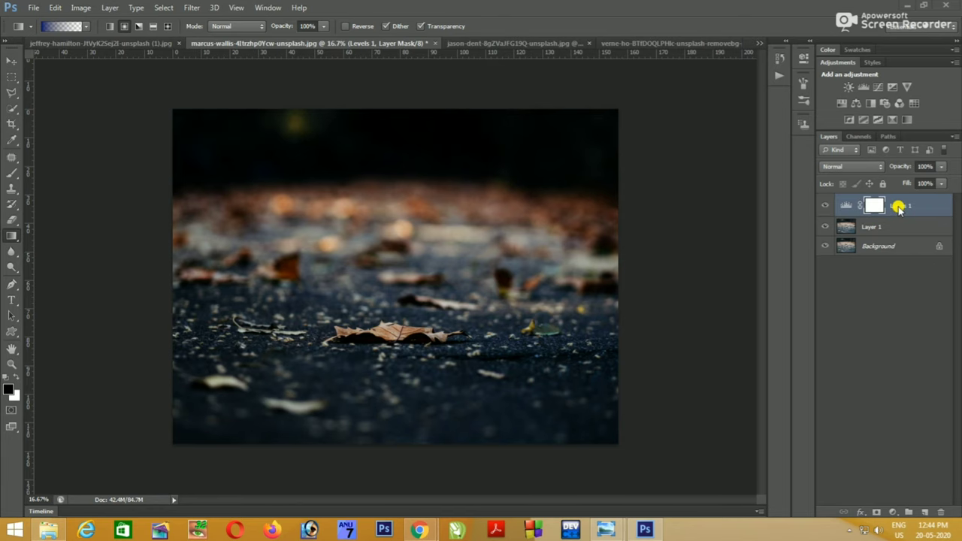
- Revert the road photo, duplicate it onto a new layer, and add an empty Layer 2
key(F12)
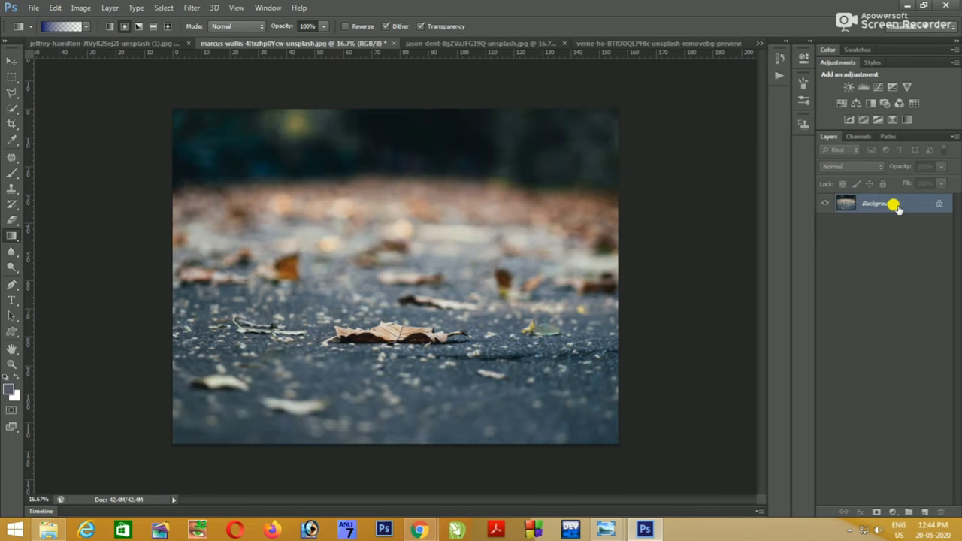
key(ctrl+j)
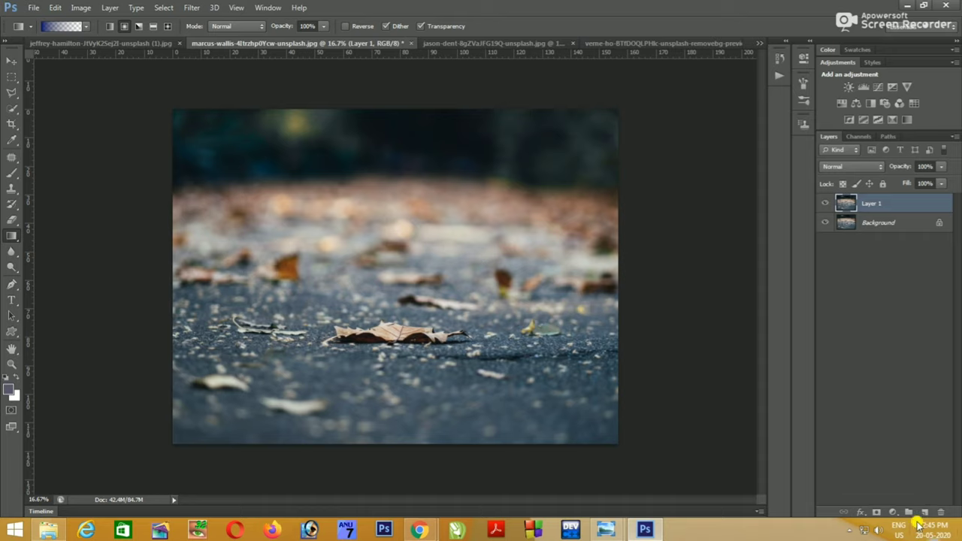
click(924, 513)
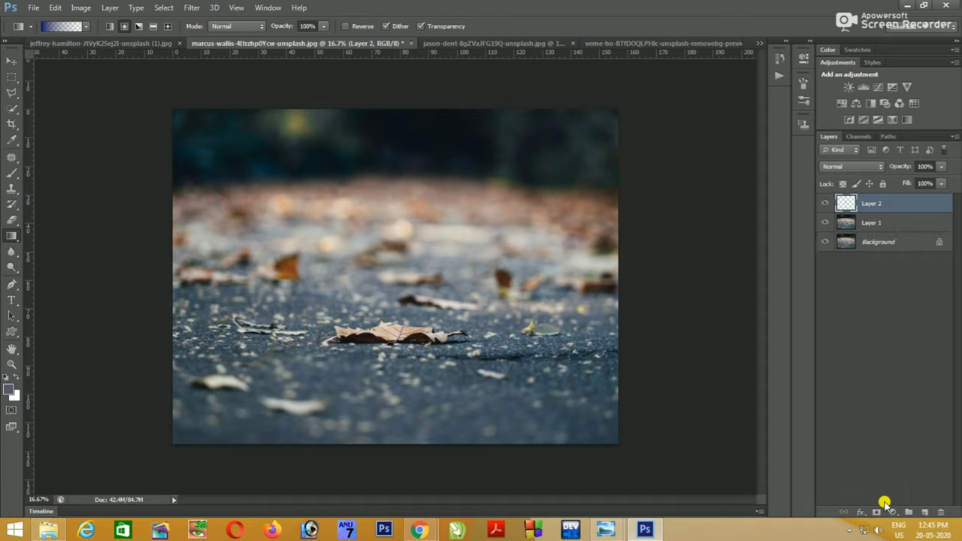
- Add a Brightness/Contrast adjustment layer with brightness -150 and contrast 15
click(892, 512)
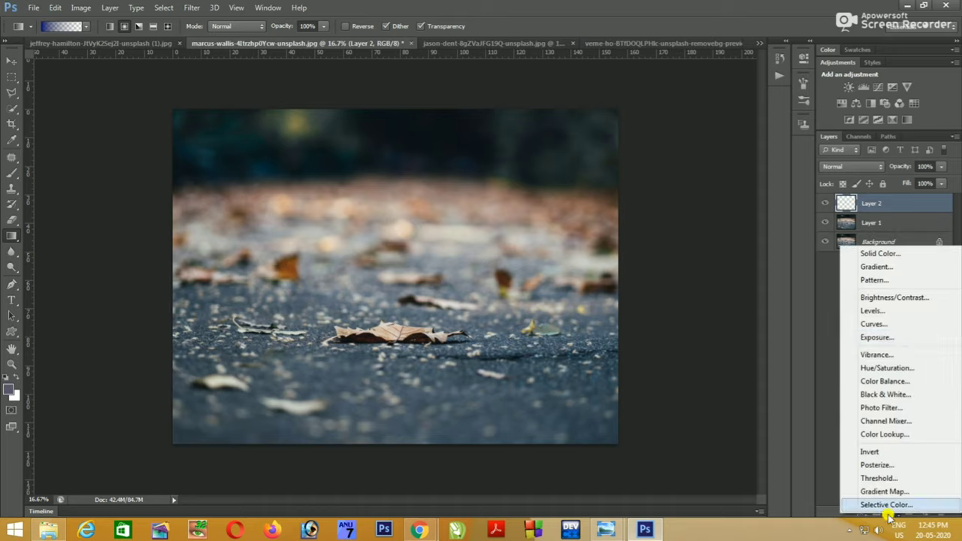
click(935, 301)
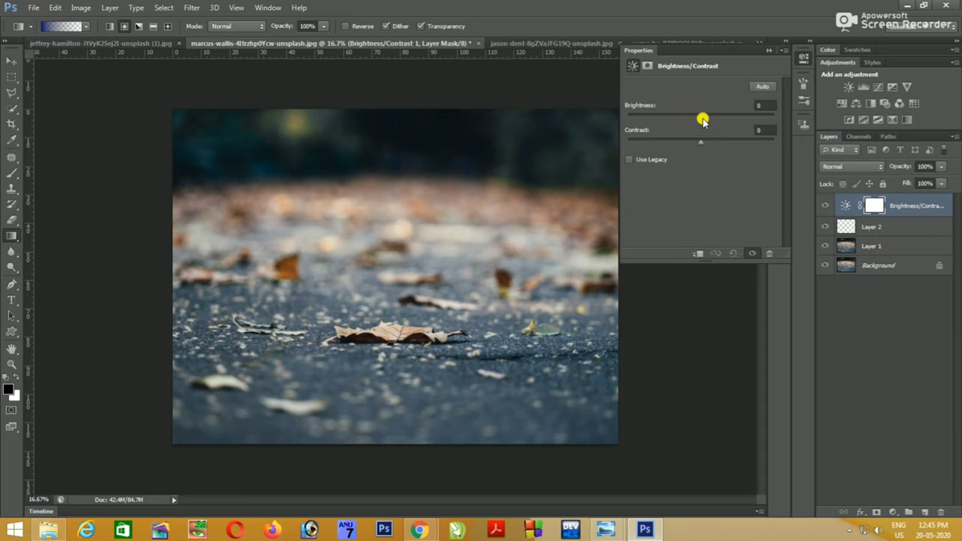
drag(702, 121, 602, 119)
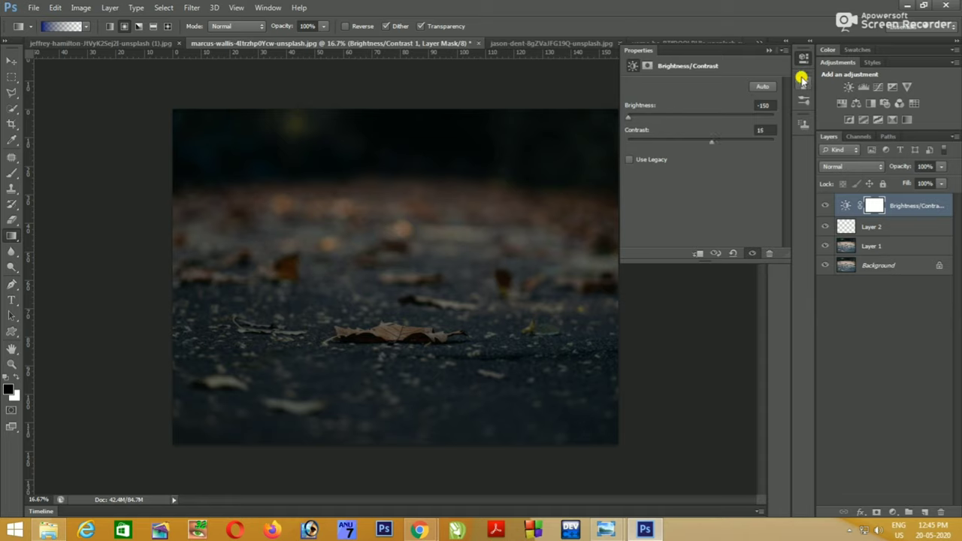
click(773, 51)
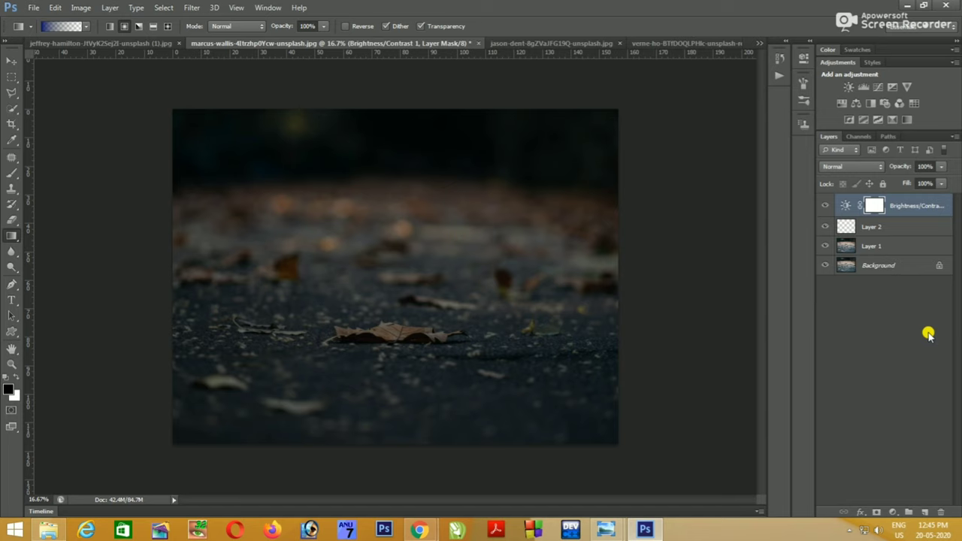
- Add an empty Layer 3 and make the gradient's left colour stop blue
click(924, 513)
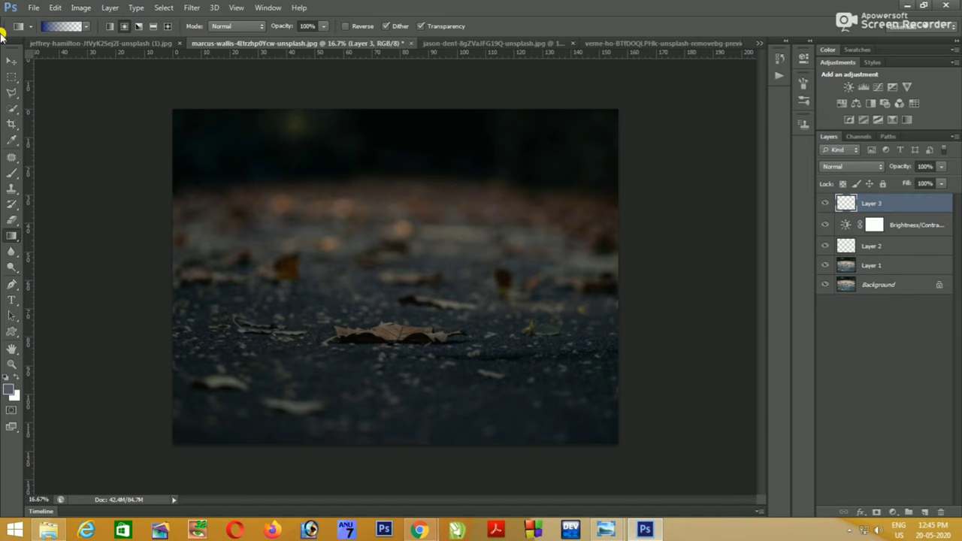
click(60, 26)
click(558, 261)
double_click(559, 261)
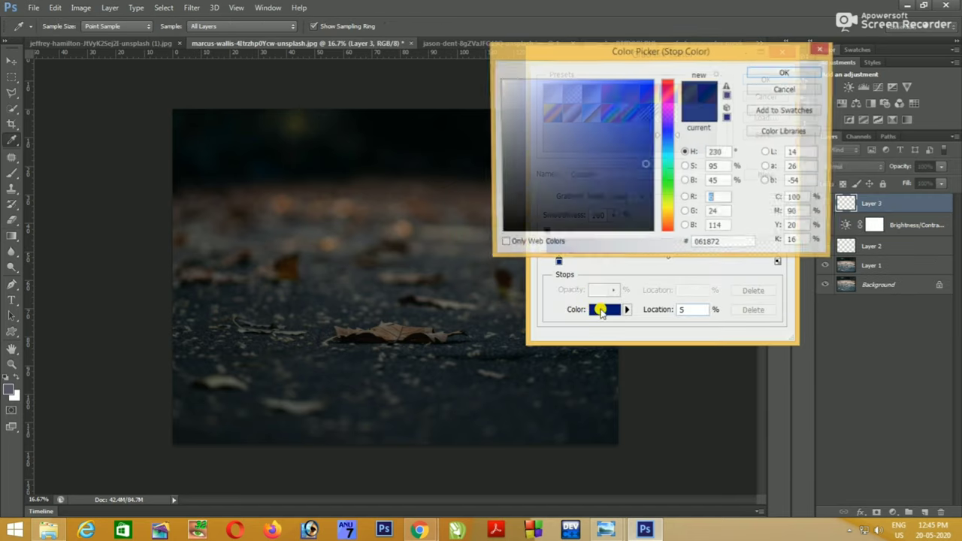
mouse_move(666, 230)
mouse_down()
mouse_move(671, 87)
mouse_move(638, 166)
mouse_move(648, 142)
mouse_up()
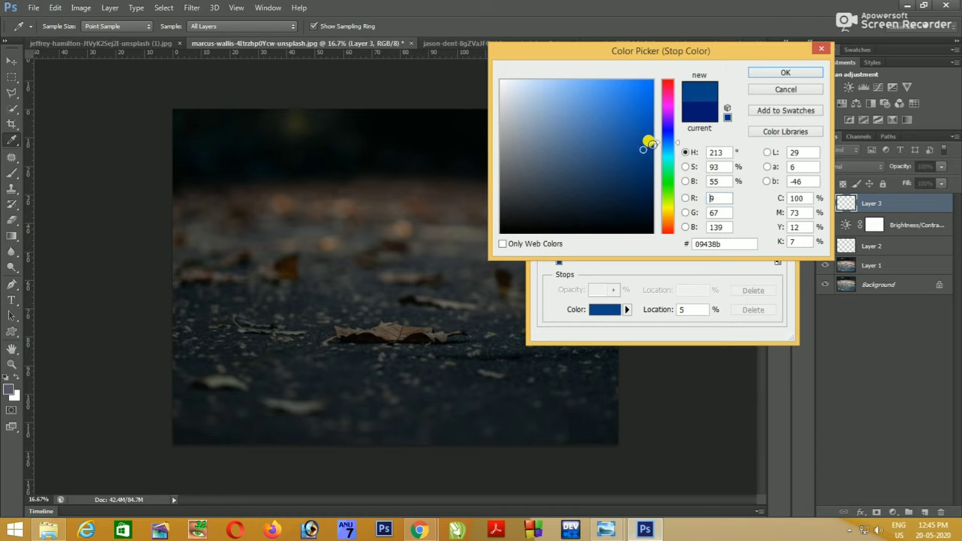
click(786, 73)
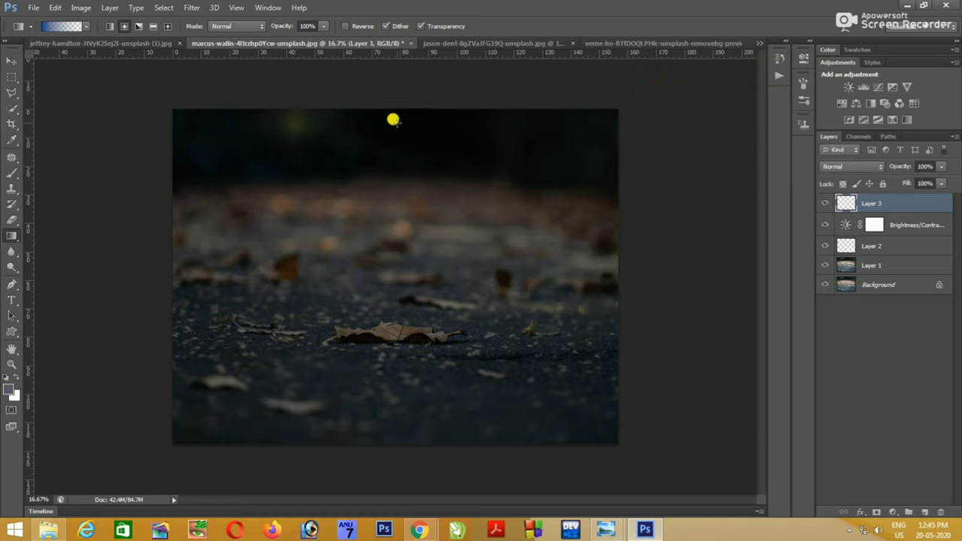
- Drag blue radial gradients across the top centre, left and right of Layer 3
drag(400, 108, 391, 207)
drag(361, 156, 364, 159)
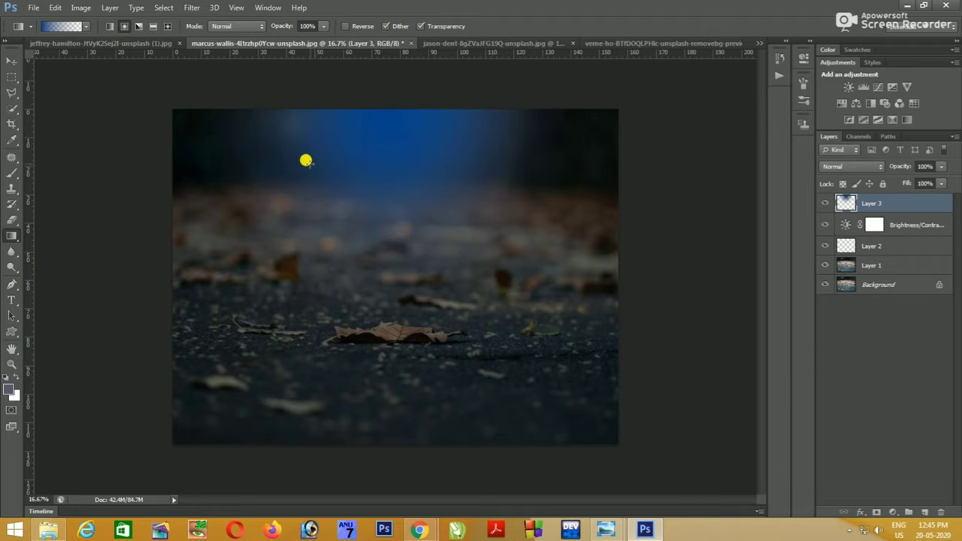
drag(344, 103, 382, 312)
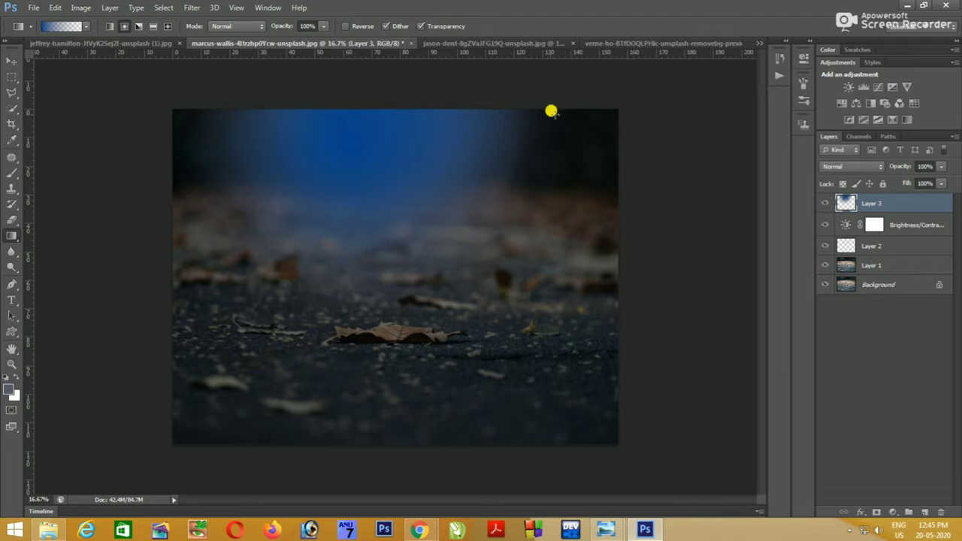
drag(522, 105, 534, 242)
drag(220, 184, 216, 237)
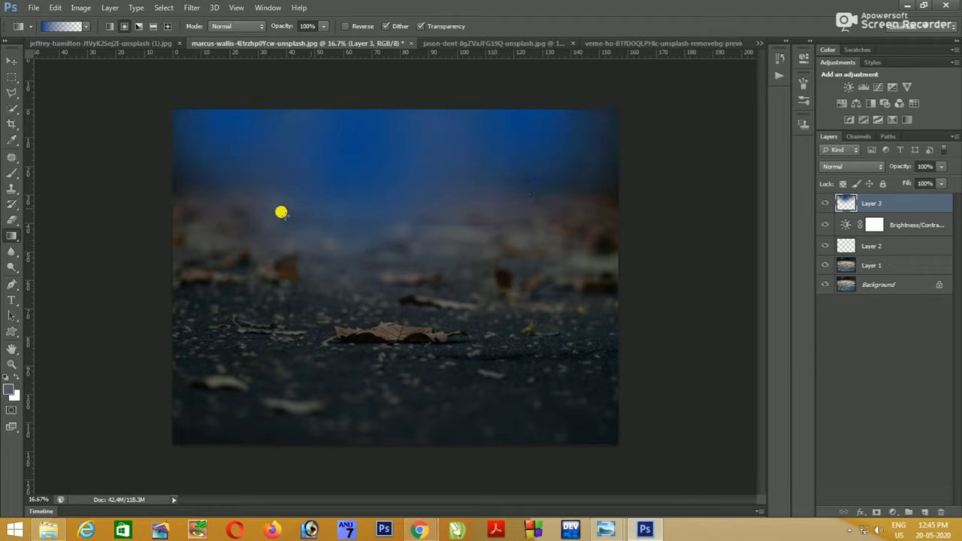
mouse_move(473, 111)
mouse_down()
mouse_move(476, 252)
mouse_move(467, 233)
mouse_up()
drag(211, 119, 204, 240)
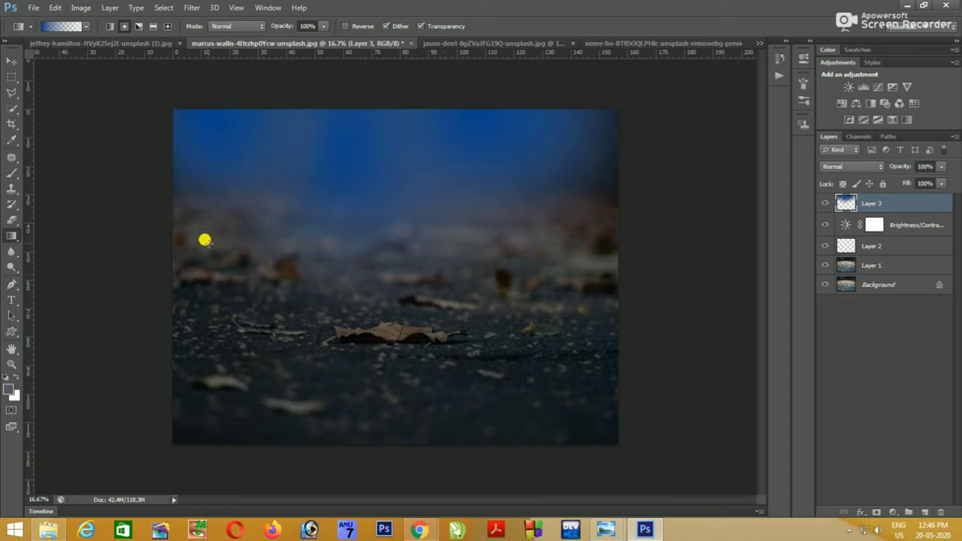
drag(213, 127, 230, 290)
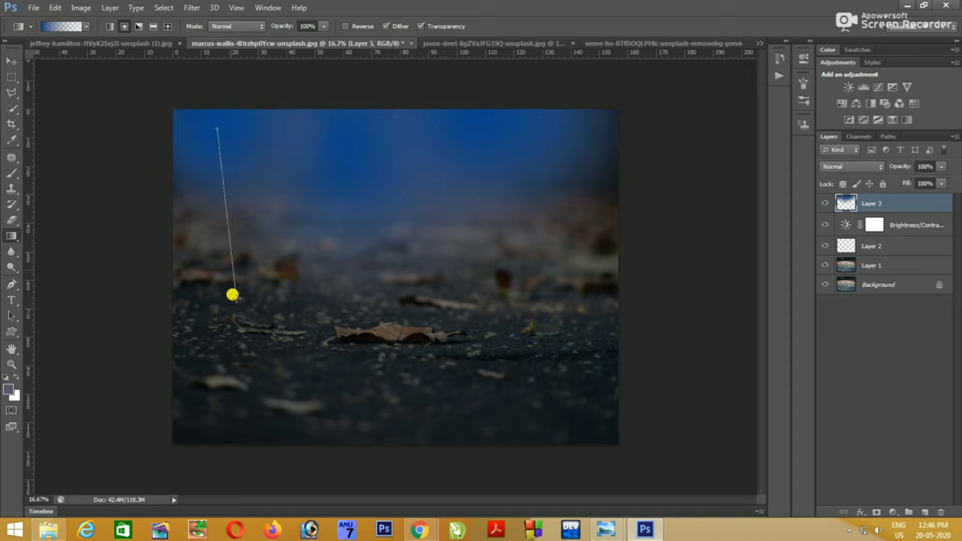
- Try Overlay blending on Layer 3 with a redrawn gradient, then undo it
click(855, 165)
click(850, 315)
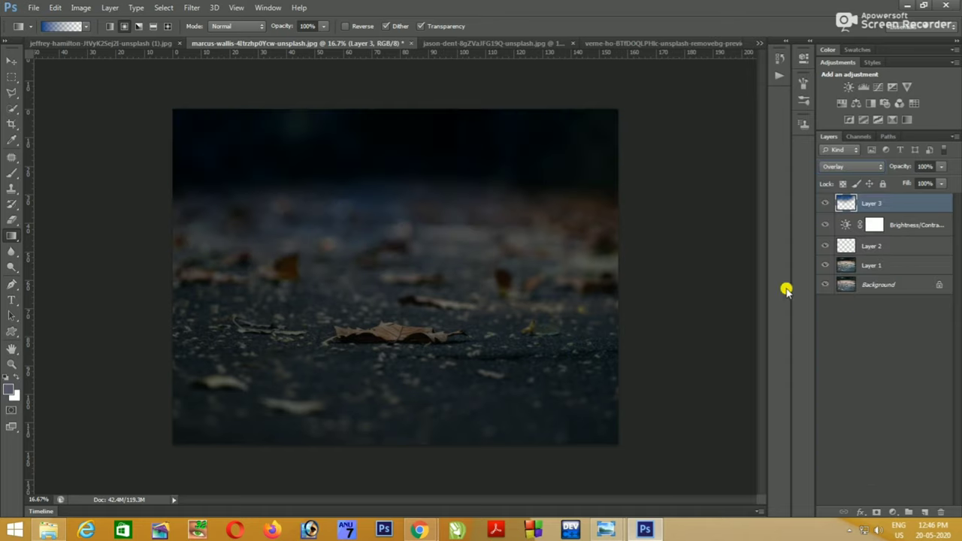
drag(412, 119, 400, 253)
key(ctrl+alt+z)
key(ctrl+alt+z)
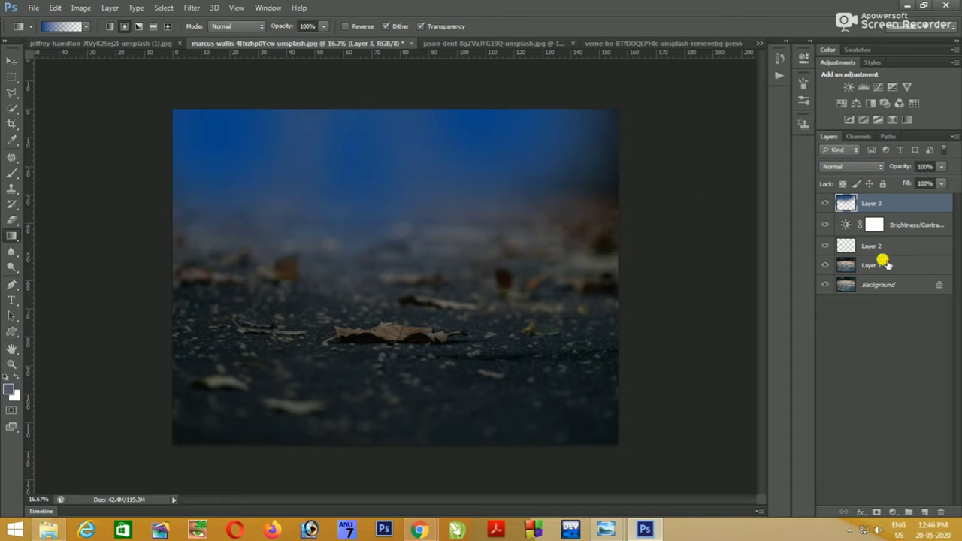
- Try Overlay blending on Layer 1, then undo it and the blue gradient
click(887, 263)
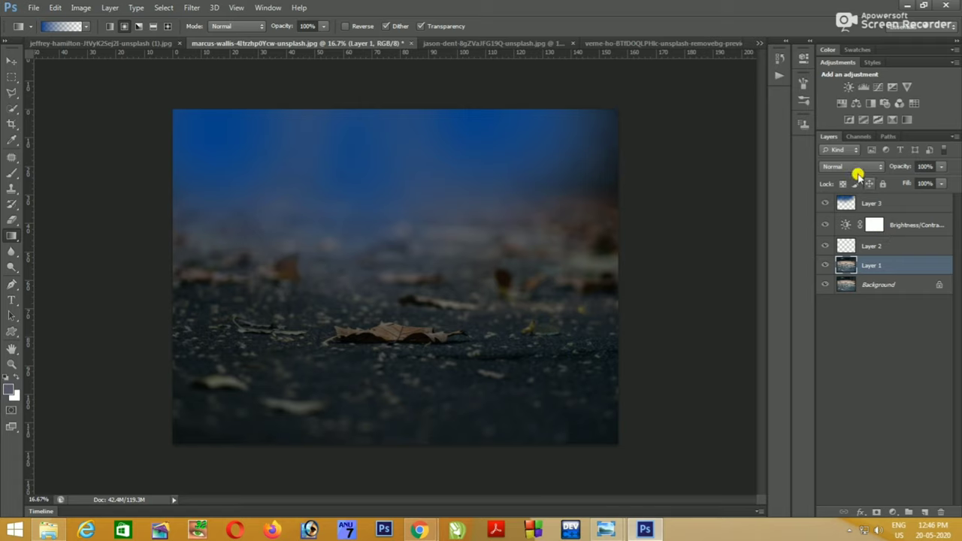
click(857, 169)
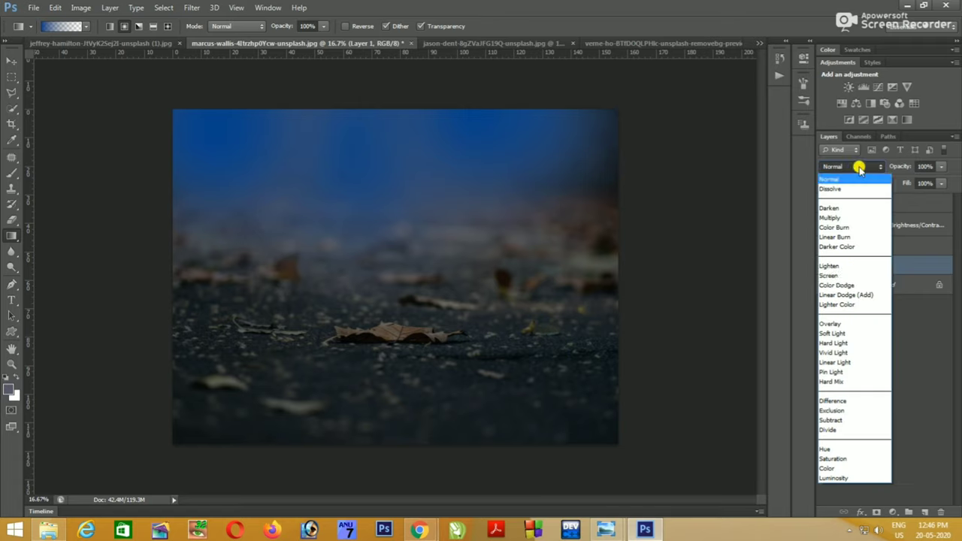
click(828, 324)
key(ctrl+z)
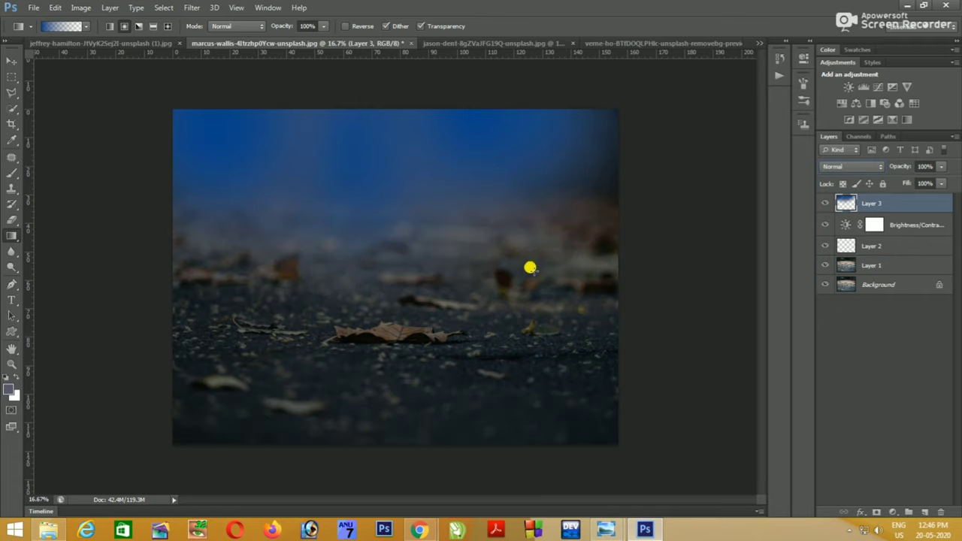
key(ctrl+alt+z)
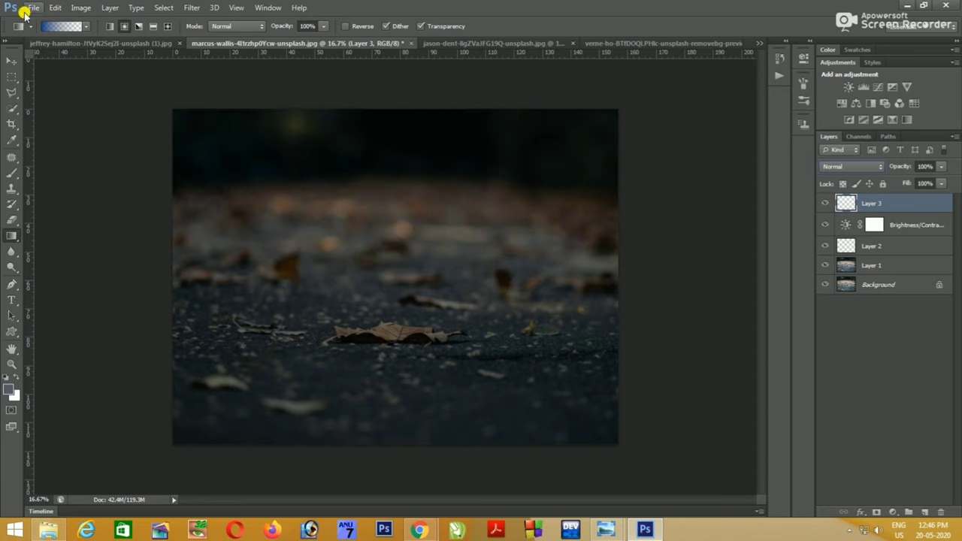
- Add a gradient colour stop at about 54%, test a radial glow, and undo it
click(62, 26)
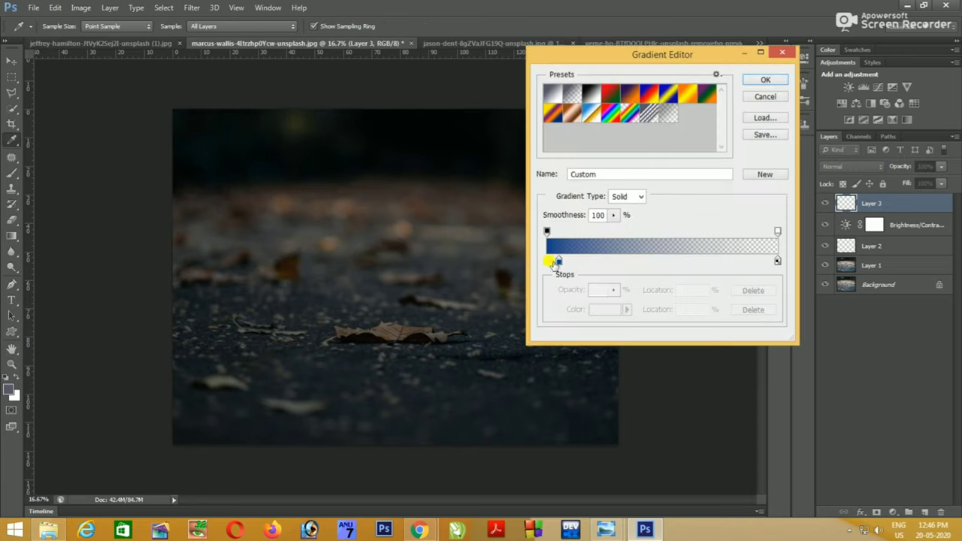
drag(555, 261, 565, 263)
drag(618, 249, 672, 243)
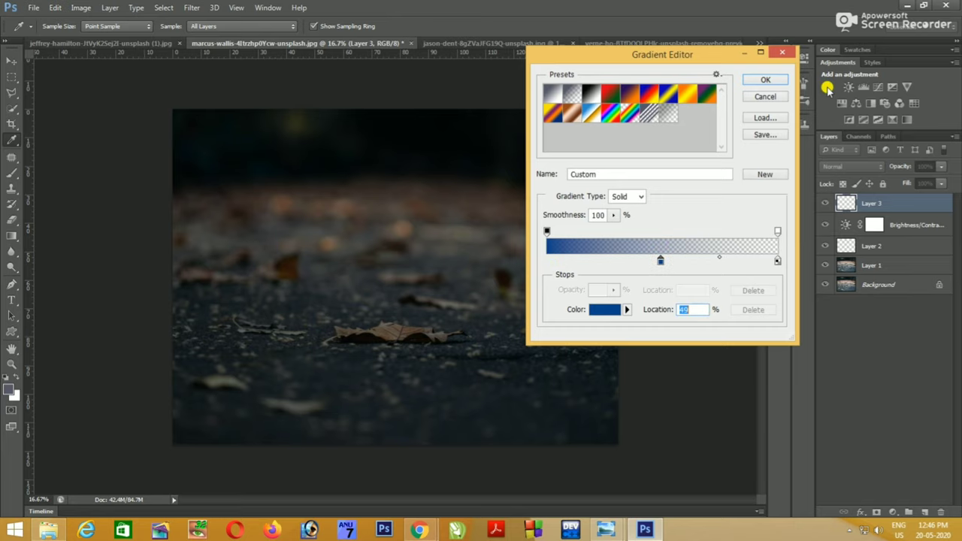
click(766, 80)
drag(412, 112, 418, 194)
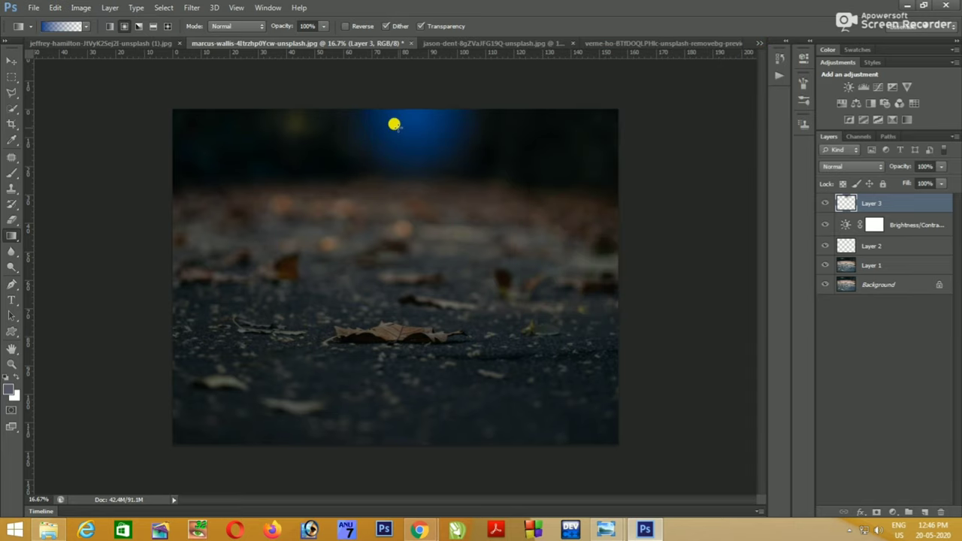
key(ctrl+z)
- Switch to the Foreground to Transparent gradient with a dark blue left stop
click(87, 26)
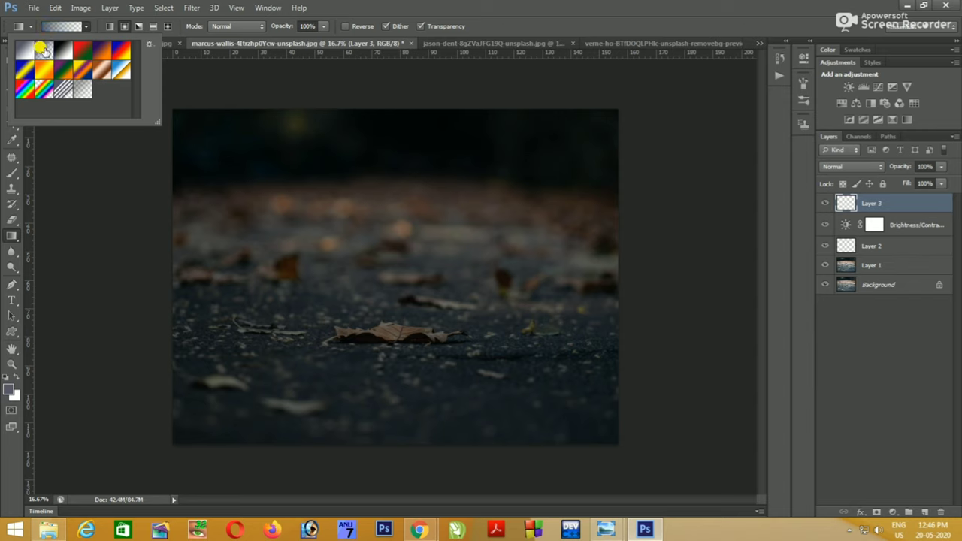
double_click(44, 50)
click(61, 26)
click(548, 260)
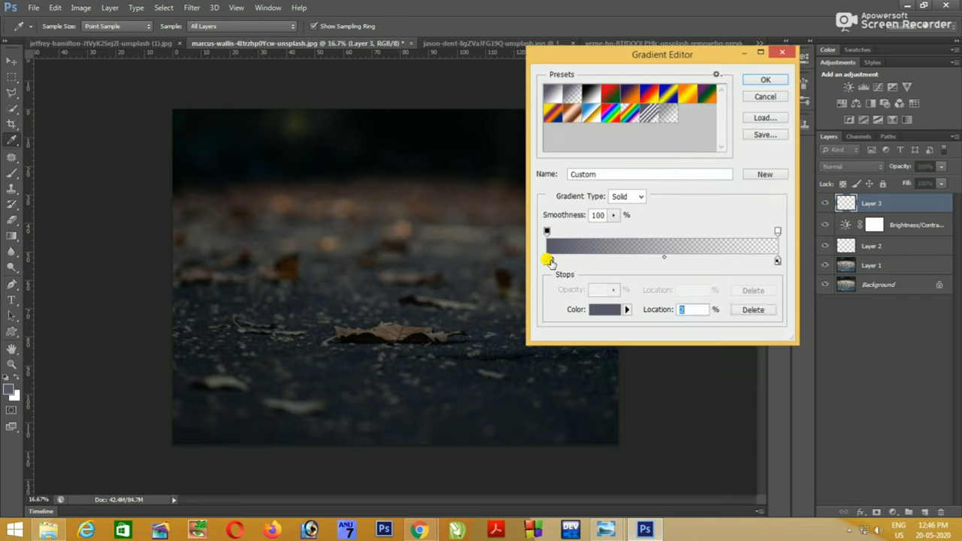
click(614, 309)
drag(629, 148, 646, 179)
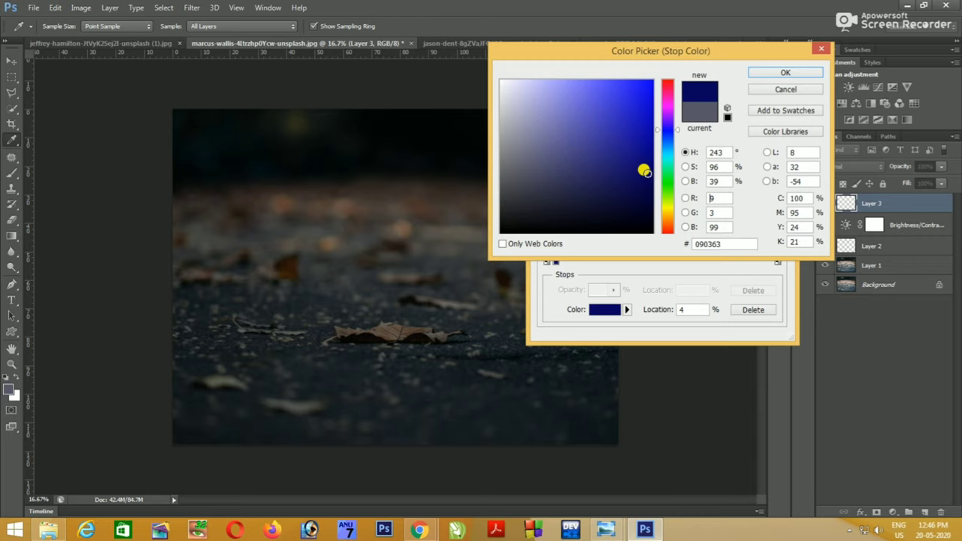
click(789, 72)
- Paint dark blue gradients down from the top centre, left and right of the road photo
drag(398, 109, 399, 245)
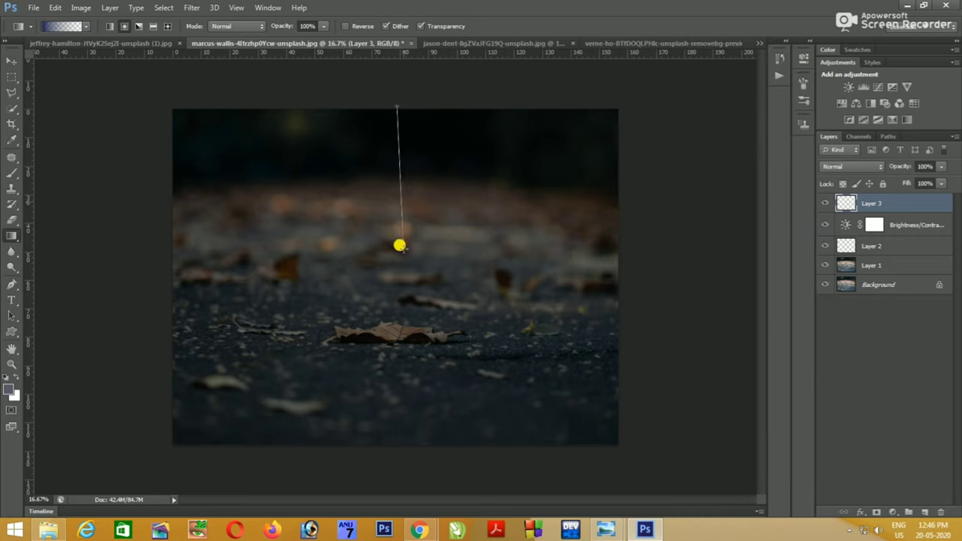
drag(392, 112, 402, 252)
drag(249, 125, 252, 223)
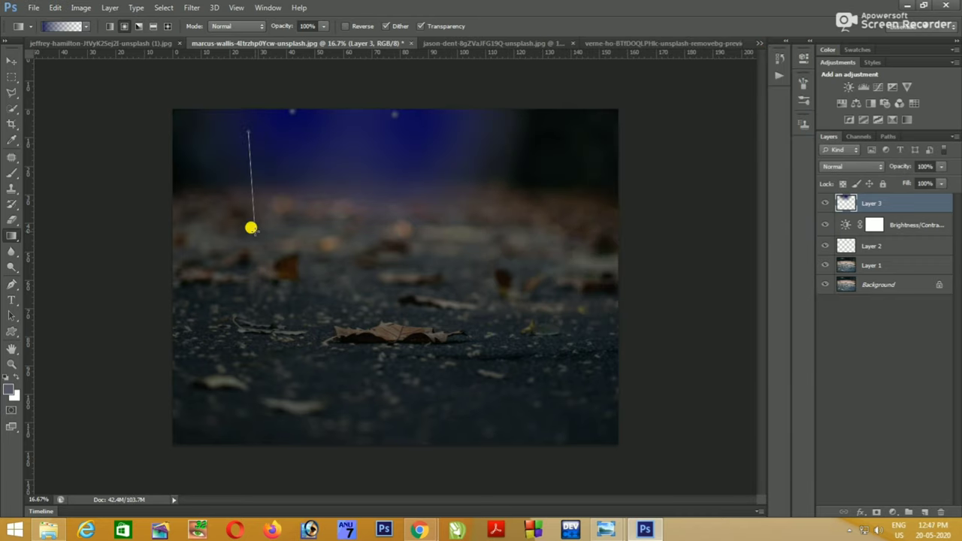
drag(537, 118, 544, 236)
drag(350, 121, 365, 298)
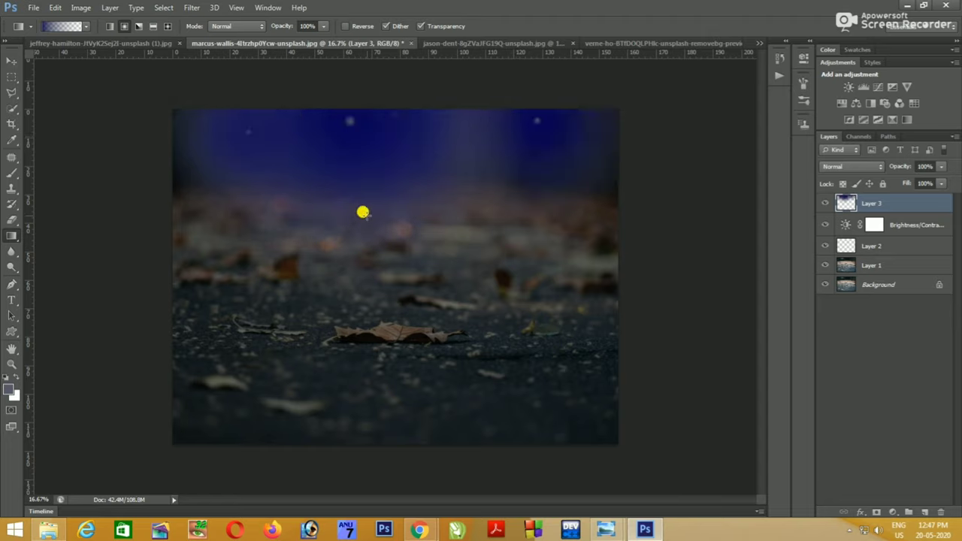
drag(473, 125, 495, 277)
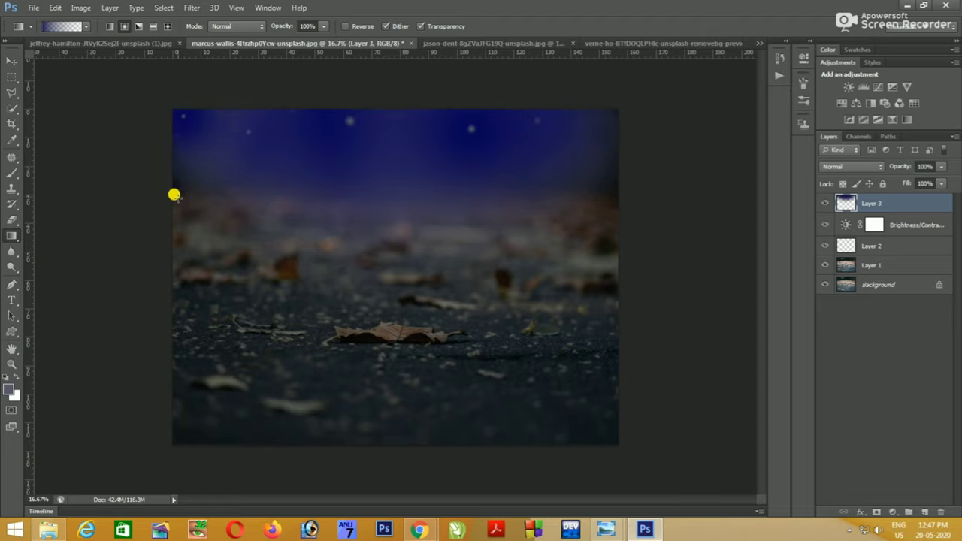
drag(179, 113, 176, 203)
- Shift the blue glow layer slightly left, then enlarge it with Free Transform
click(12, 61)
drag(353, 170, 342, 168)
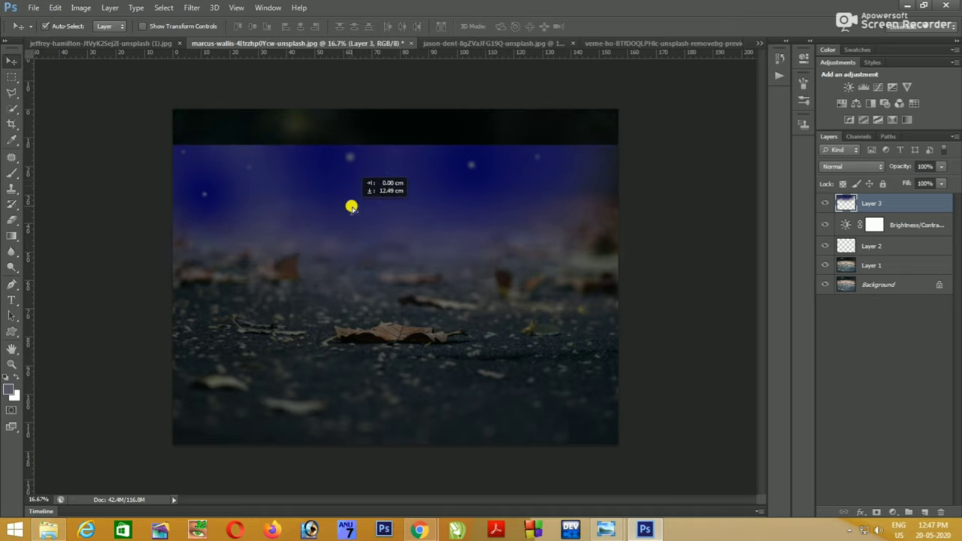
key(ctrl+t)
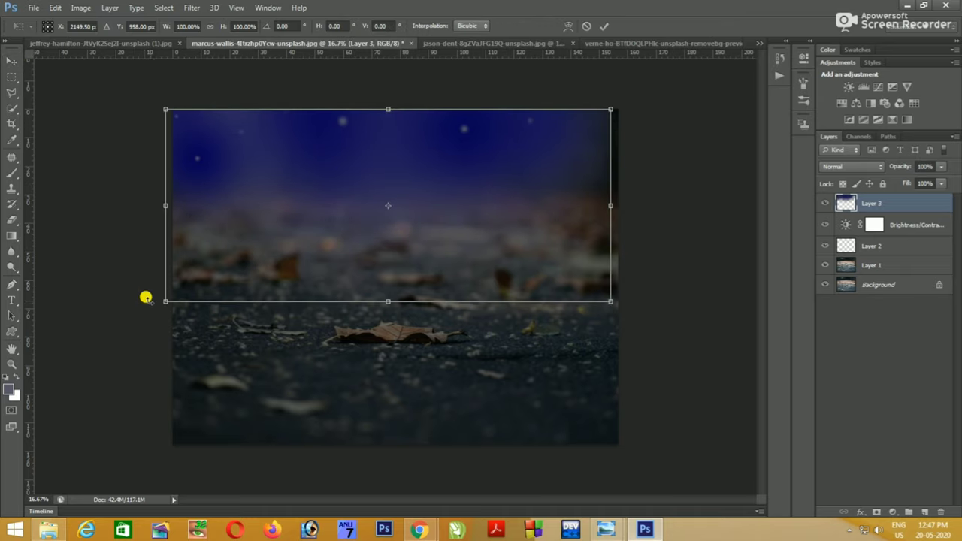
drag(156, 299, 139, 316)
drag(476, 296, 499, 301)
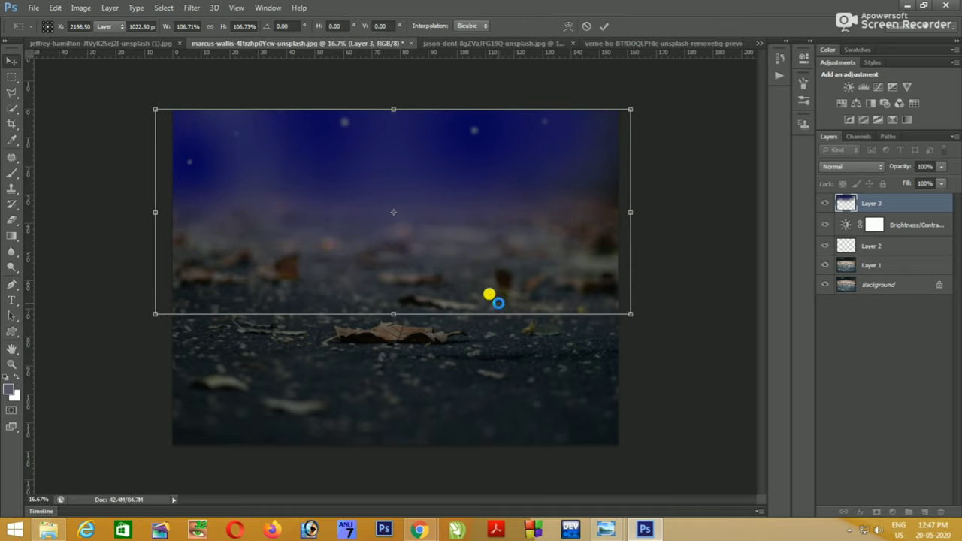
key(Return)
- Bring up the sofa photo and reposition the sofa within its canvas
click(478, 43)
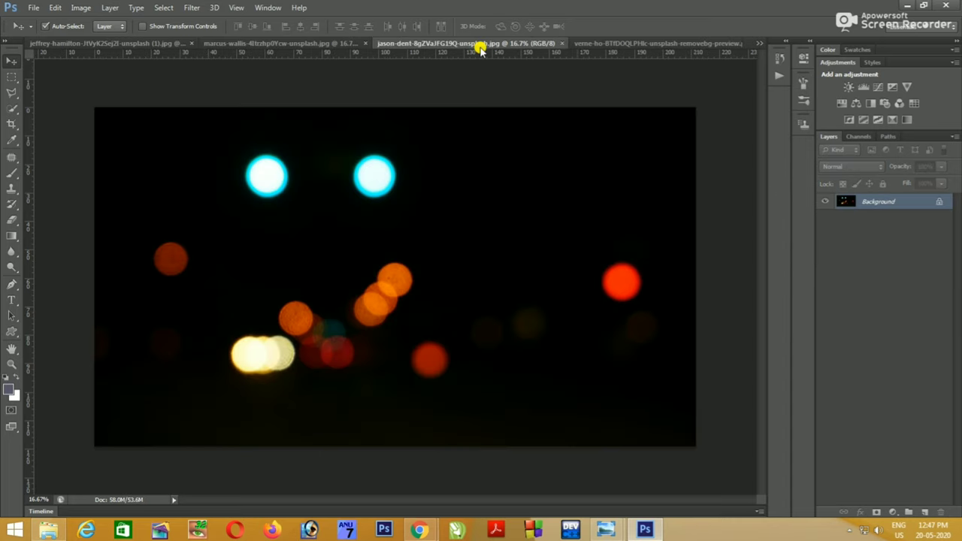
click(138, 44)
click(666, 43)
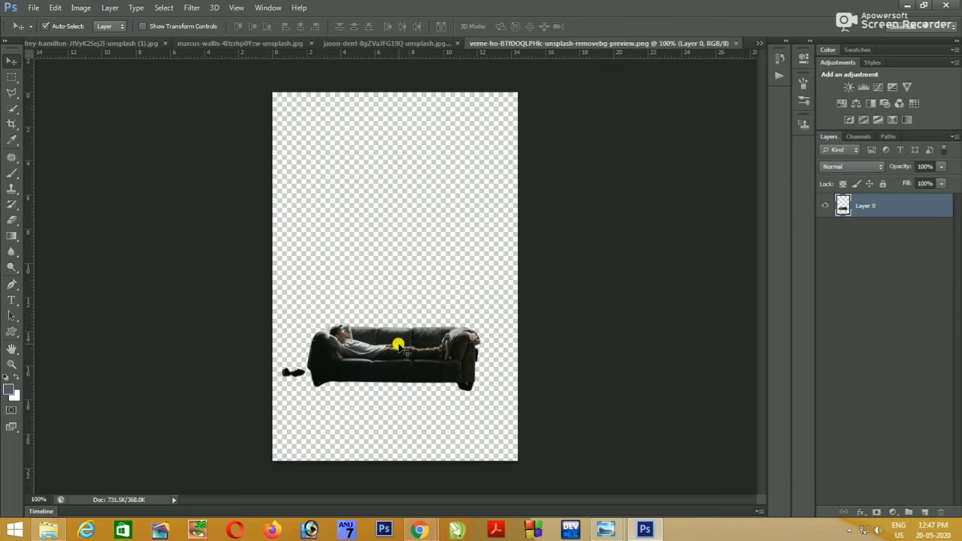
mouse_move(401, 339)
mouse_down()
mouse_move(291, 88)
mouse_move(408, 333)
mouse_up()
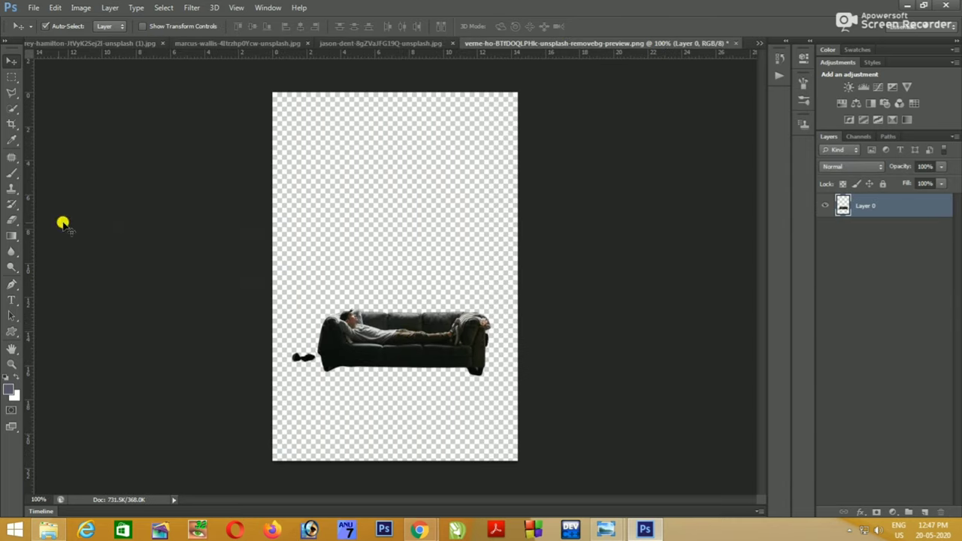
- Quick Select the sofa and sleeping man and mask out the background
click(12, 107)
click(61, 110)
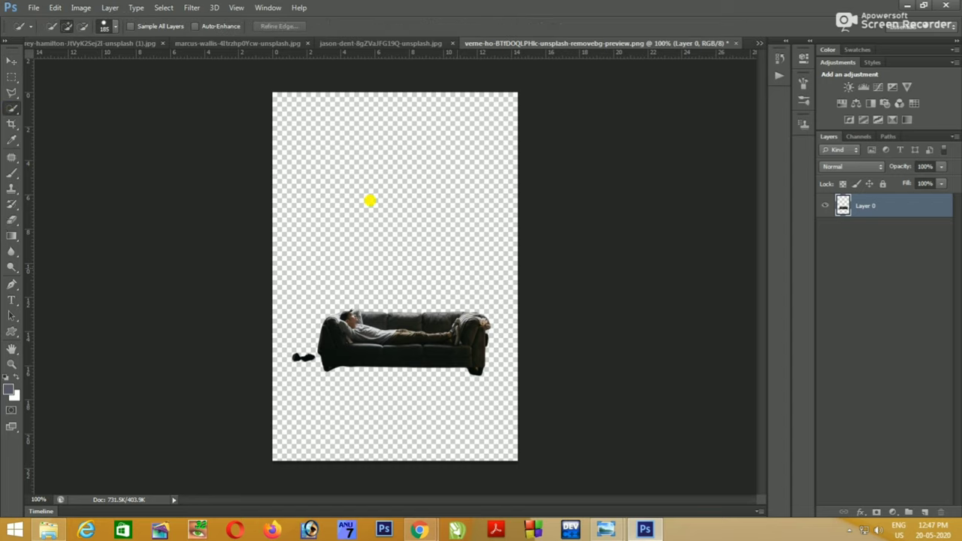
drag(299, 305, 413, 338)
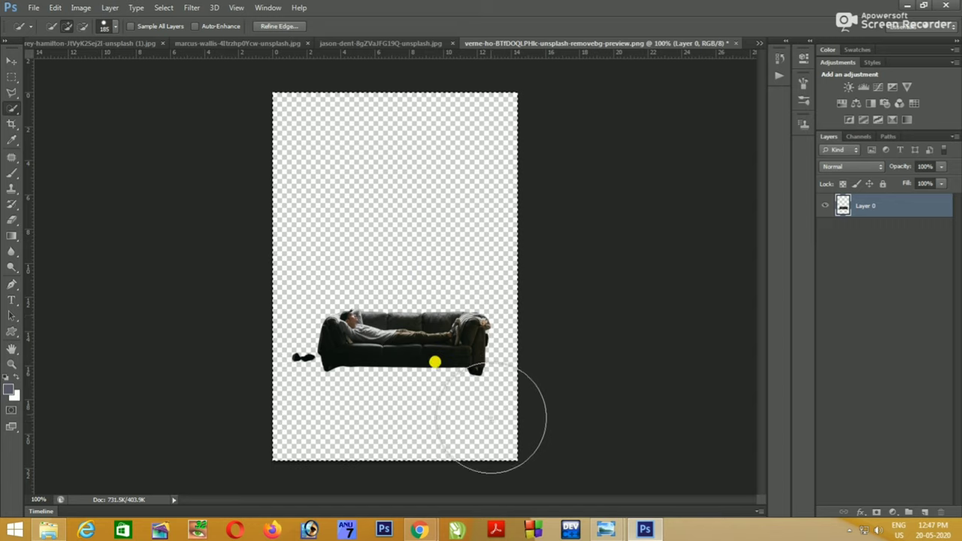
click(877, 512)
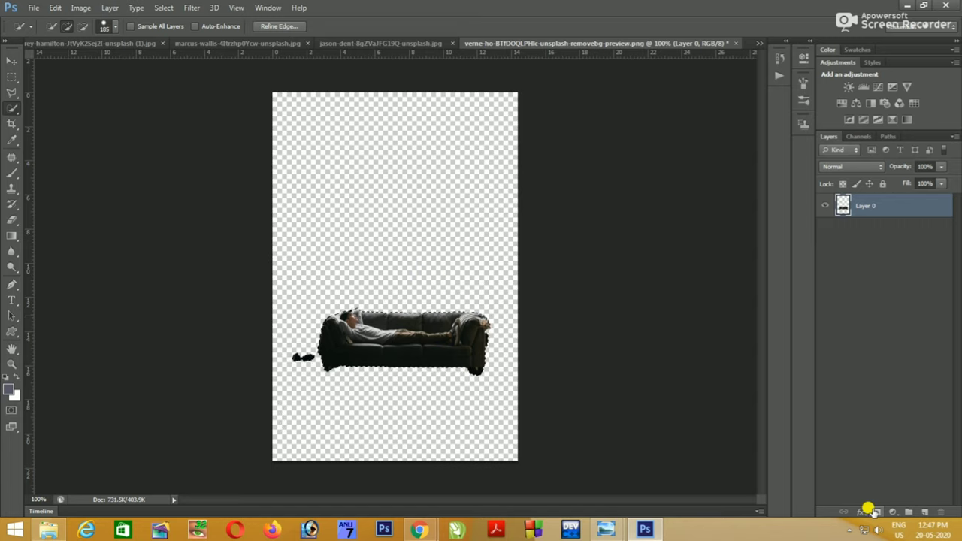
- Drag the sofa into the road composite and enlarge it into place
click(8, 63)
drag(358, 323, 180, 57)
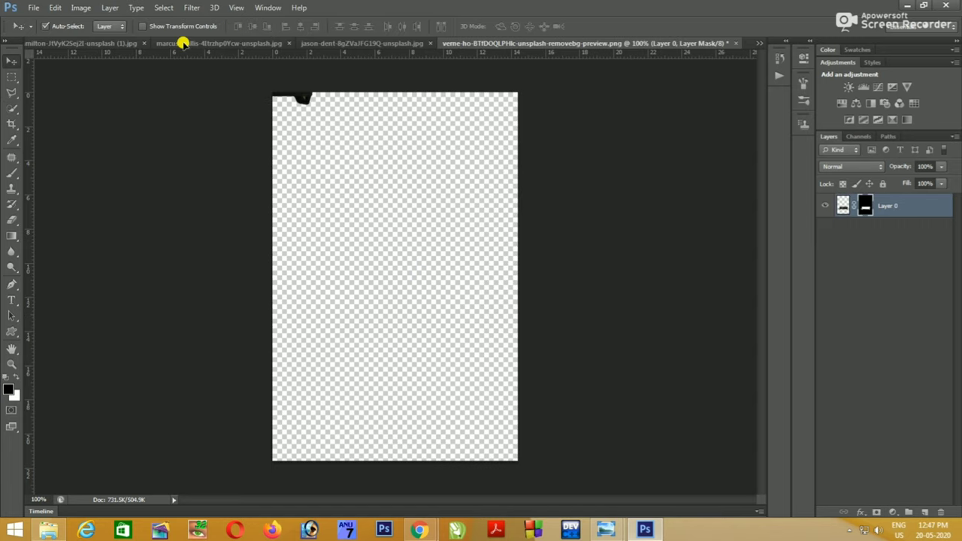
drag(364, 341, 571, 189)
key(ctrl+t)
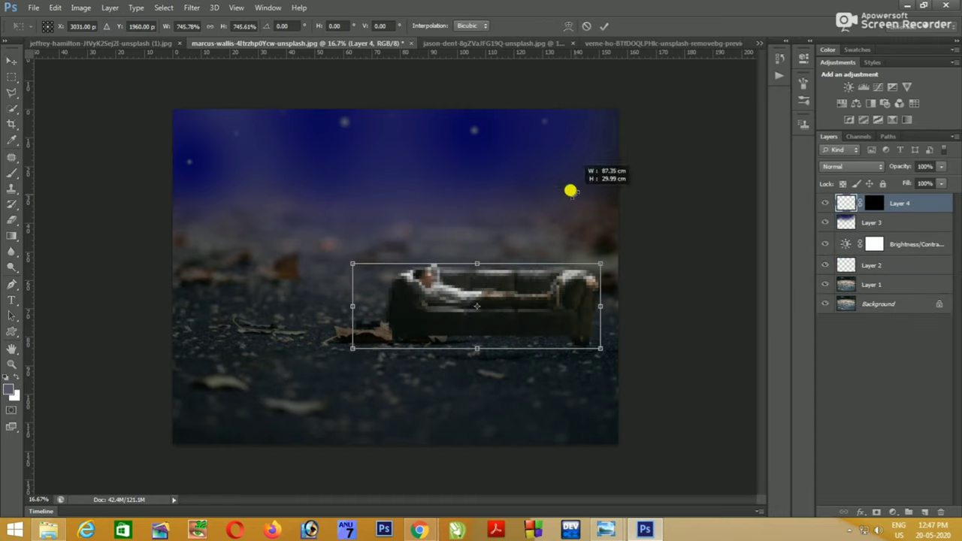
drag(468, 296, 385, 315)
drag(267, 364, 221, 387)
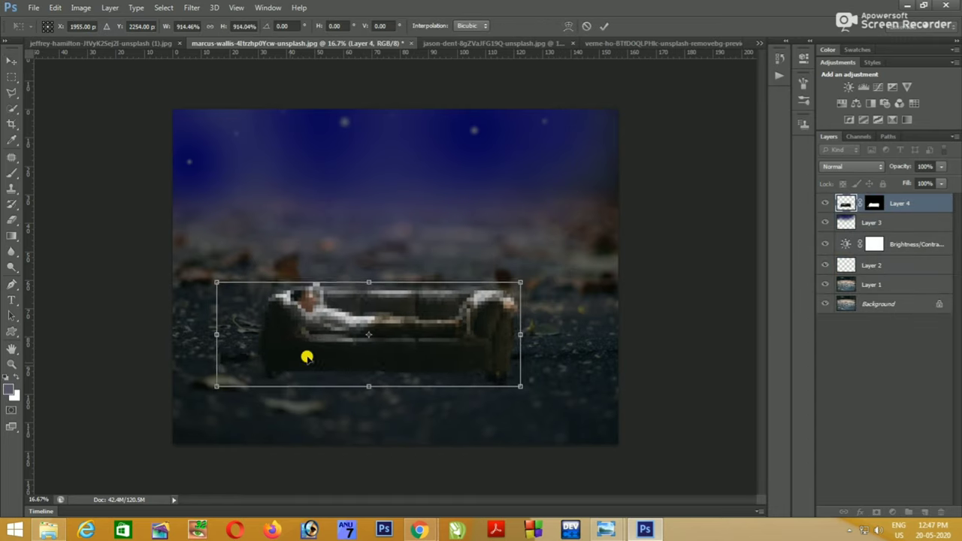
mouse_move(307, 355)
mouse_down()
mouse_move(425, 303)
mouse_move(378, 314)
mouse_up()
key(Return)
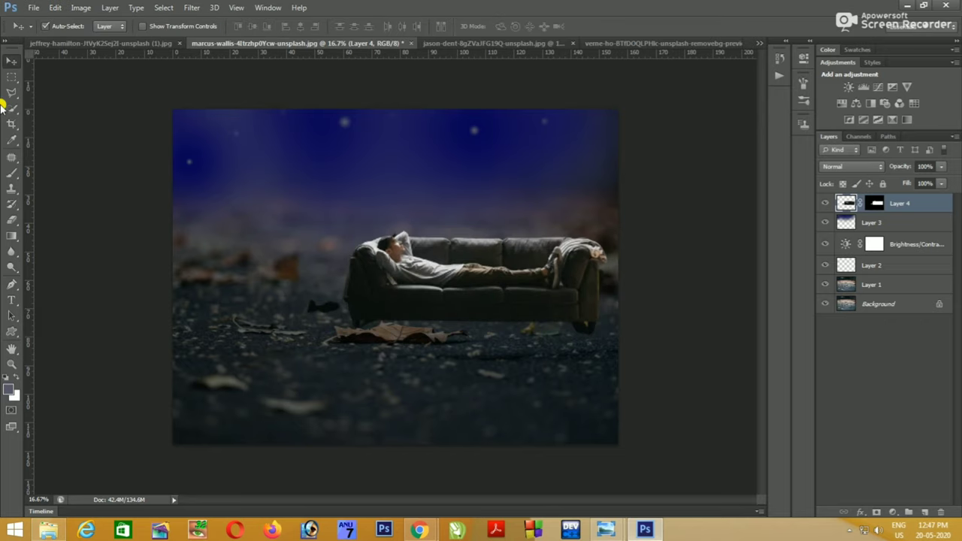
- Erase the dark shoe blob left of the sofa and move the sofa down-left
click(15, 218)
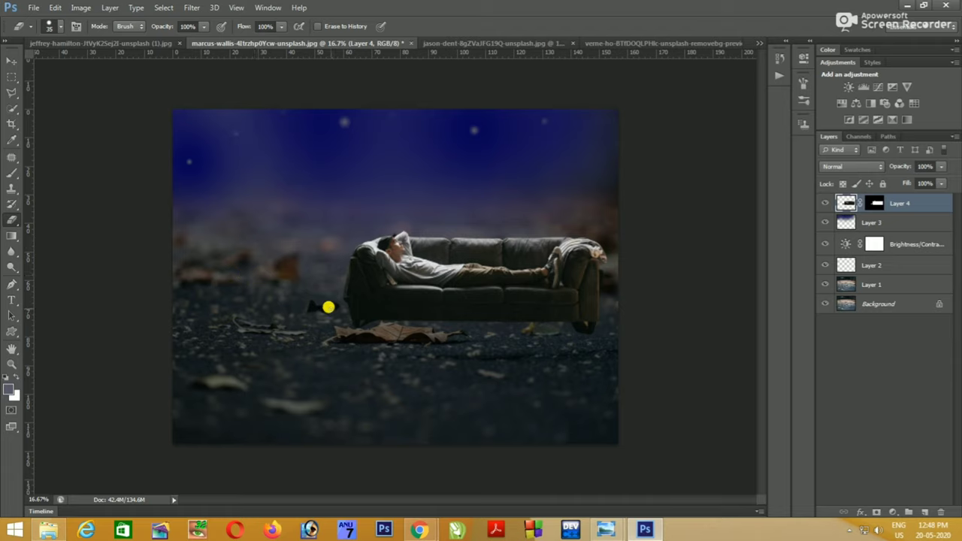
drag(323, 301, 291, 296)
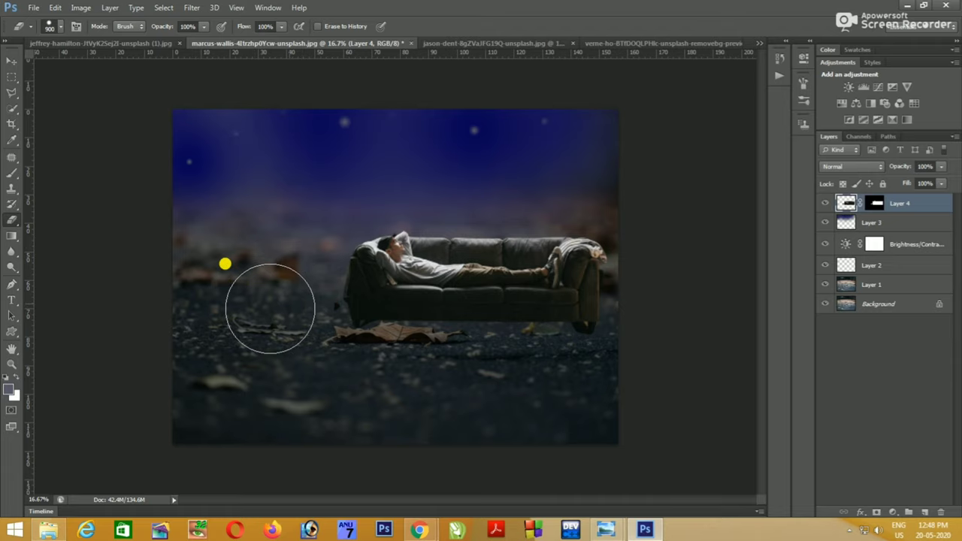
click(5, 64)
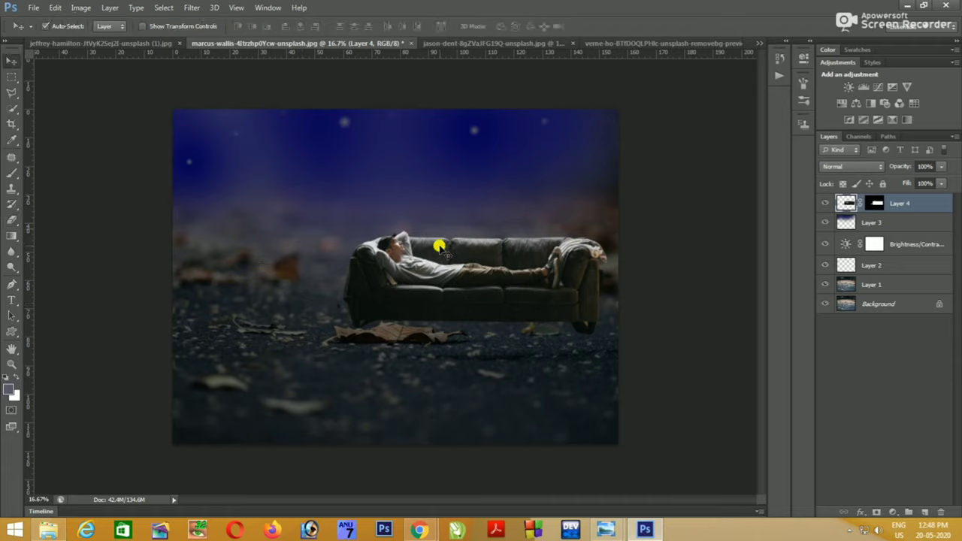
mouse_move(440, 247)
mouse_down()
mouse_move(356, 296)
mouse_move(369, 257)
mouse_up()
- Resize and reposition the sofa once more with Free Transform
key(ctrl+t)
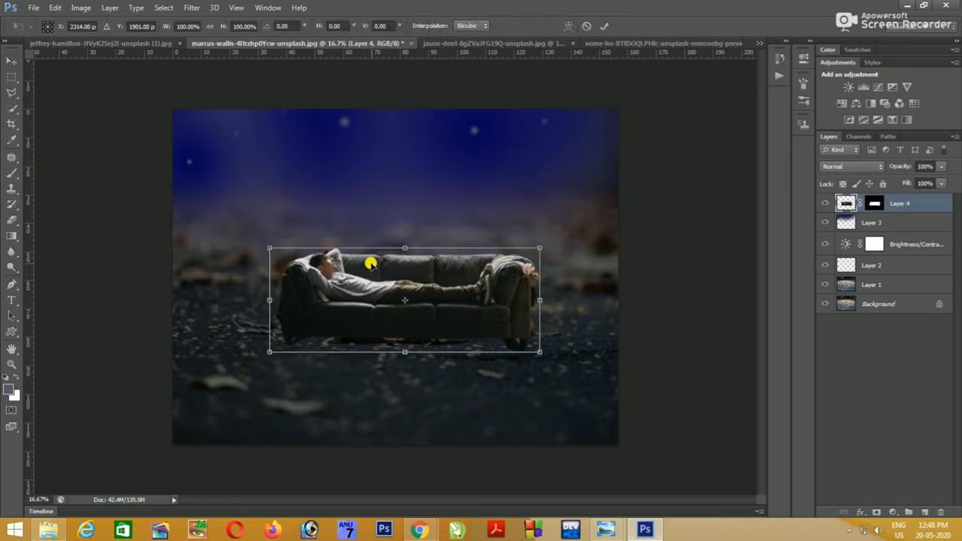
drag(258, 358, 328, 340)
drag(369, 273, 323, 327)
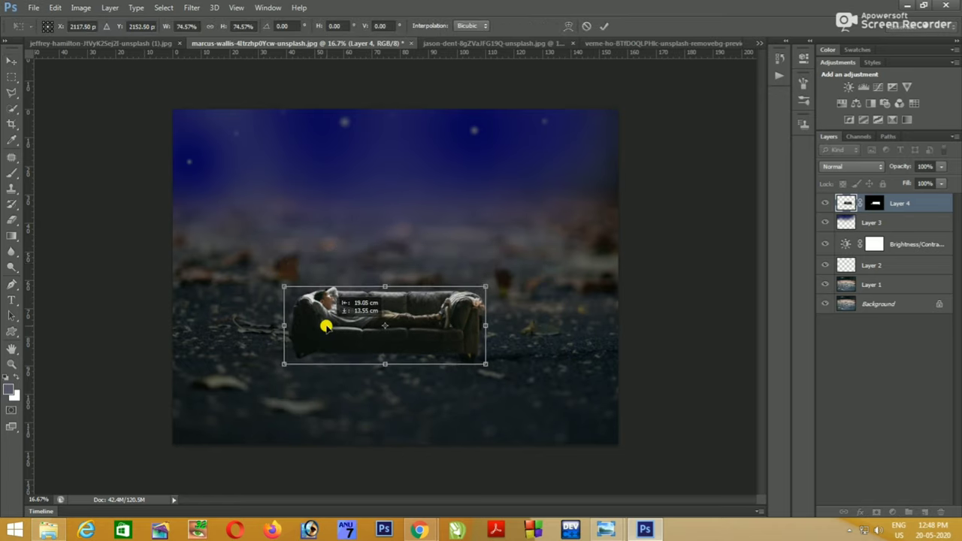
drag(485, 288, 552, 251)
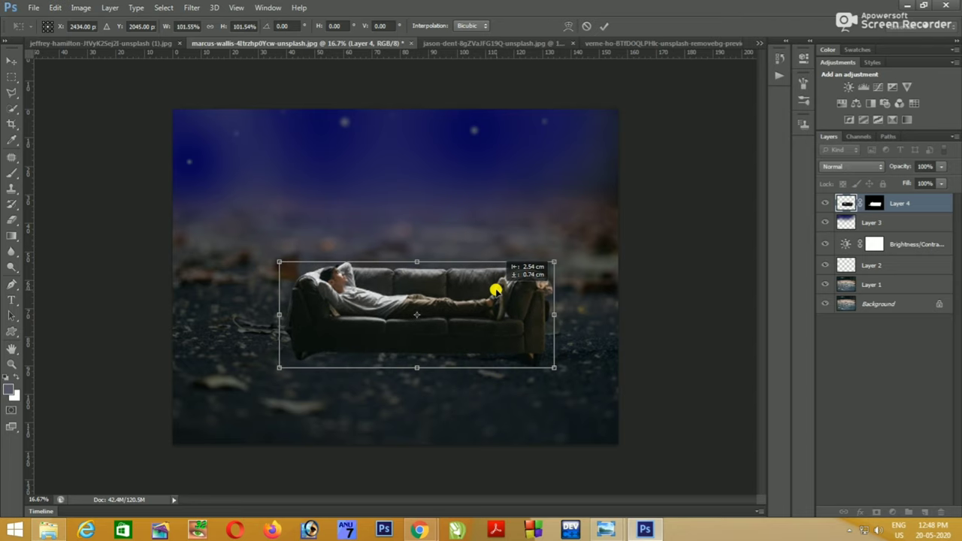
key(Return)
- Add empty Layer 5 and save a 0% hardness soft round brush as 'Soft Round 1600 1'
click(924, 512)
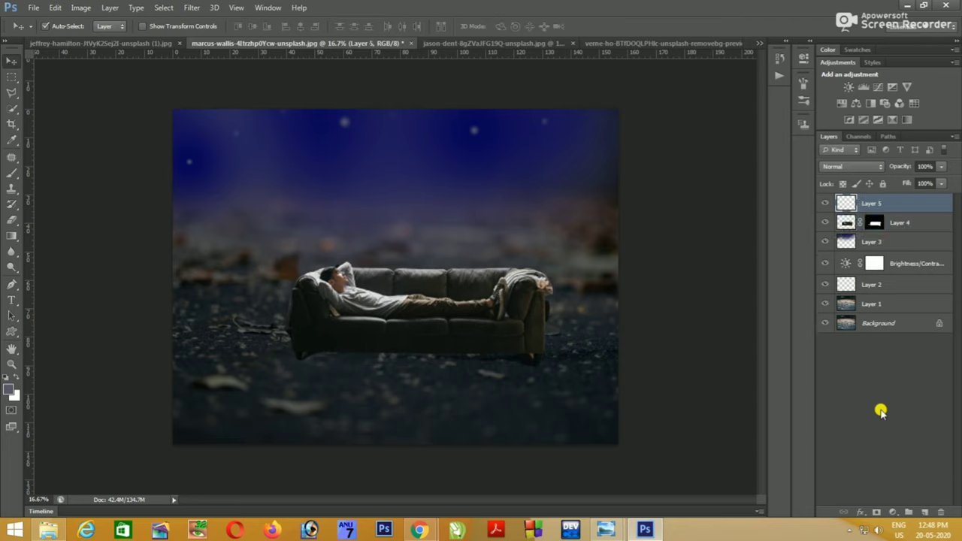
click(873, 231)
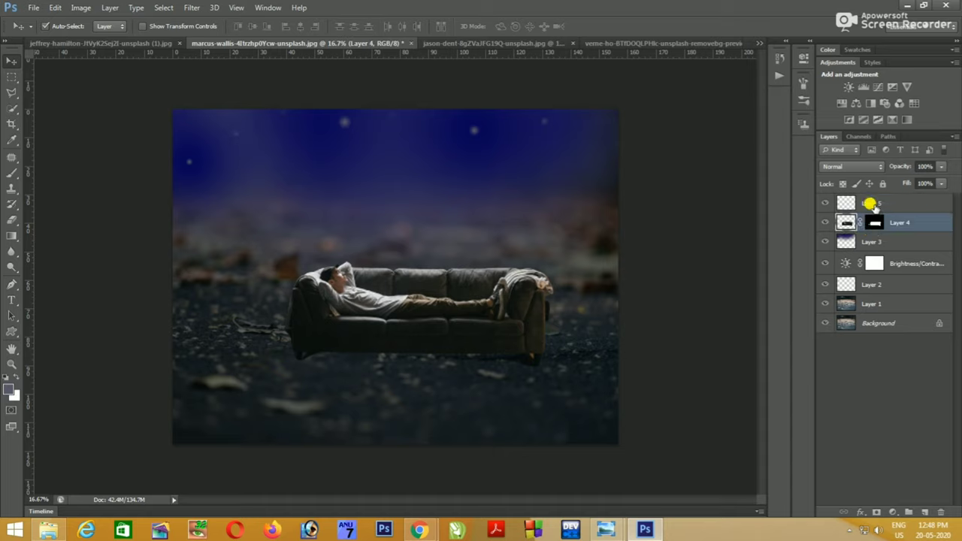
click(873, 205)
click(12, 220)
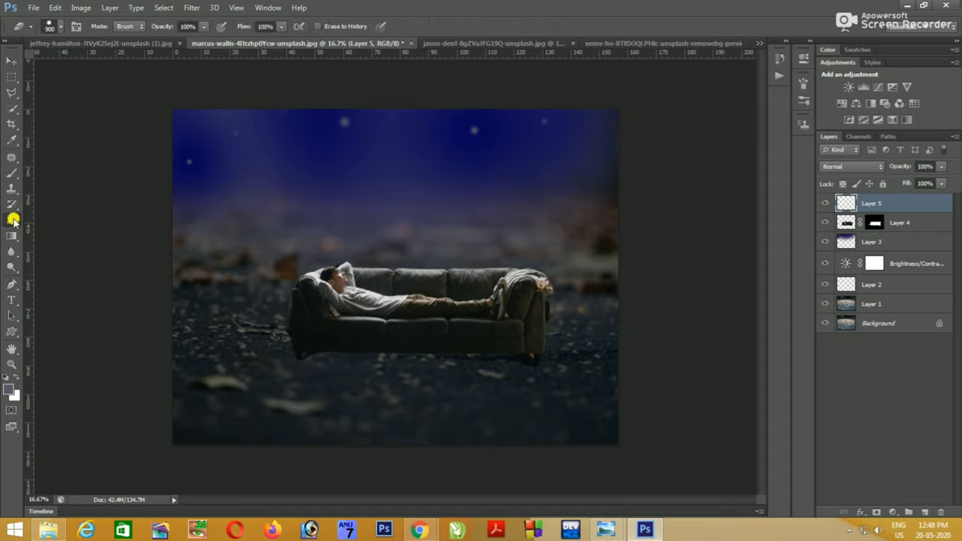
click(12, 175)
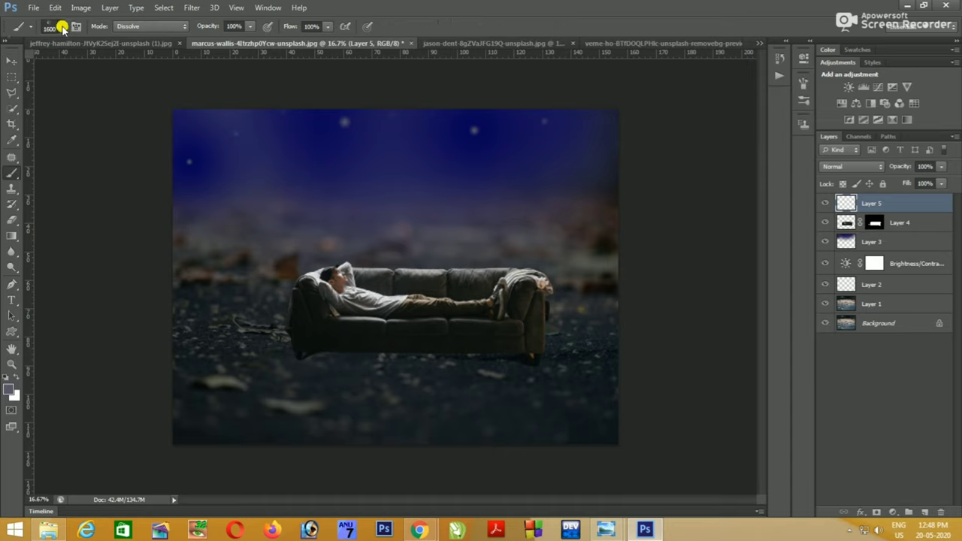
click(63, 28)
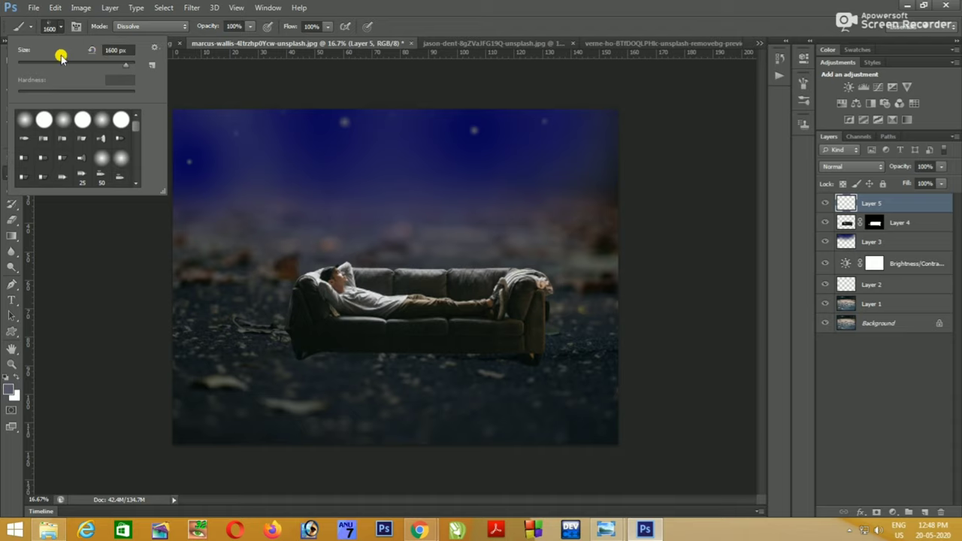
click(17, 122)
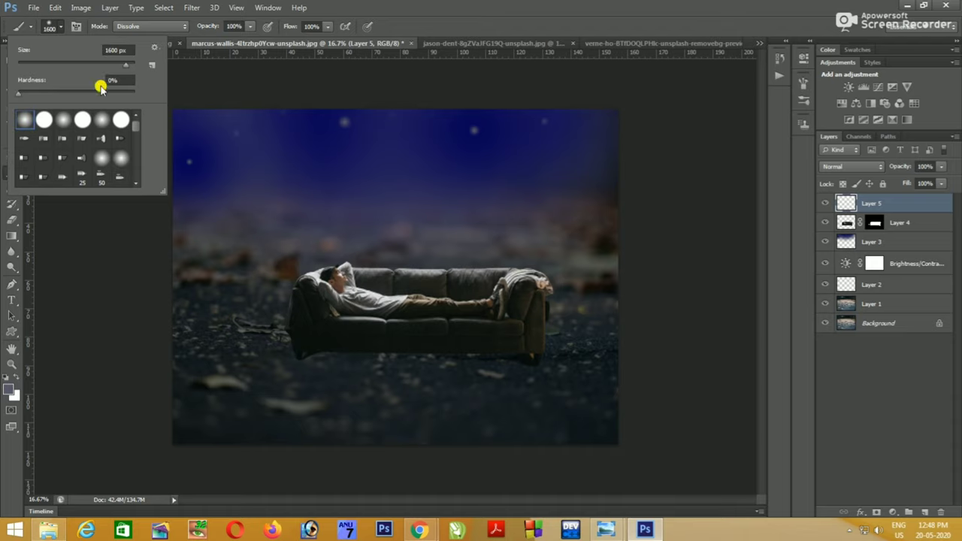
click(155, 65)
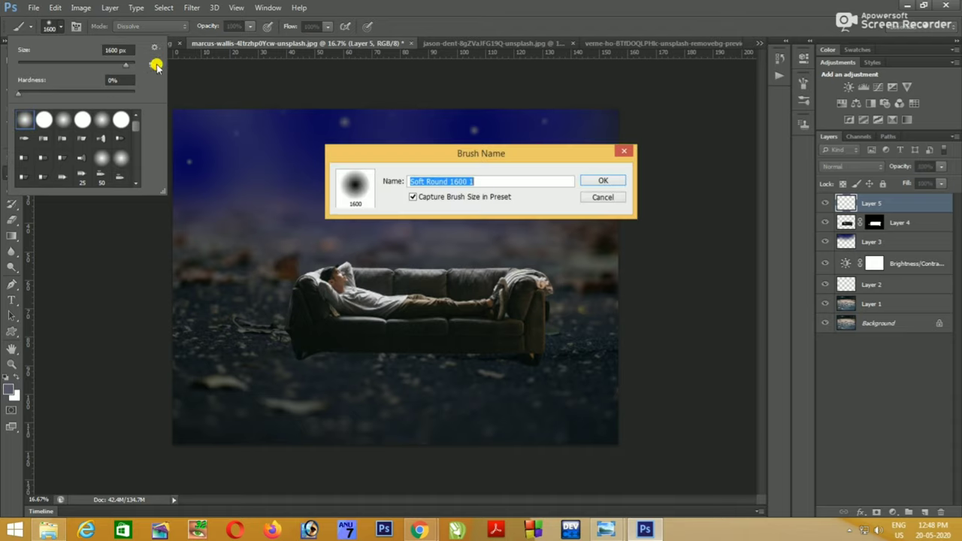
click(602, 180)
- Show the History panel and set the foreground colour to pure black
click(781, 77)
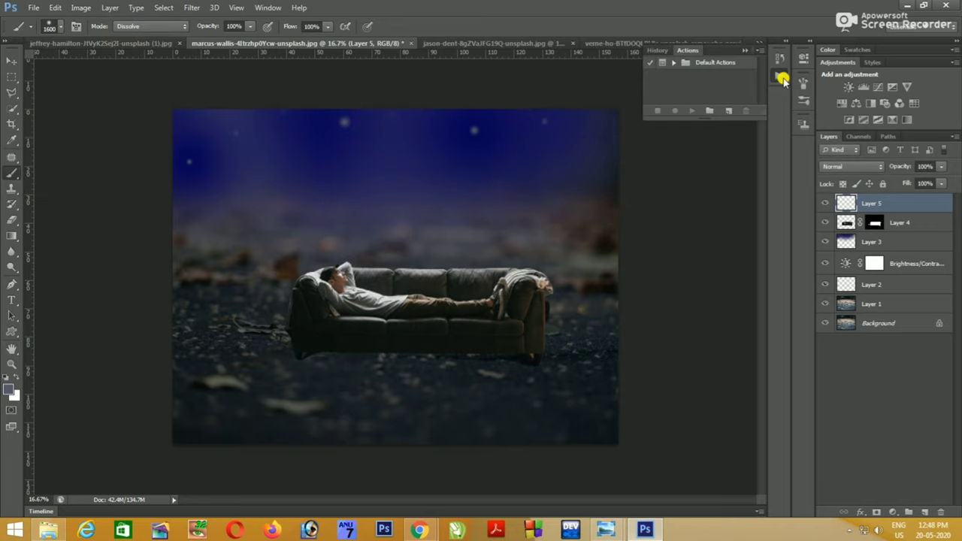
click(780, 58)
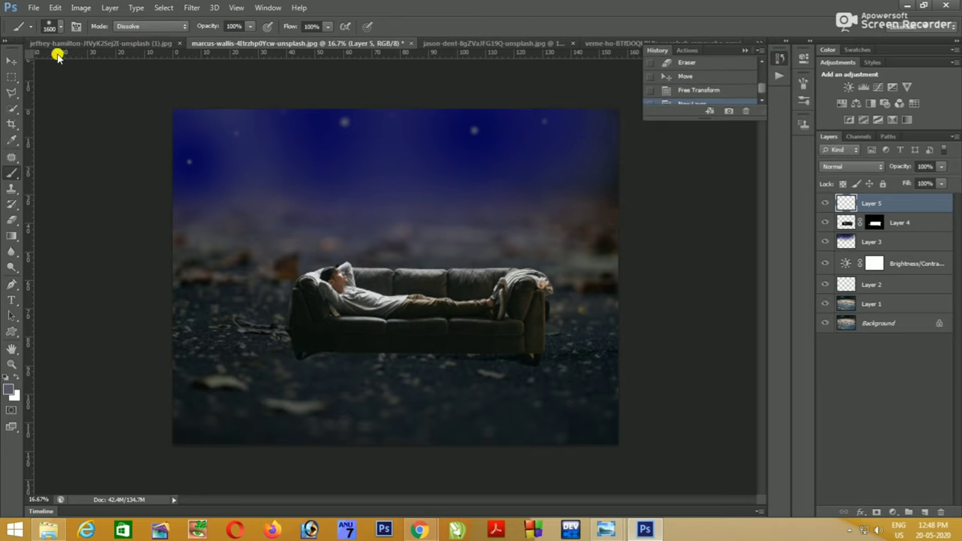
click(9, 389)
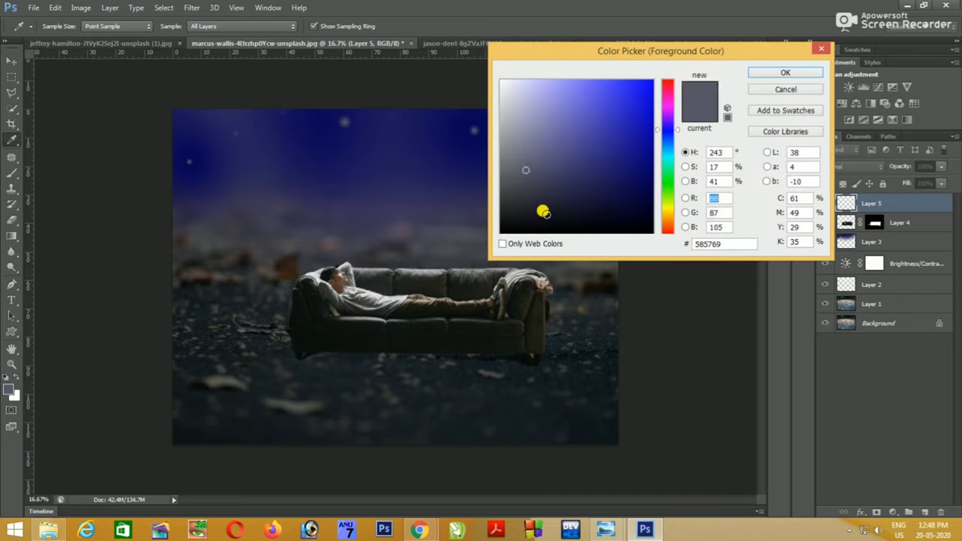
drag(544, 213, 544, 234)
click(784, 71)
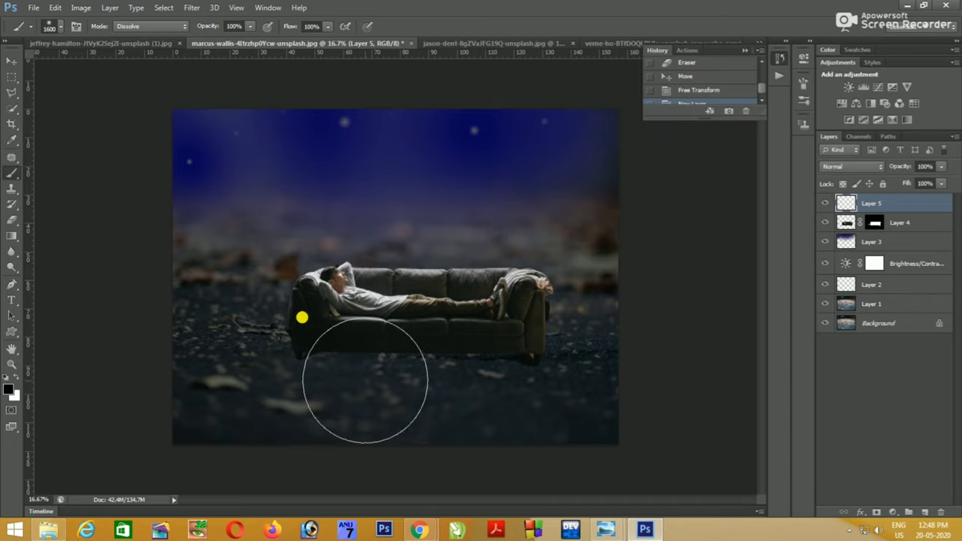
- Paint a soft black shadow beneath the sofa, shrinking the brush after trial strokes
drag(365, 376, 459, 381)
key(ctrl+z)
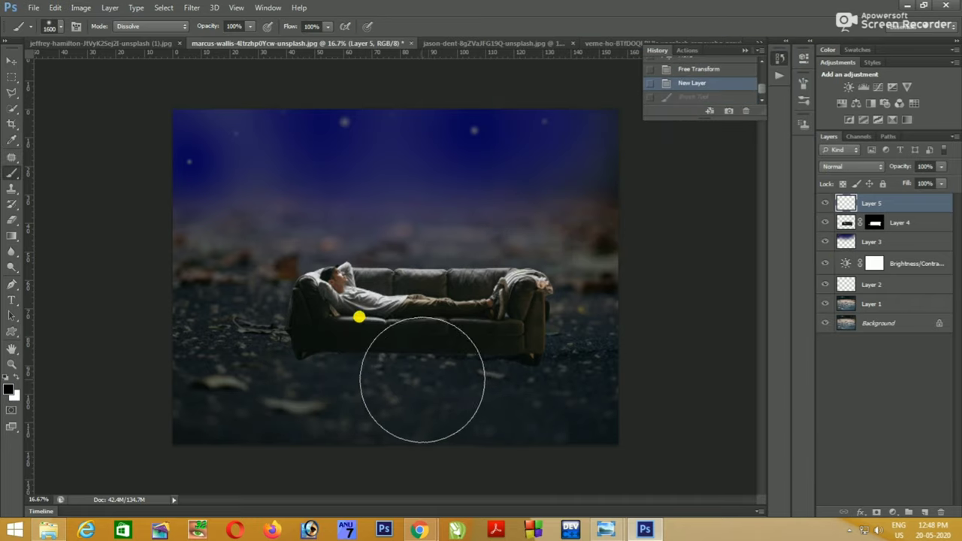
key(bracketleft)
key(bracketleft)
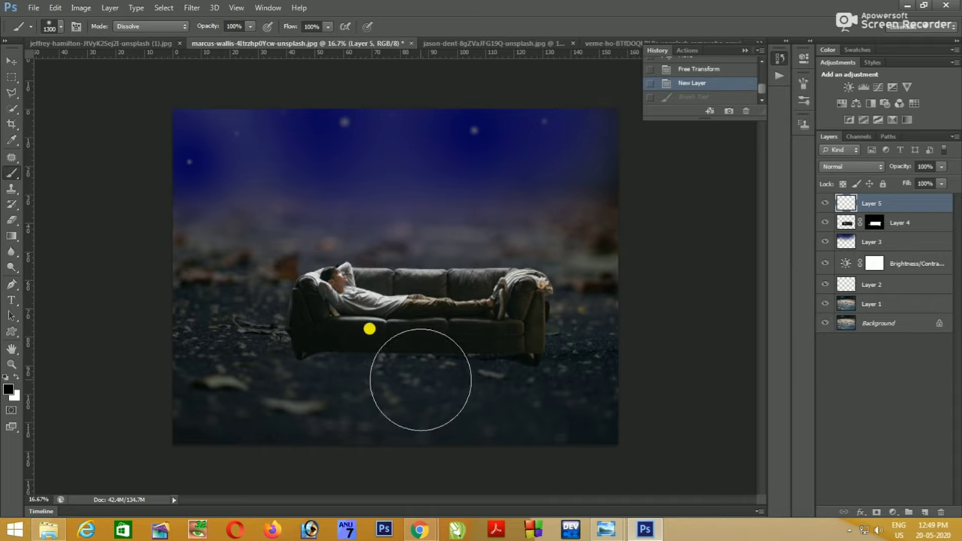
key(bracketleft)
key(bracketleft)
key(bracketleft)
key(bracketleft)
key(bracketleft)
key(bracketleft)
key(bracketleft)
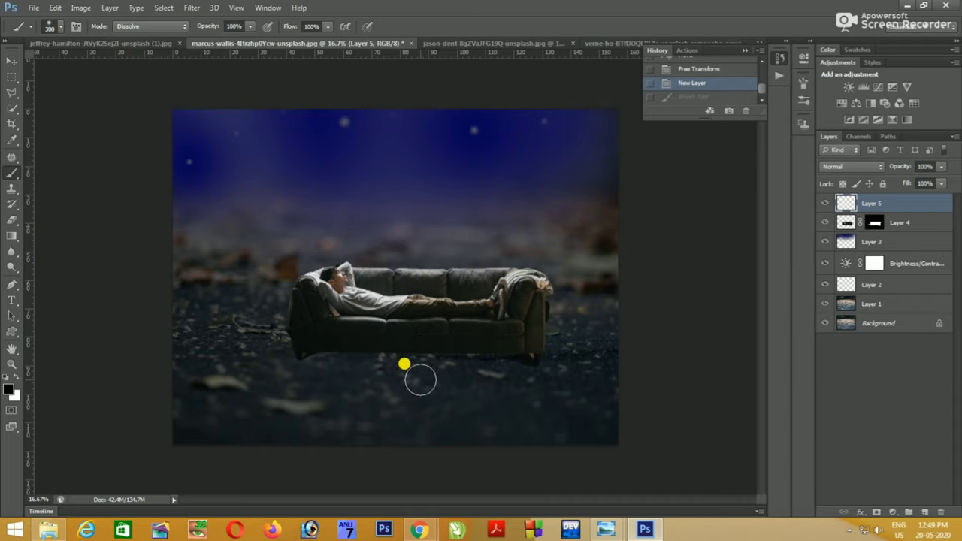
key(bracketleft)
drag(336, 358, 519, 371)
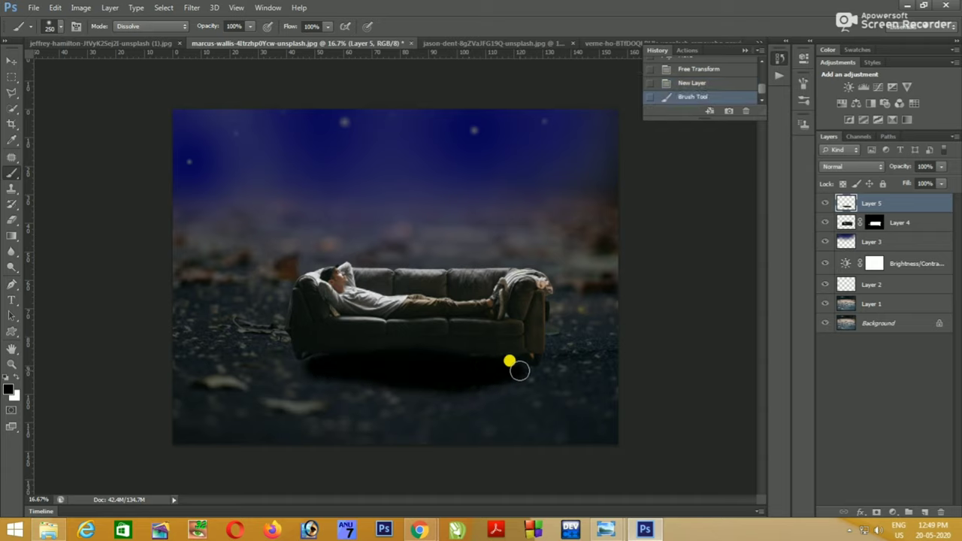
key(ctrl+z)
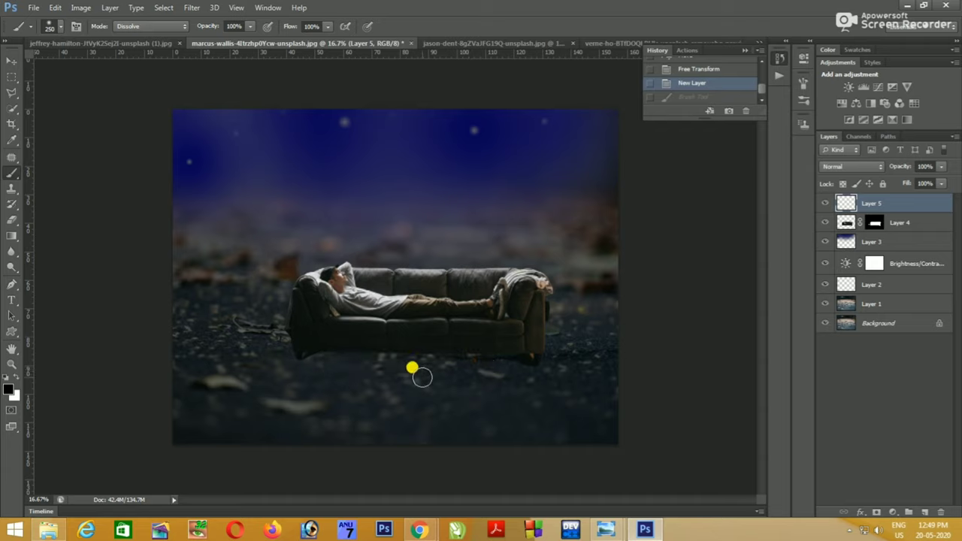
key(bracketleft)
key(bracketleft)
drag(335, 358, 417, 354)
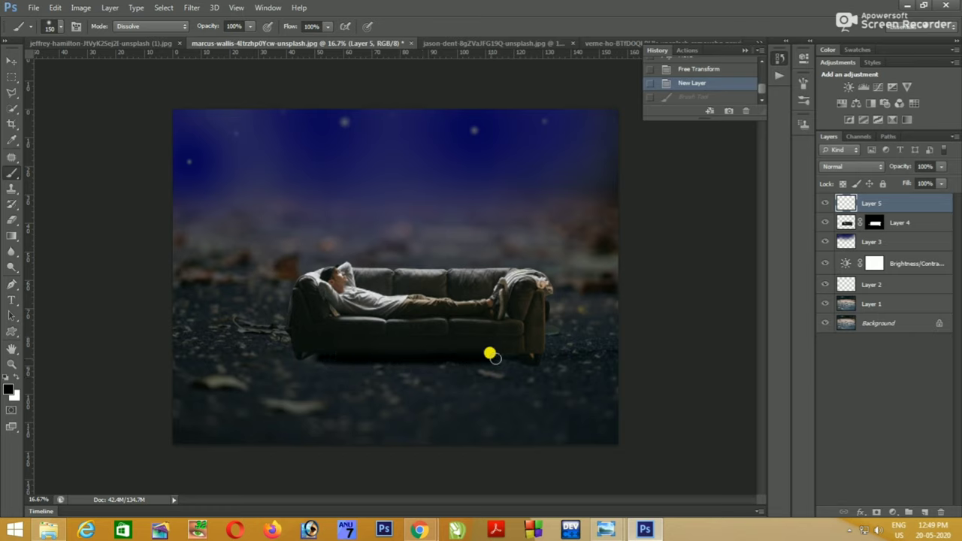
click(303, 359)
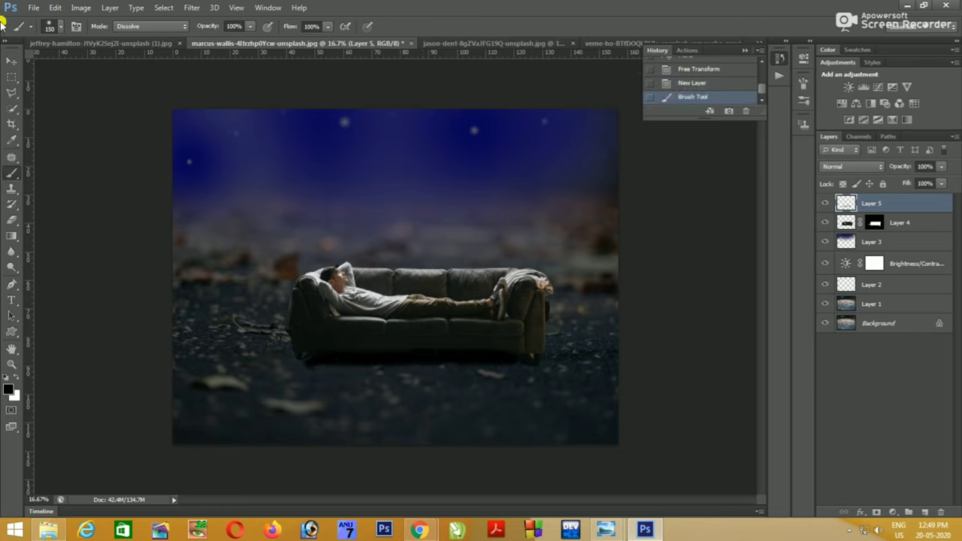
- Shift the sofa (Layer 4) and its shadow (Layer 5) slightly left
click(11, 62)
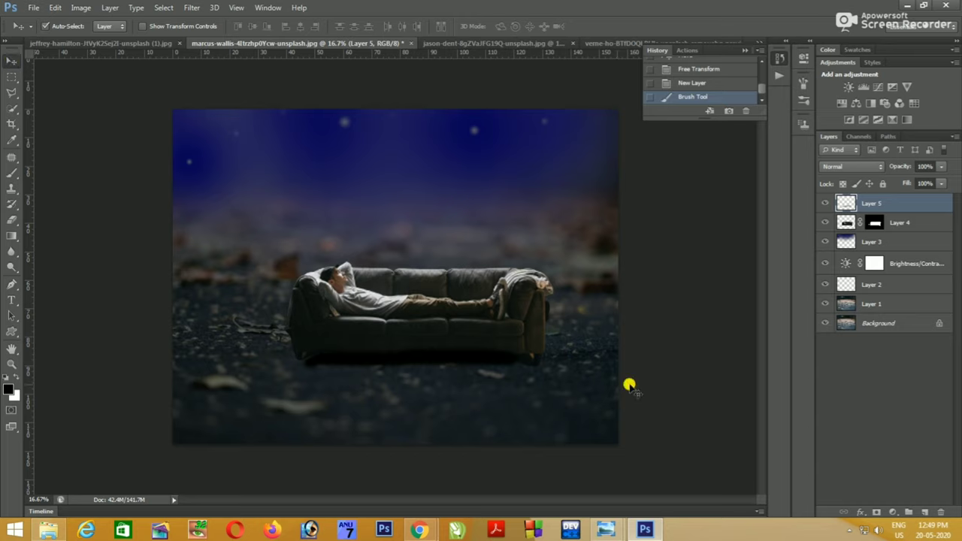
drag(519, 344, 496, 346)
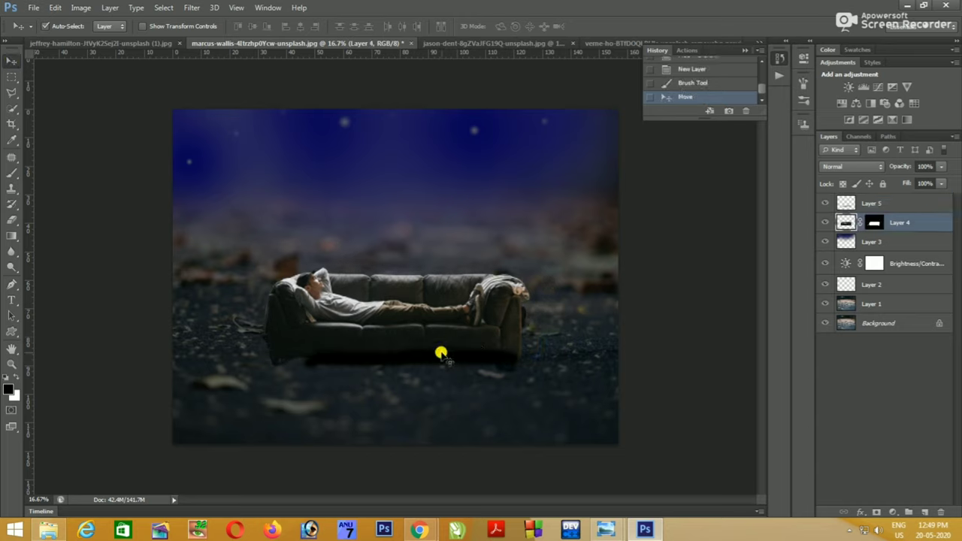
click(851, 197)
drag(431, 350, 404, 351)
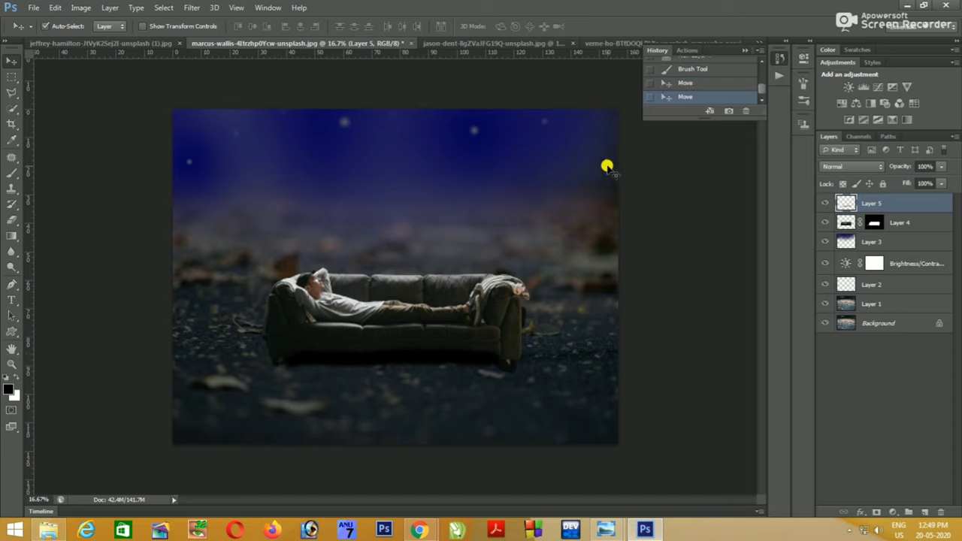
click(749, 54)
- Add two Brightness/Contrast adjustment layers above the sofa layer, Layer 4
click(838, 223)
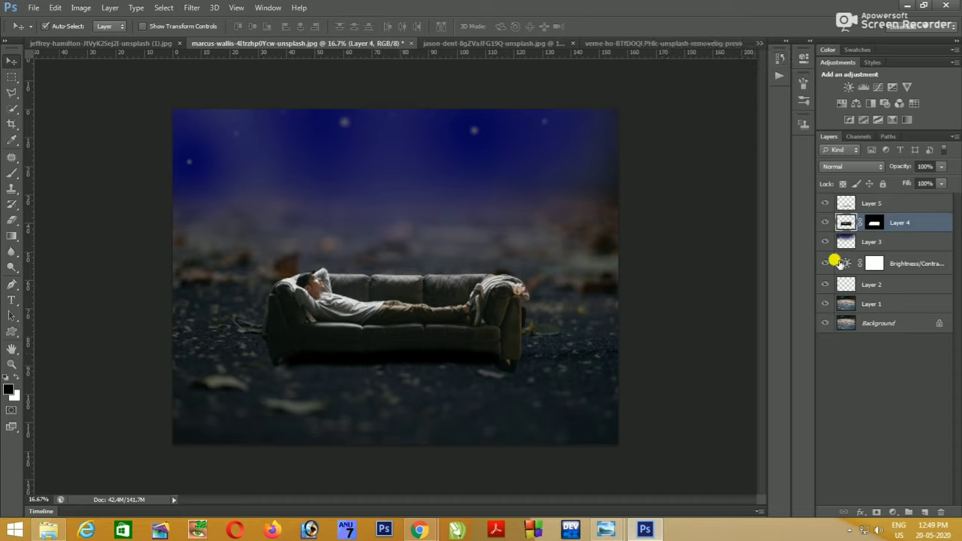
click(894, 512)
click(931, 289)
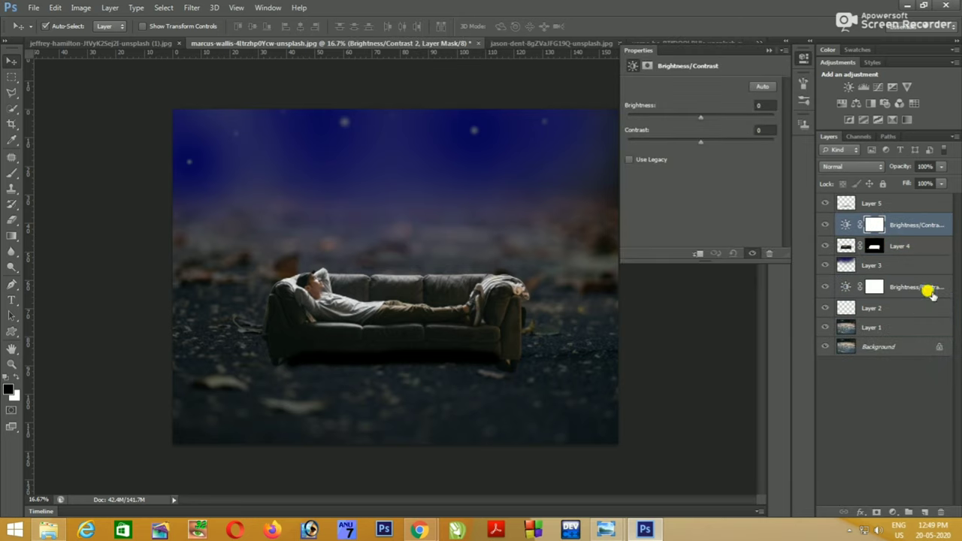
click(786, 51)
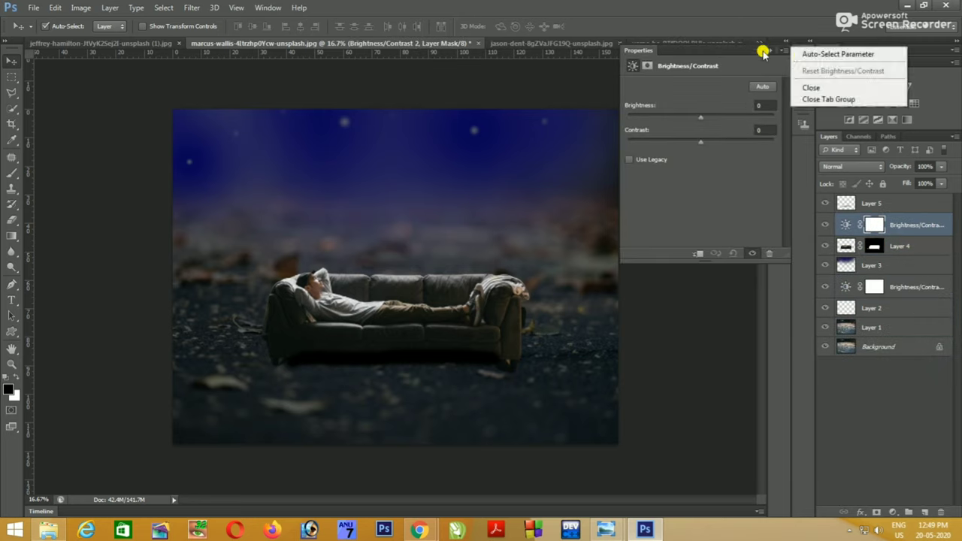
click(767, 50)
click(894, 514)
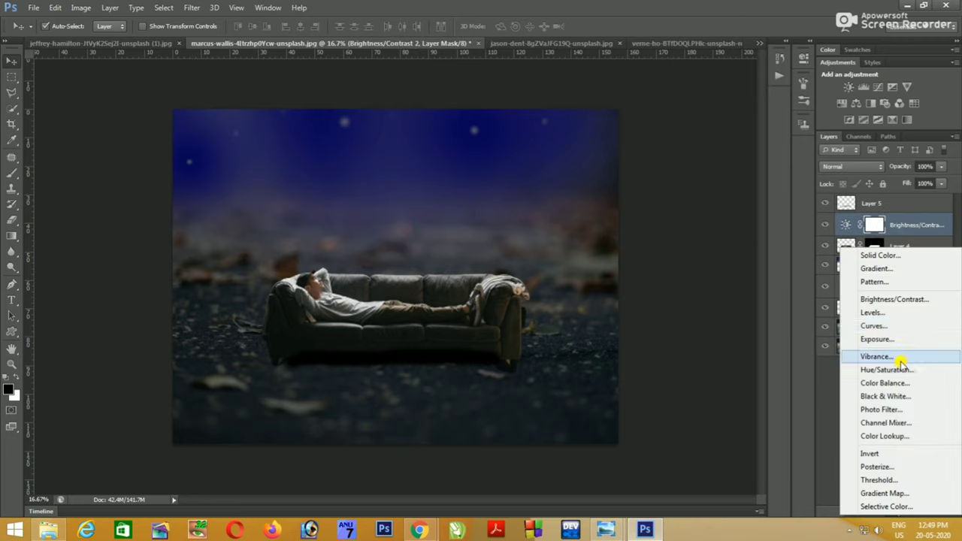
click(906, 301)
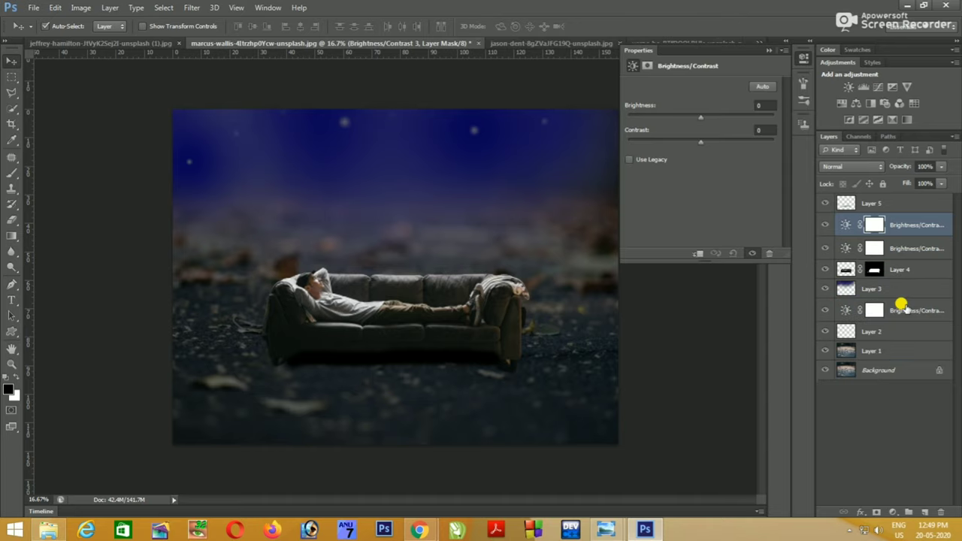
click(774, 52)
- Add a clipped Hue/Saturation layer with hue -31, saturation -30 and lightness -19
click(895, 512)
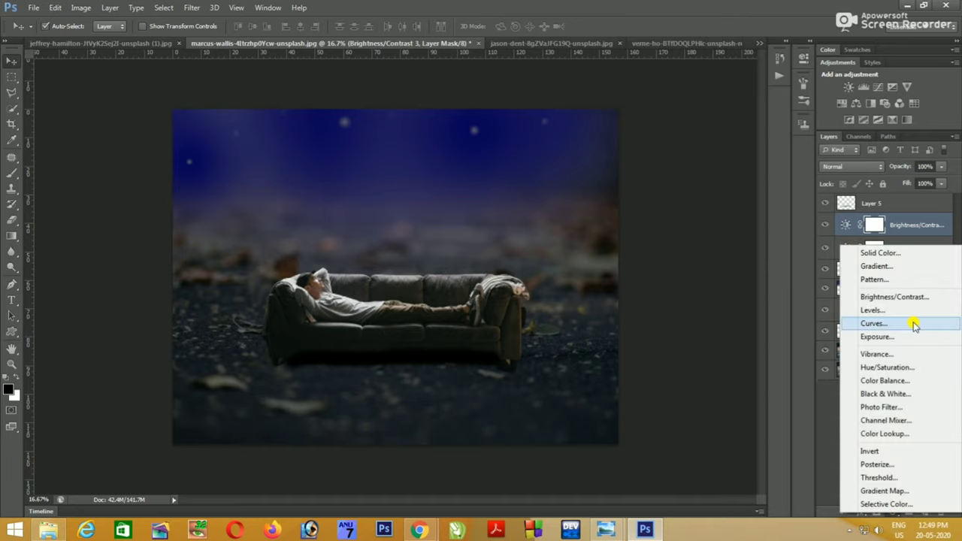
click(906, 368)
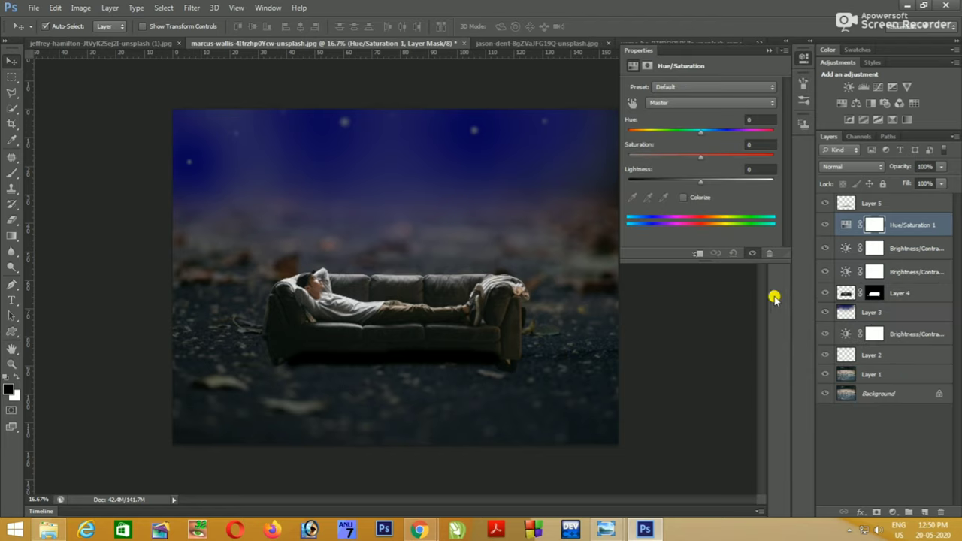
click(698, 254)
mouse_move(699, 132)
mouse_down()
mouse_move(720, 131)
mouse_move(679, 131)
mouse_up()
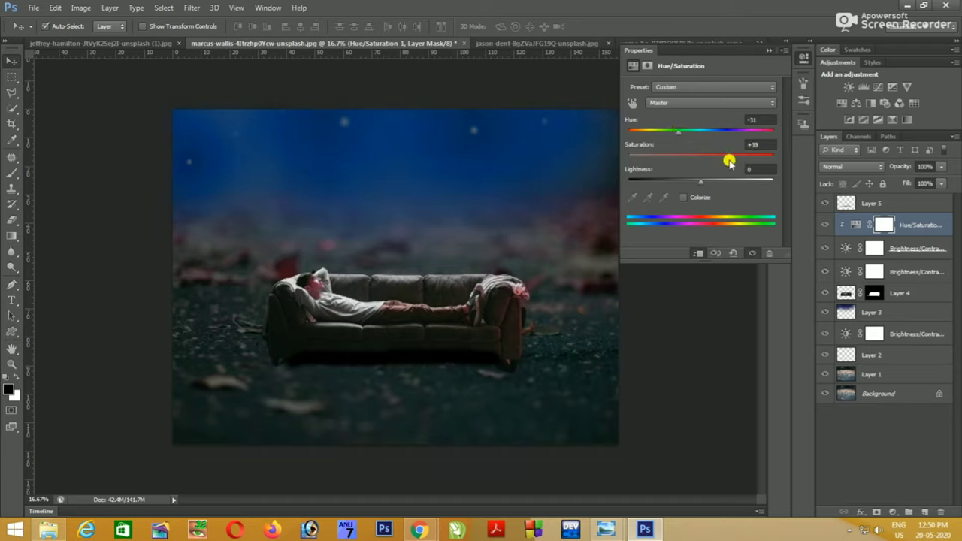
drag(697, 185, 691, 185)
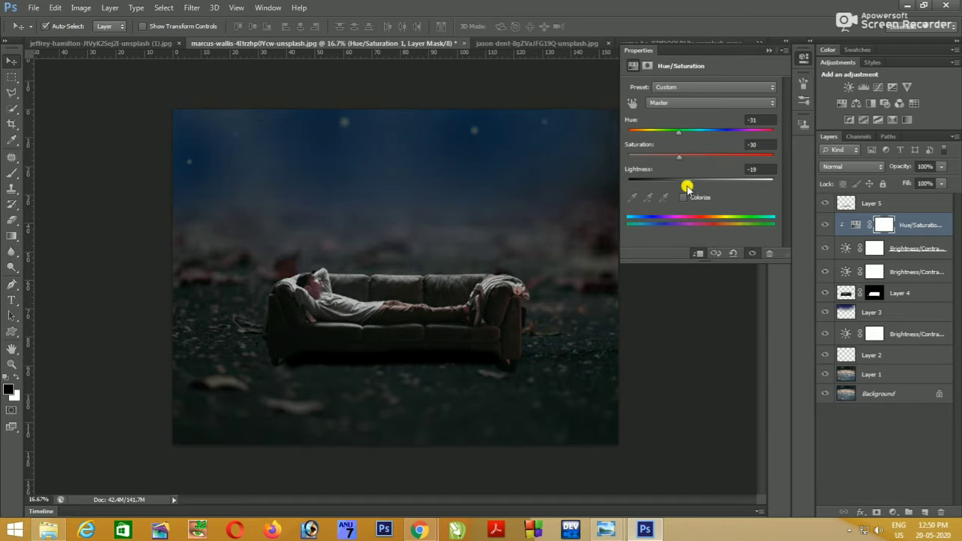
click(770, 55)
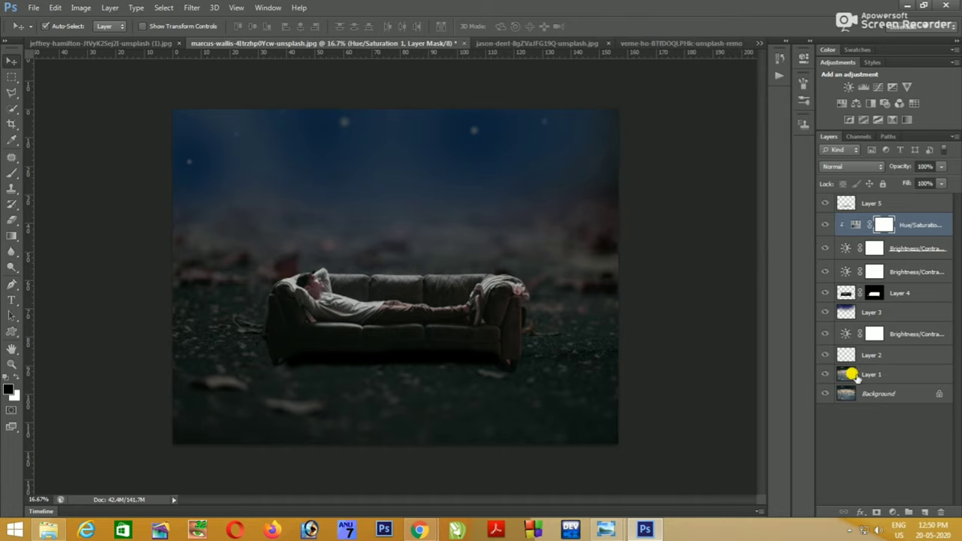
click(892, 199)
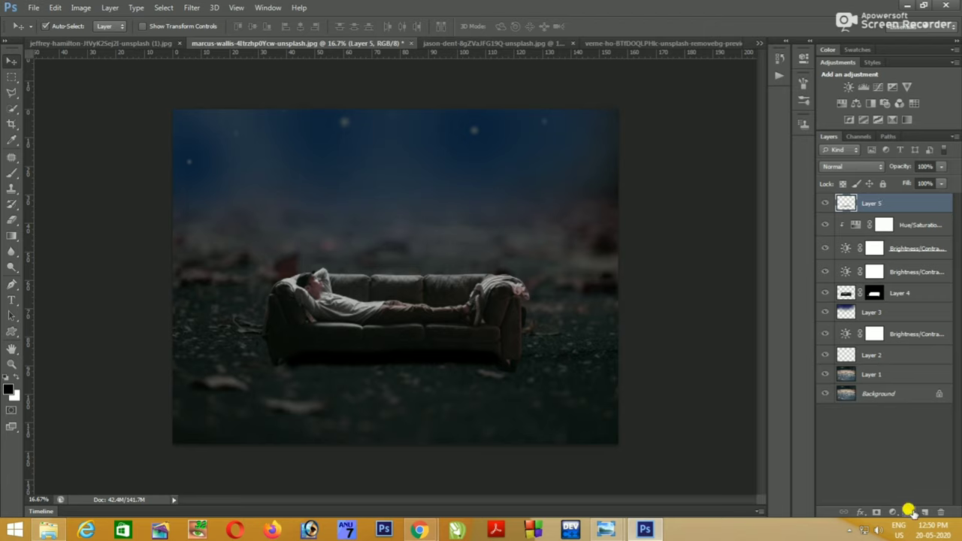
- Add Hue/Saturation 2 above Layer 5, nudging hue and lowering lightness
click(893, 512)
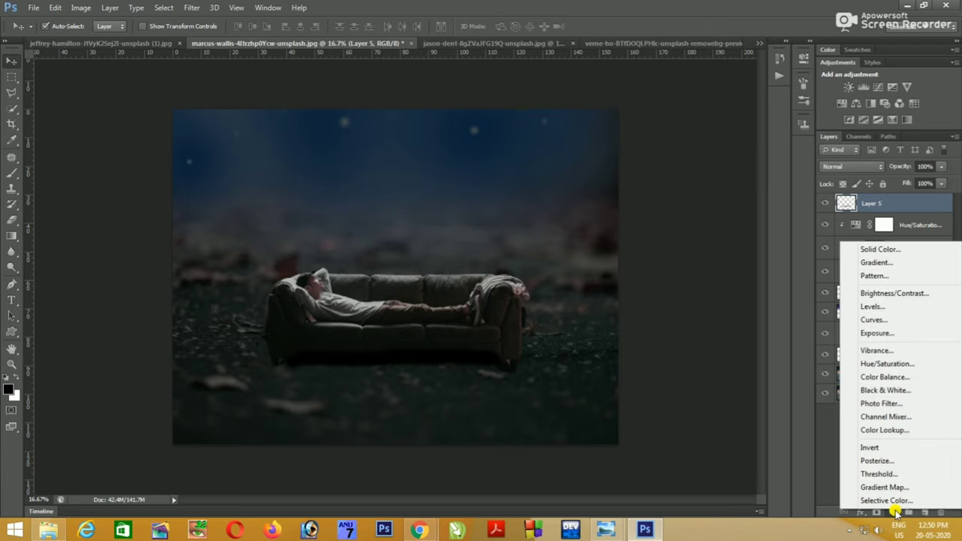
click(917, 366)
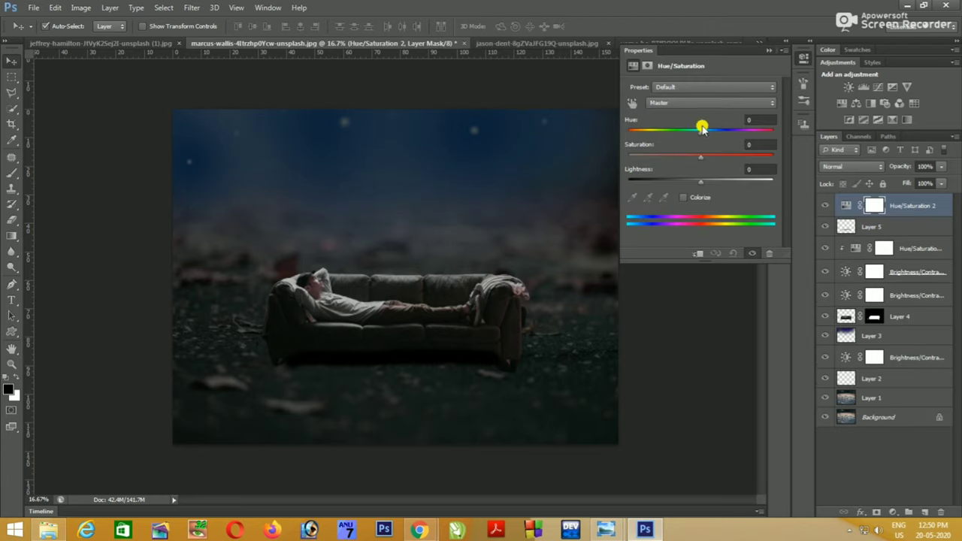
drag(703, 128, 707, 136)
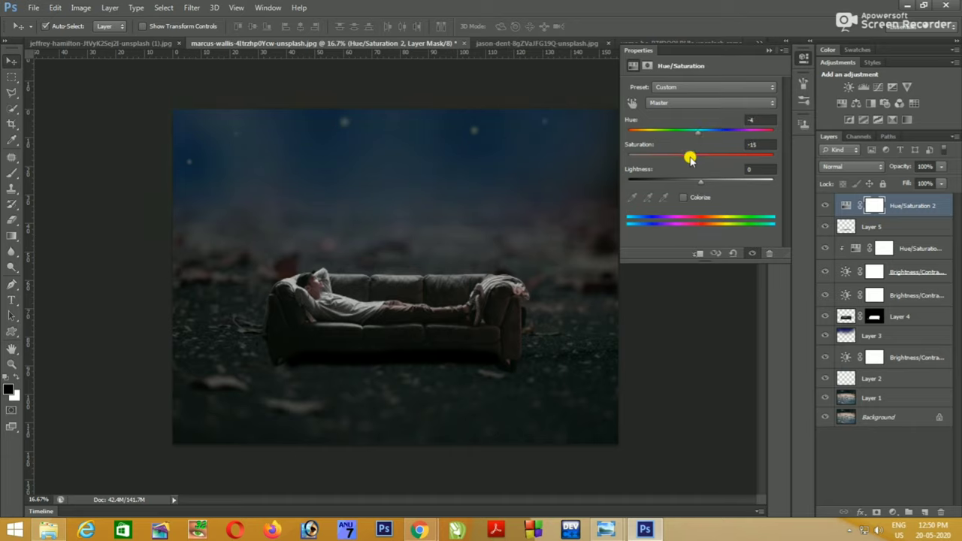
drag(703, 183, 696, 186)
click(661, 301)
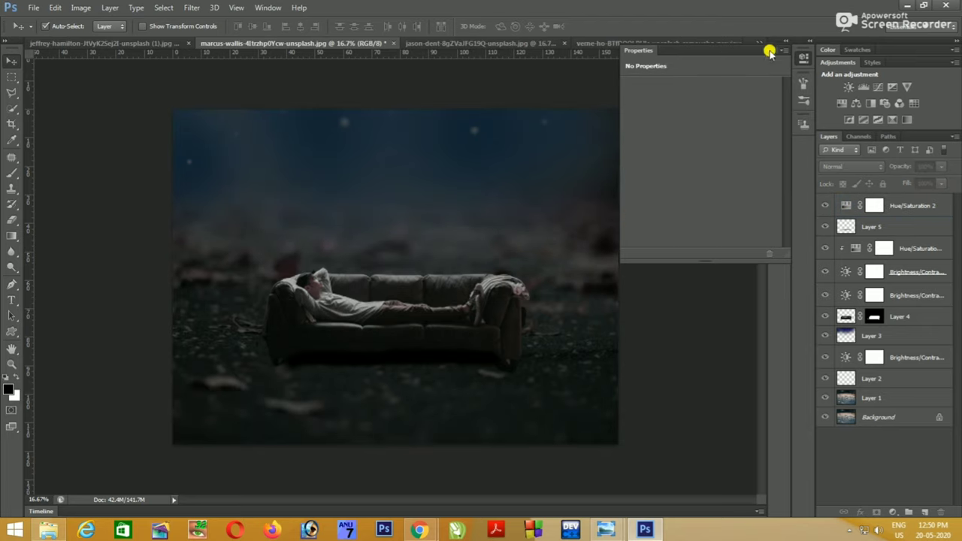
click(768, 48)
- Create Group 1, add a layer inside it, then undo that layer
click(909, 512)
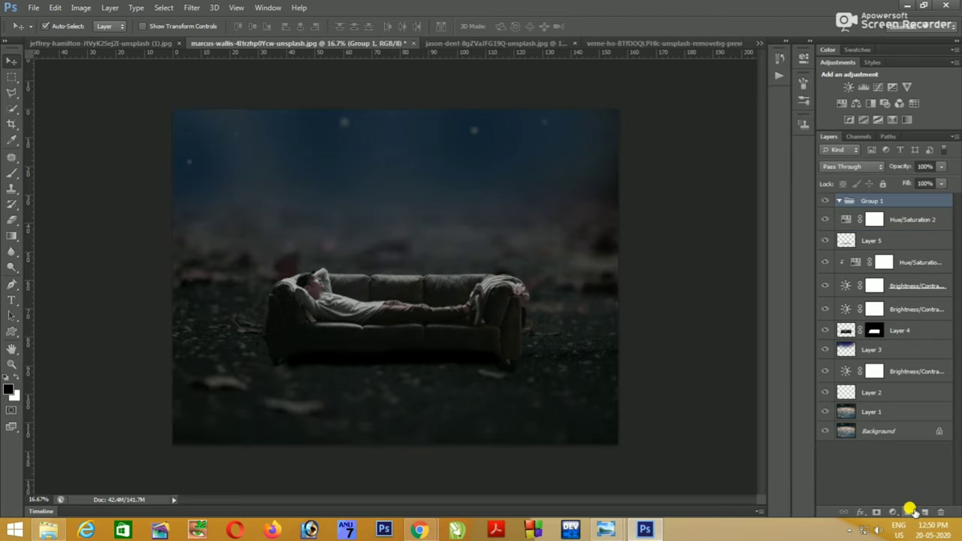
click(926, 512)
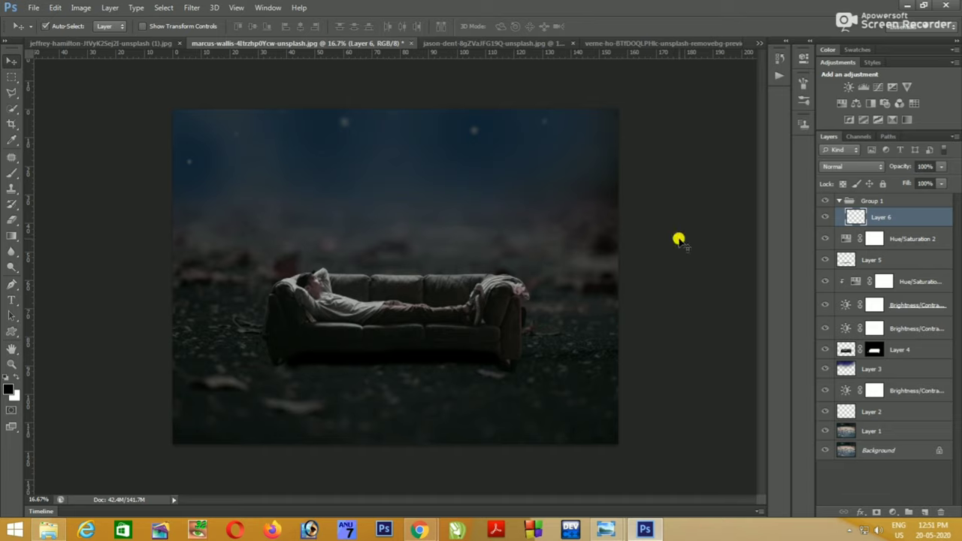
key(ctrl+z)
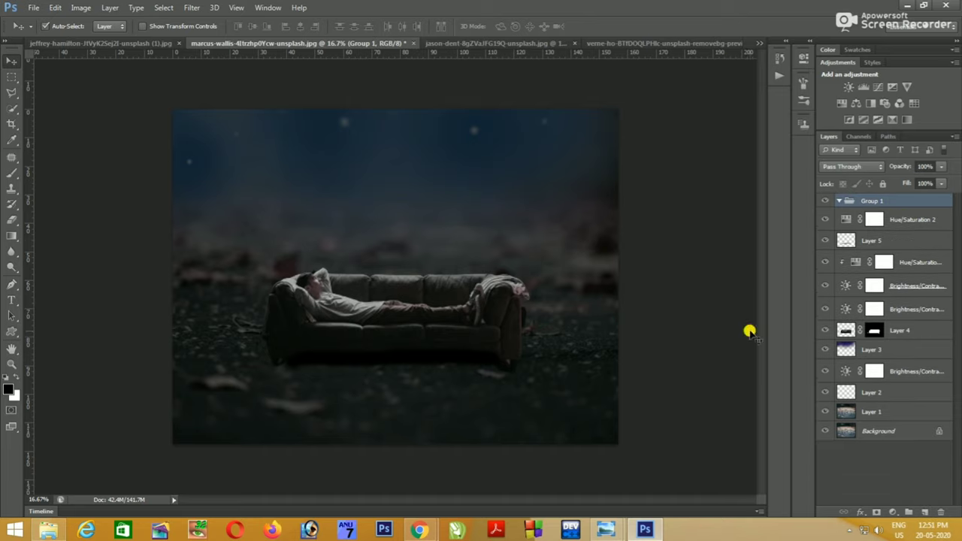
- Marquee-select the lower bokeh lights area and drag it toward the composite's tab
click(515, 44)
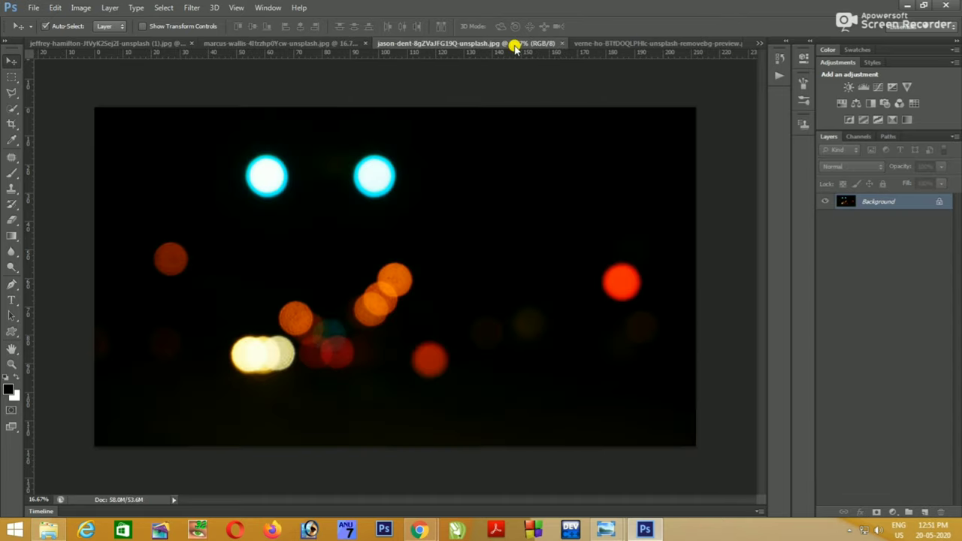
click(9, 80)
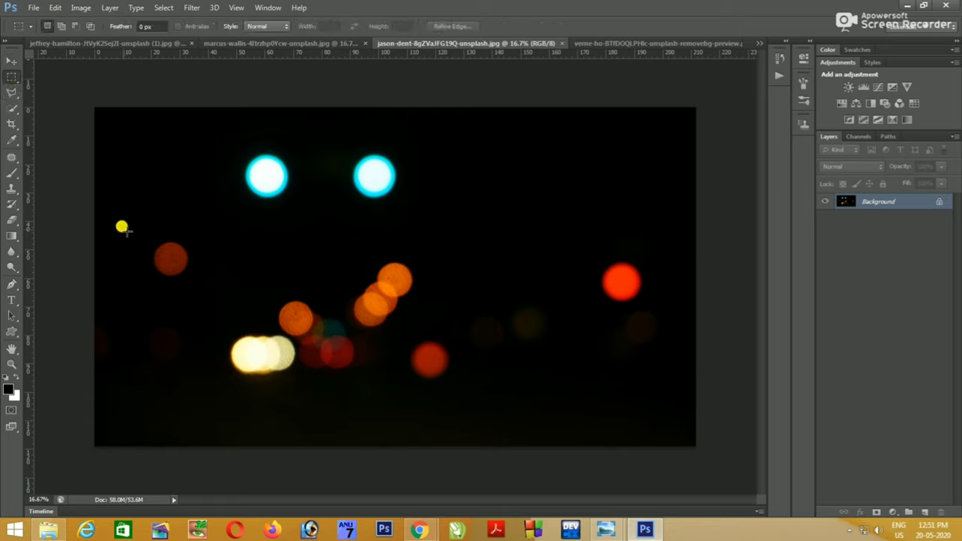
drag(89, 214, 705, 450)
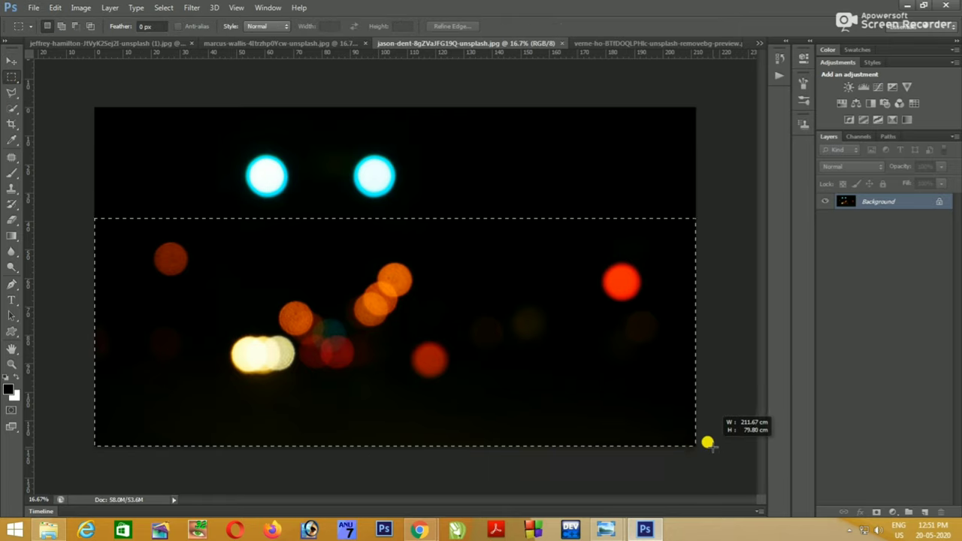
click(11, 60)
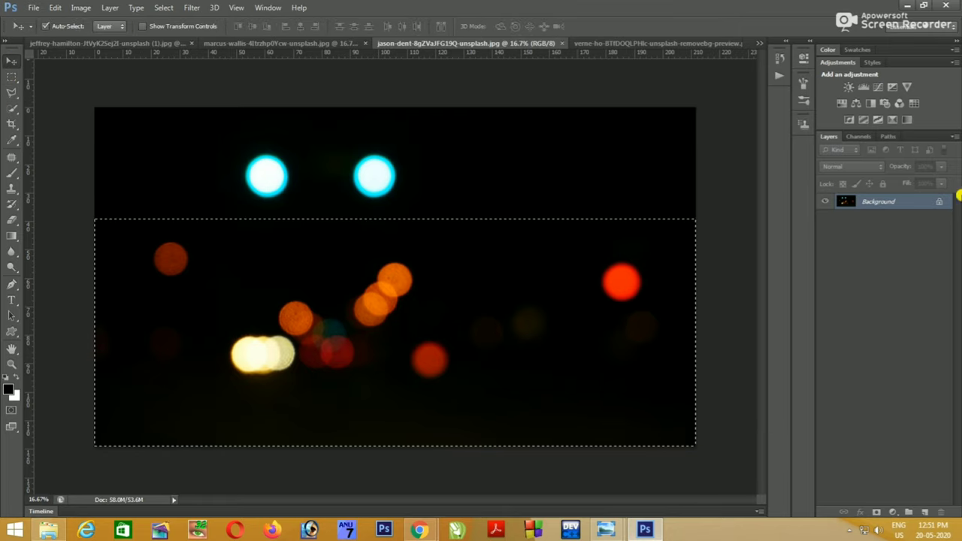
drag(617, 311, 189, 44)
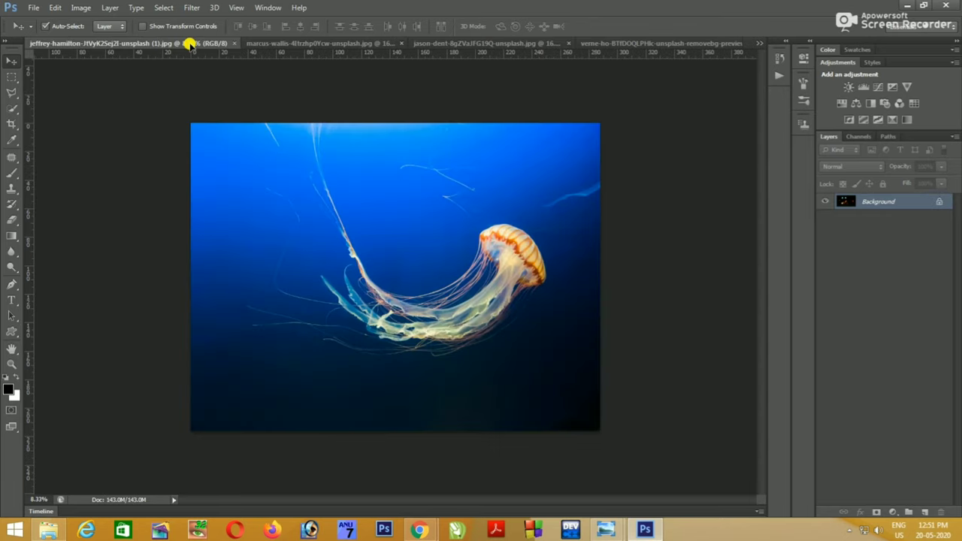
- Drop the bokeh lights into the sofa composite, scaled to about 77% across the top
drag(316, 41, 432, 229)
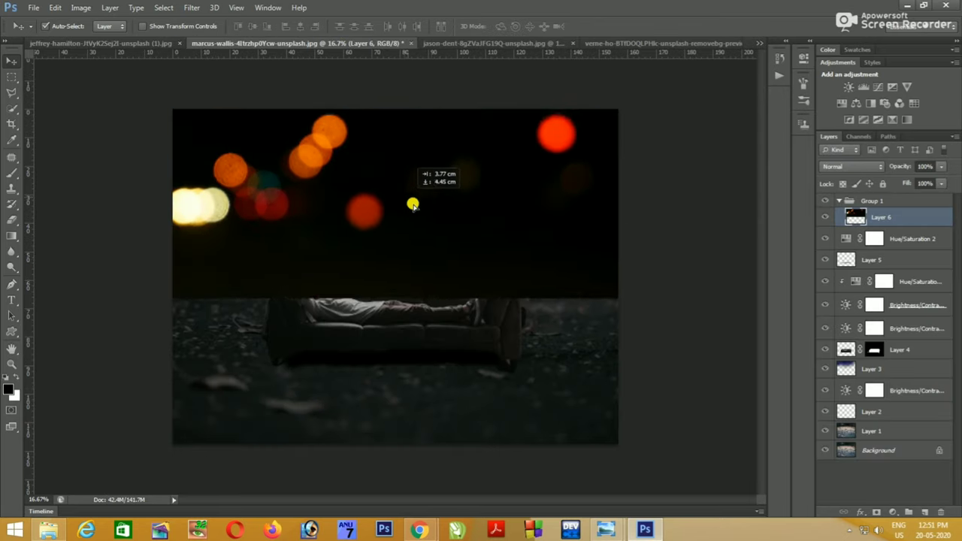
key(ctrl+t)
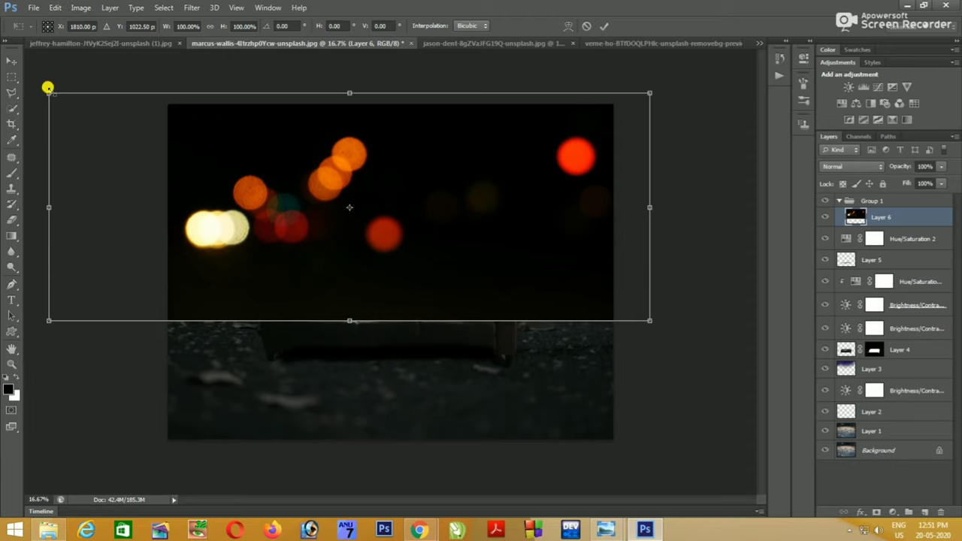
drag(47, 88, 211, 121)
drag(373, 229, 338, 183)
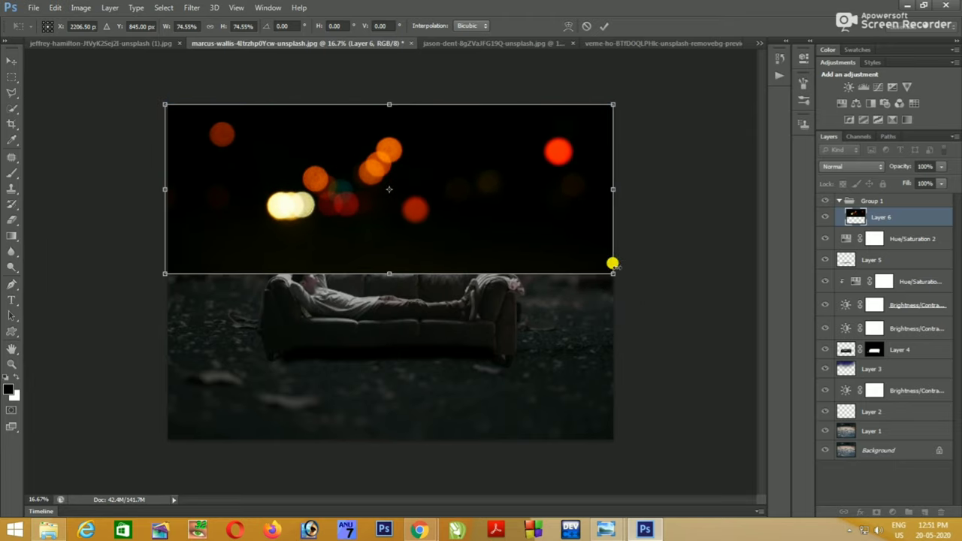
drag(613, 263, 630, 274)
drag(464, 248, 469, 239)
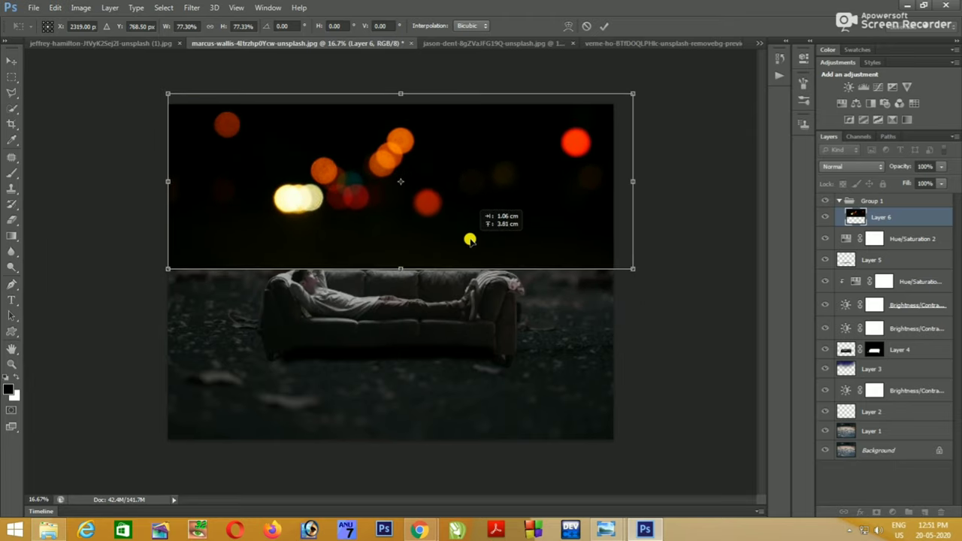
- Set the bokeh layer to Screen blending, nudge it lower and commit the transform
click(859, 169)
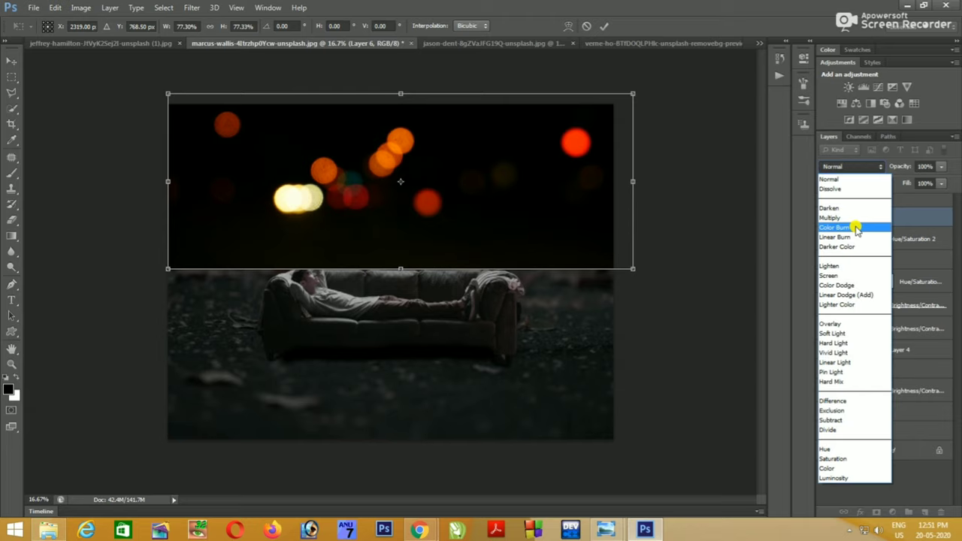
click(842, 276)
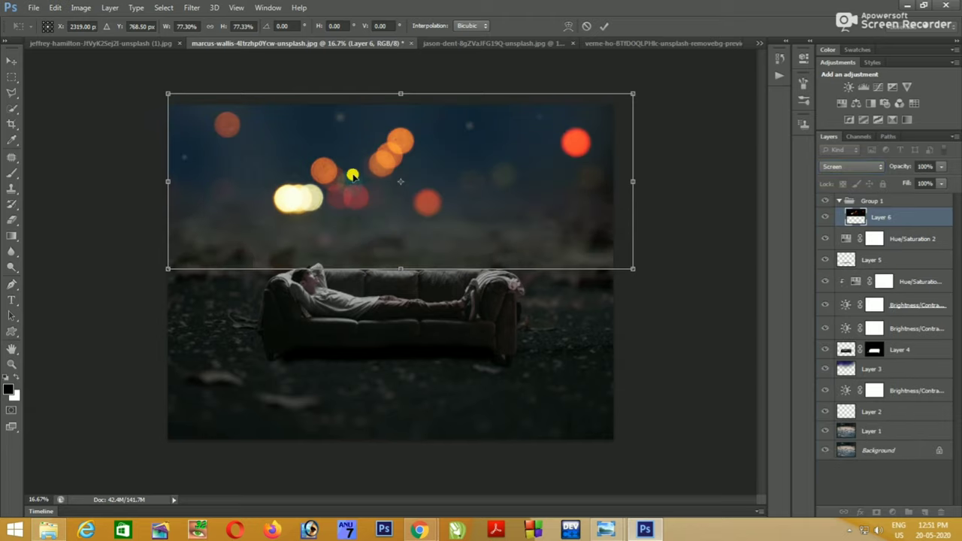
drag(353, 175, 349, 179)
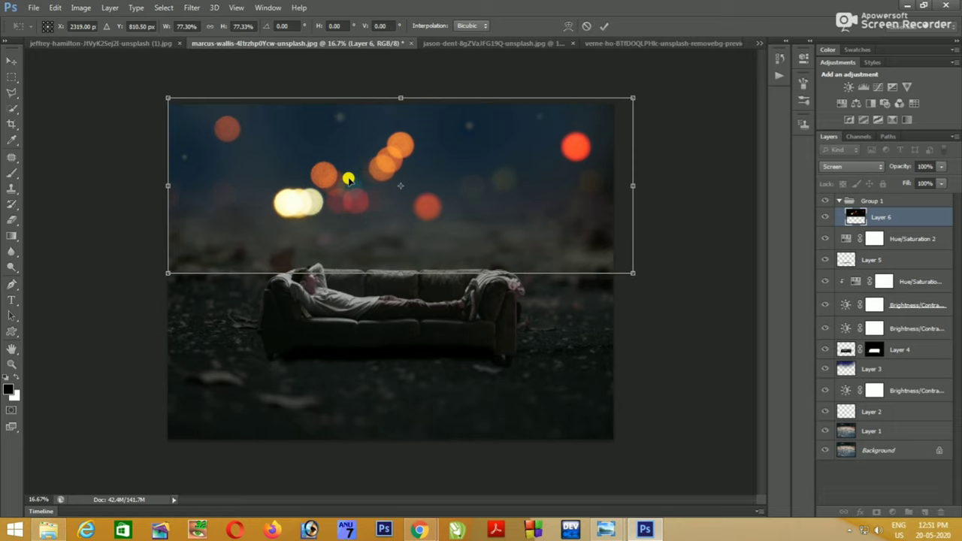
key(Return)
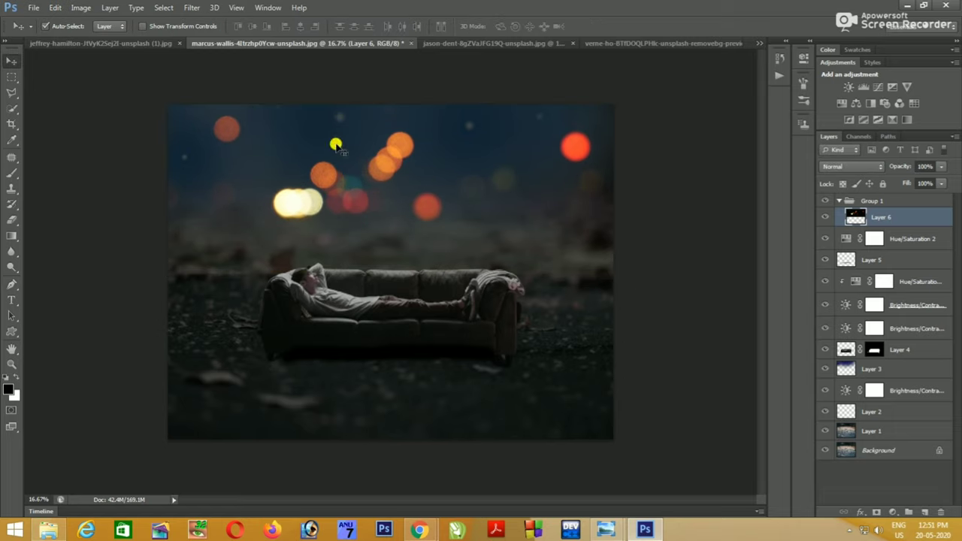
- Apply a 22 px Field Blur to the bokeh lights on Layer 6
click(192, 8)
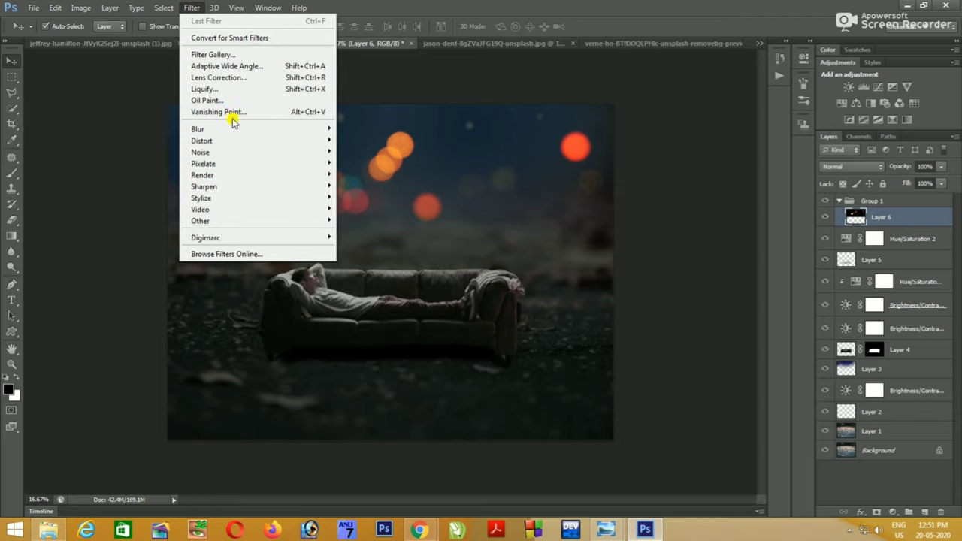
mouse_move(198, 129)
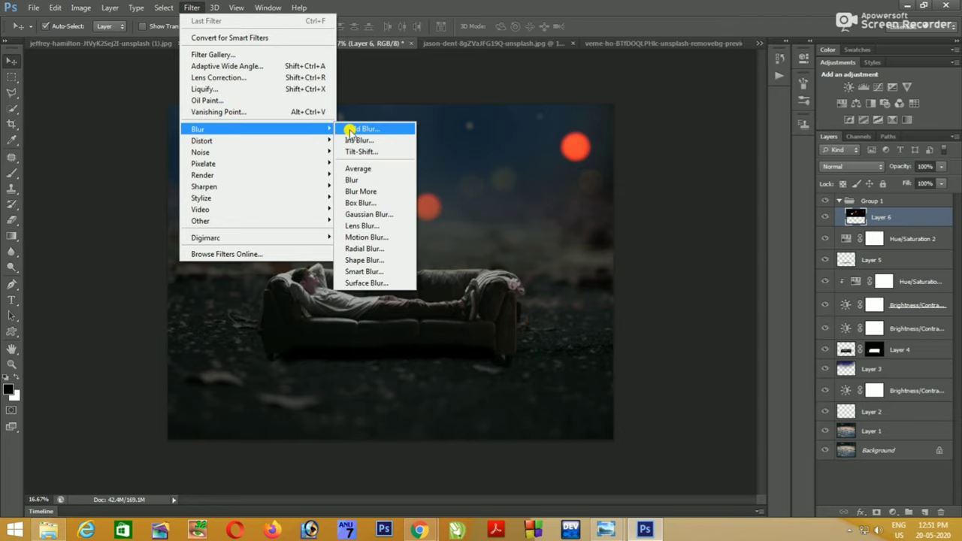
click(350, 130)
click(913, 92)
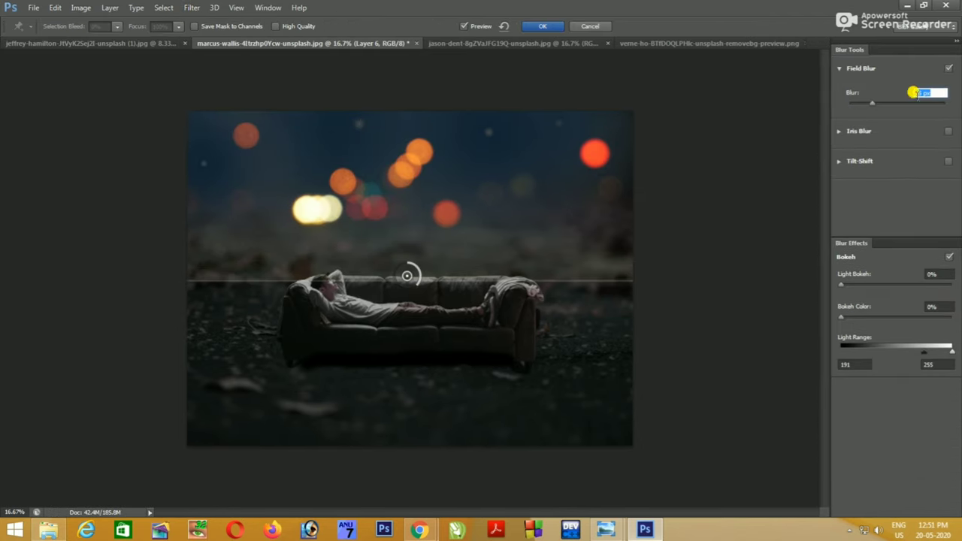
text(22)
key(Return)
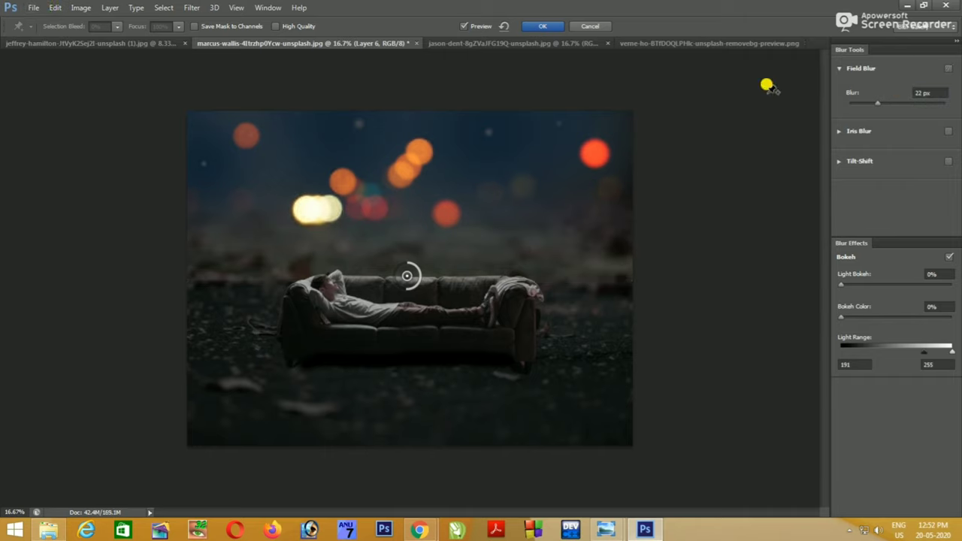
click(540, 26)
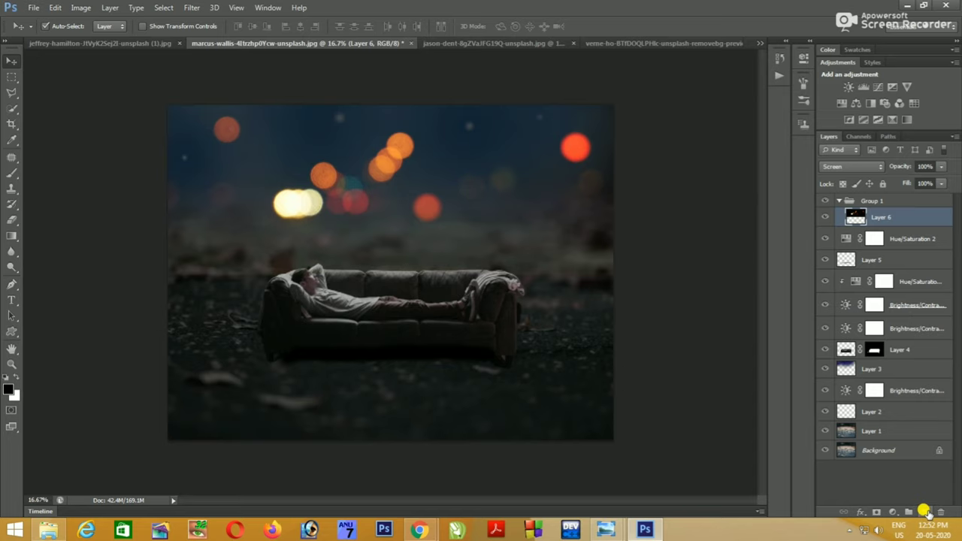
- Add a Hue/Saturation adjustment layer clipped to the bokeh Layer 6
click(893, 513)
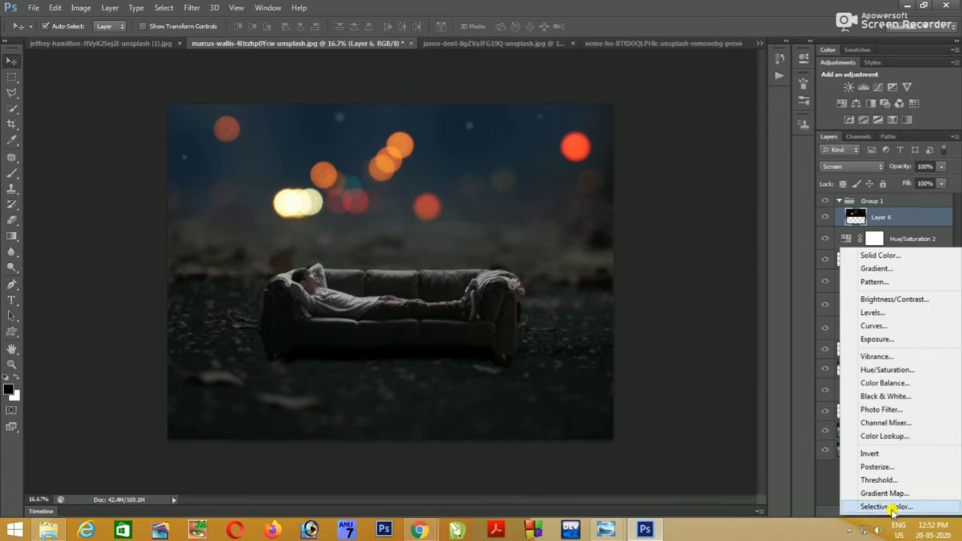
click(891, 370)
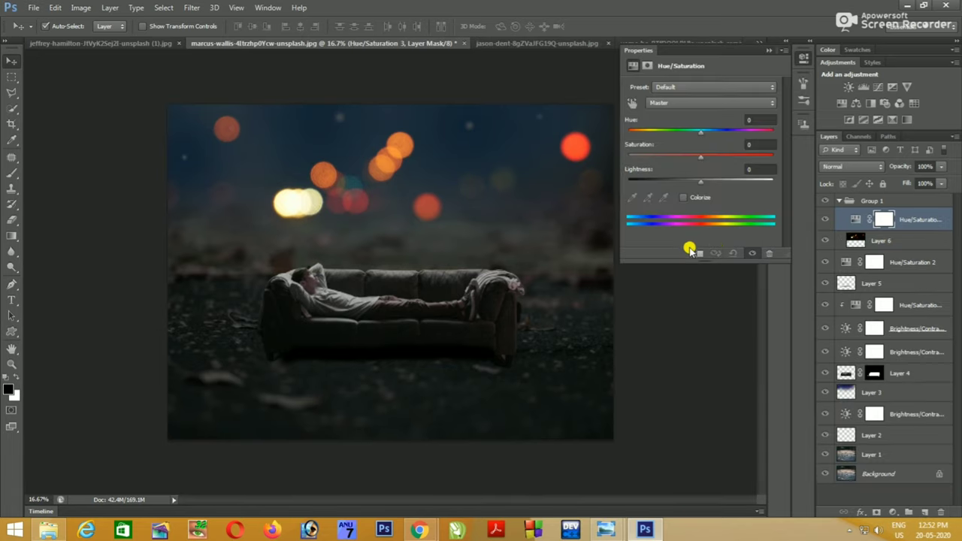
click(693, 252)
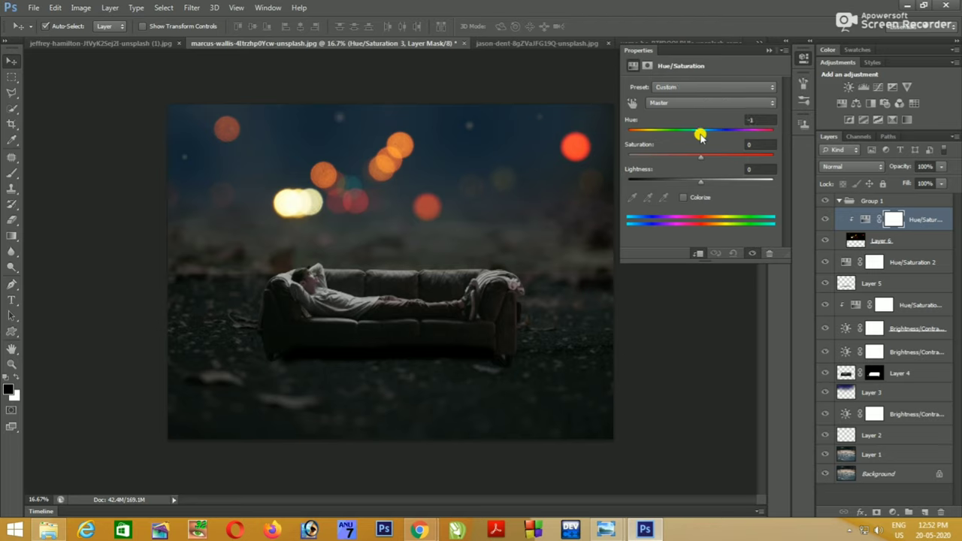
- Set Hue to +36 and Saturation to +46, turning the bokeh lights yellow-green
mouse_move(700, 136)
mouse_down()
mouse_move(679, 129)
mouse_move(711, 131)
mouse_up()
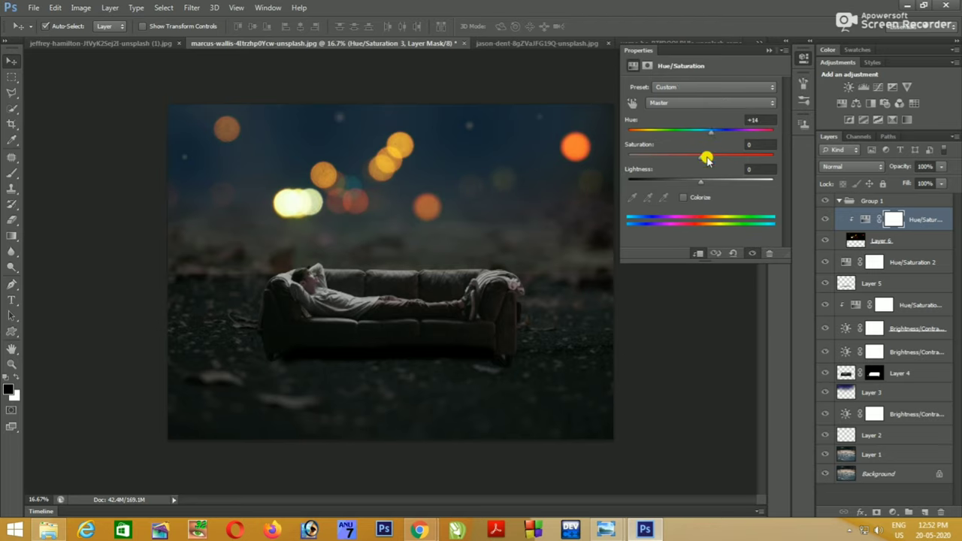
drag(709, 161, 742, 160)
click(752, 118)
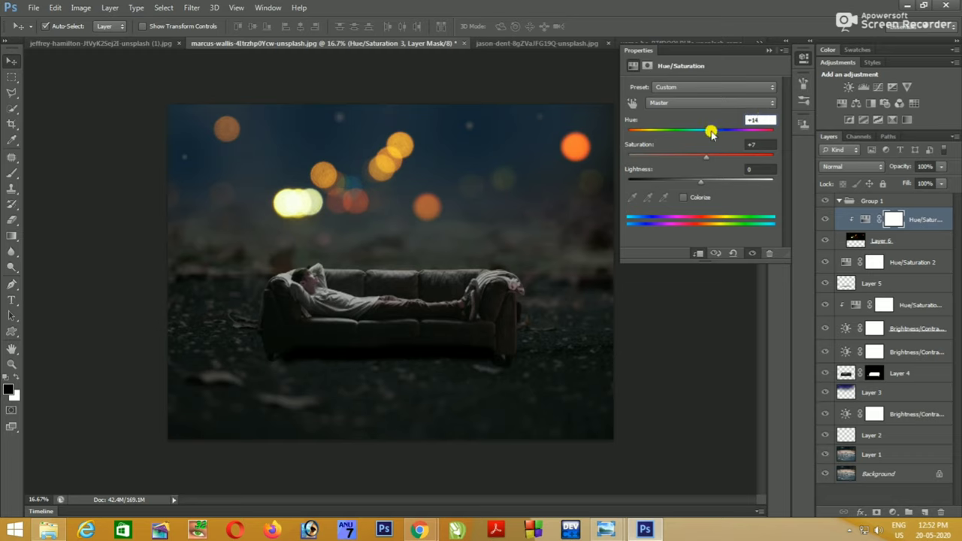
drag(712, 133, 727, 132)
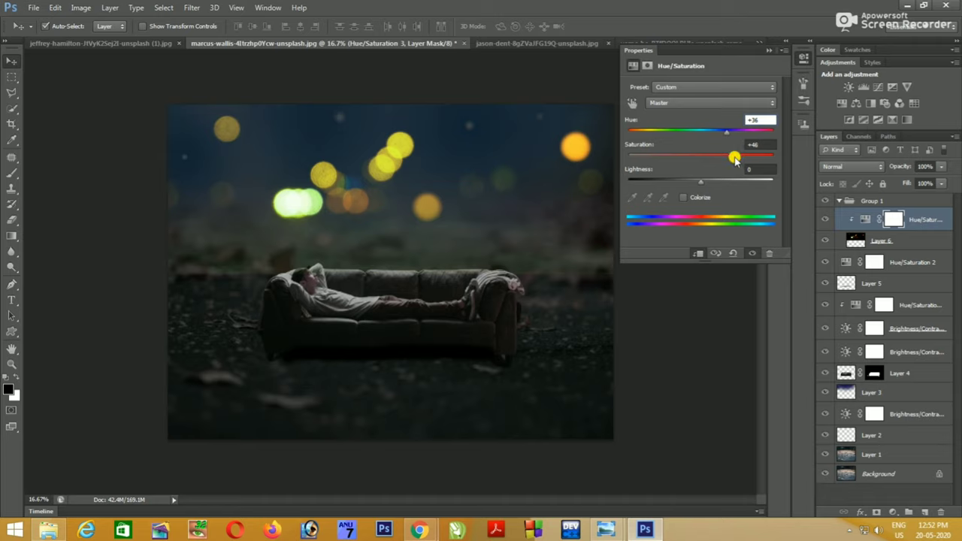
key(alt+bracketleft)
click(765, 52)
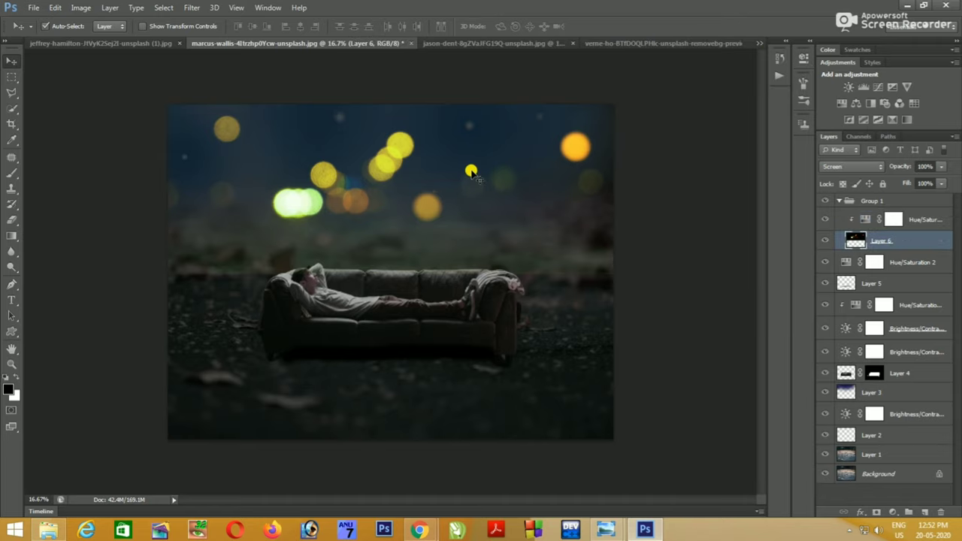
- Blur the bokeh layer further with Field Blur, shift it, and Alt-drag a copy down-left
click(192, 7)
click(368, 129)
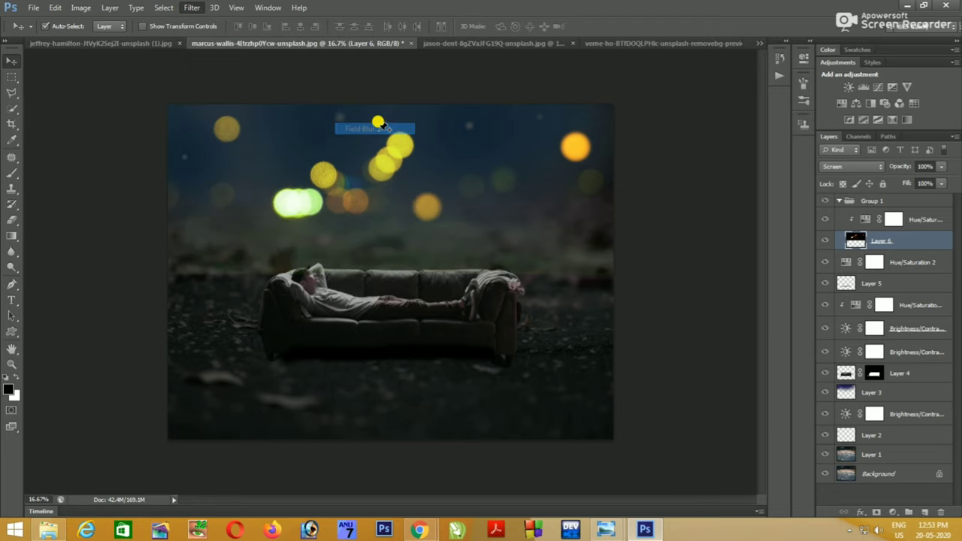
mouse_move(883, 105)
mouse_down()
mouse_move(897, 103)
mouse_move(887, 108)
mouse_up()
click(918, 91)
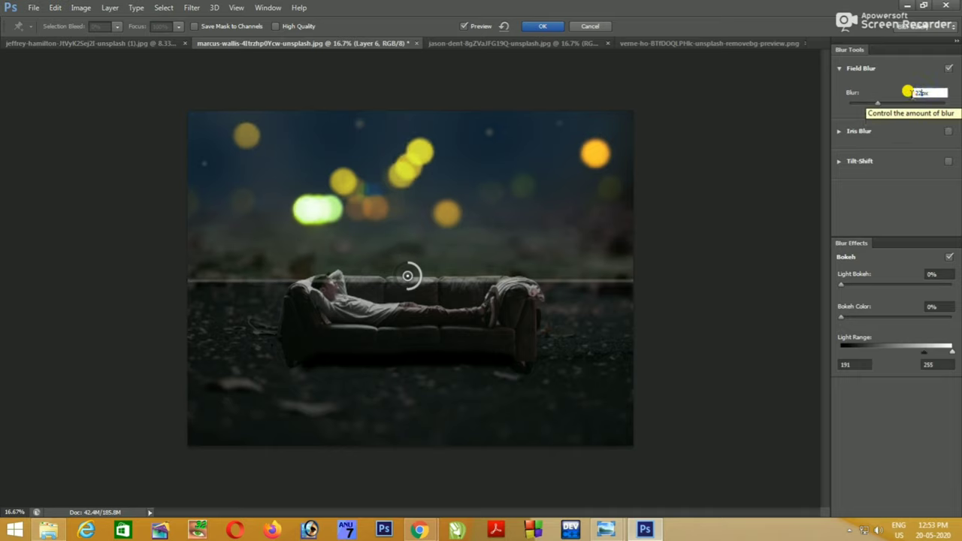
click(527, 27)
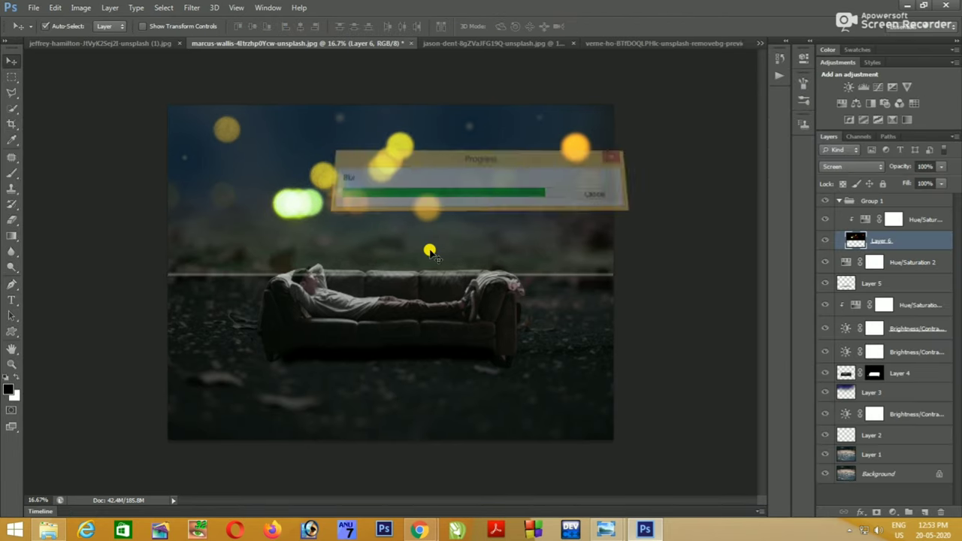
drag(428, 249, 434, 247)
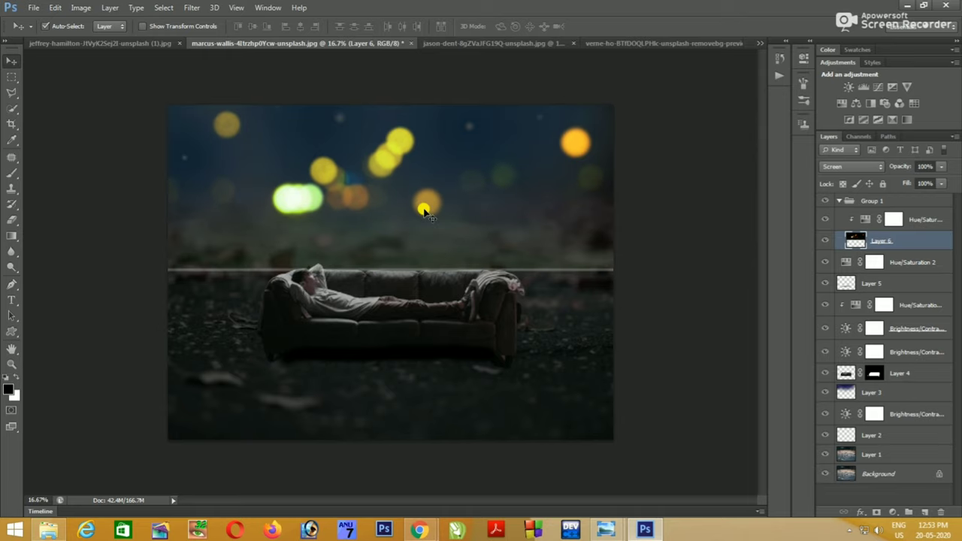
mouse_move(425, 212)
mouse_down()
mouse_move(324, 281)
mouse_move(380, 271)
mouse_up()
- Rotate the bokeh copy and move it up and right across the scene
key(ctrl+t)
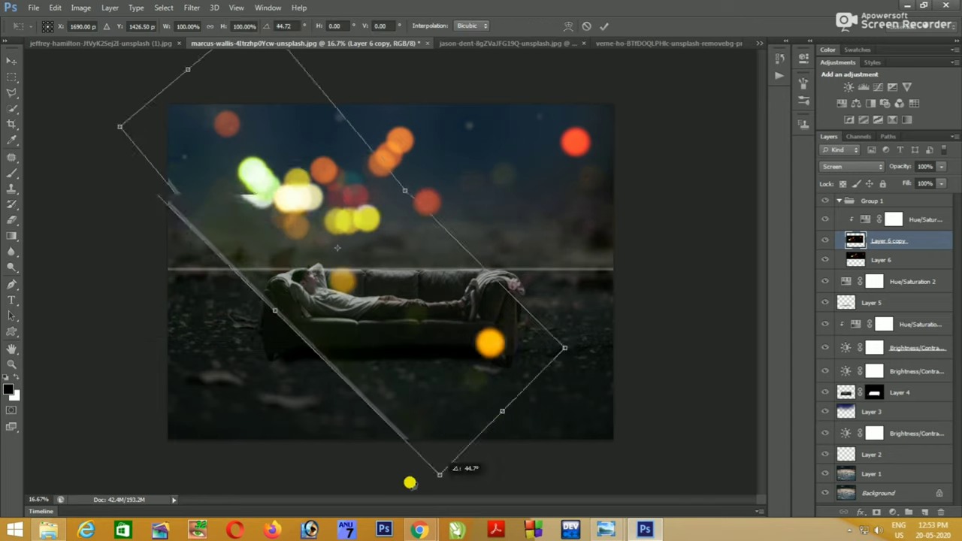
drag(572, 342, 105, 154)
mouse_move(319, 254)
mouse_down()
mouse_move(434, 197)
mouse_move(626, 180)
mouse_move(511, 194)
mouse_up()
key(Return)
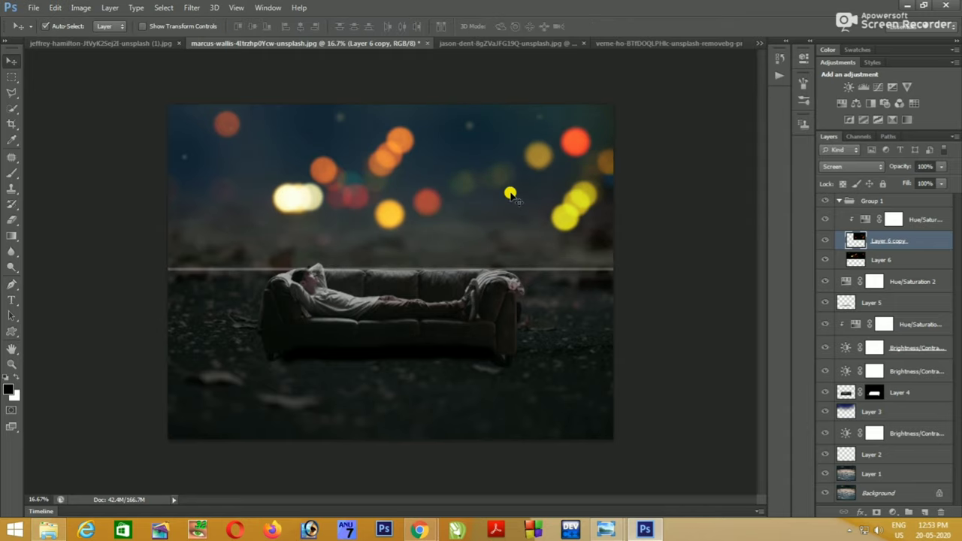
- Lower the sofa layer slightly above the road in the composite
click(585, 274)
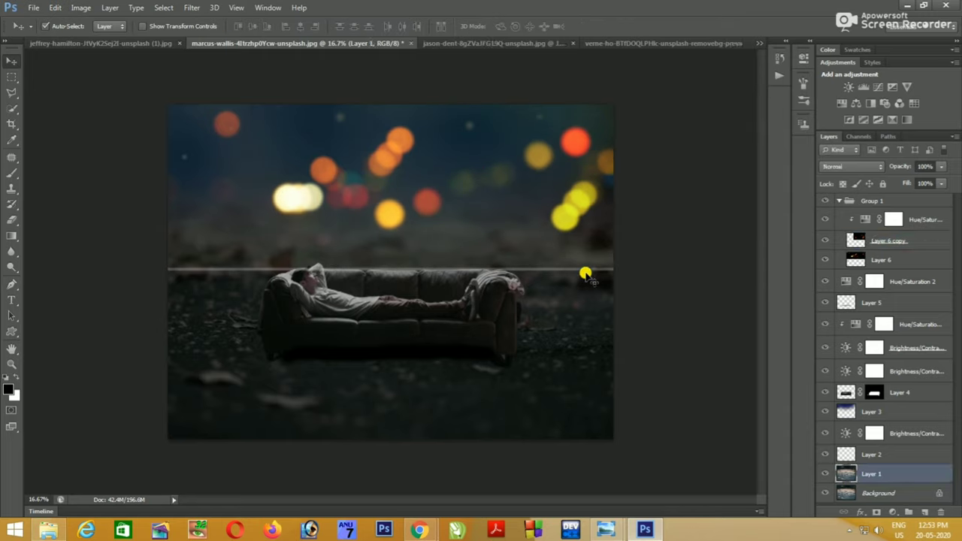
click(746, 278)
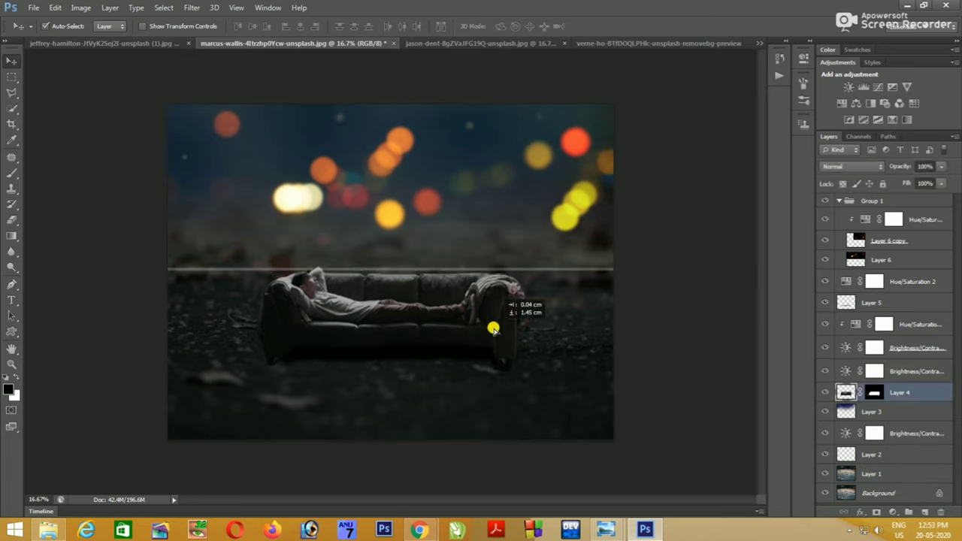
drag(492, 327, 493, 337)
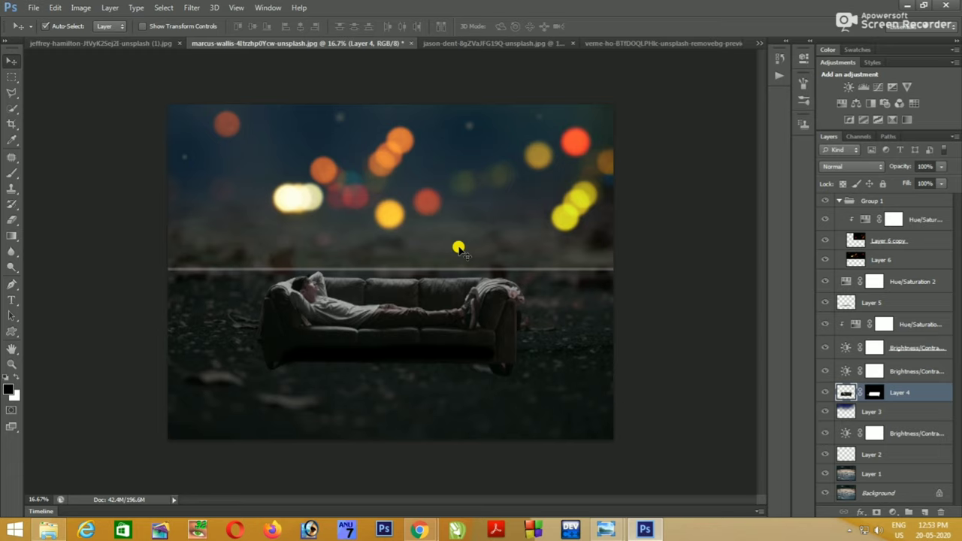
click(128, 42)
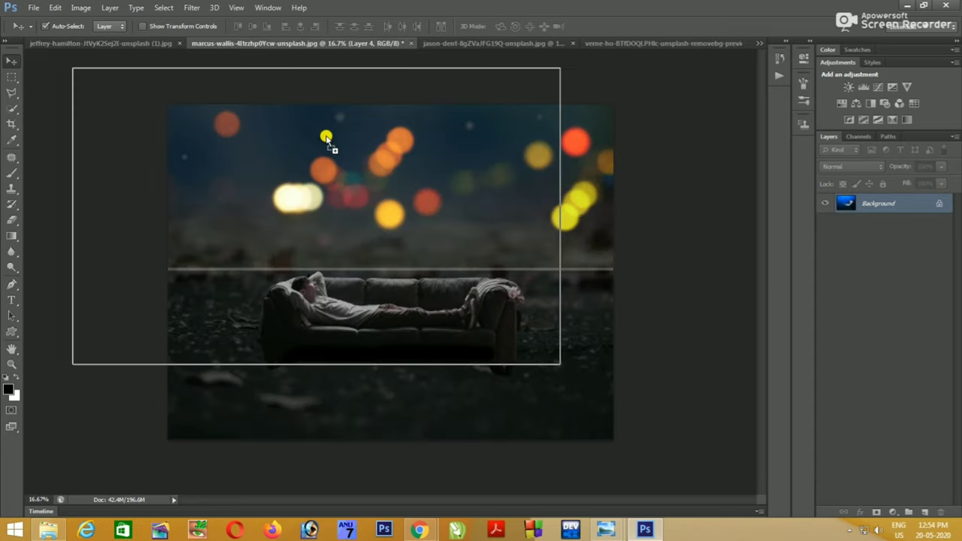
- Drop the jellyfish image into the composite, then undo it
drag(261, 37, 331, 150)
key(ctrl+z)
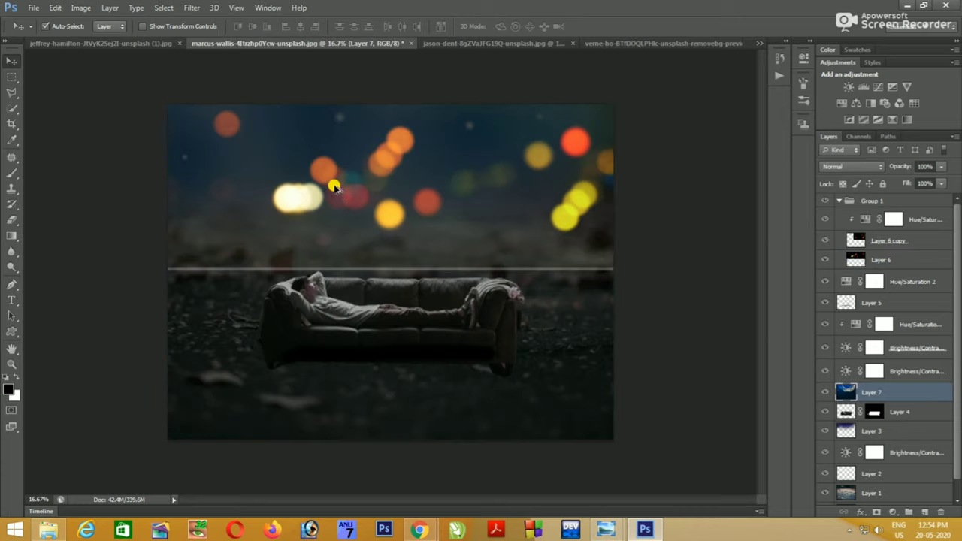
click(55, 8)
mouse_move(34, 8)
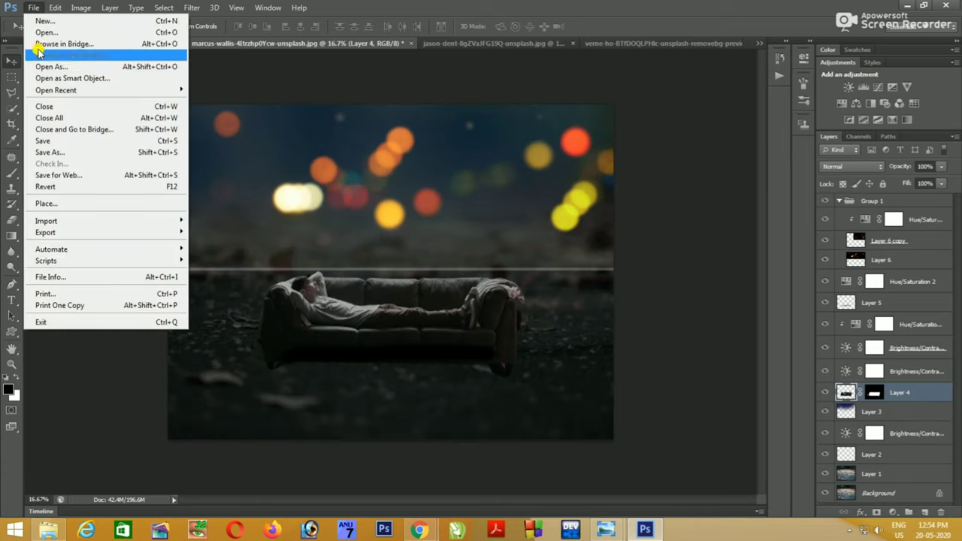
- Open the jeffrey-hamilton jellyfish photo from disk
click(49, 32)
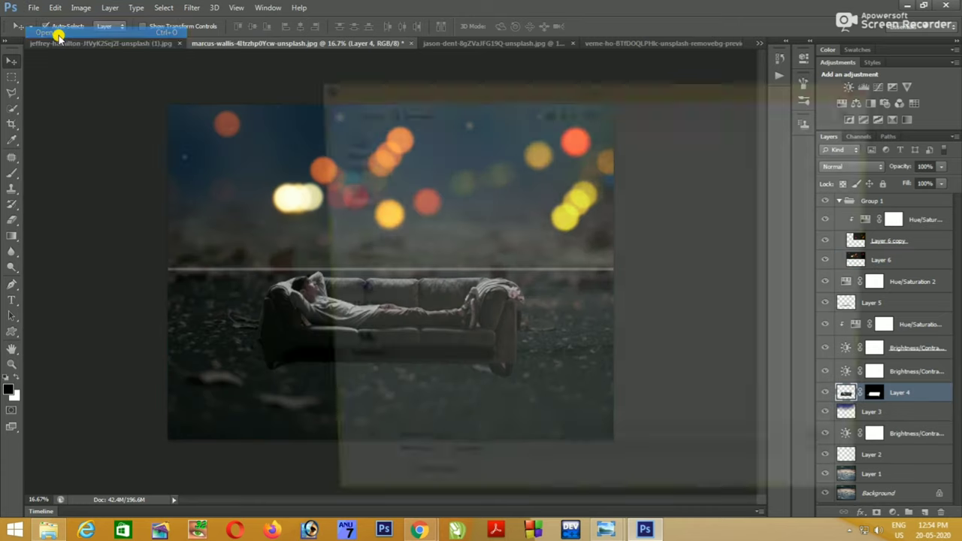
mouse_move(861, 139)
mouse_down()
mouse_move(879, 315)
mouse_move(863, 459)
mouse_up()
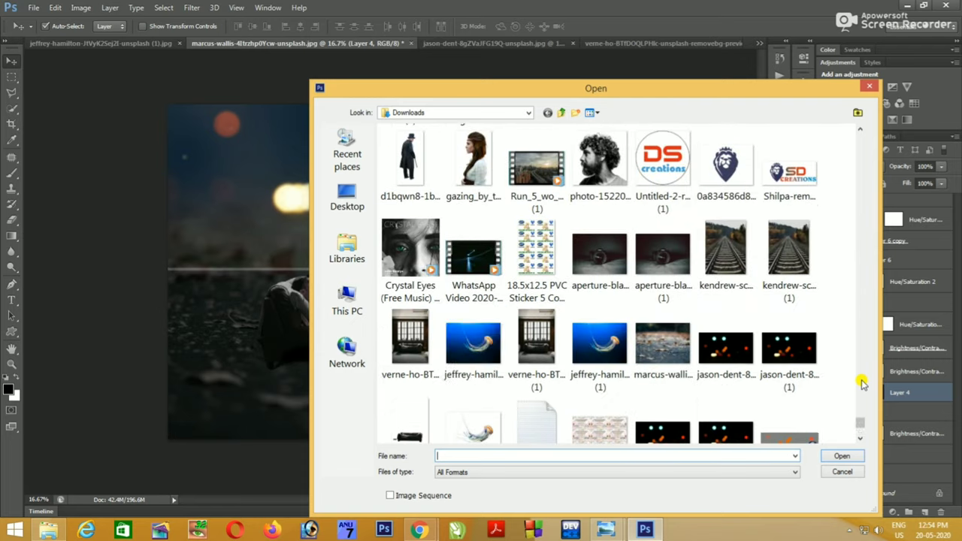
click(472, 344)
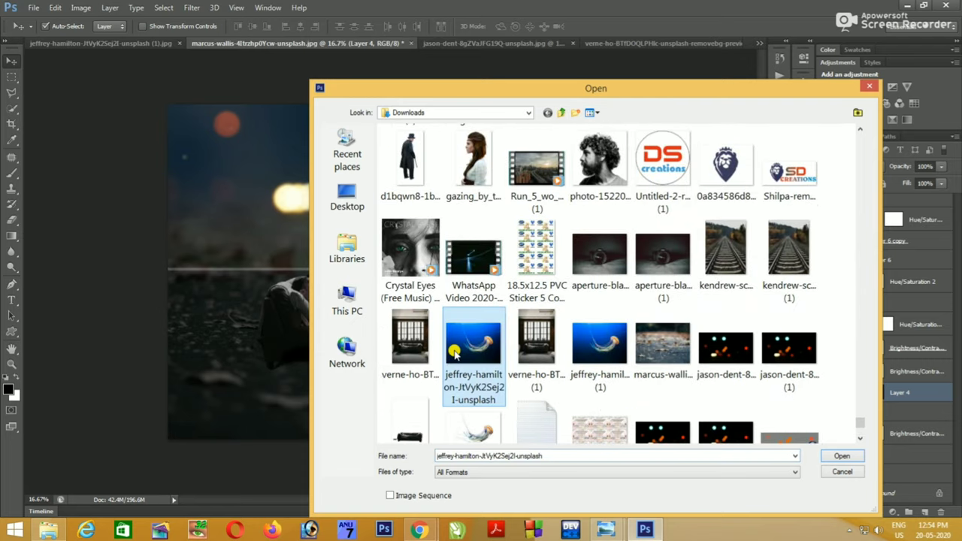
click(856, 456)
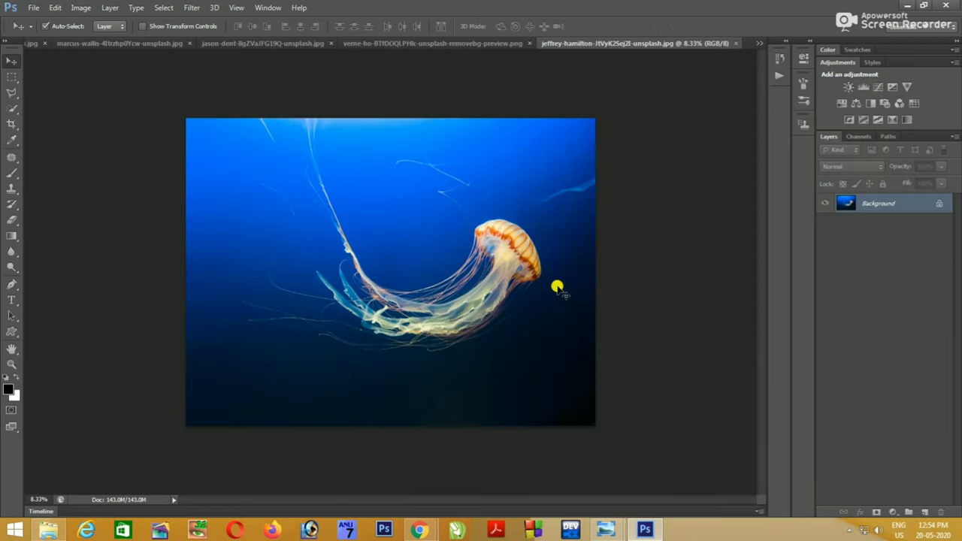
- Unlock the jellyfish background as Layer 0 and move the image toward the upper left
drag(457, 273, 419, 188)
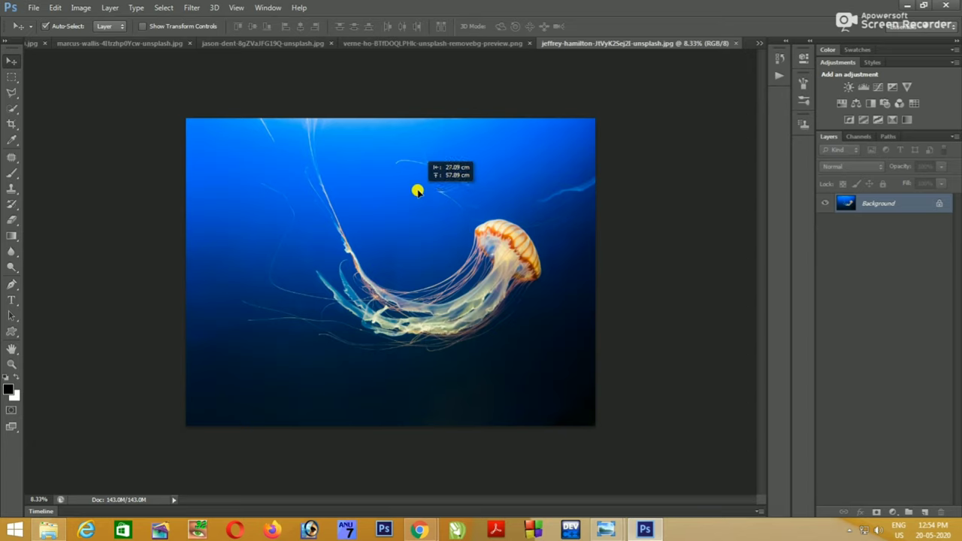
click(483, 204)
double_click(844, 201)
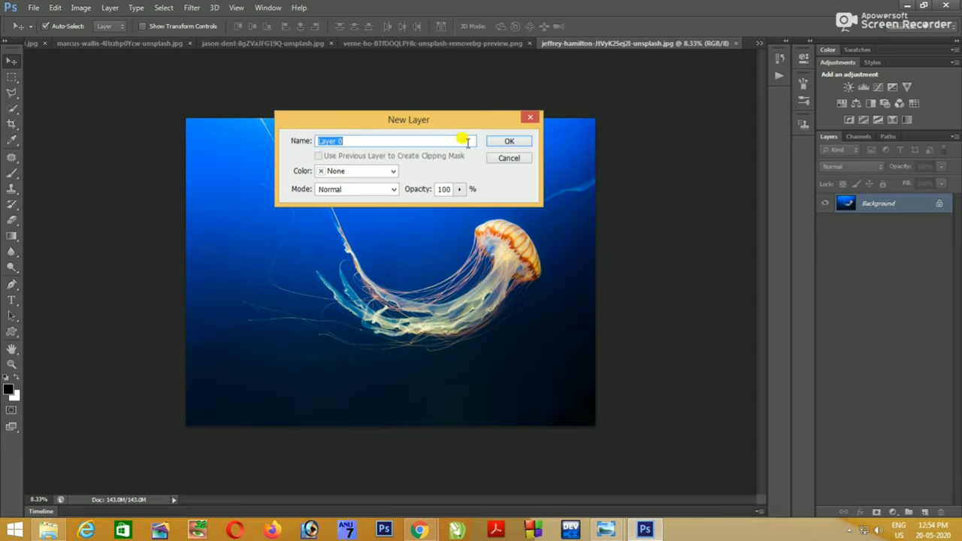
click(509, 143)
mouse_move(409, 263)
mouse_down()
mouse_move(182, 113)
mouse_move(389, 198)
mouse_up()
- Undo the jellyfish placement, then open and cancel the File Open dialog
key(ctrl+z)
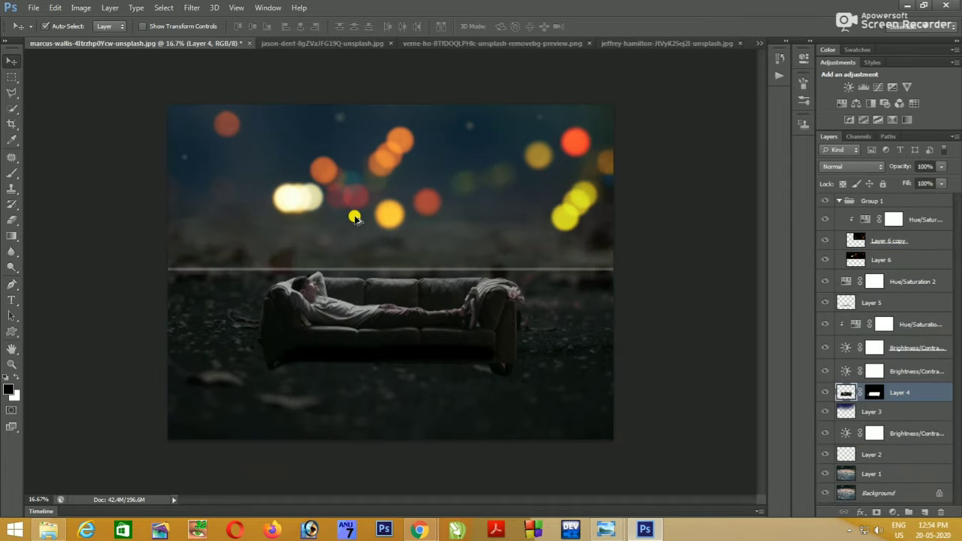
click(34, 8)
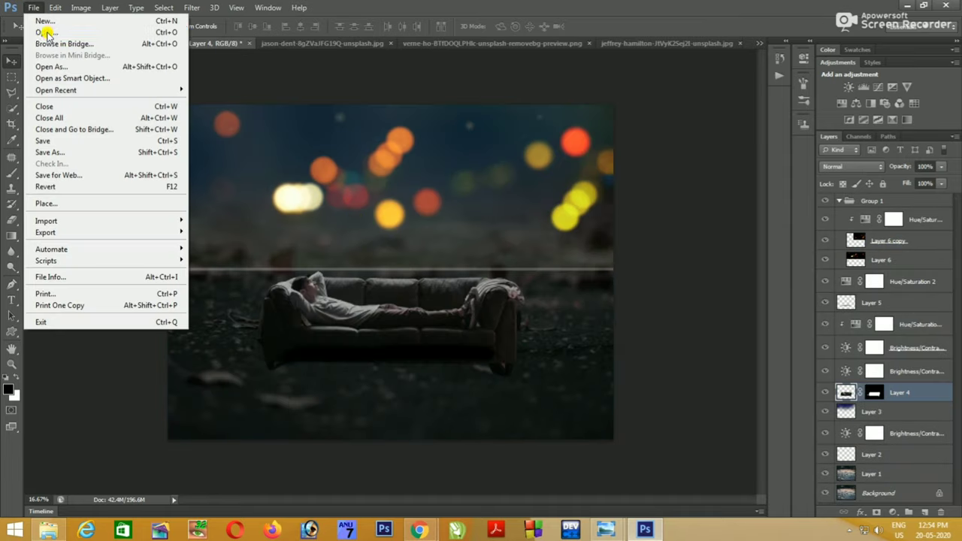
click(39, 33)
drag(861, 147, 861, 432)
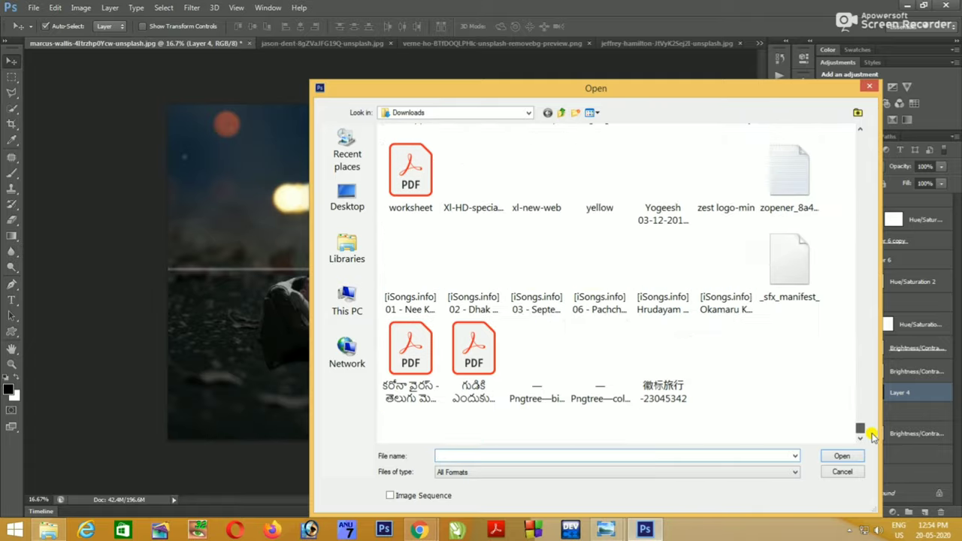
click(870, 85)
- Cycle the document tabs, drag the jellyfish into the composite, then undo it twice
click(452, 43)
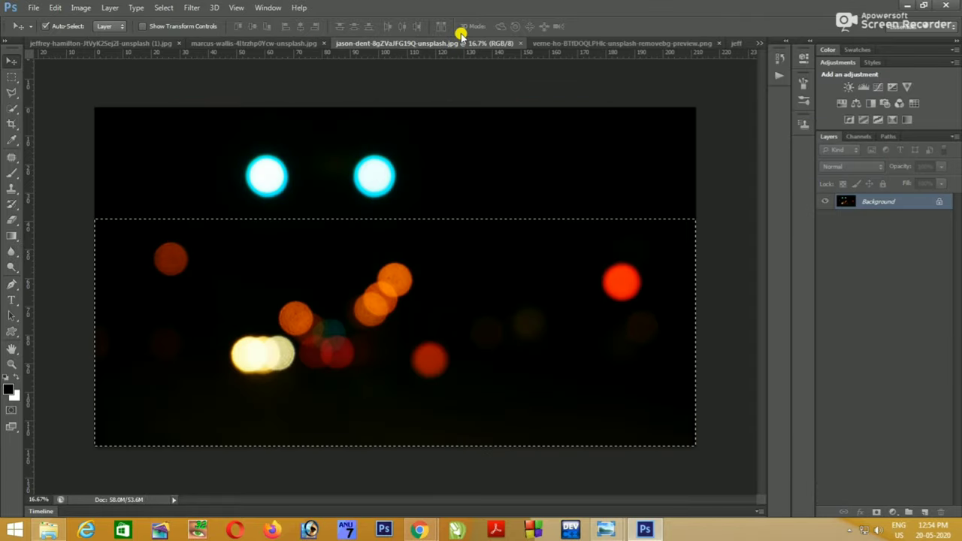
click(576, 43)
click(258, 43)
click(688, 42)
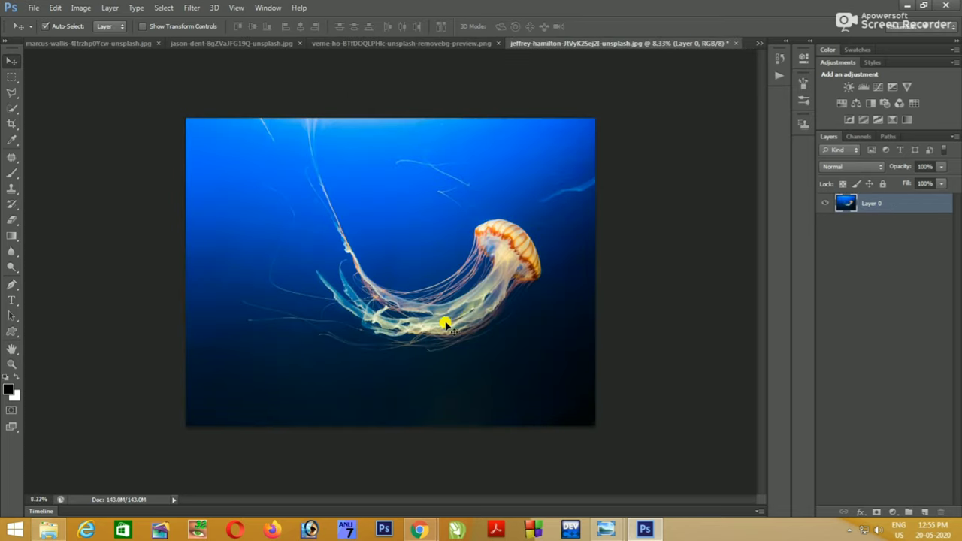
drag(446, 324, 369, 184)
key(ctrl+alt+z)
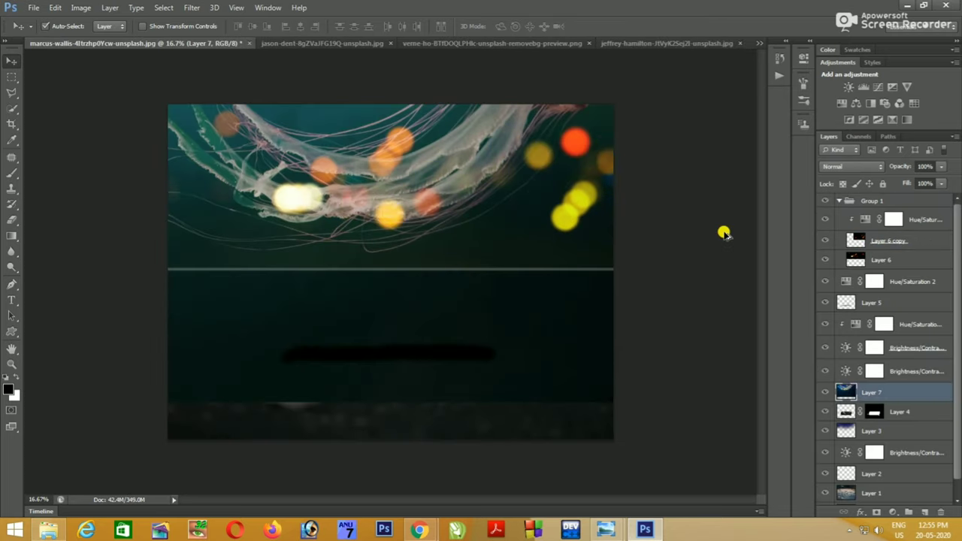
key(ctrl+alt+z)
- Add an empty Layer 7 above the sofa layer, then drag in and delete a jellyfish copy
click(925, 512)
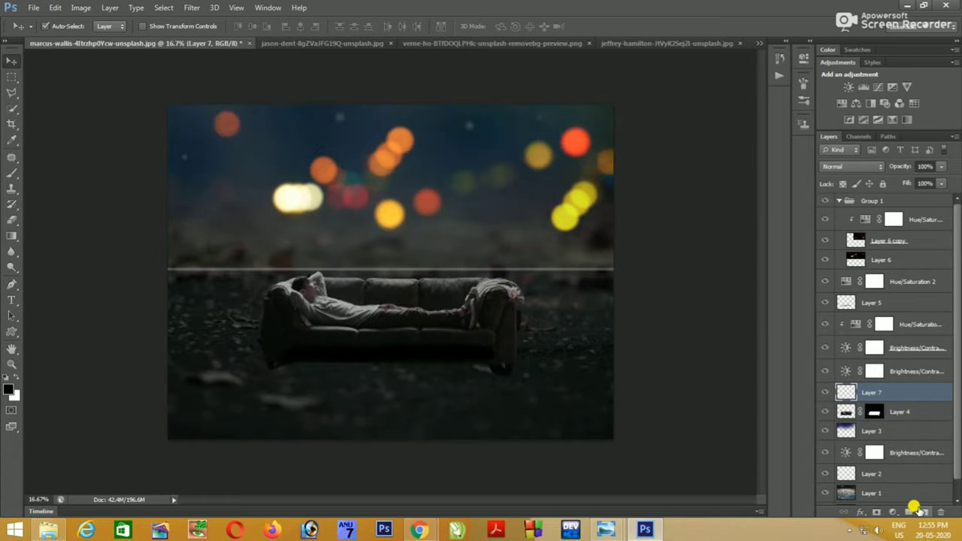
click(662, 43)
drag(400, 209, 516, 228)
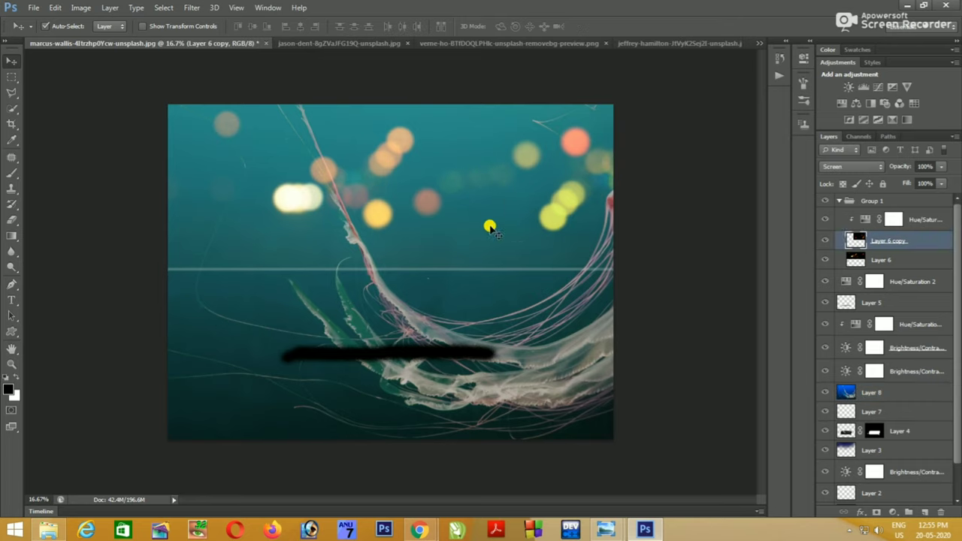
key(Delete)
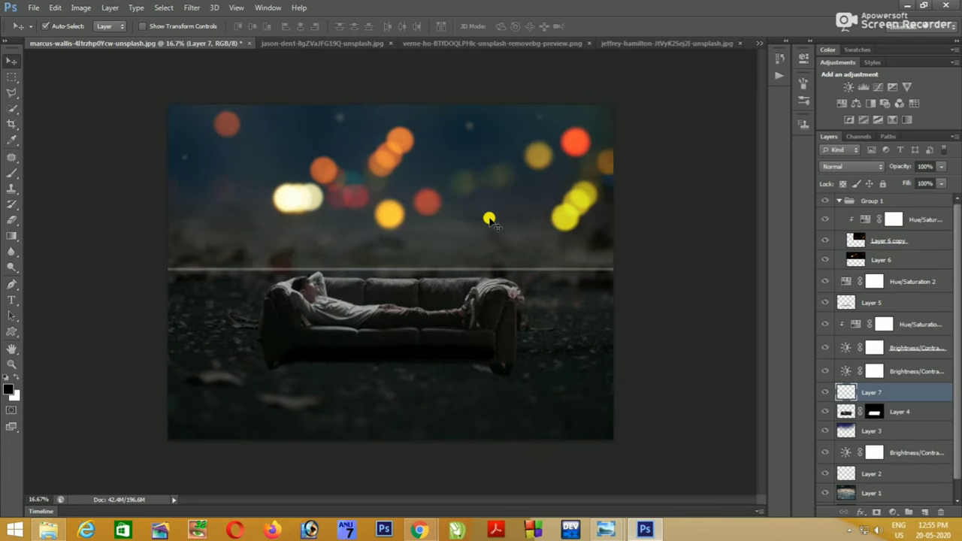
click(30, 7)
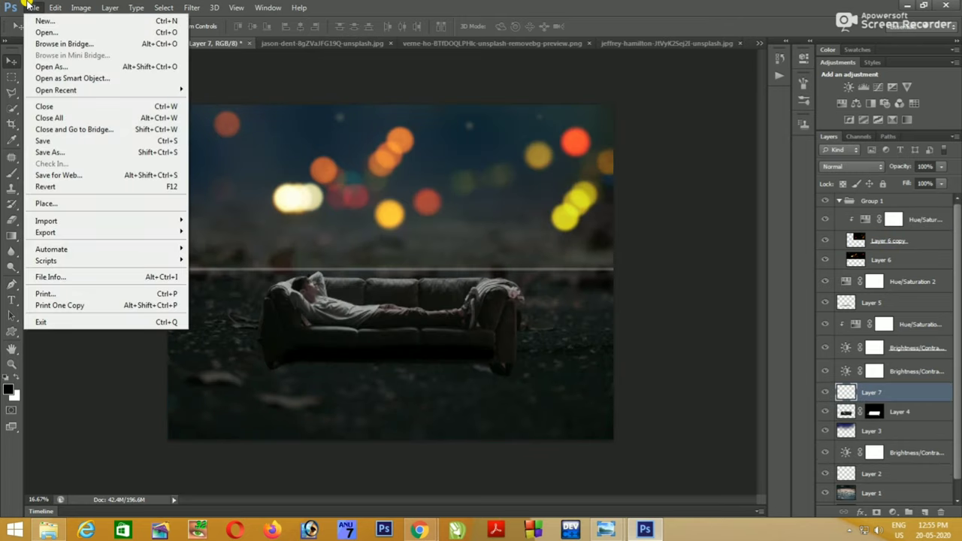
- Switch from Photoshop to the YouTube tutorial window and scroll its page
click(55, 6)
click(425, 527)
click(443, 481)
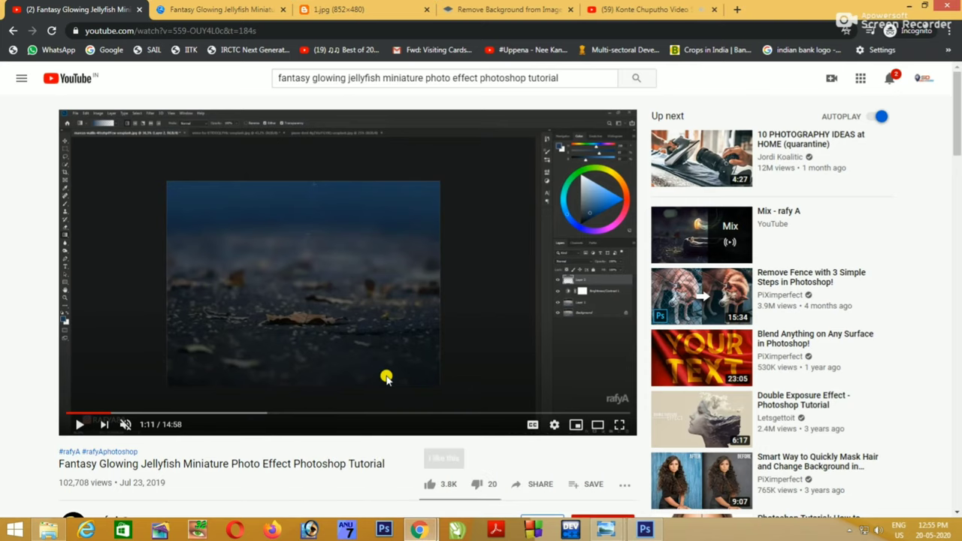
scroll(350, 329, down, 5)
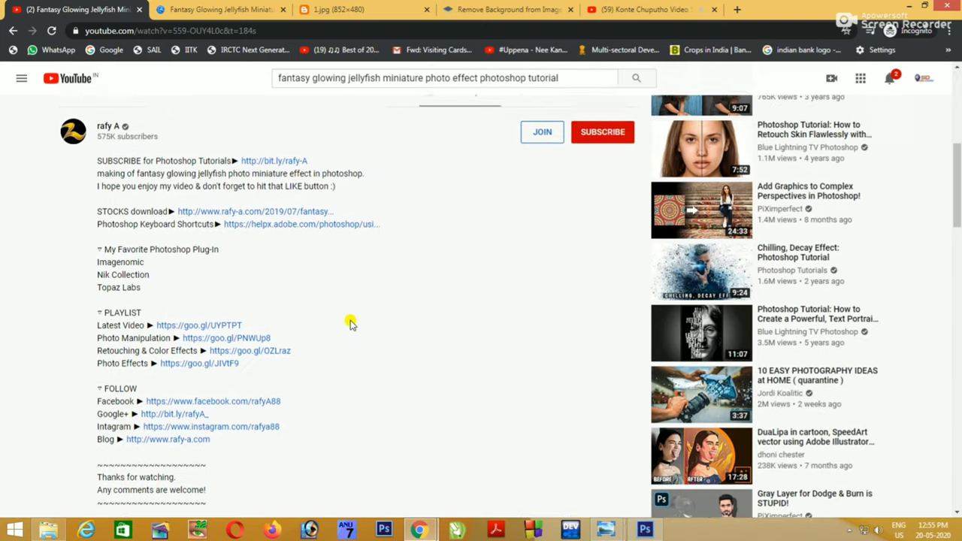
scroll(350, 334, up, 5)
- Scrub the tutorial to the jellyfish section and pause it at 8:10
click(349, 351)
drag(348, 354, 378, 353)
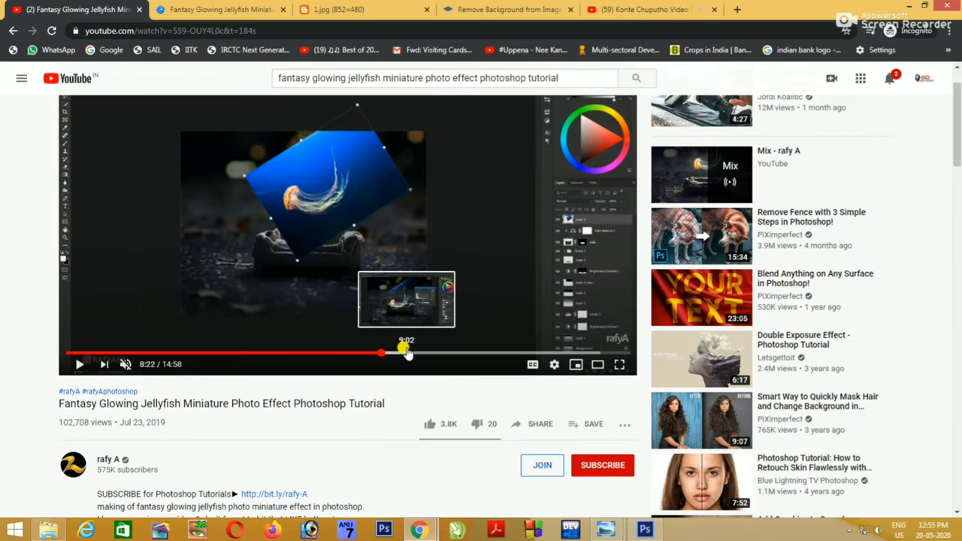
click(361, 354)
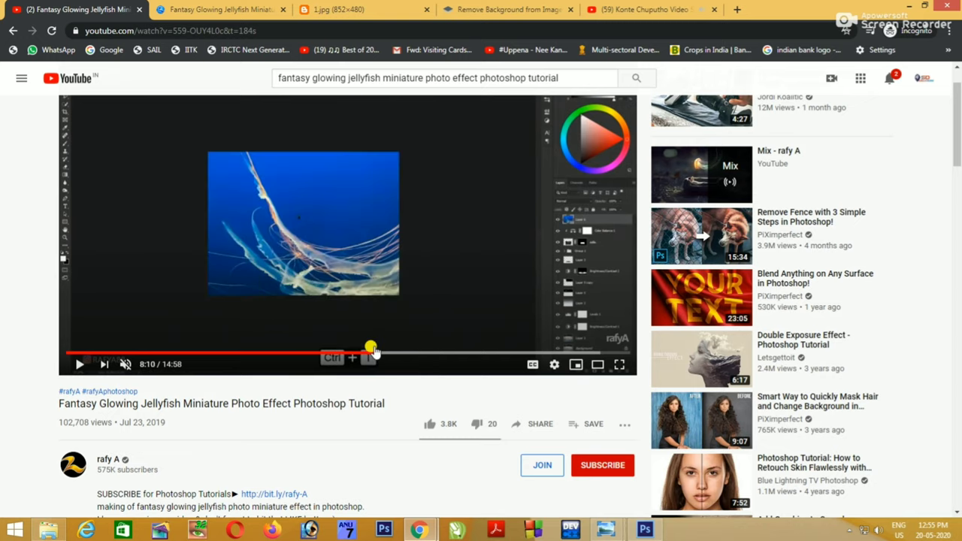
click(369, 363)
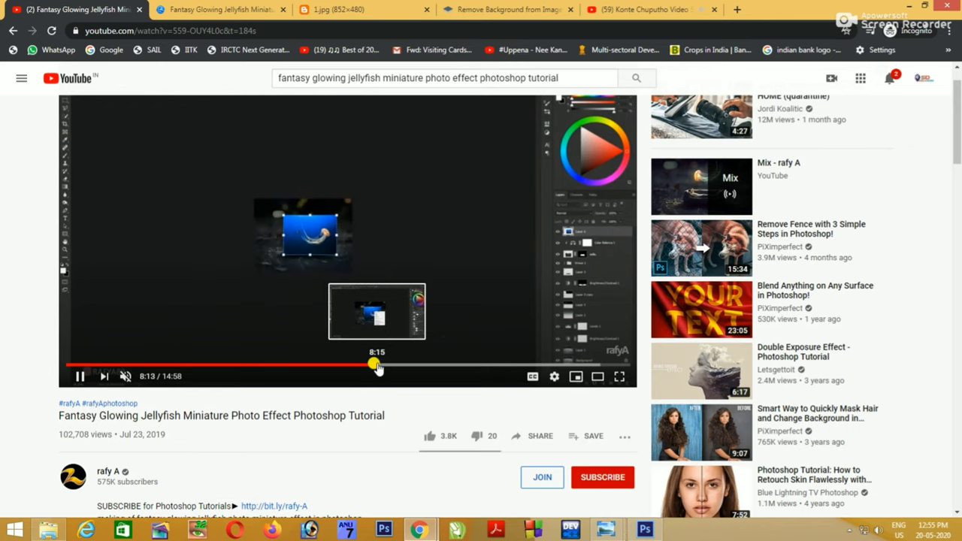
click(376, 366)
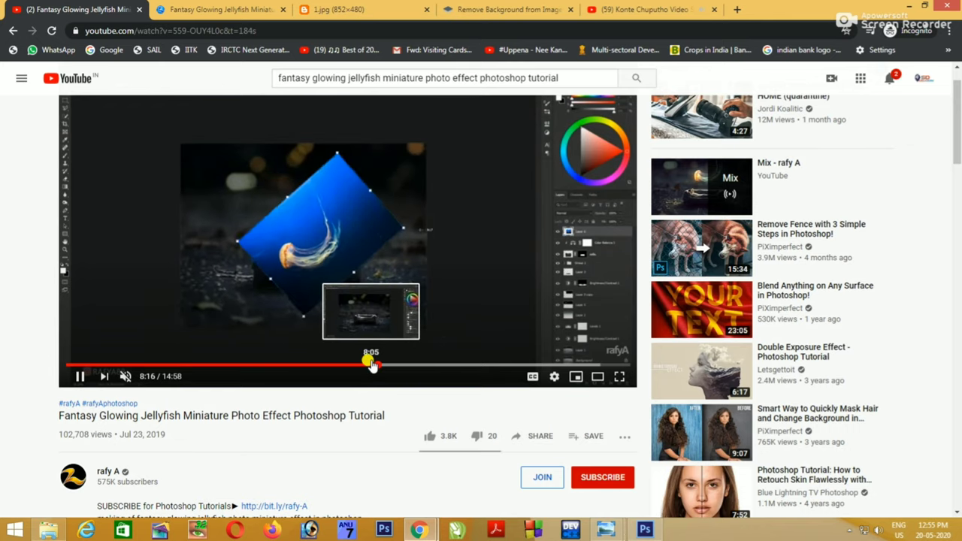
click(369, 363)
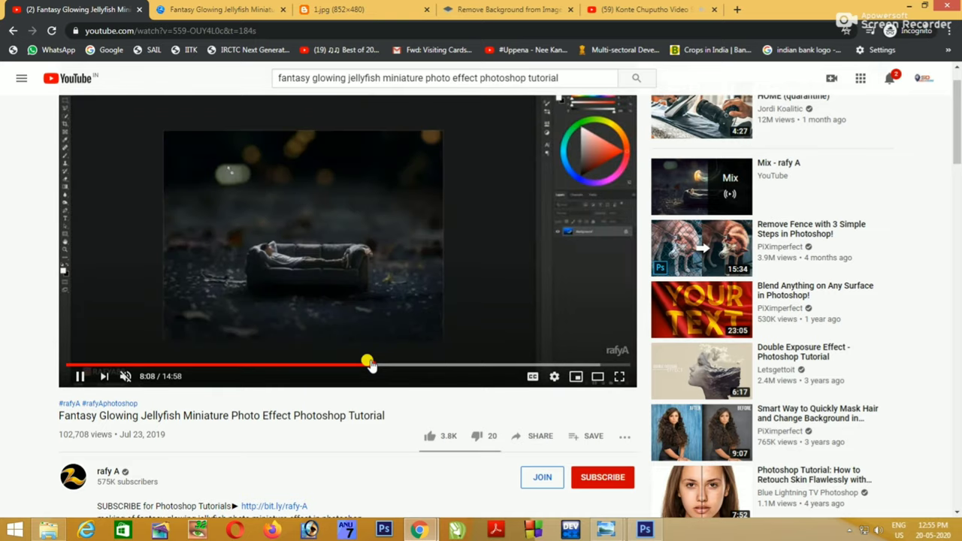
click(389, 328)
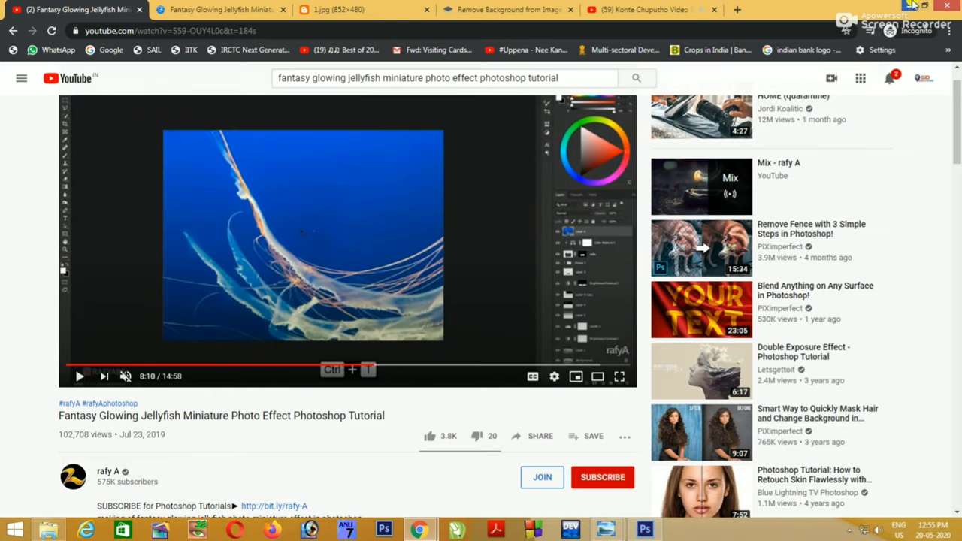
- Scroll the video page, then return to the Photoshop composite
scroll(263, 333, down, 3)
scroll(161, 369, down, 2)
scroll(161, 370, up, 3)
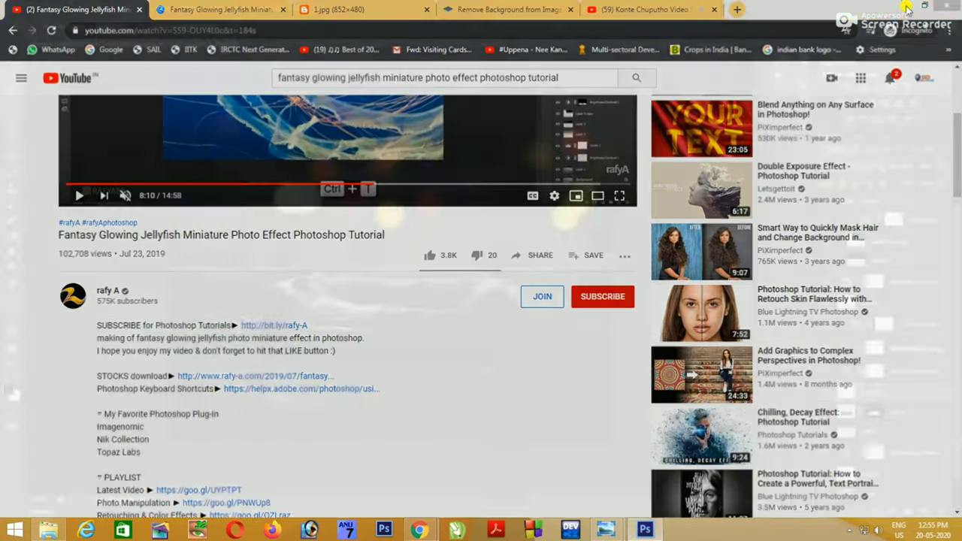
click(907, 7)
click(631, 43)
- Try dragging the jellyfish into the composite, undo the unlock, and dismiss locked-layer warnings
drag(457, 269, 129, 43)
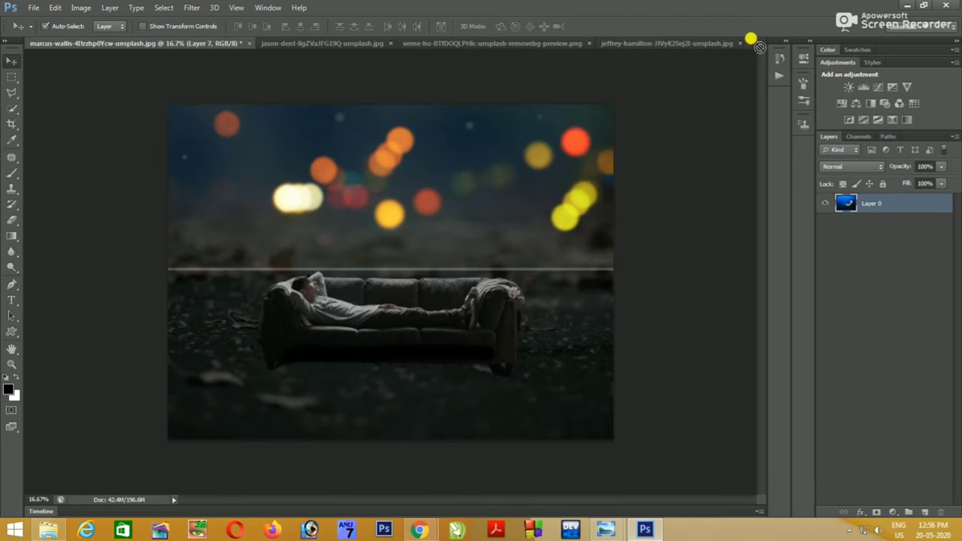
drag(754, 41, 720, 196)
key(ctrl+z)
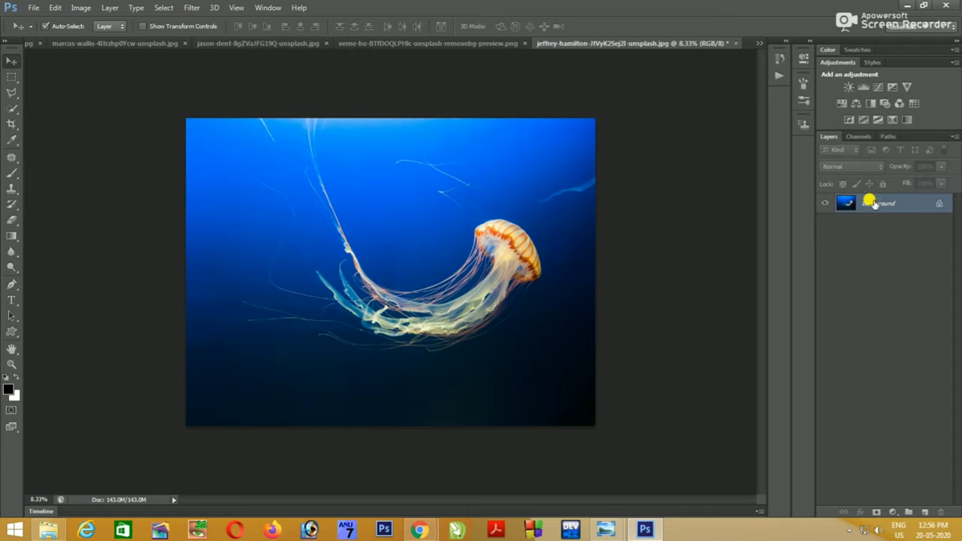
click(313, 126)
click(474, 213)
click(393, 254)
click(493, 204)
- Bring up the File Open dialog and browse to the Downloads folder
click(34, 7)
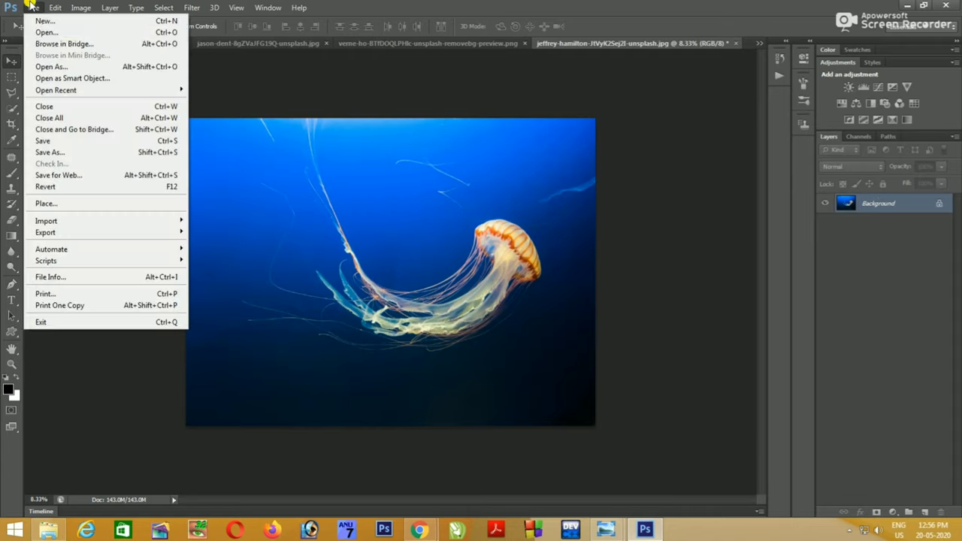
click(68, 32)
drag(861, 139, 861, 414)
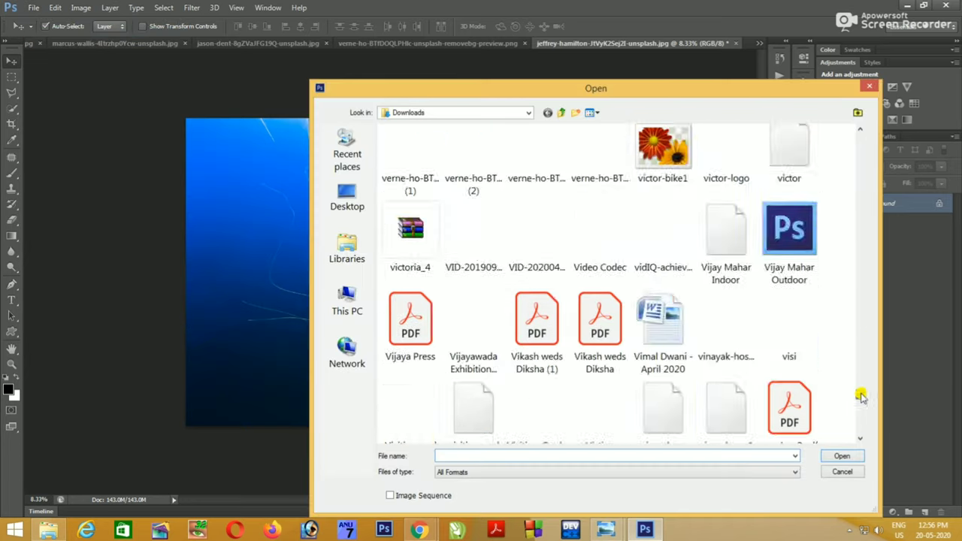
click(346, 197)
click(346, 158)
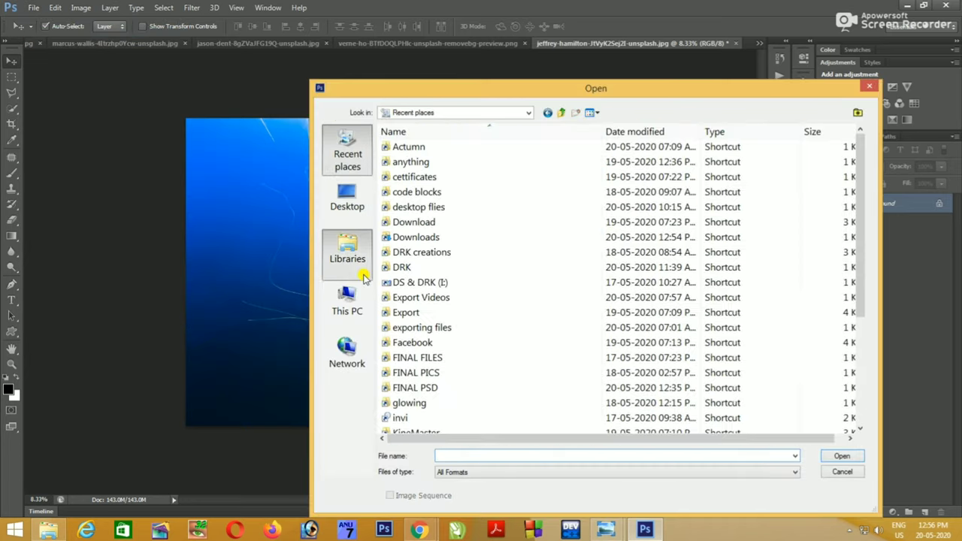
click(346, 301)
click(498, 197)
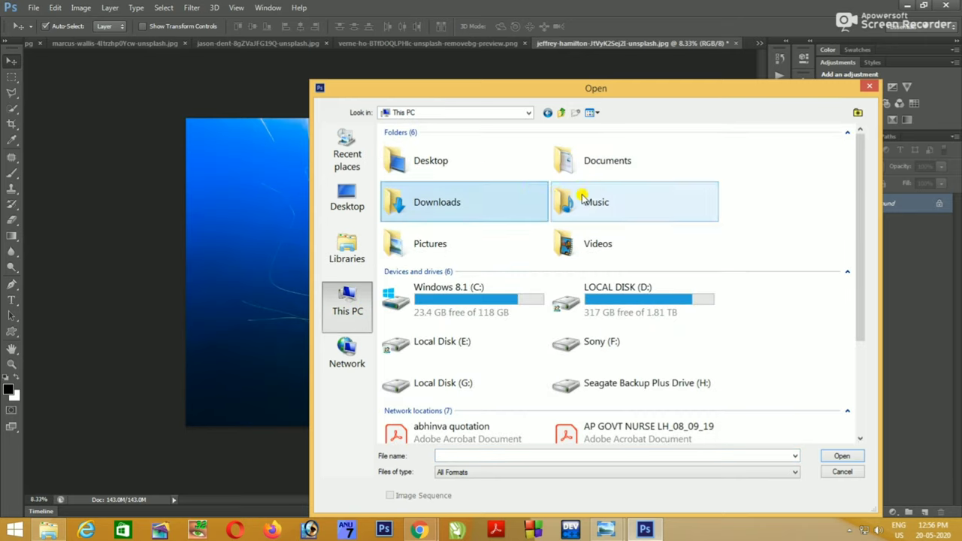
double_click(498, 200)
- Scroll Downloads and select the jeffrey-hamilton jellyfish (1) JPG
scroll(856, 181, down, 5)
scroll(856, 184, down, 5)
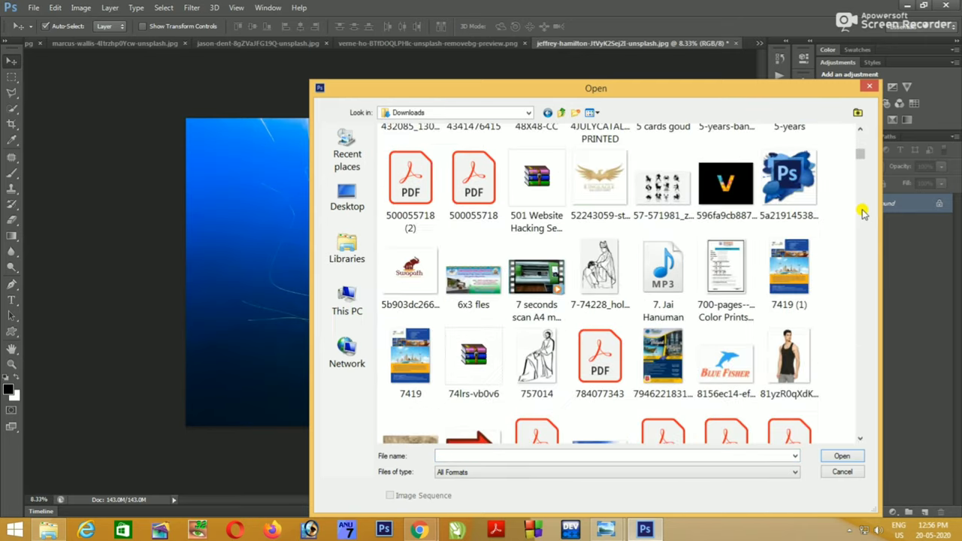
scroll(855, 185, down, 5)
scroll(856, 186, down, 5)
drag(855, 187, 861, 450)
scroll(854, 418, up, 4)
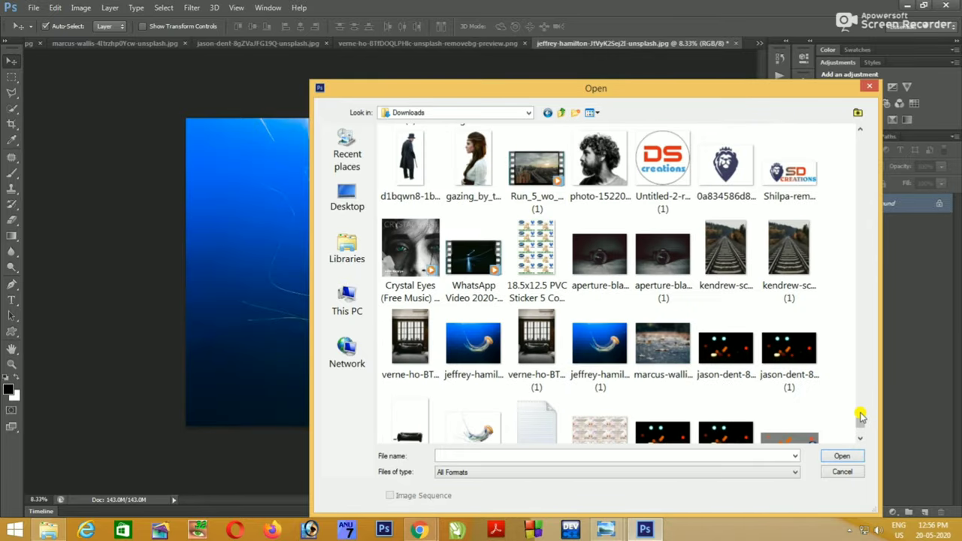
click(474, 346)
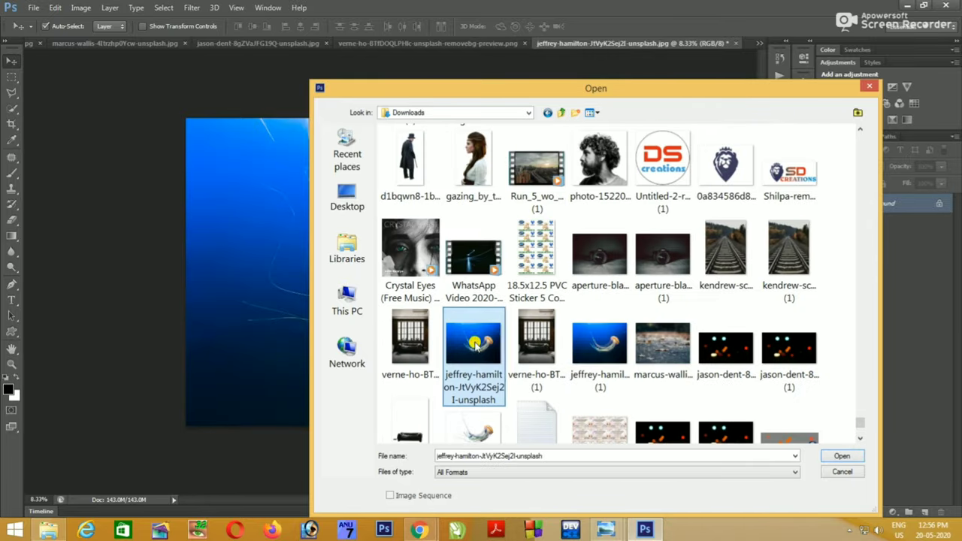
click(616, 376)
- Open the jellyfish (1) copy and unlock its background as a normal layer
click(842, 457)
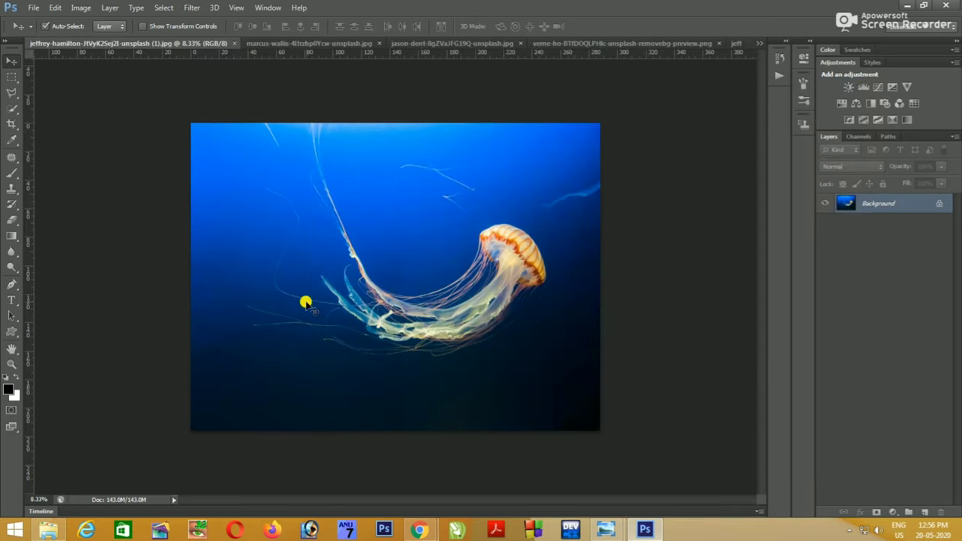
drag(353, 318, 433, 191)
click(483, 204)
double_click(930, 203)
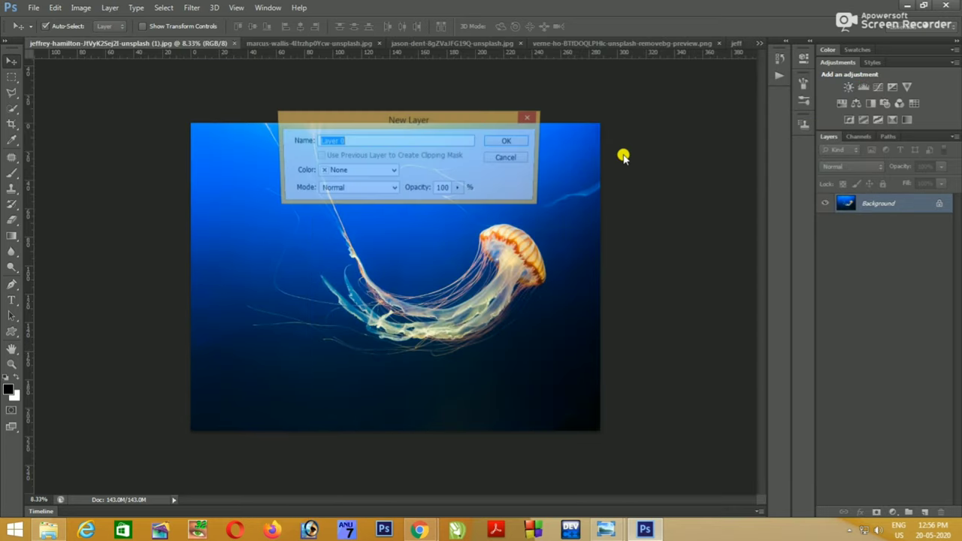
click(511, 143)
- Drag the jellyfish into the sofa composite, then undo the placement
drag(447, 284, 359, 69)
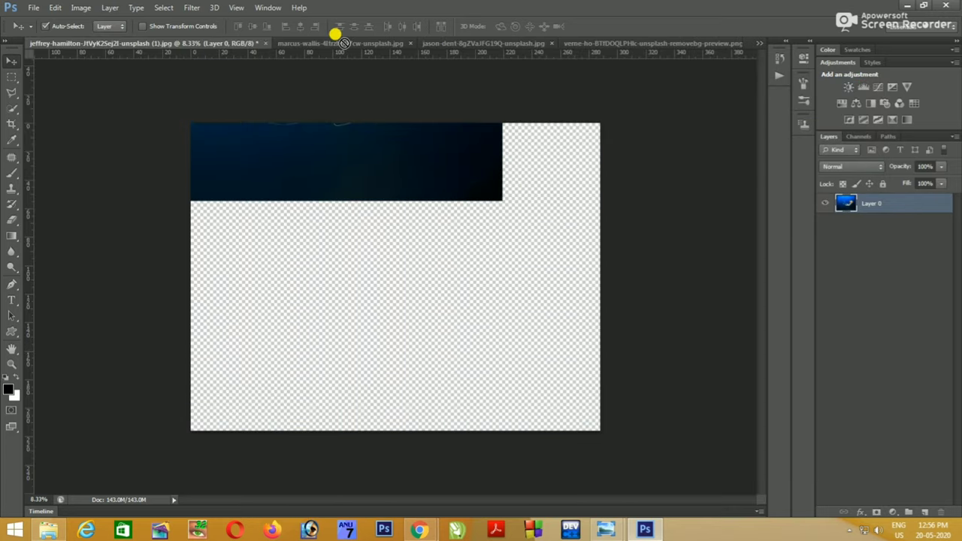
drag(381, 135, 405, 193)
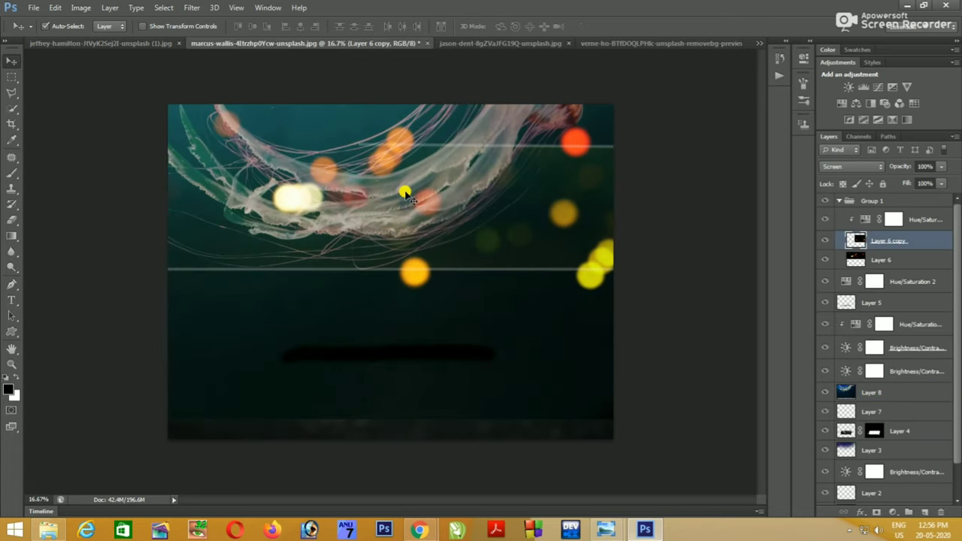
key(ctrl+alt+z)
key(ctrl+alt+z)
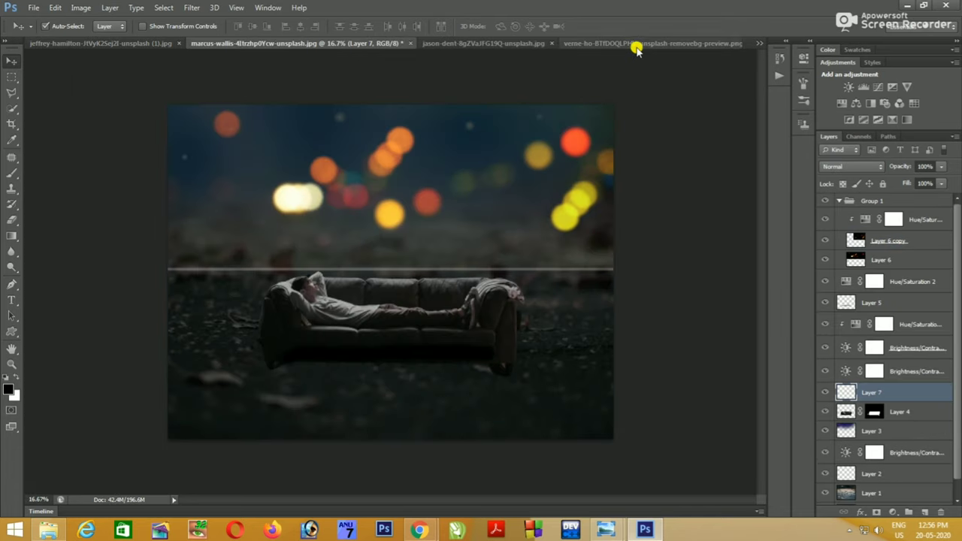
- Cycle through the document tabs and undo the jellyfish layer unlock
click(681, 44)
click(407, 44)
click(217, 43)
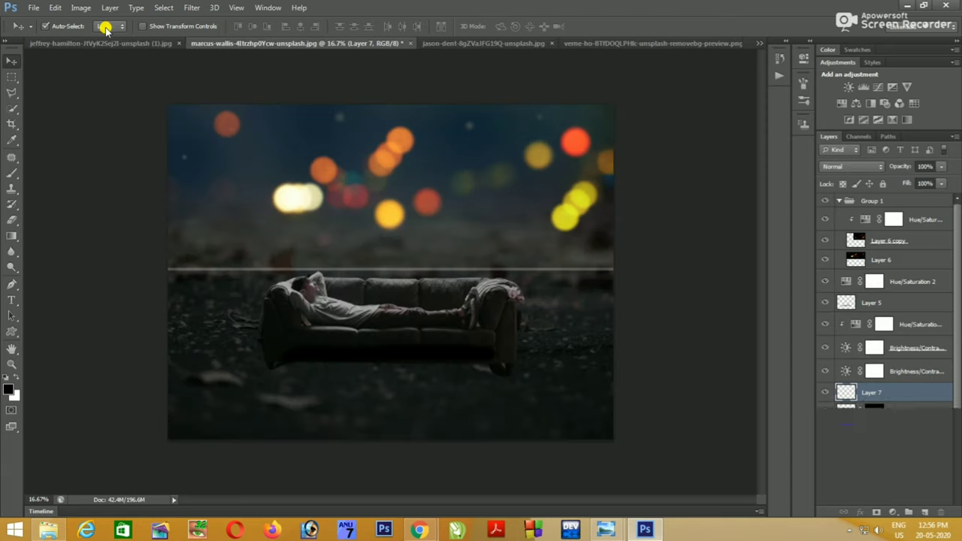
click(101, 42)
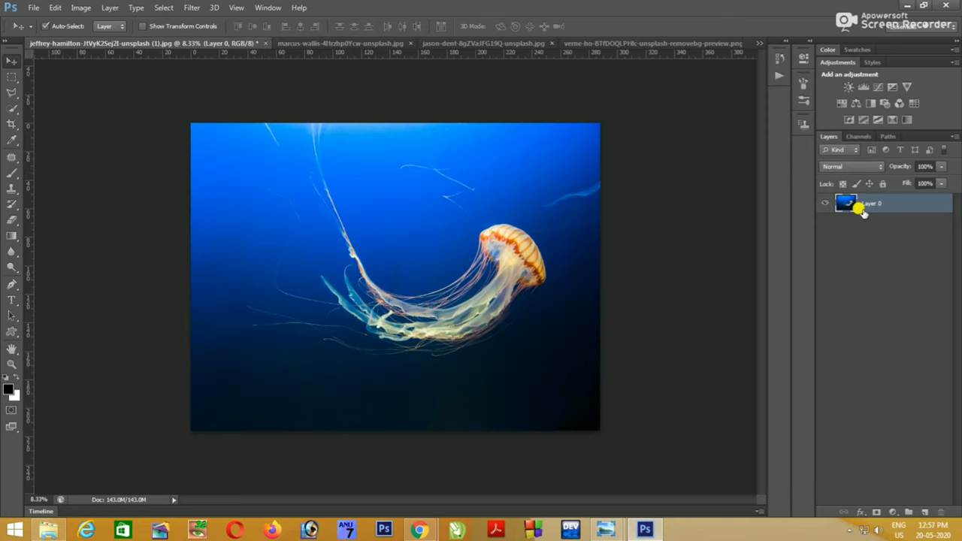
key(ctrl+alt+z)
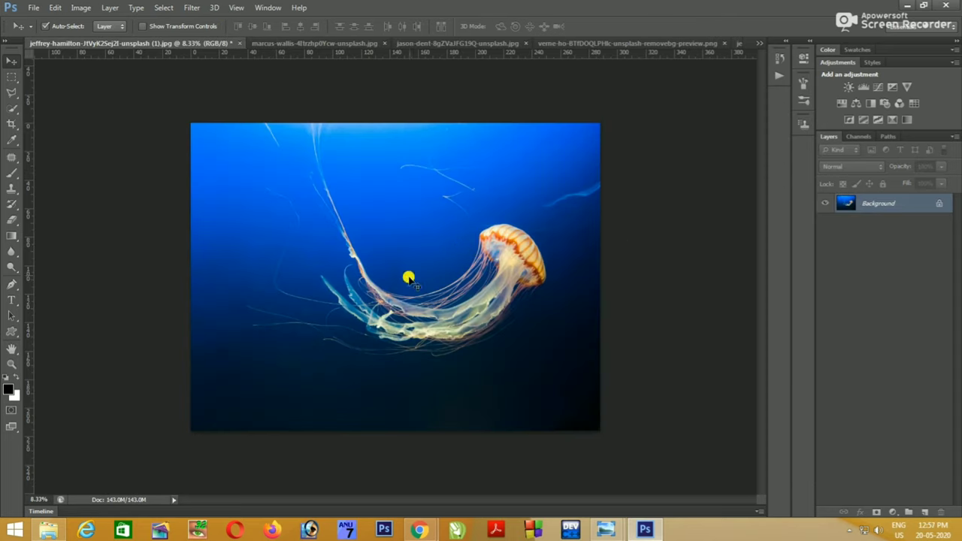
- Toggle between the Crop and Move tools and return to the sofa composite
click(13, 122)
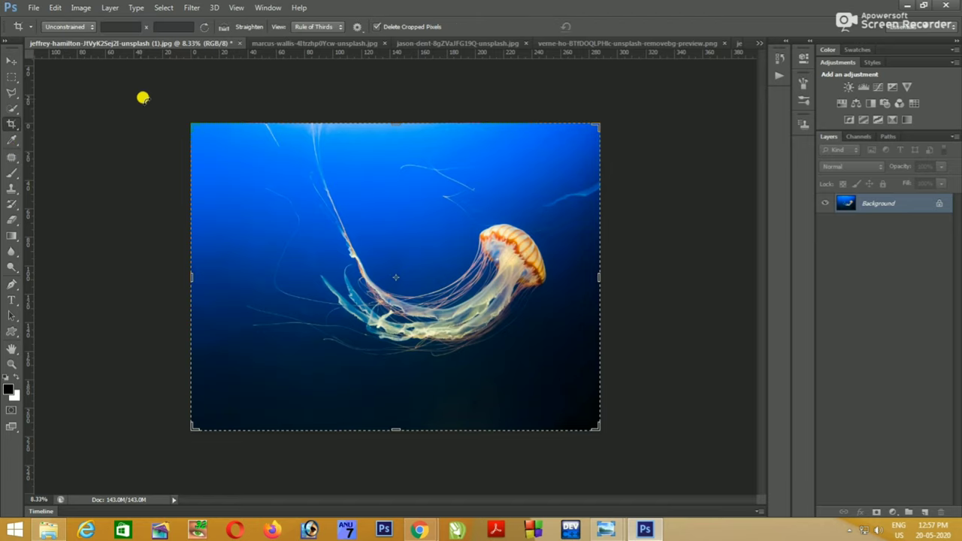
click(8, 60)
click(353, 42)
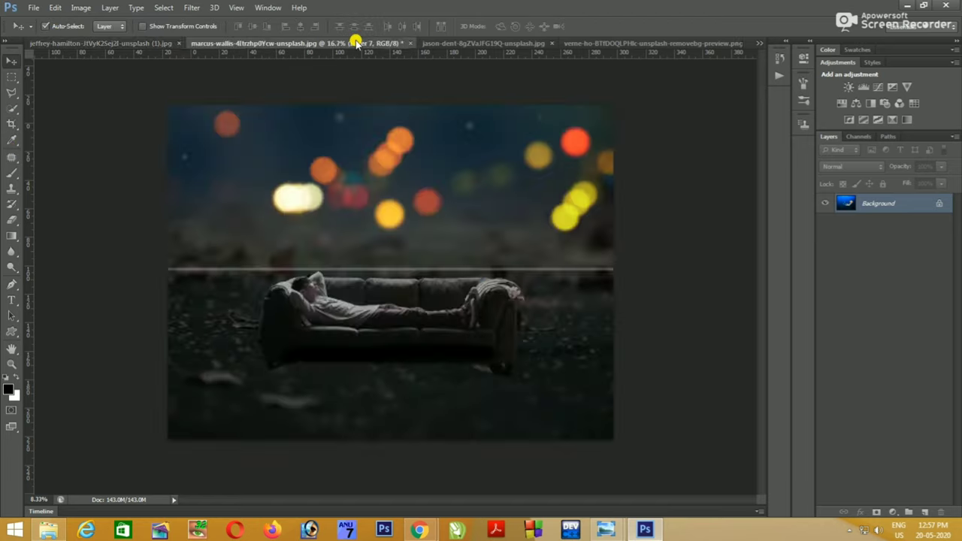
click(34, 8)
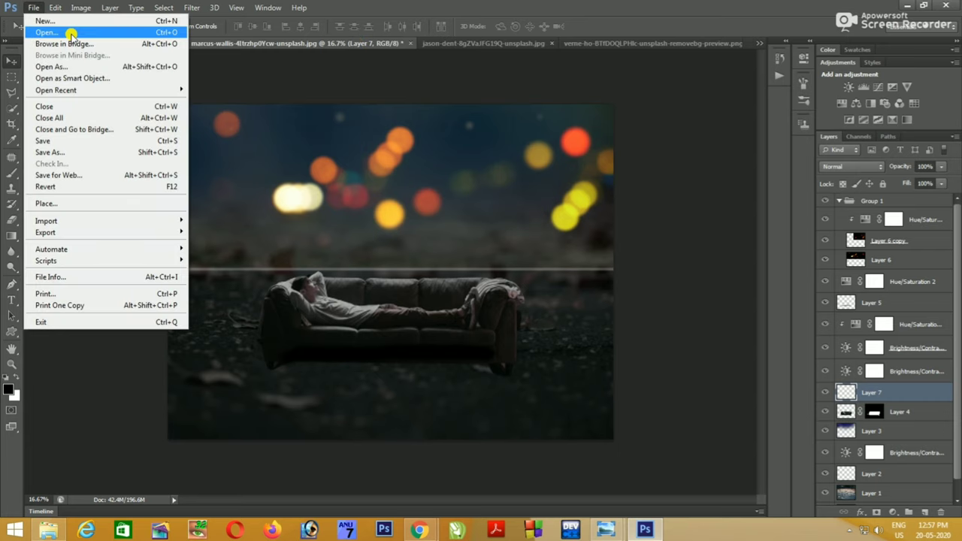
- Browse from the Desktop into the Thumblia folder and select the jellyfish removebg PNG
click(47, 33)
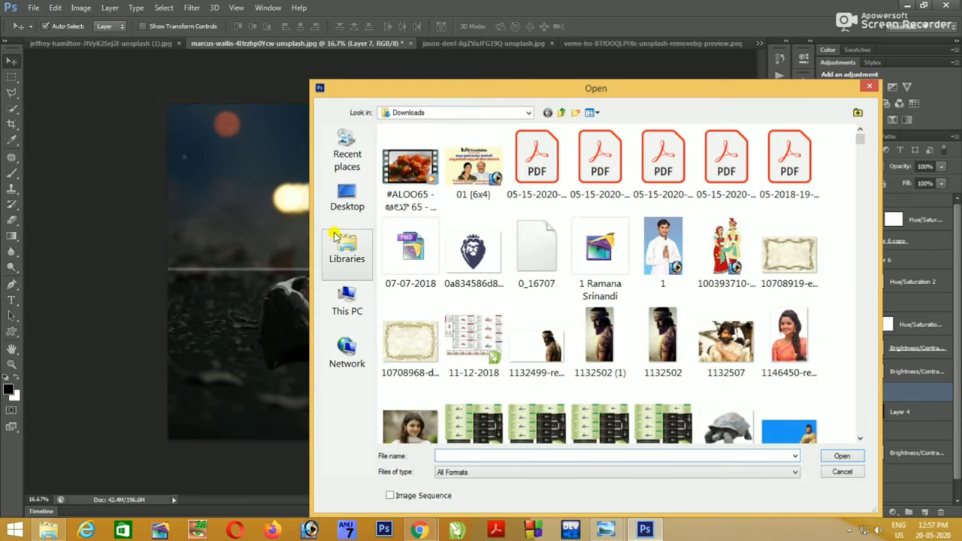
click(347, 251)
click(347, 197)
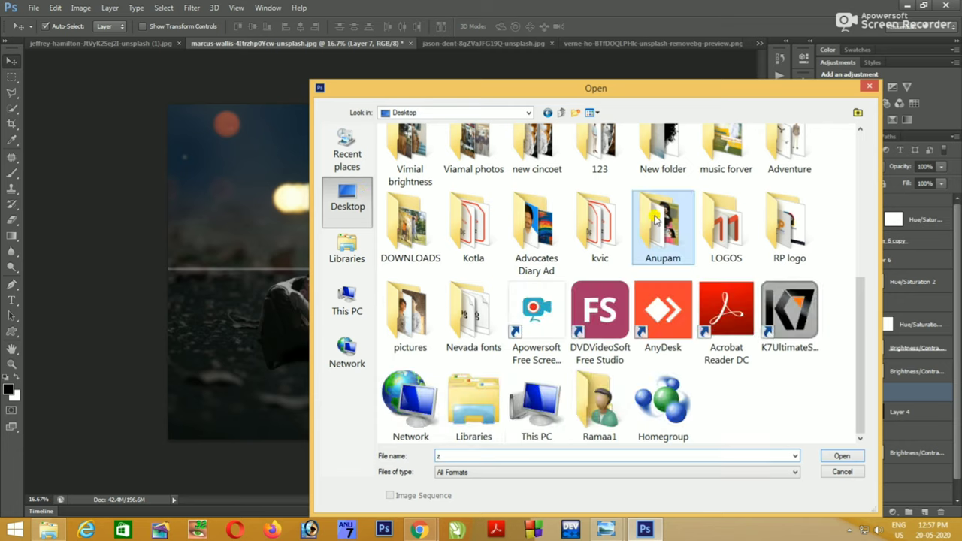
text(z)
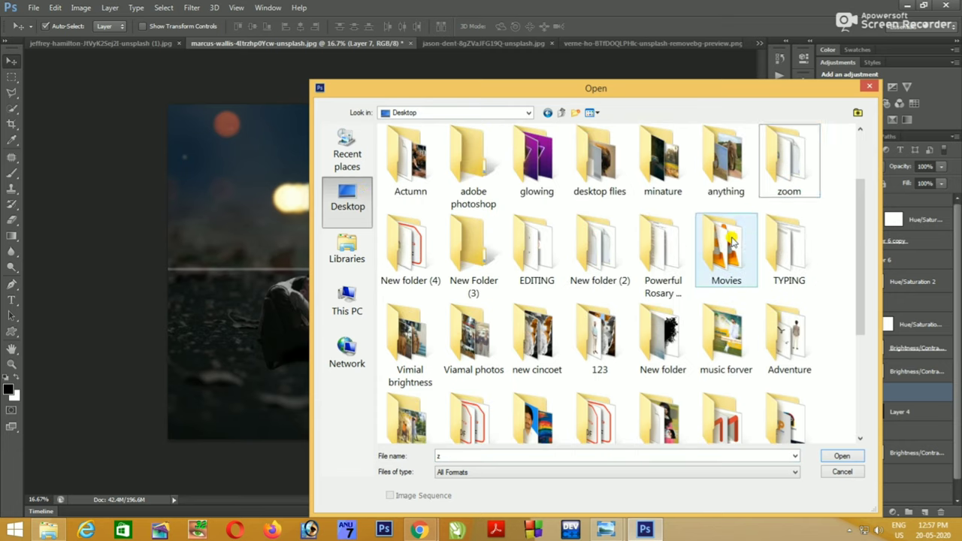
text(s)
double_click(687, 181)
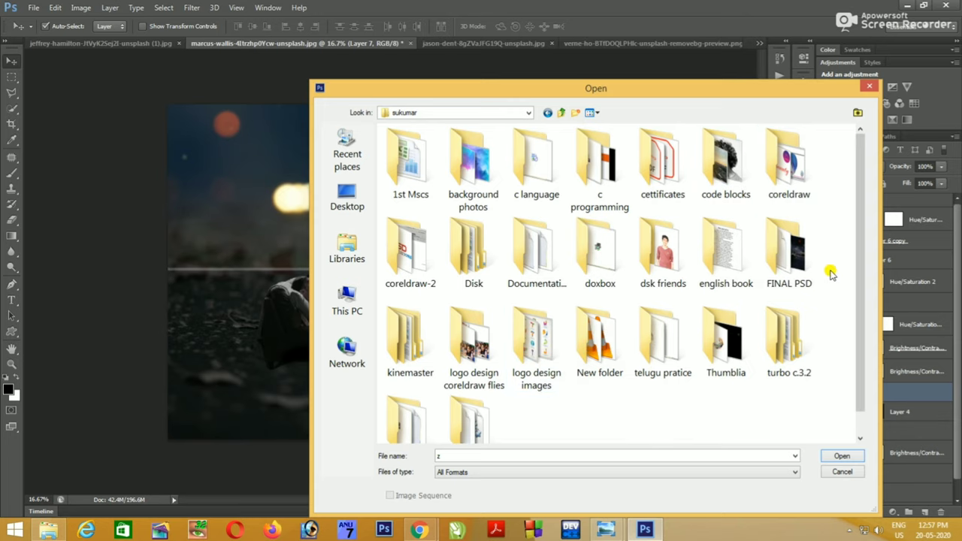
double_click(712, 338)
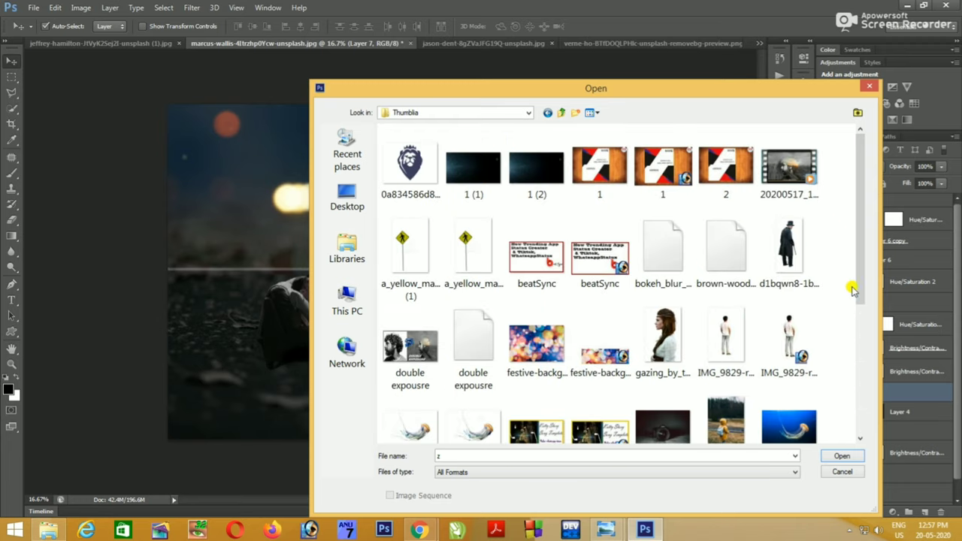
click(474, 427)
- Open the jellyfish cut-out PNG and drag it across the document tabs toward the composite
click(859, 456)
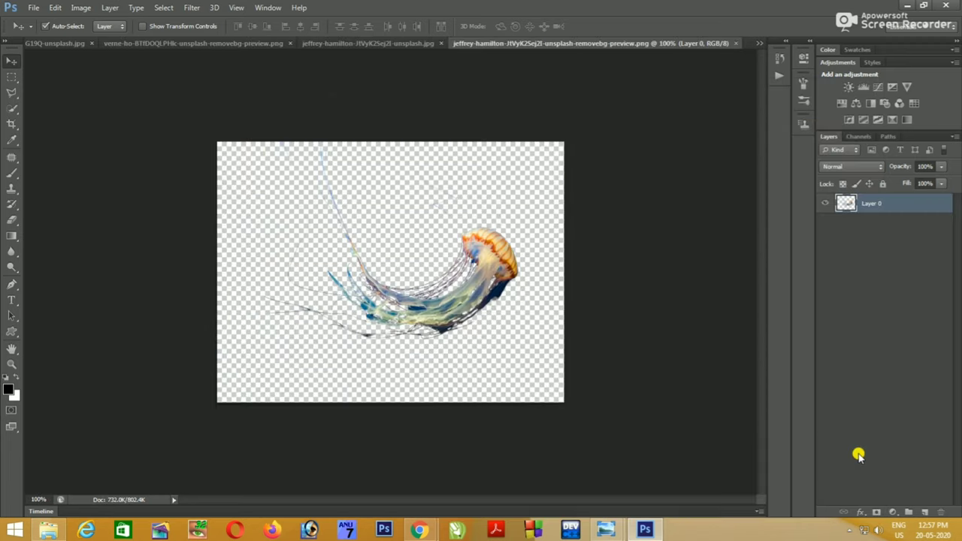
mouse_move(405, 319)
mouse_down()
mouse_move(164, 41)
mouse_move(300, 49)
mouse_up()
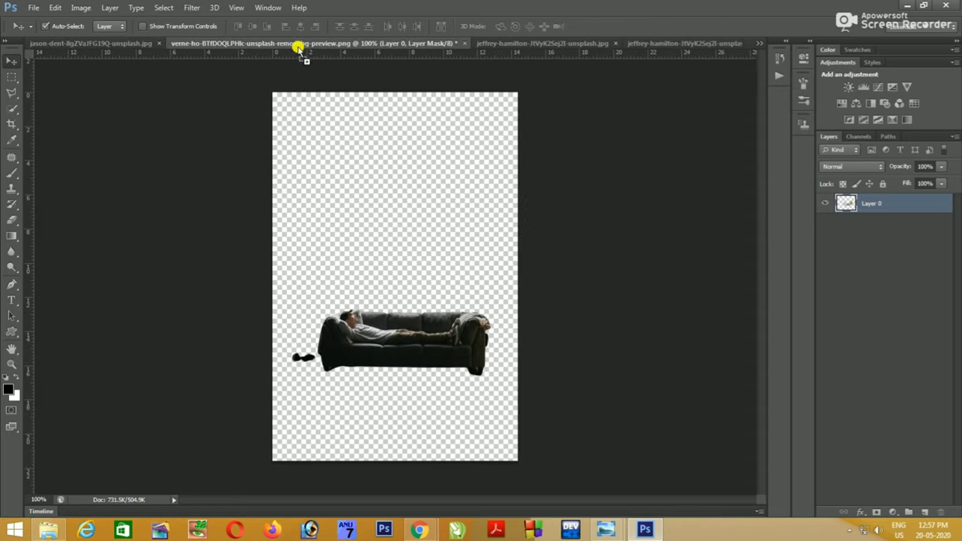
drag(496, 31, 103, 41)
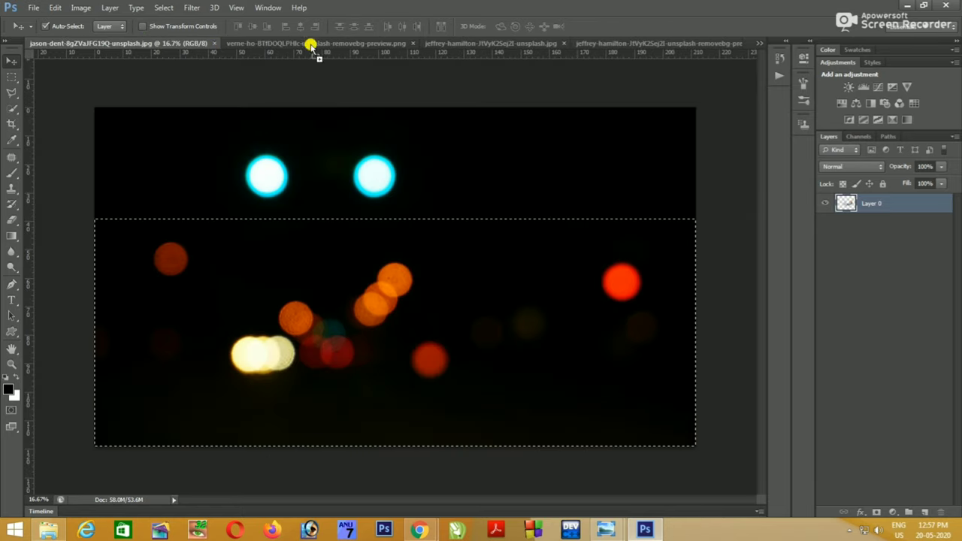
drag(310, 45, 633, 44)
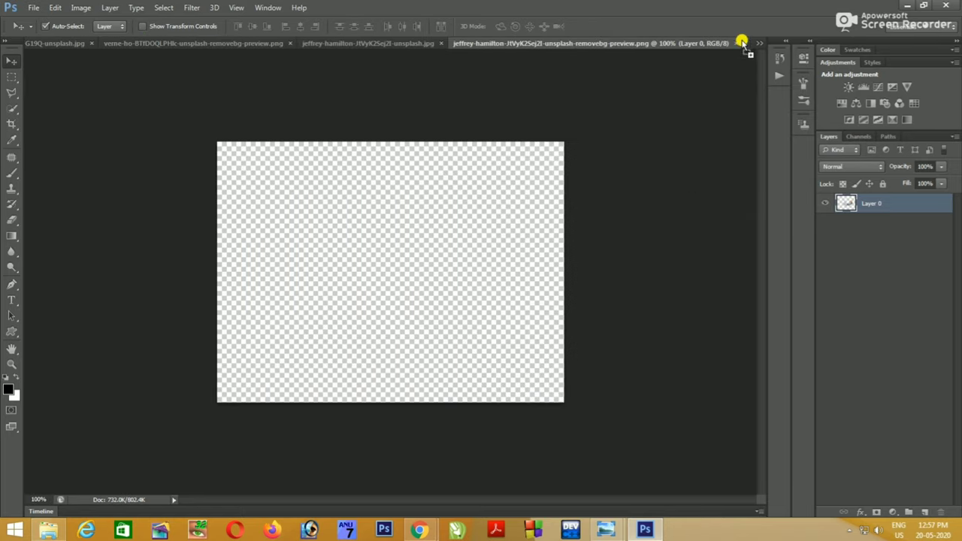
mouse_move(741, 43)
mouse_down()
mouse_move(471, 65)
mouse_move(225, 43)
mouse_move(66, 46)
mouse_move(316, 261)
mouse_up()
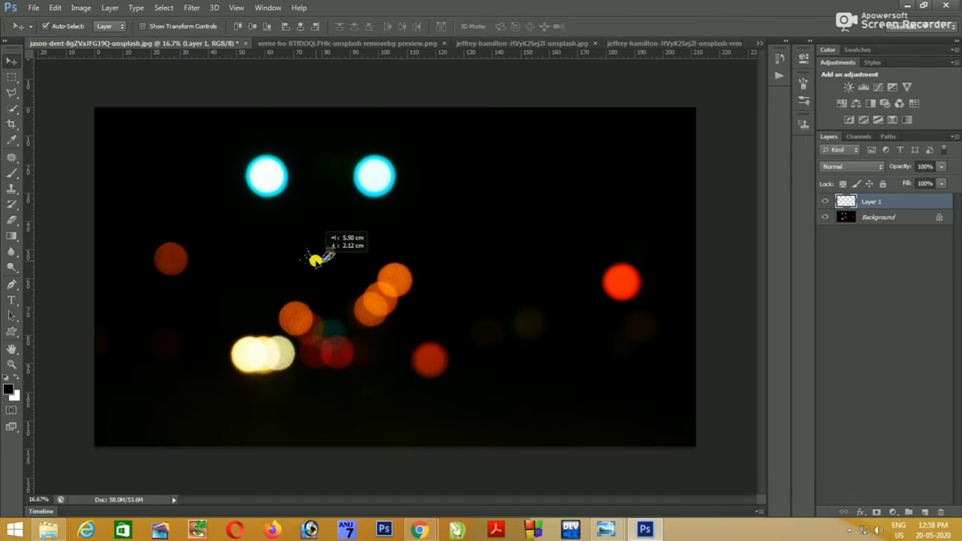
- Cycle through the open documents, using the >> list to reach the night composite
click(680, 44)
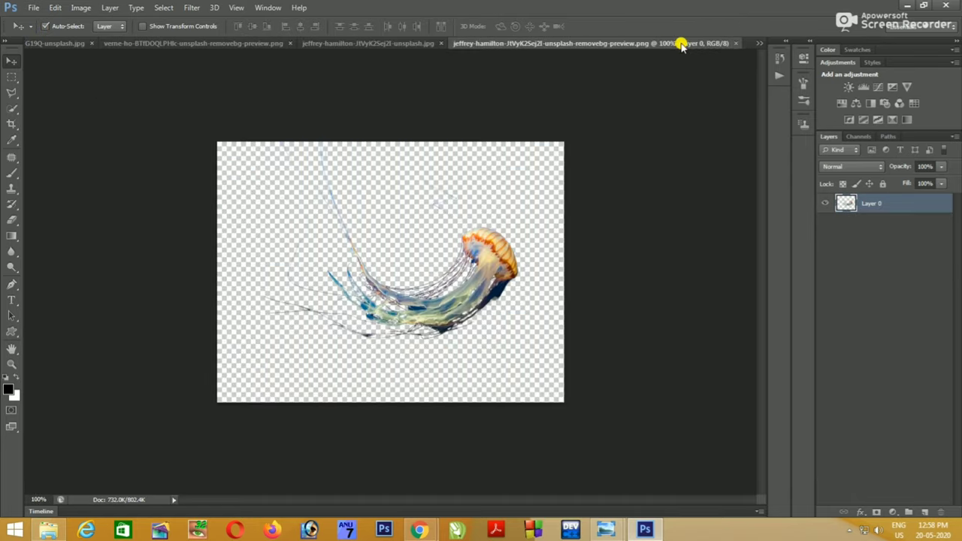
click(395, 45)
click(71, 46)
click(301, 43)
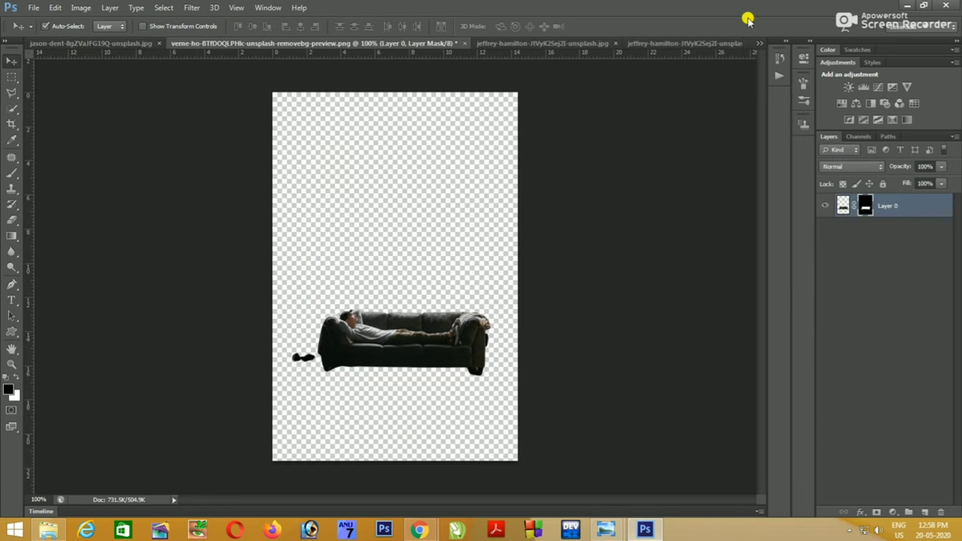
click(760, 43)
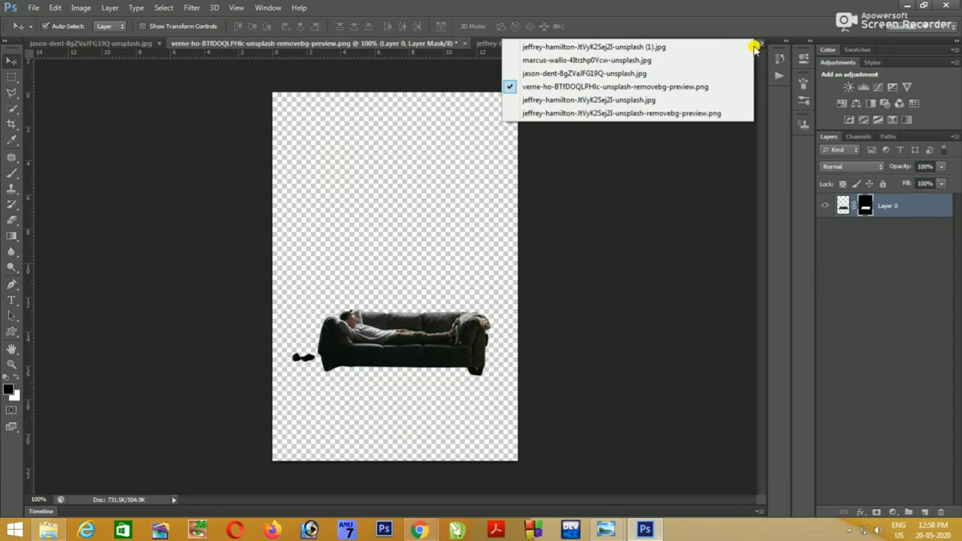
click(552, 60)
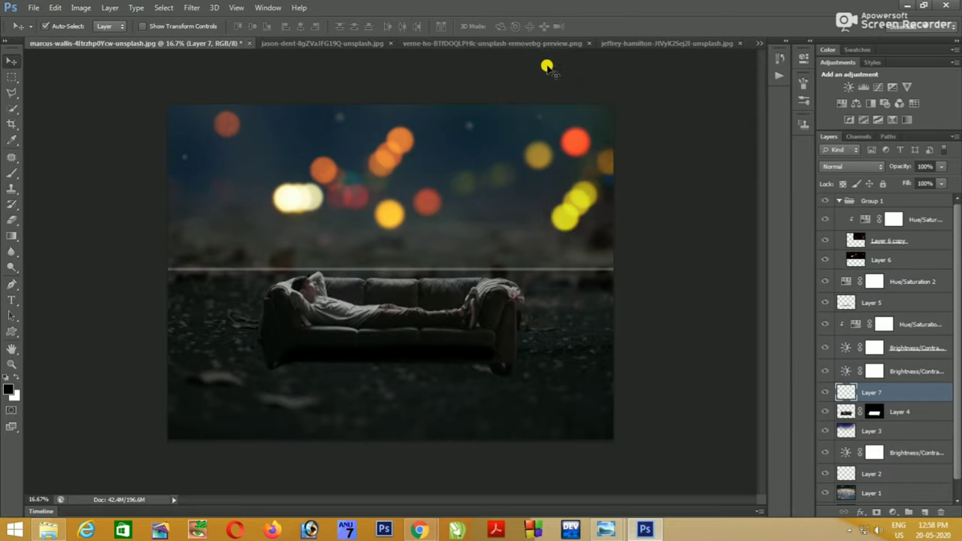
- Close the first jellyfish photo without saving, keeping the sofa cutout document open
click(665, 44)
click(731, 44)
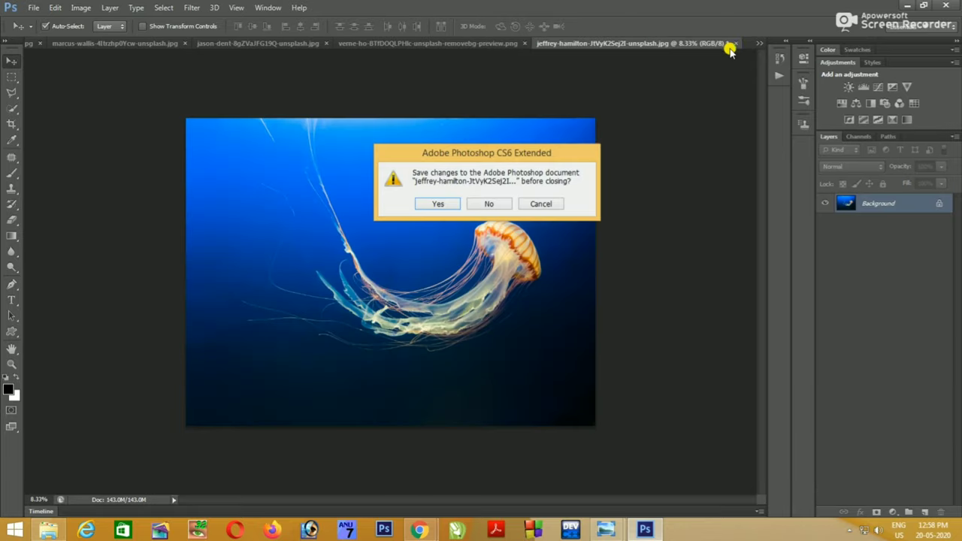
click(492, 203)
click(720, 43)
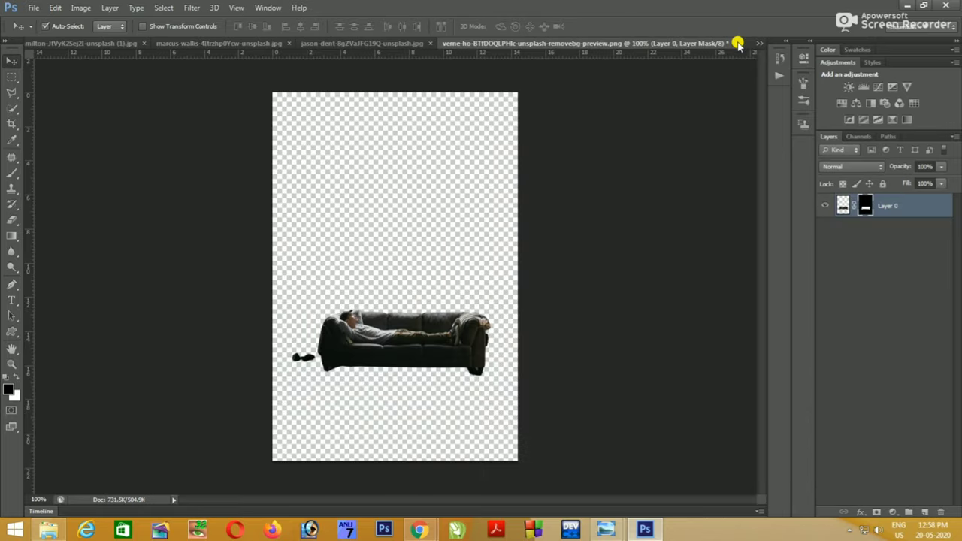
click(736, 43)
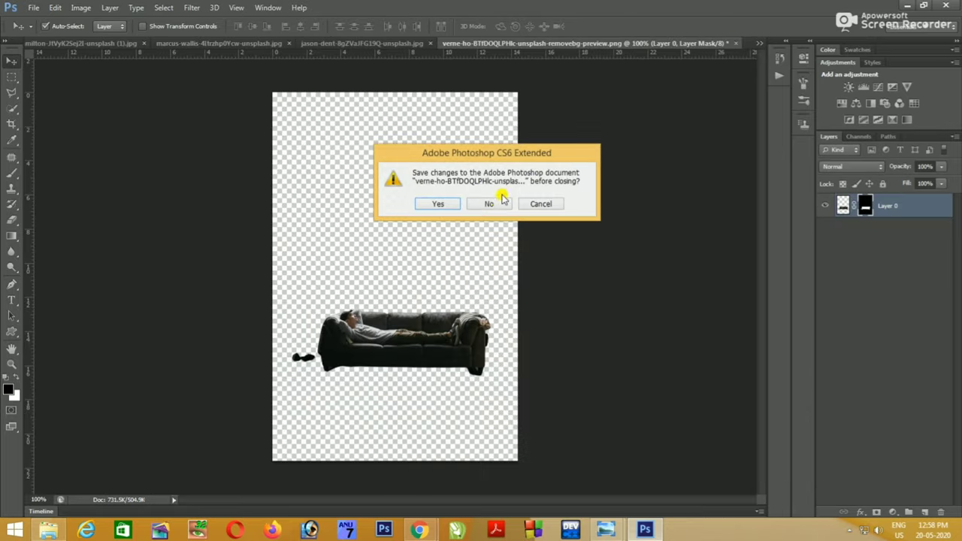
click(549, 204)
- Close the remaining jellyfish JPG without saving, backing out of an accidental save
click(412, 43)
click(191, 44)
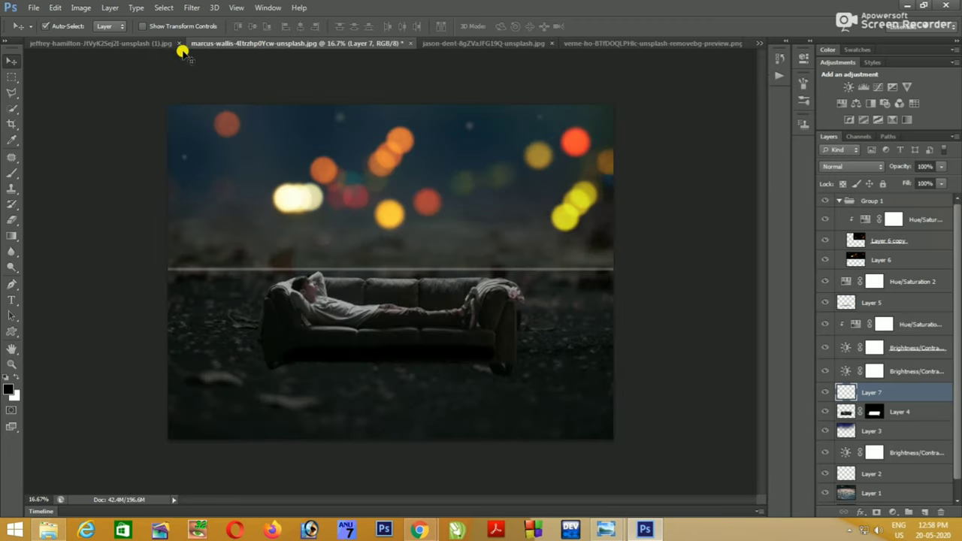
click(118, 45)
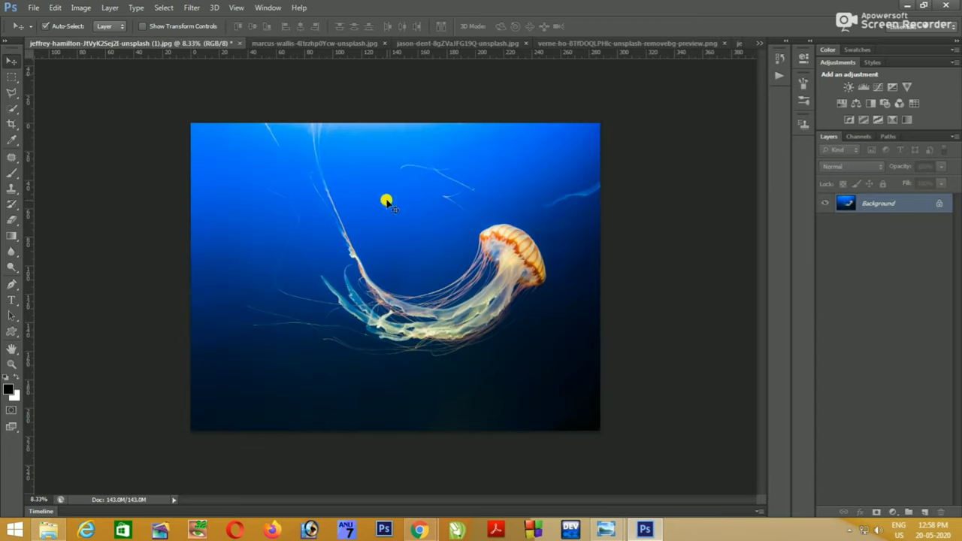
click(238, 43)
click(443, 206)
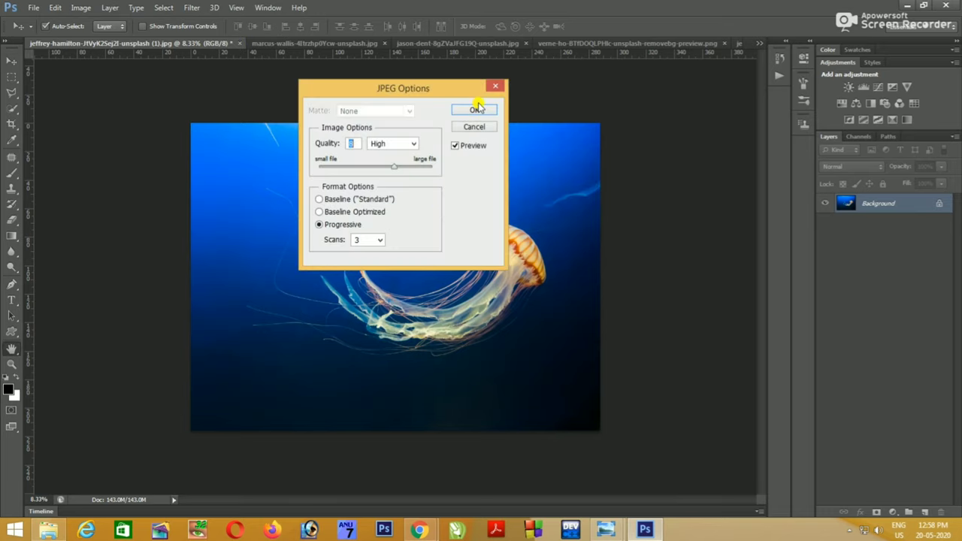
click(495, 87)
click(240, 43)
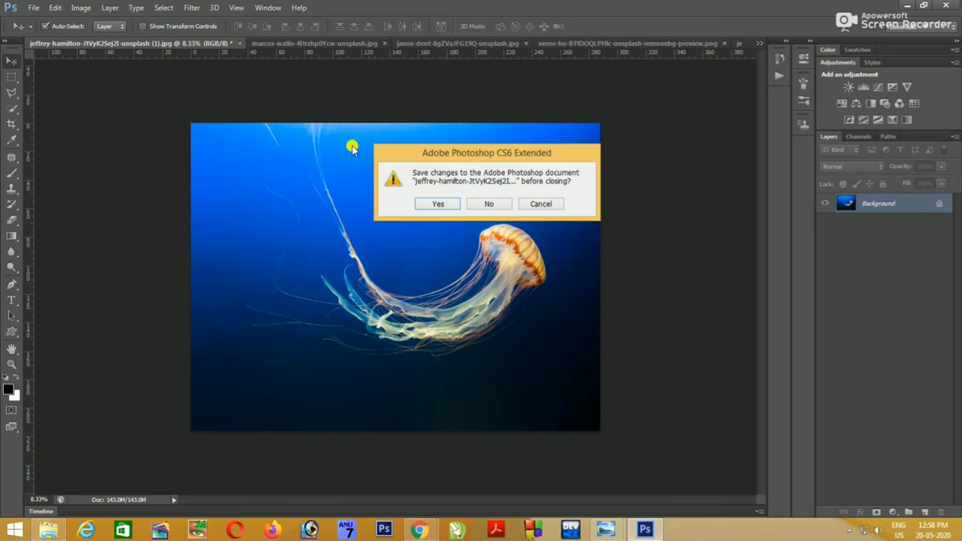
click(473, 206)
- Drag the jellyfish cutout layer into the night composite
click(624, 46)
mouse_move(468, 293)
mouse_down()
mouse_move(322, 215)
mouse_move(329, 154)
mouse_move(75, 49)
mouse_up()
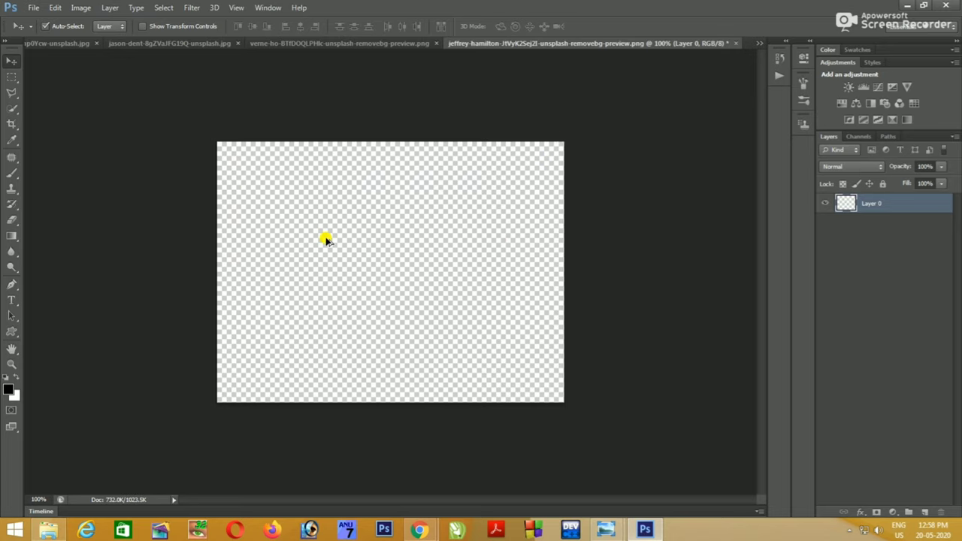
mouse_move(326, 239)
mouse_down()
mouse_move(376, 286)
mouse_move(26, 26)
mouse_move(384, 200)
mouse_move(393, 226)
mouse_move(383, 213)
mouse_up()
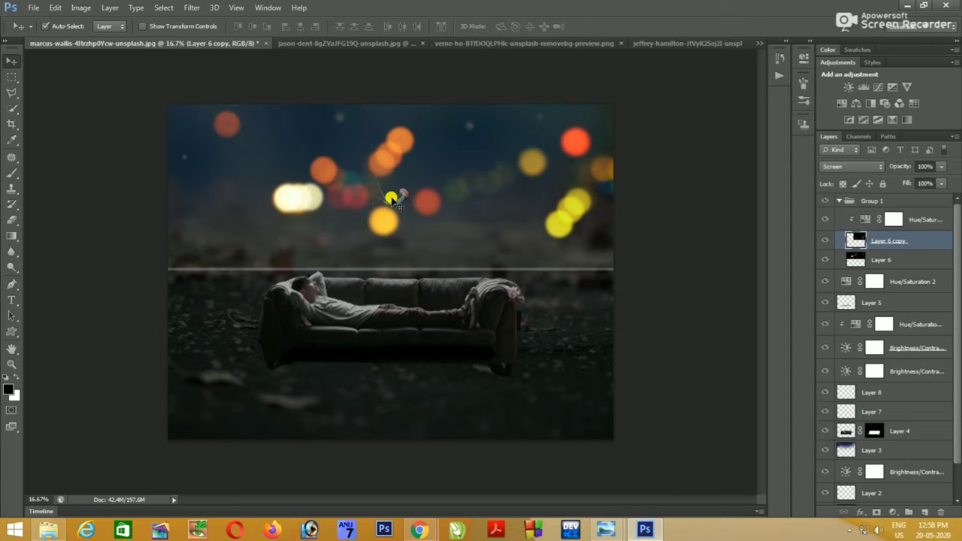
- Bring the jellyfish cutout from its own document into the night composite
click(315, 42)
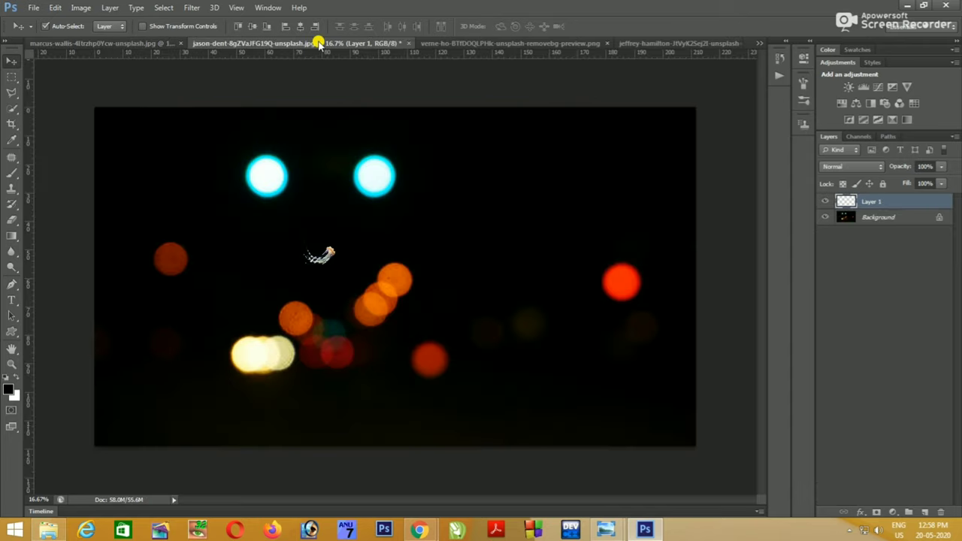
click(468, 42)
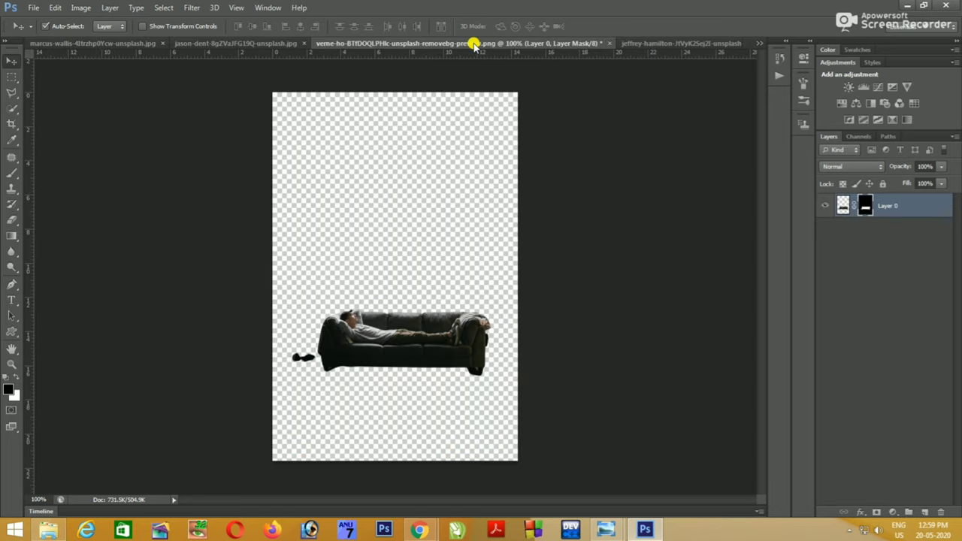
click(618, 42)
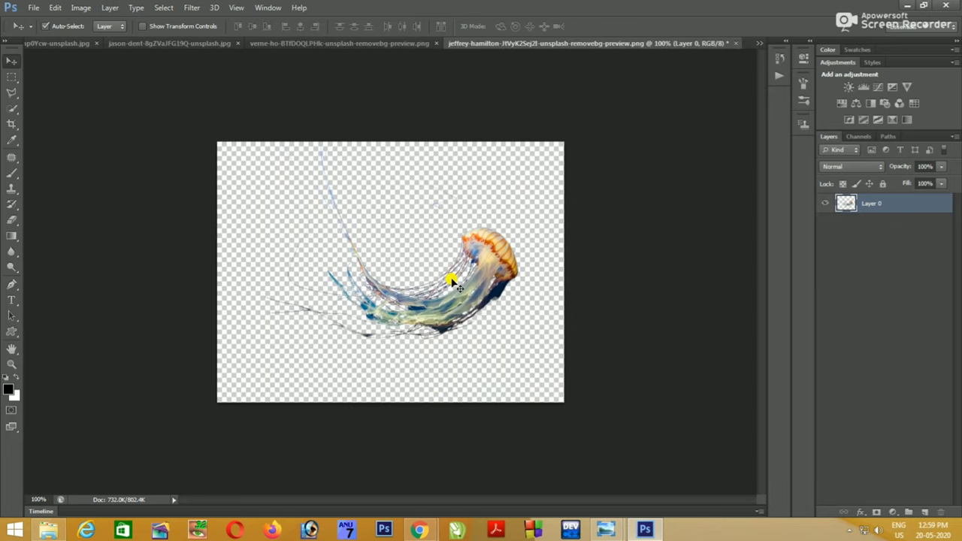
drag(505, 320, 331, 204)
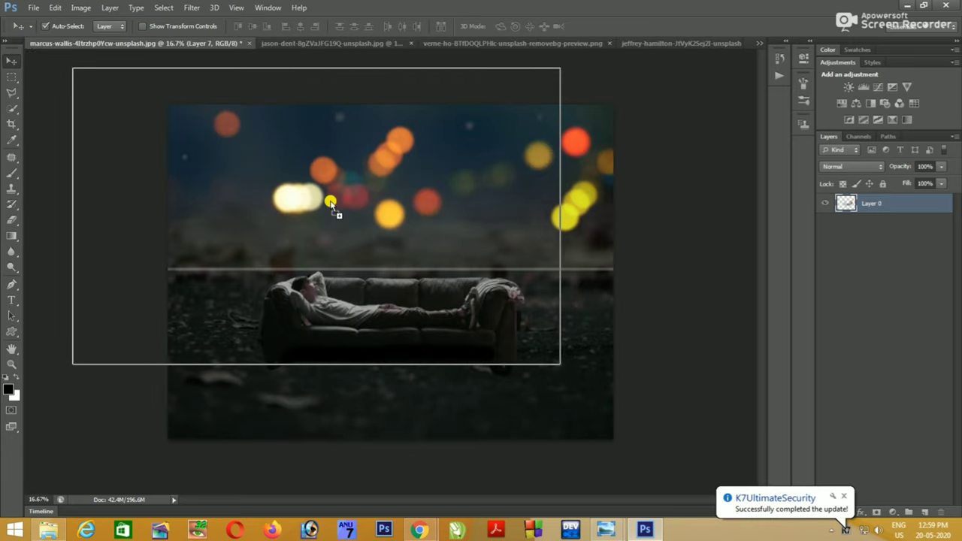
- Scale the jellyfish up to about 509%, flip it horizontally and place it above the sofa
key(ctrl+t)
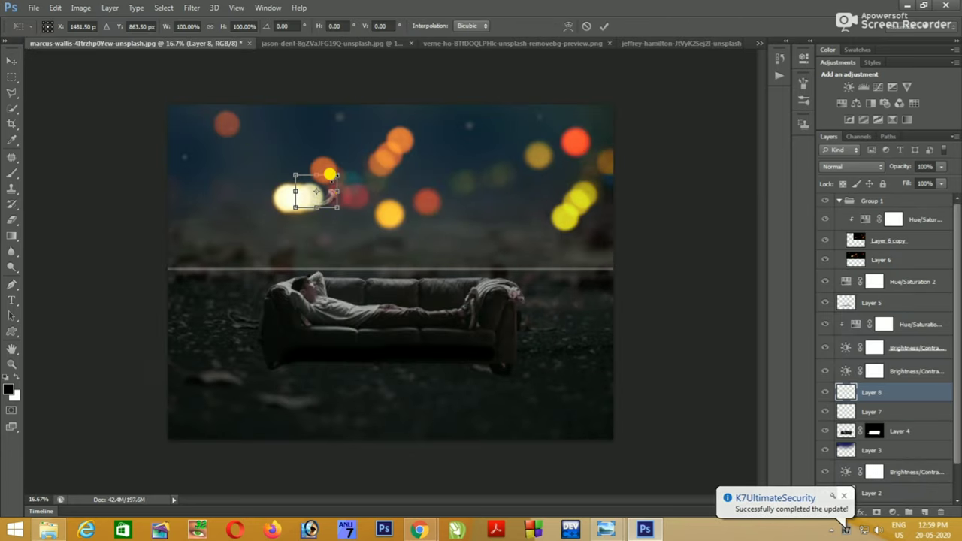
drag(339, 172, 484, 114)
drag(430, 172, 441, 222)
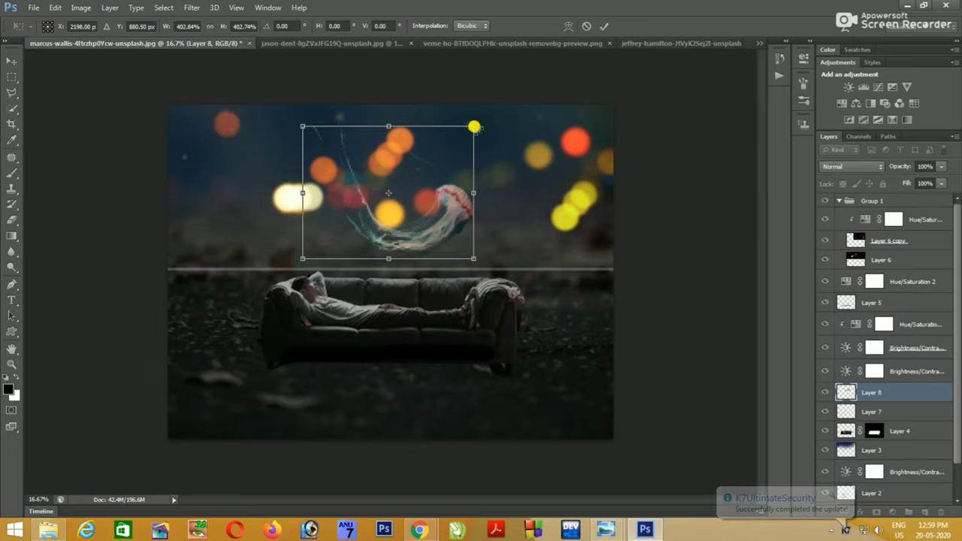
mouse_move(475, 125)
mouse_down()
mouse_move(517, 93)
mouse_move(445, 168)
mouse_up()
right_click(444, 172)
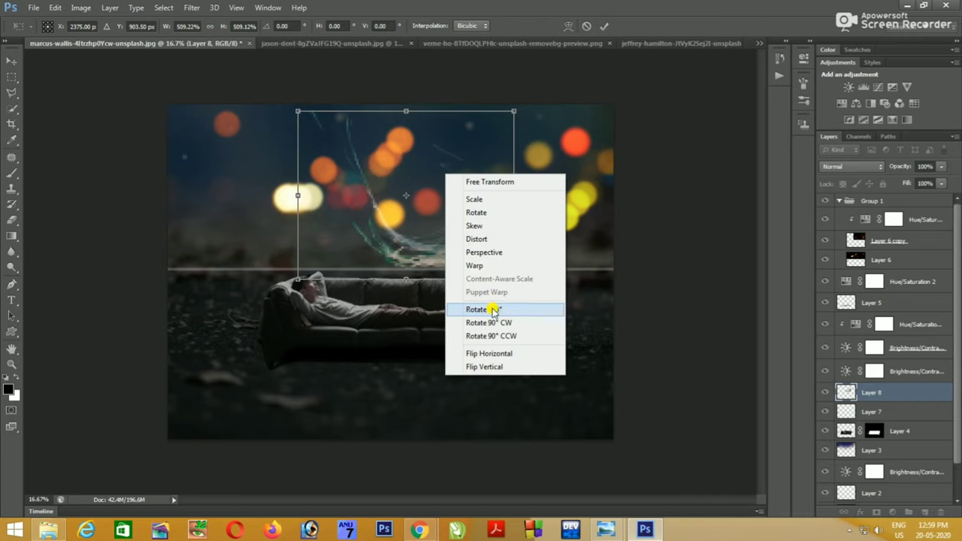
click(483, 355)
mouse_move(415, 245)
mouse_down()
mouse_move(428, 208)
mouse_move(444, 241)
mouse_move(434, 255)
mouse_up()
key(Return)
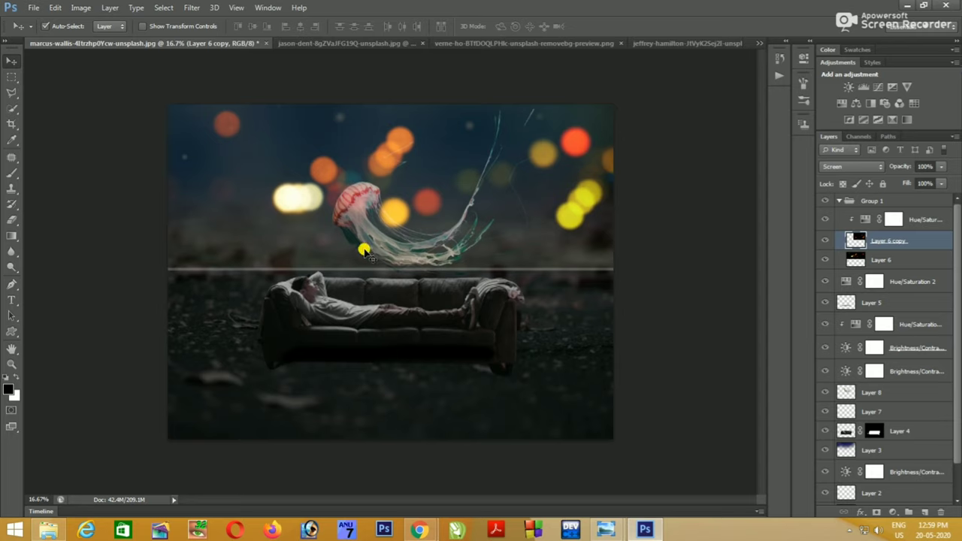
- Undo the jellyfish placement and slightly nudge the Layer 6 bokeh lights
key(ctrl+alt+z)
key(ctrl+alt+z)
key(ctrl+alt+z)
key(ctrl+alt+z)
key(ctrl+alt+z)
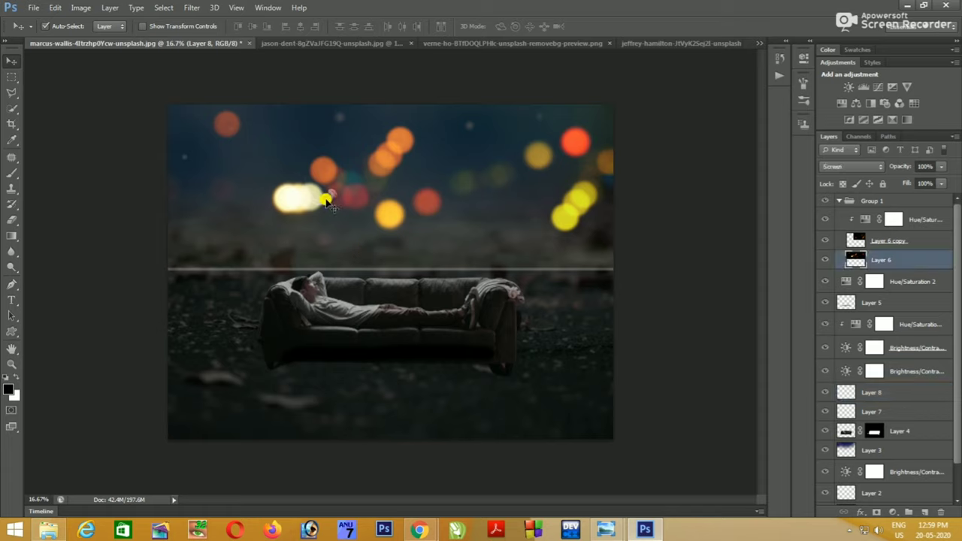
key(ctrl+t)
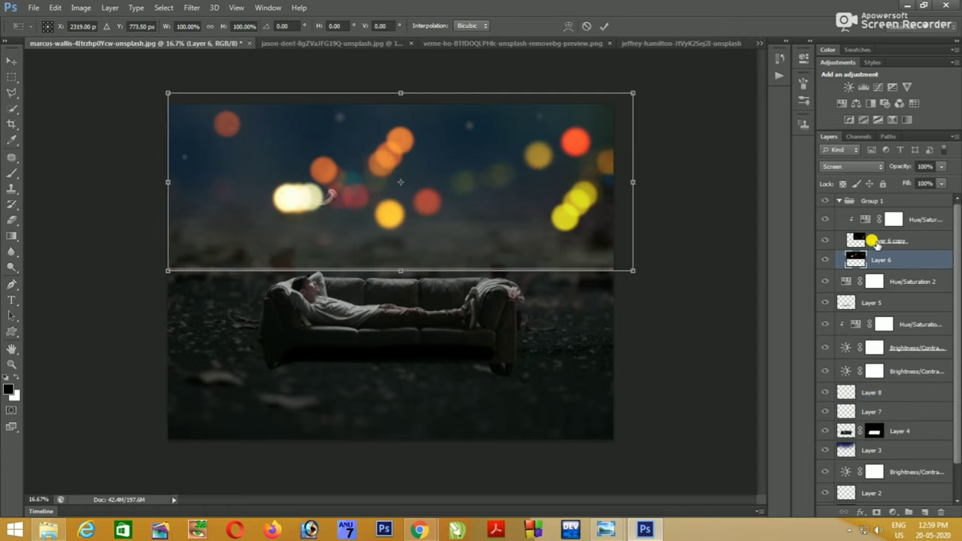
key(Return)
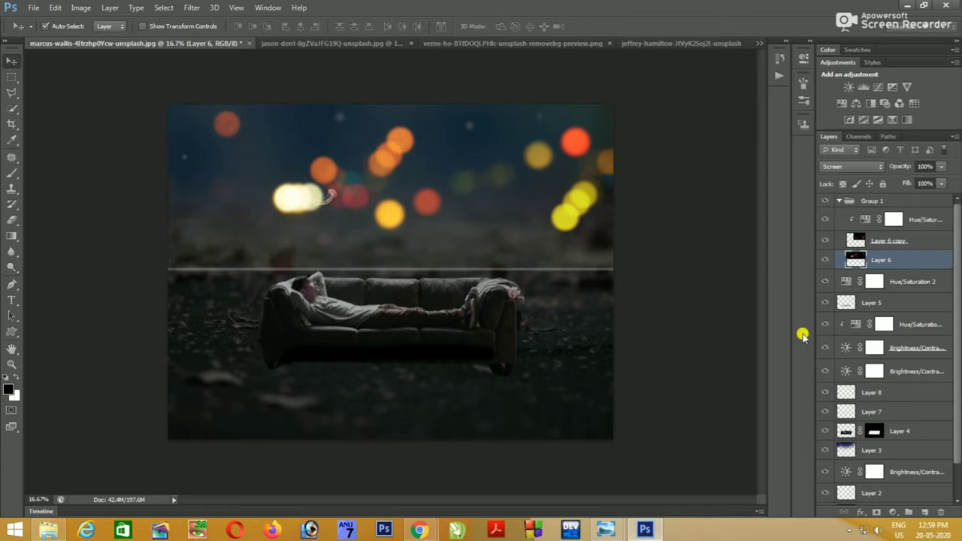
click(857, 394)
mouse_move(501, 200)
mouse_down()
mouse_move(330, 197)
mouse_move(364, 202)
mouse_up()
- Select the leftover jellyfish layer, Layer 8, and delete it
click(877, 224)
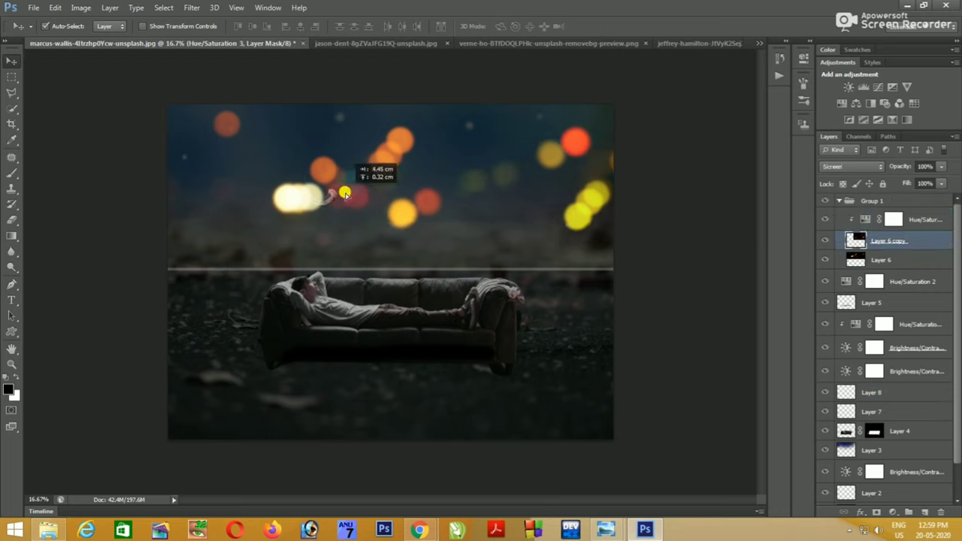
click(838, 389)
click(326, 194)
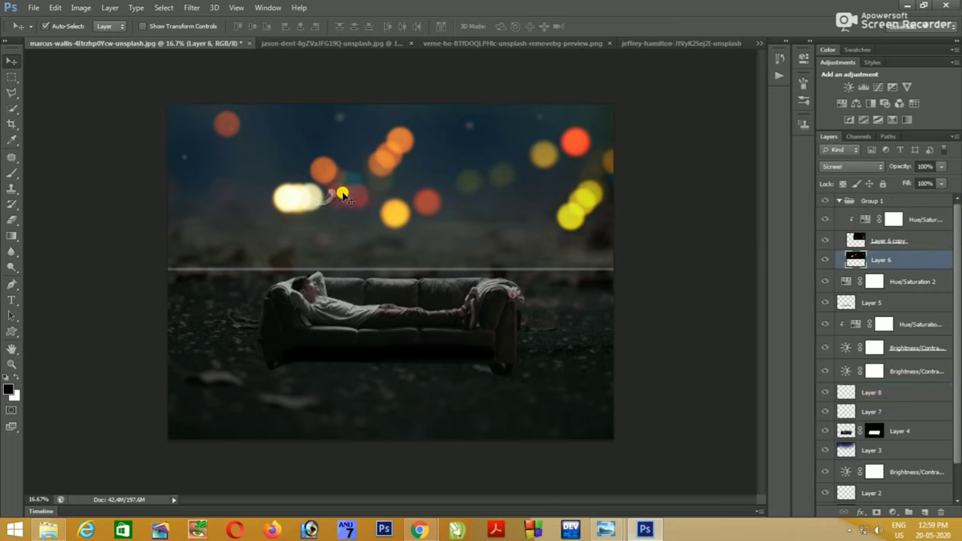
click(890, 394)
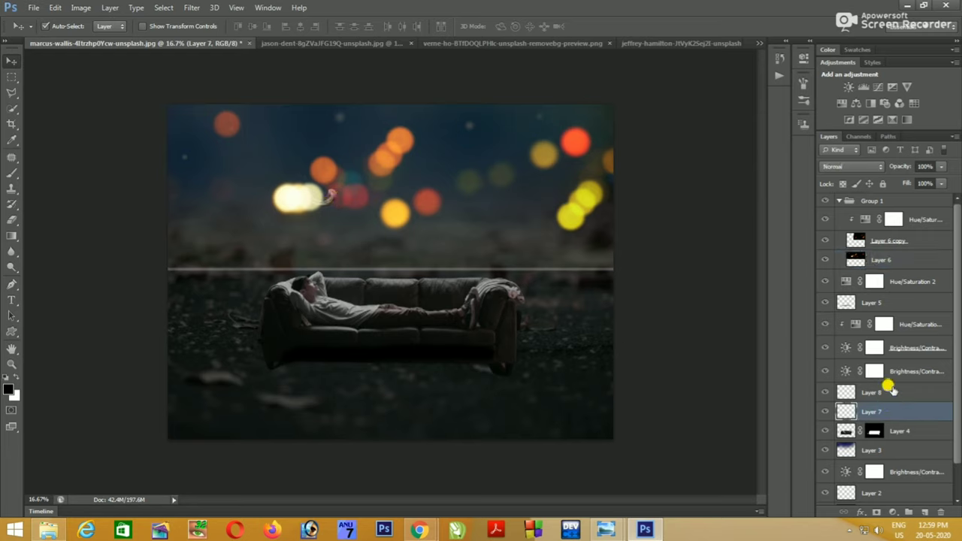
click(335, 187)
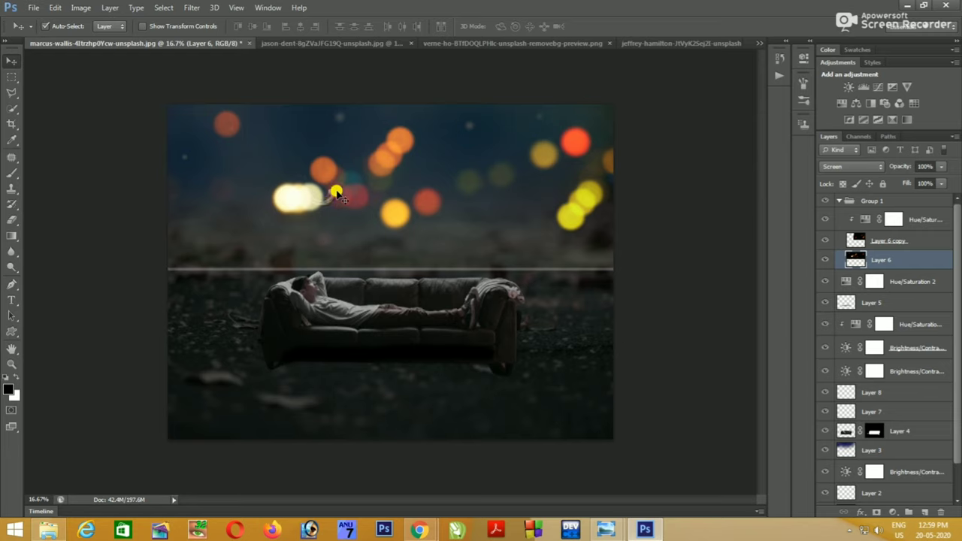
click(337, 194)
key(Delete)
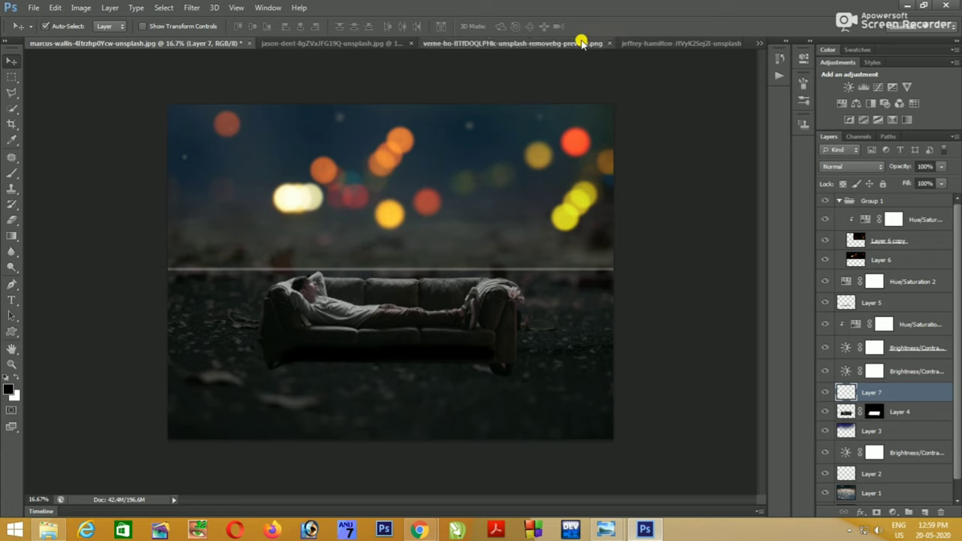
click(576, 43)
- Quick-select the jellyfish, add a layer mask, and drag the layer into the sofa composite
click(673, 43)
click(11, 96)
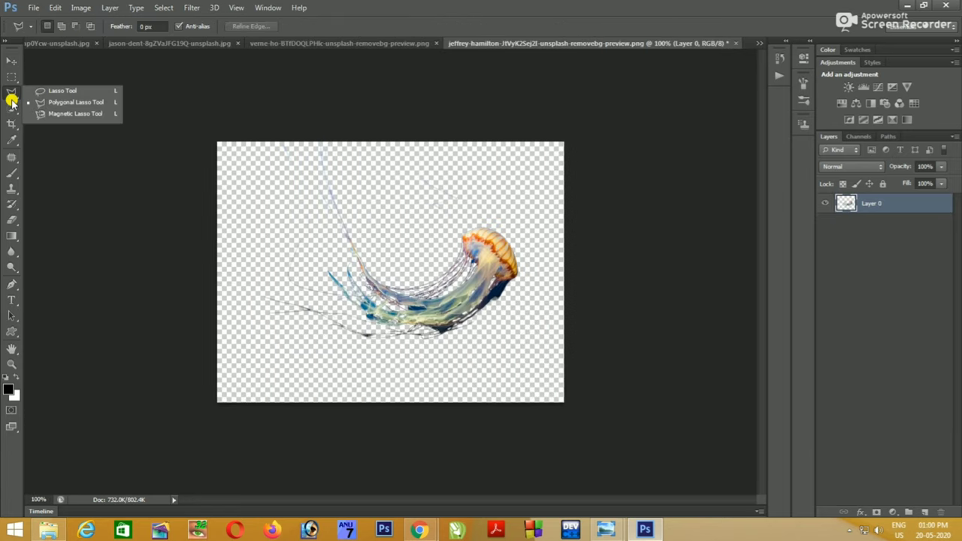
click(12, 113)
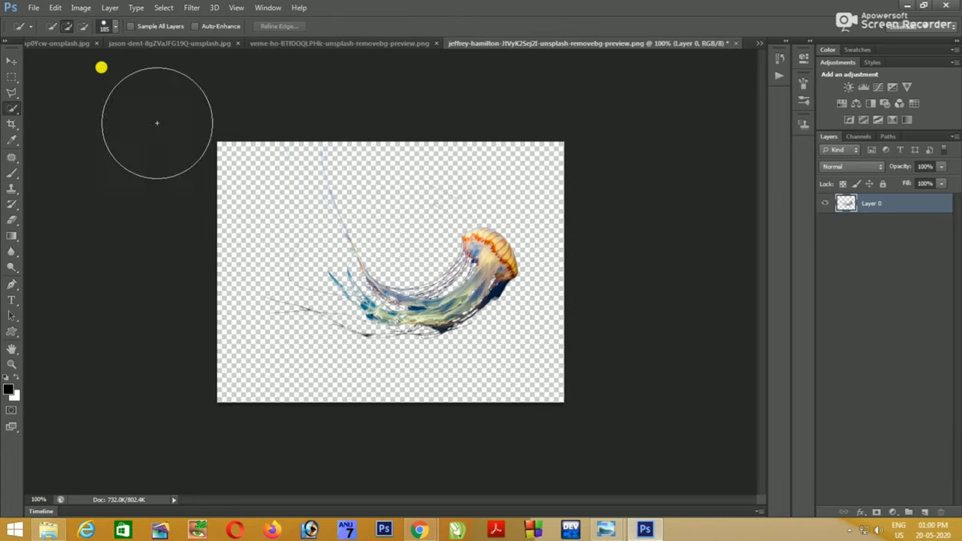
mouse_move(270, 175)
mouse_down()
mouse_move(581, 406)
mouse_move(248, 161)
mouse_move(215, 125)
mouse_move(485, 341)
mouse_move(602, 384)
mouse_up()
click(877, 512)
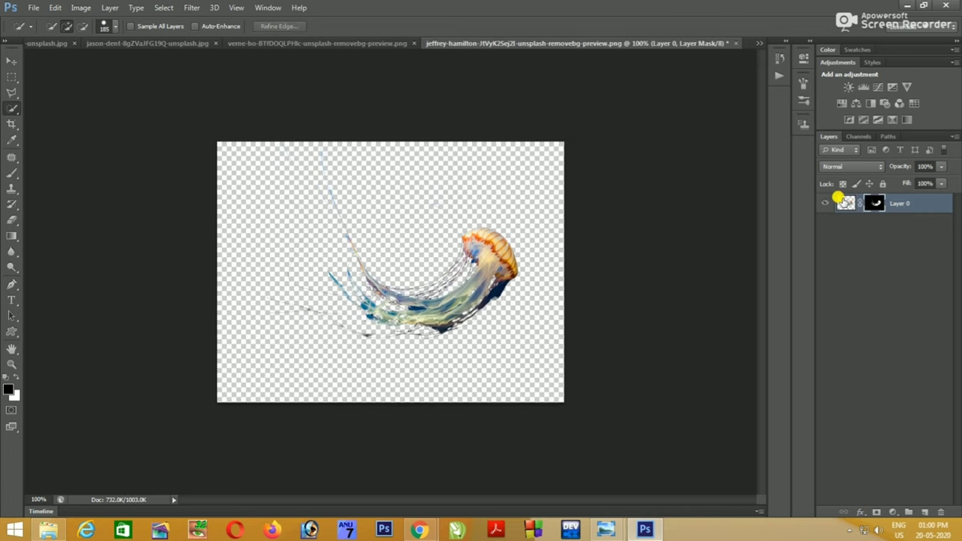
click(11, 60)
mouse_move(421, 286)
mouse_down()
mouse_move(53, 43)
mouse_move(360, 194)
mouse_up()
- Nudge the Layer 6 and Layer 6 copy bokeh lights, then undo those changes
scroll(866, 355, down, 2)
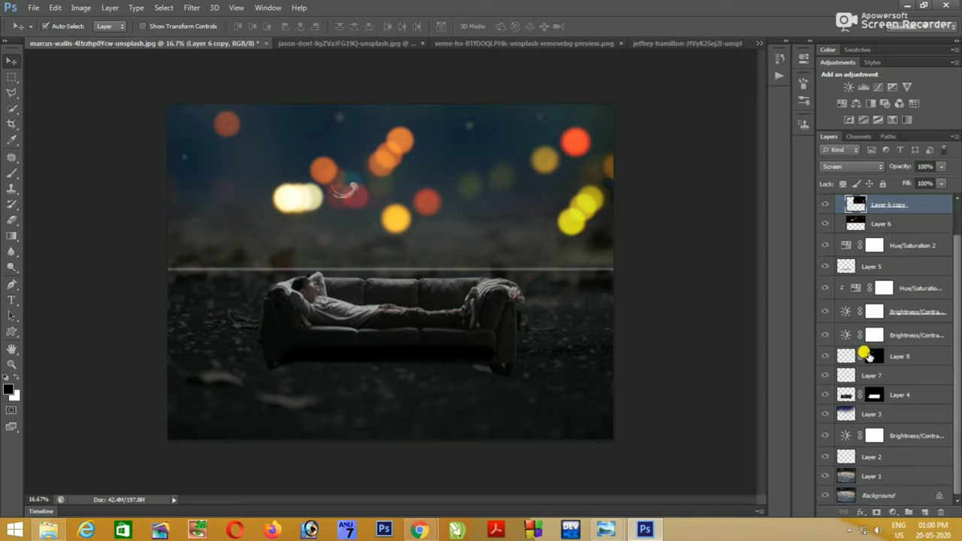
click(880, 357)
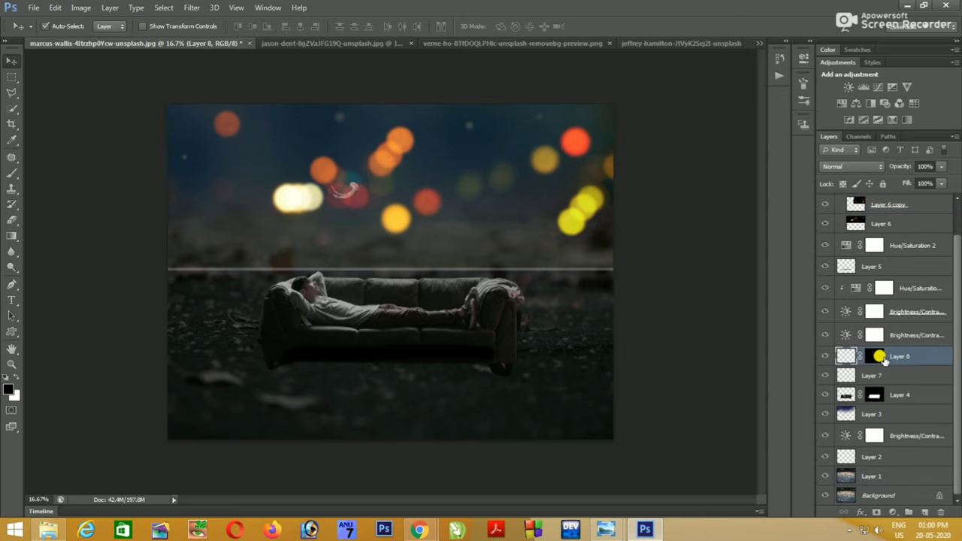
drag(345, 190, 368, 190)
click(901, 256)
click(923, 243)
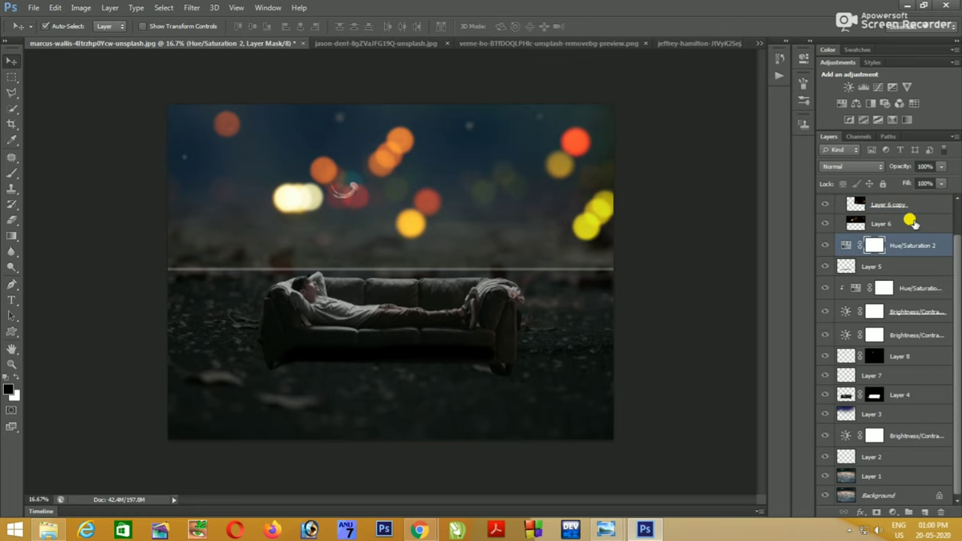
click(913, 222)
drag(438, 167, 440, 175)
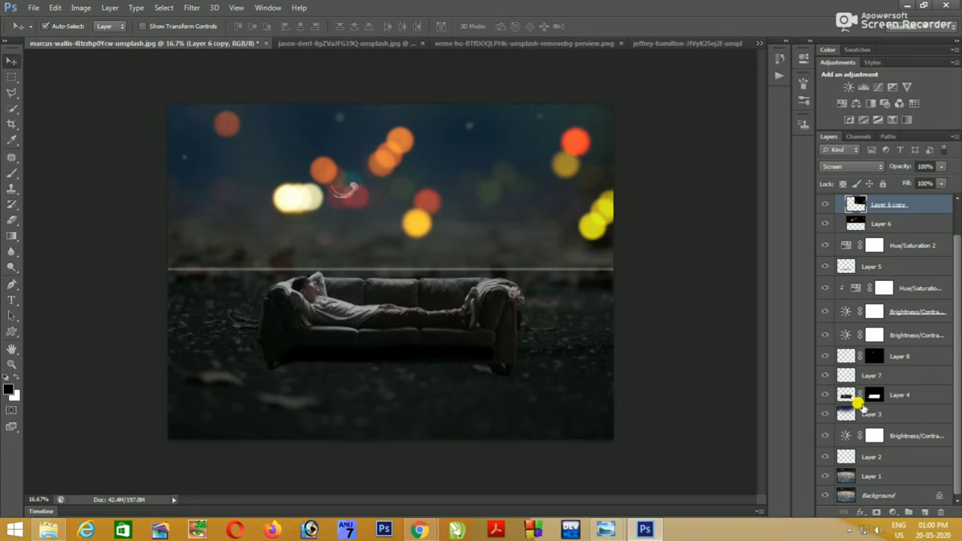
click(924, 512)
mouse_move(350, 195)
mouse_down()
mouse_move(361, 197)
mouse_move(350, 197)
mouse_up()
key(ctrl+alt+z)
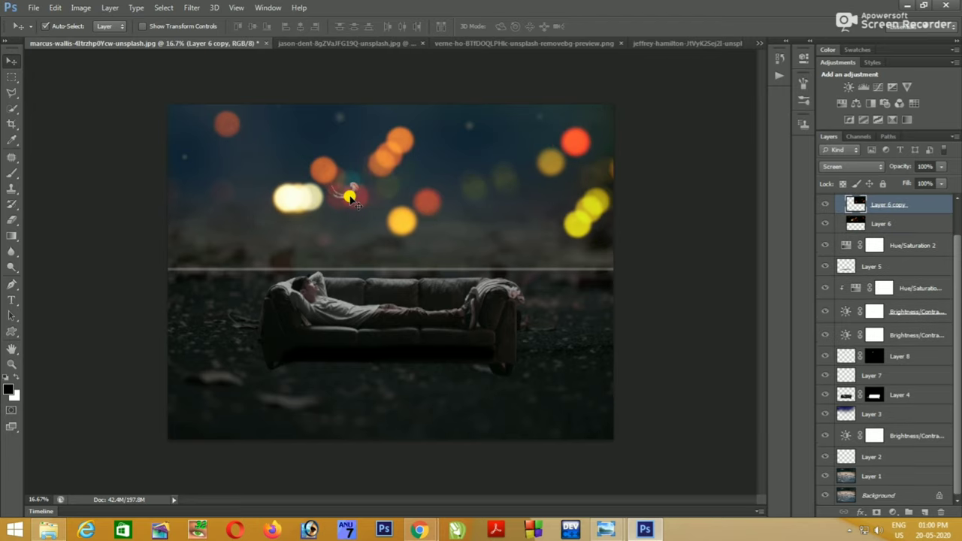
key(ctrl+alt+z)
key(ctrl+alt+z)
key(ctrl+alt+z)
key(ctrl+alt+z)
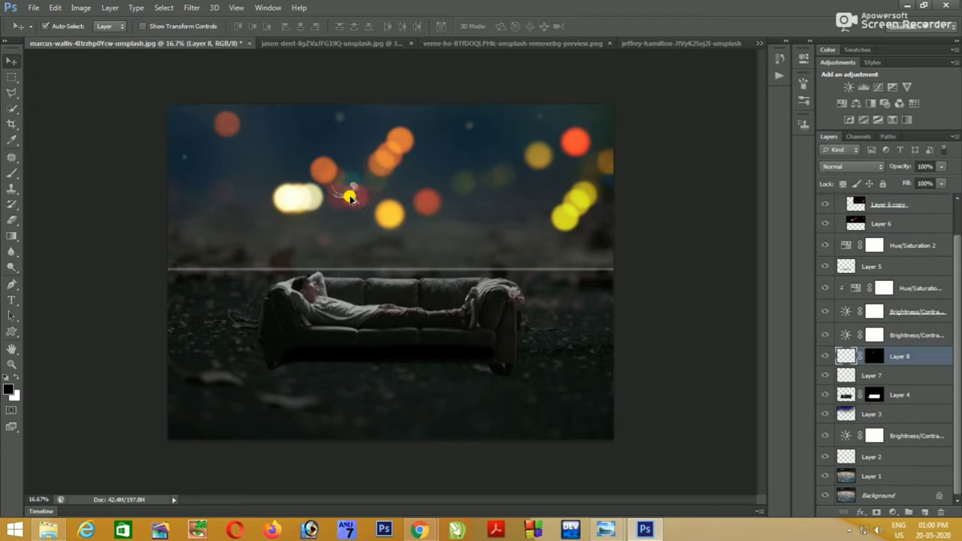
key(ctrl+alt+z)
- Move the small jellyfish left and lower, and start Free Transform on it
click(654, 43)
mouse_move(468, 279)
mouse_down()
mouse_move(148, 66)
mouse_move(289, 238)
mouse_up()
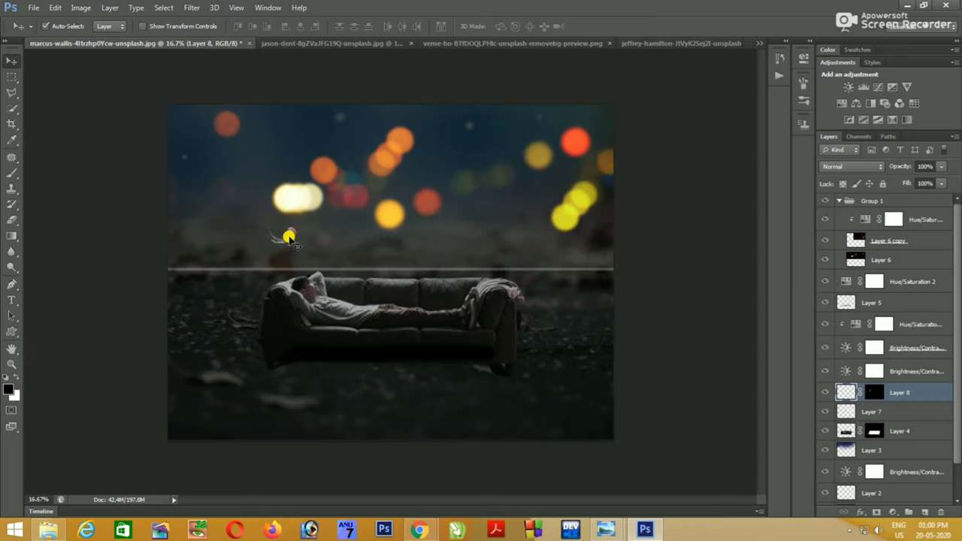
key(ctrl+t)
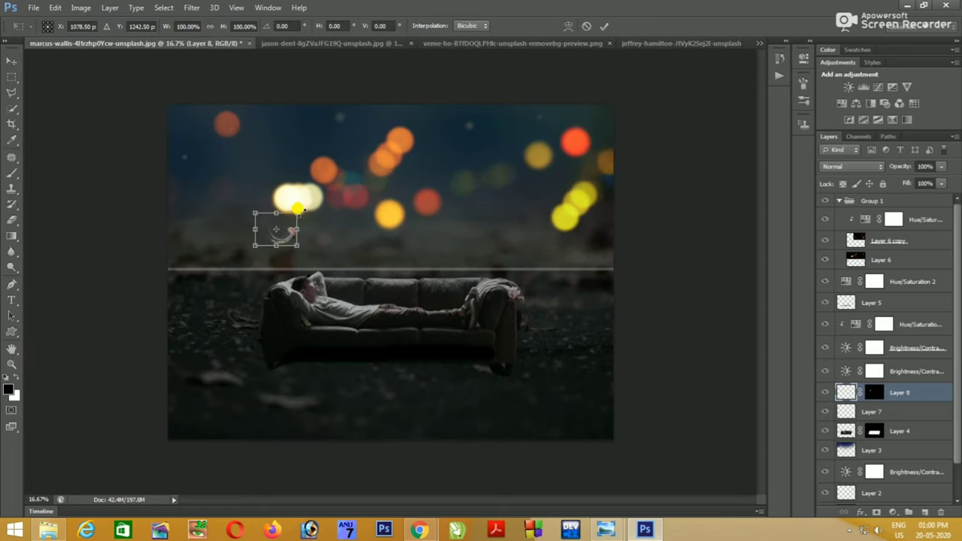
- Enlarge the jellyfish to about 551% and flip it horizontally
drag(298, 212, 442, 153)
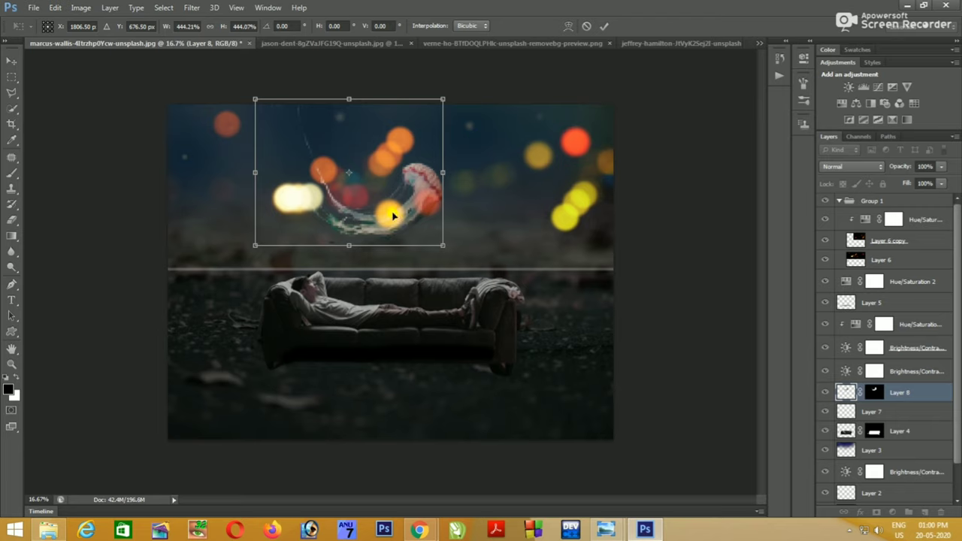
drag(393, 216, 432, 236)
drag(484, 119, 528, 85)
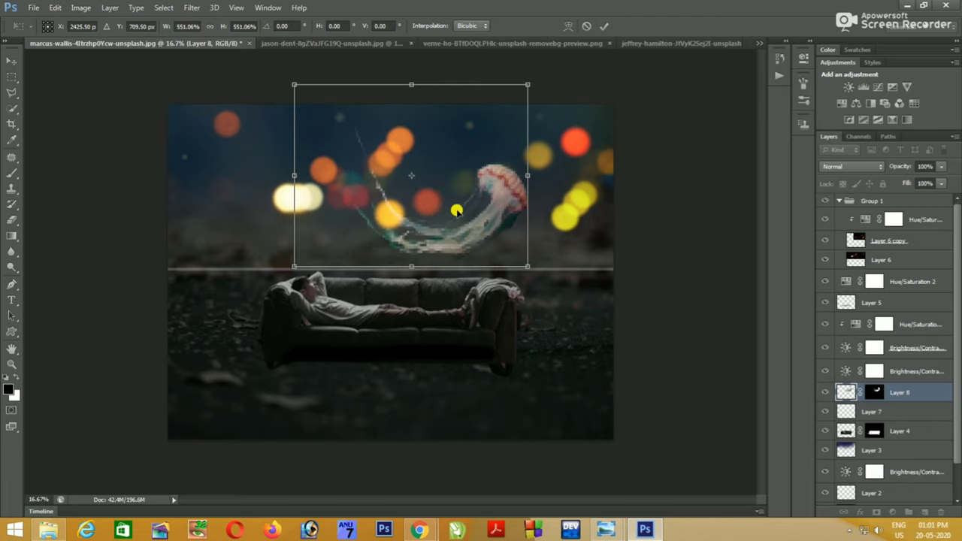
mouse_move(456, 211)
mouse_down()
mouse_move(414, 220)
mouse_move(510, 190)
mouse_up()
right_click(426, 238)
click(483, 419)
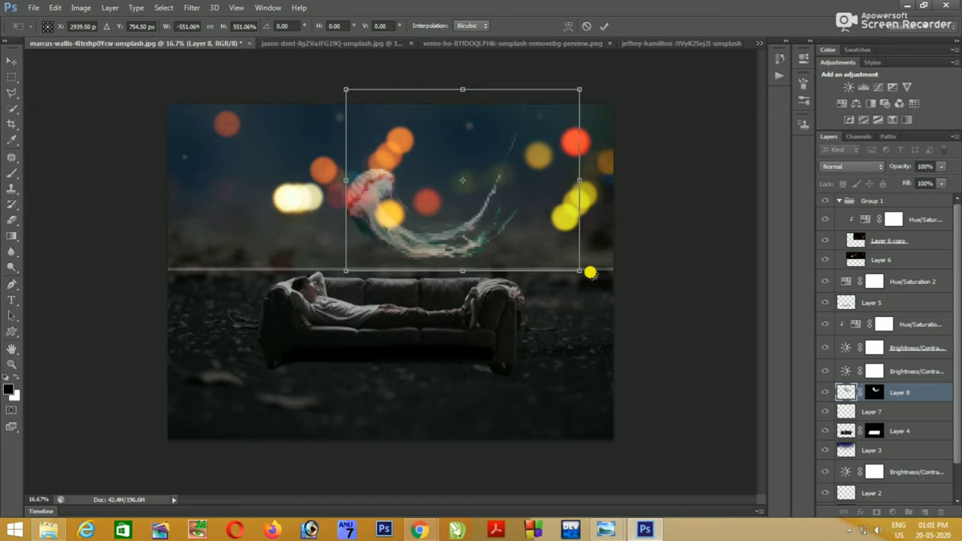
- Rotate the jellyfish about -60° and position it above the sleeping man
mouse_move(586, 277)
mouse_down()
mouse_move(592, 121)
mouse_move(580, 98)
mouse_up()
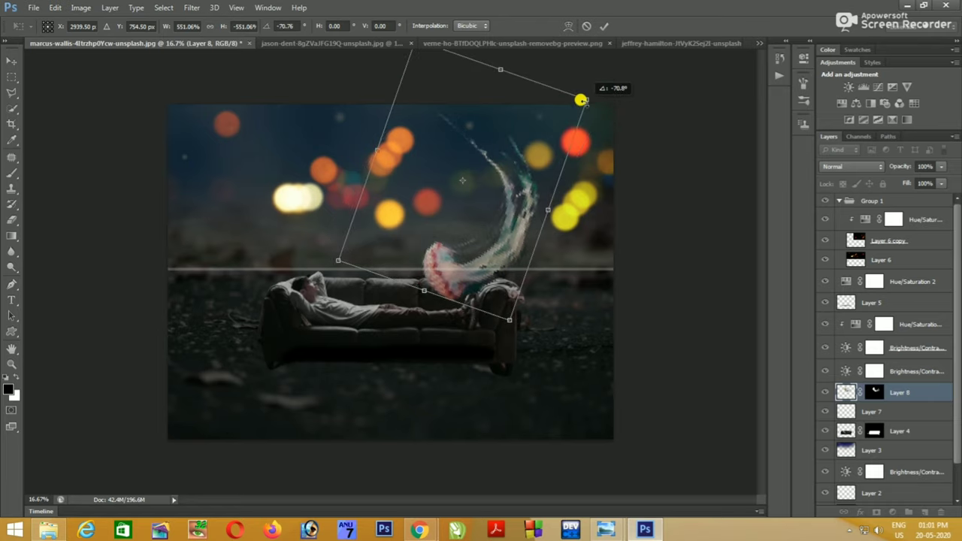
drag(502, 193, 455, 159)
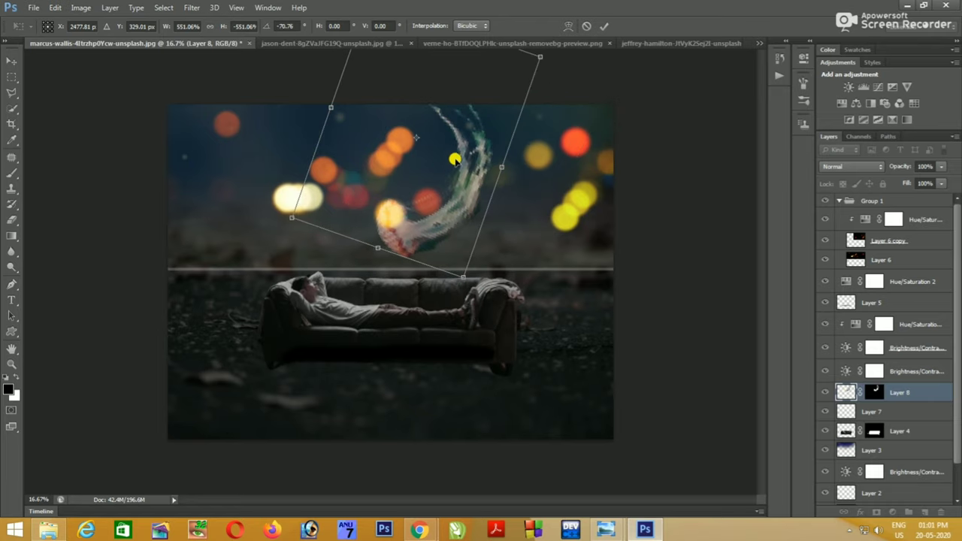
drag(547, 50, 556, 85)
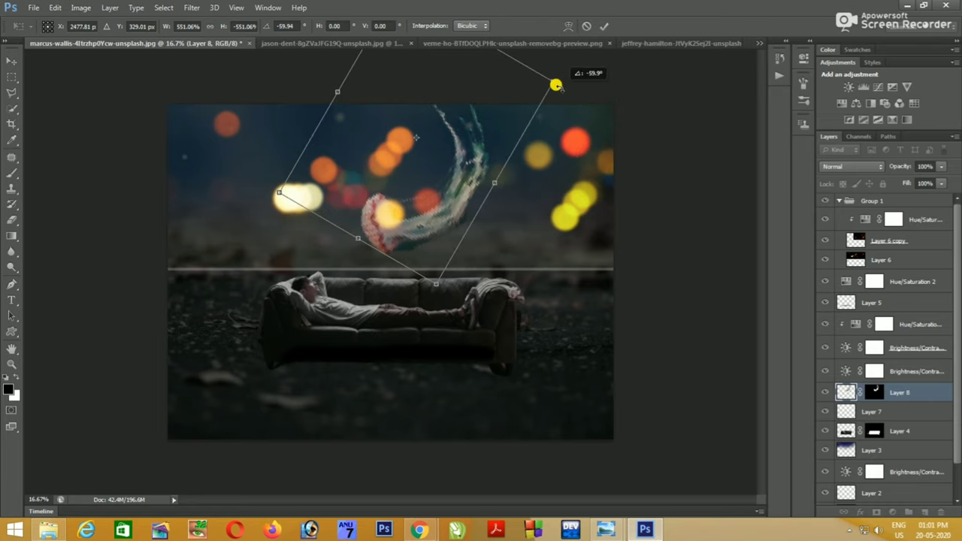
key(Return)
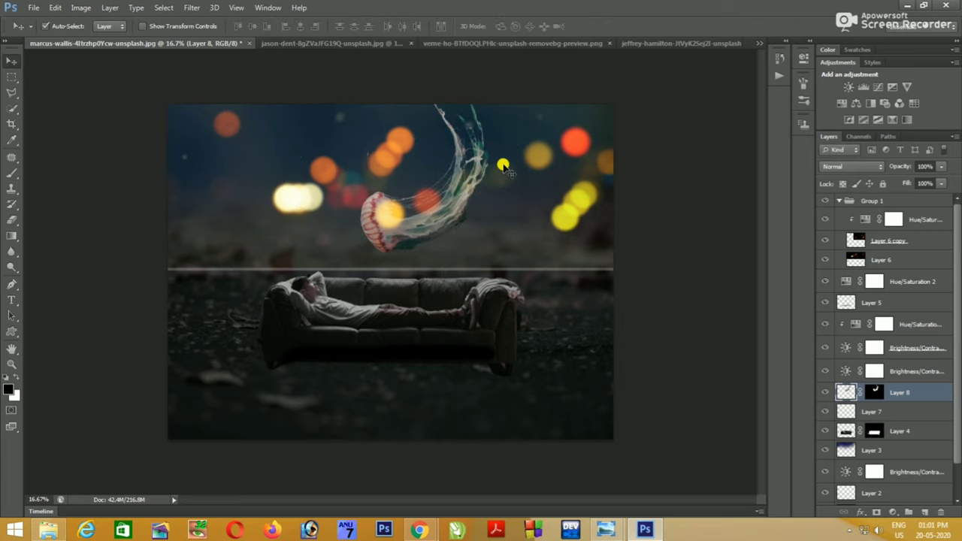
- Duplicate Layer 8 and set the copy's blend mode to Screen, after trying Lighten
key(ctrl+j)
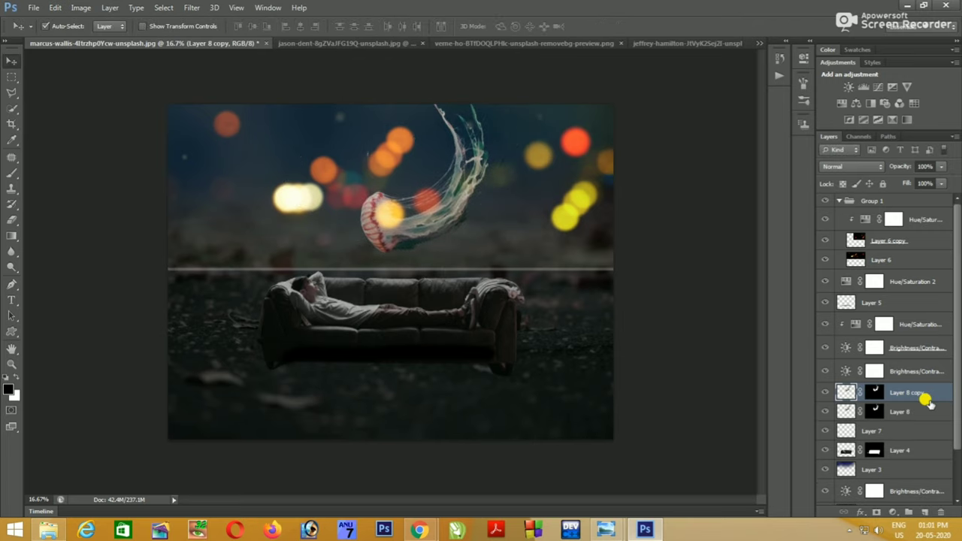
click(861, 166)
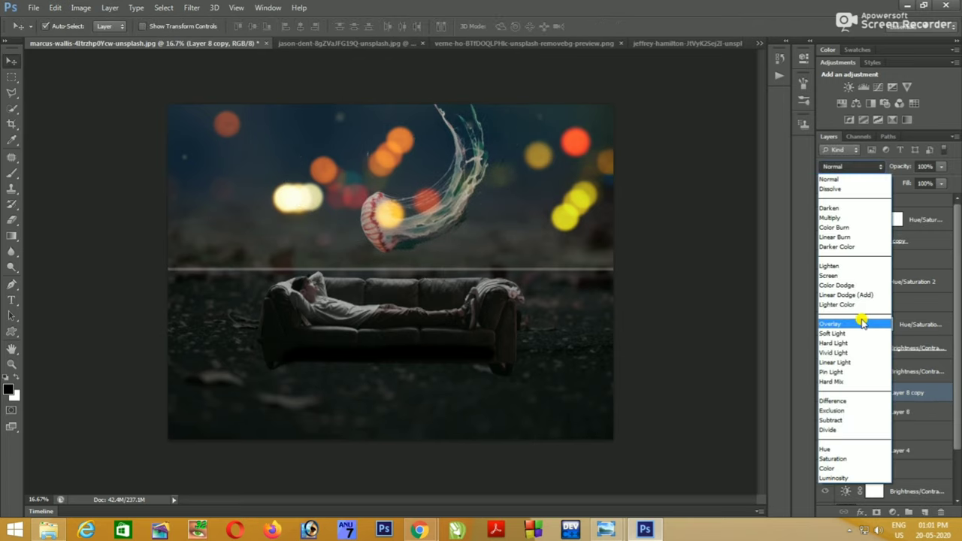
click(852, 269)
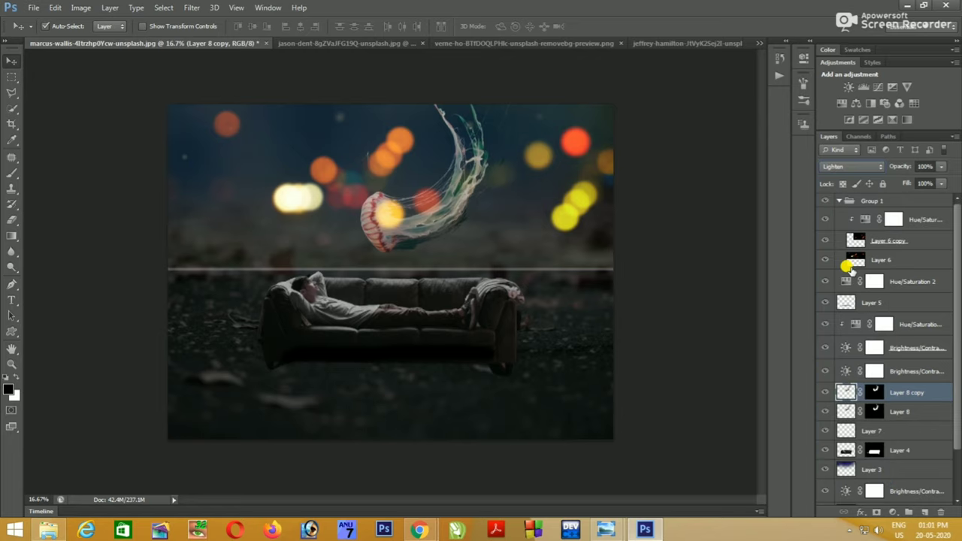
click(846, 169)
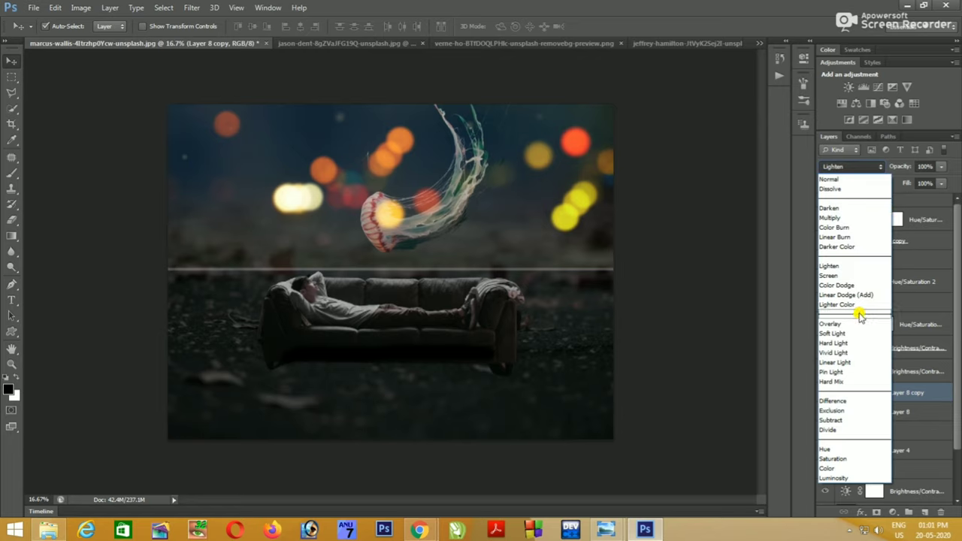
click(842, 275)
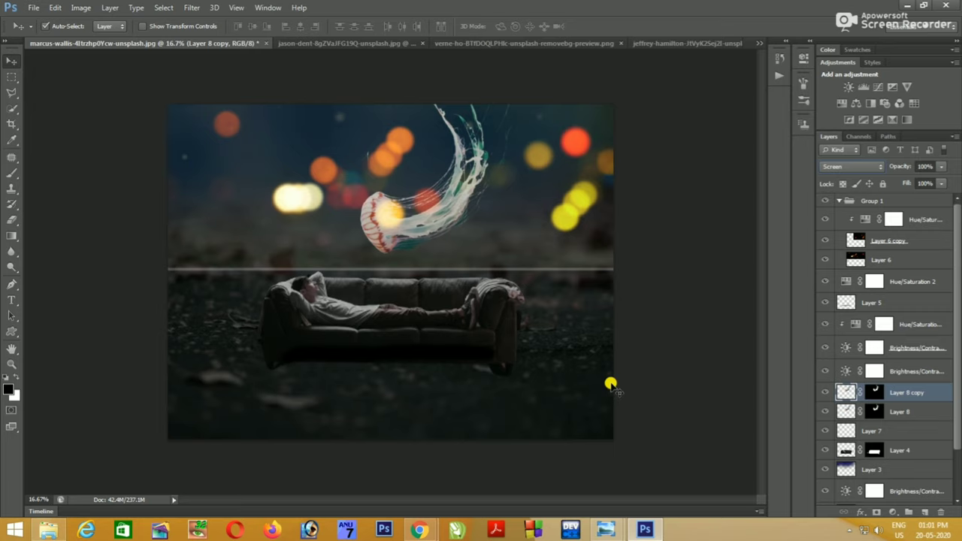
- Duplicate the jellyfish layer again and try Overlay, then Lighten, on the copies
key(ctrl+j)
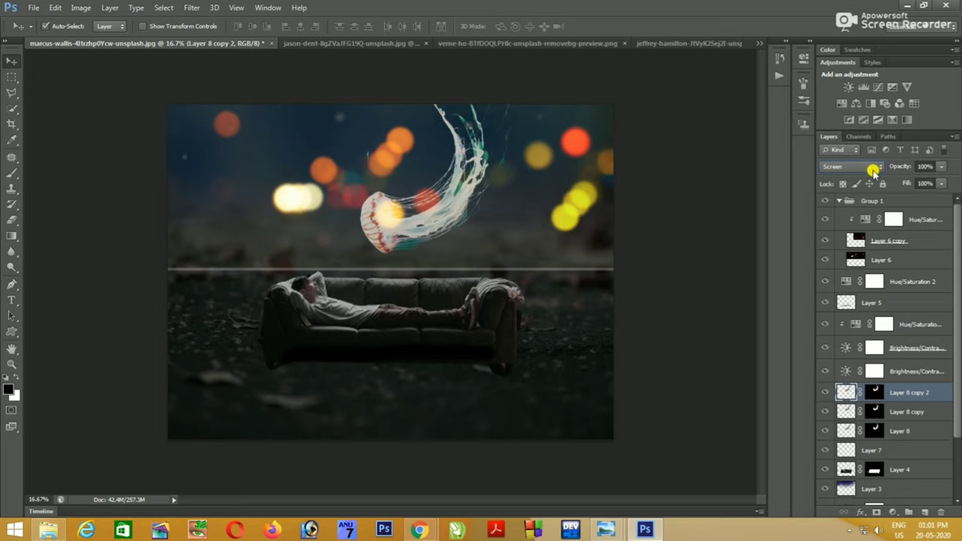
click(872, 170)
click(849, 328)
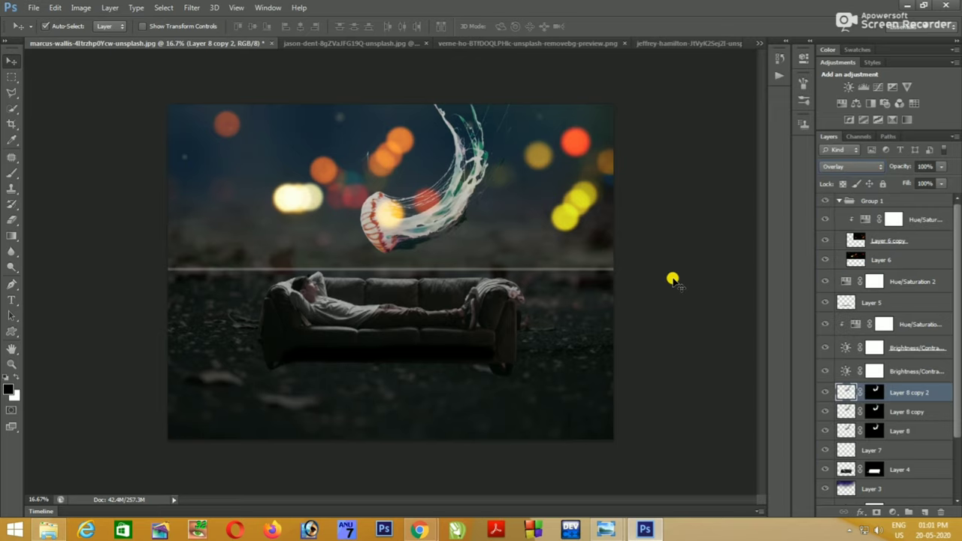
click(857, 169)
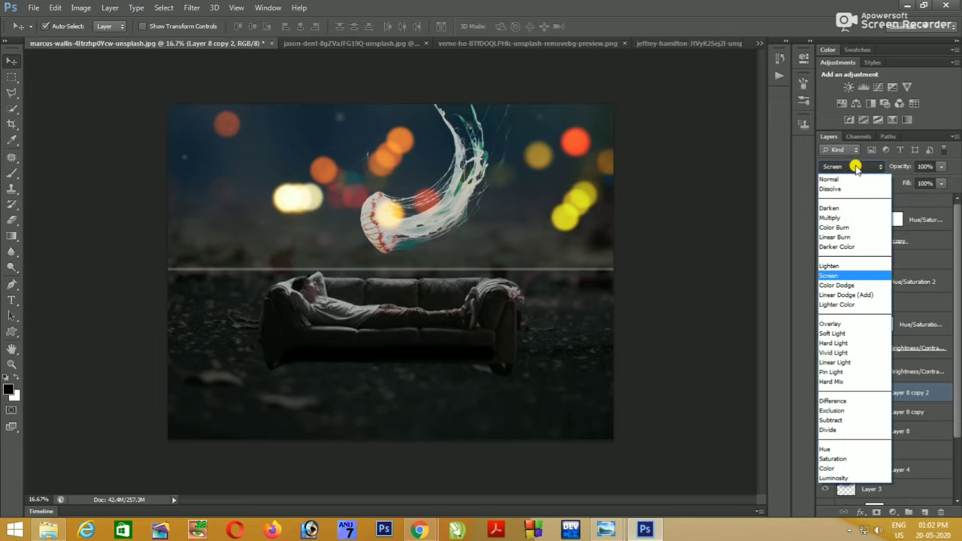
click(853, 258)
- Select the bokeh and Layer 8 layers and shift the bokeh lights up and right
click(430, 220)
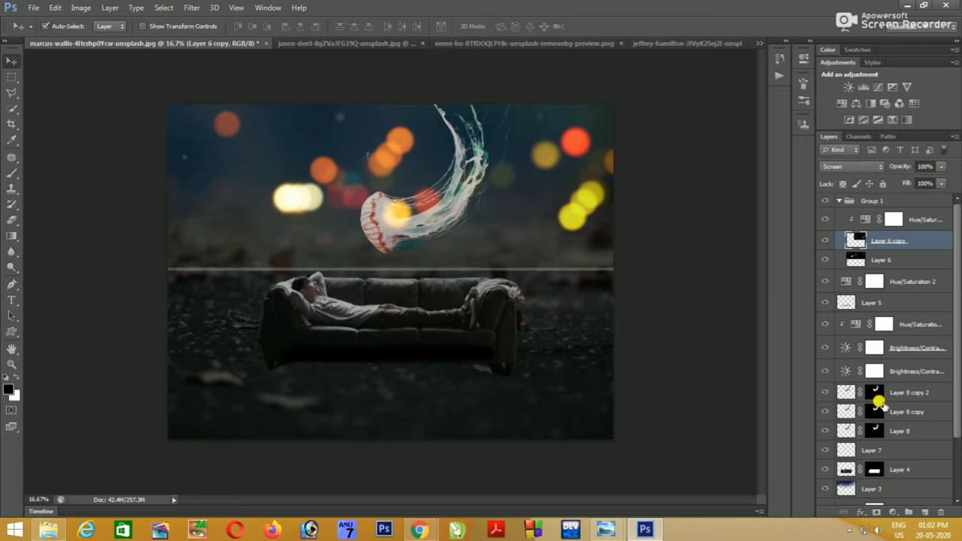
click(846, 430)
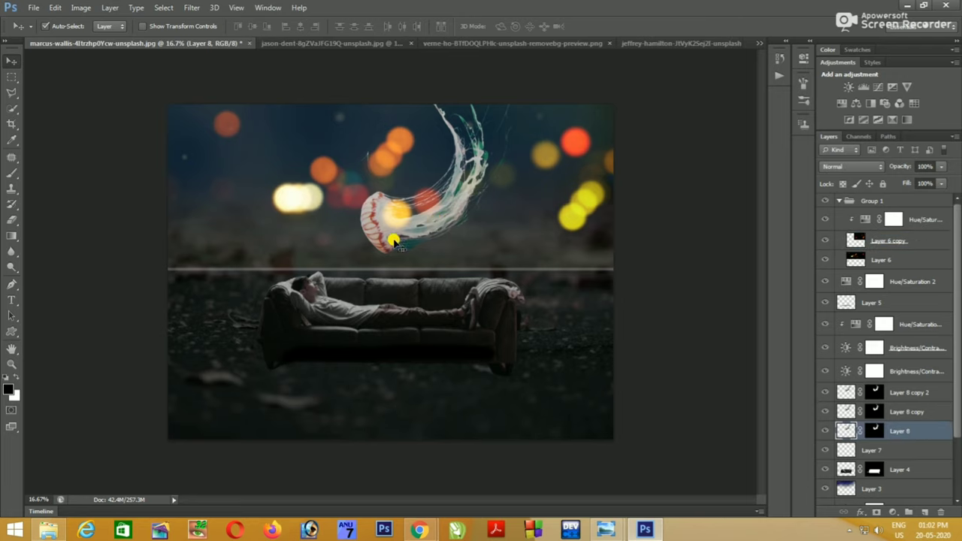
drag(397, 243, 472, 211)
click(846, 407)
click(870, 411)
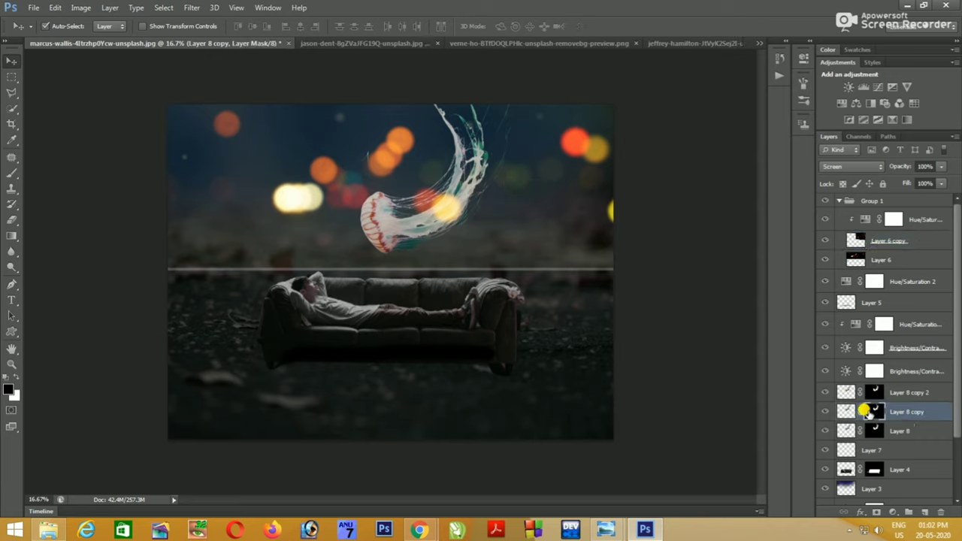
drag(429, 221, 440, 215)
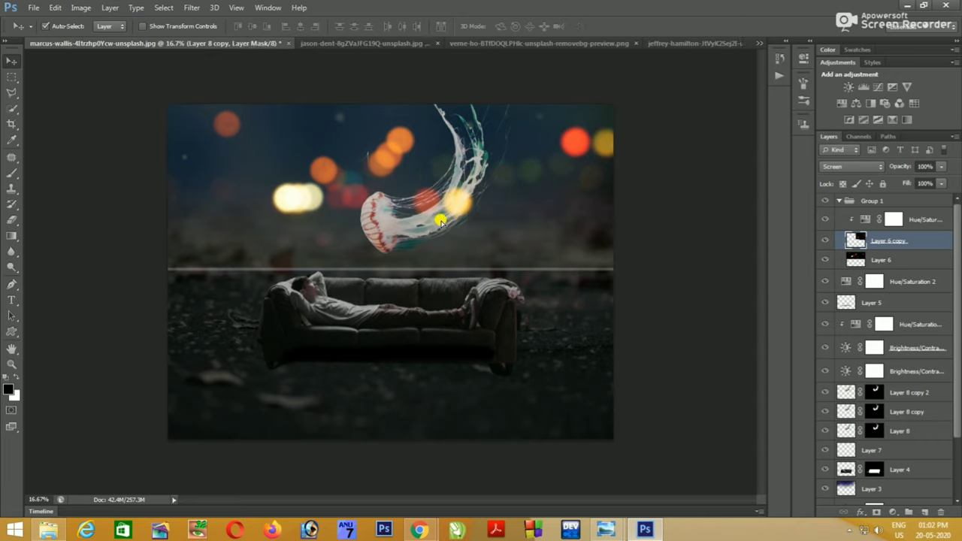
click(336, 236)
- Step back and forward through history, then set Layer 8 copy 2 to Hard Light
key(ctrl+alt+z)
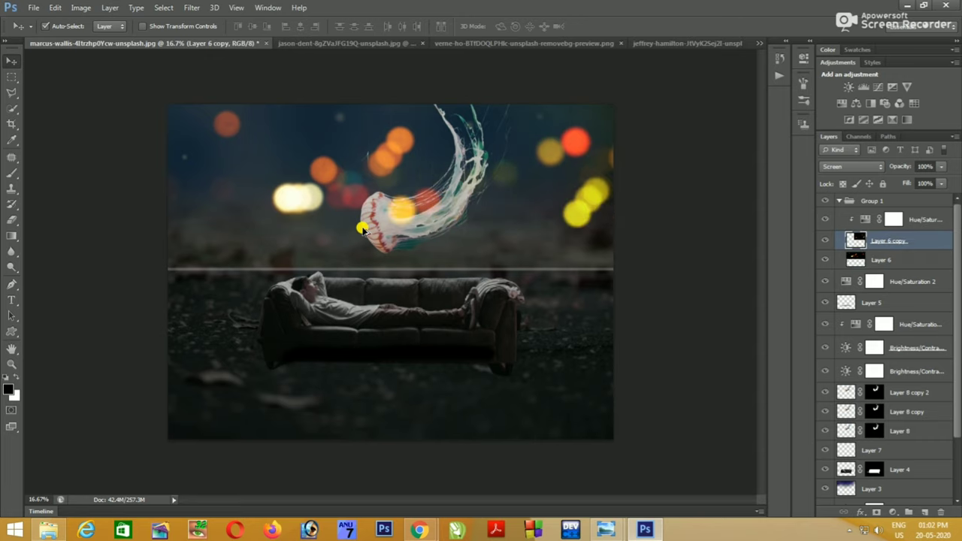
key(ctrl+alt+z)
key(ctrl+alt+z)
key(ctrl+alt+z)
key(ctrl+shift+z)
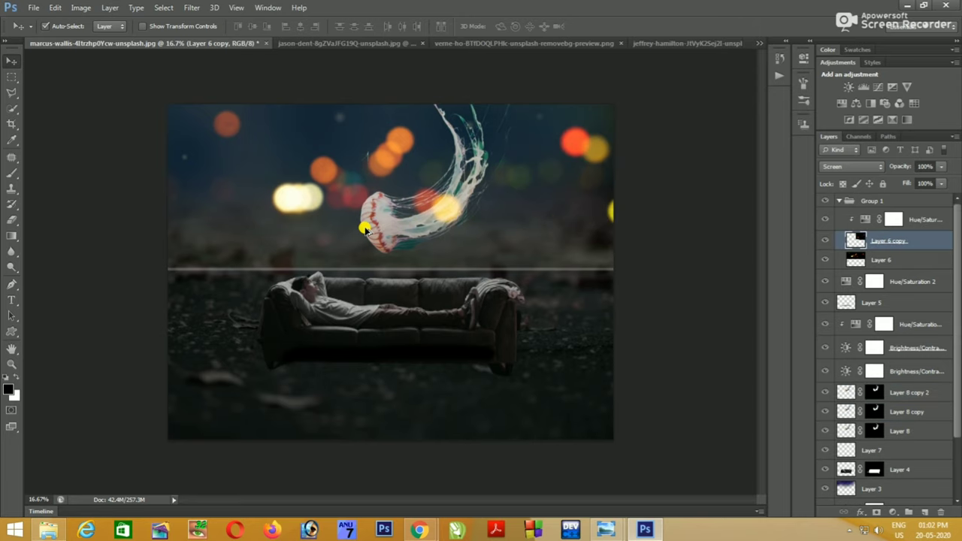
key(ctrl+shift+z)
key(ctrl+shift+z)
key(ctrl+shift+z)
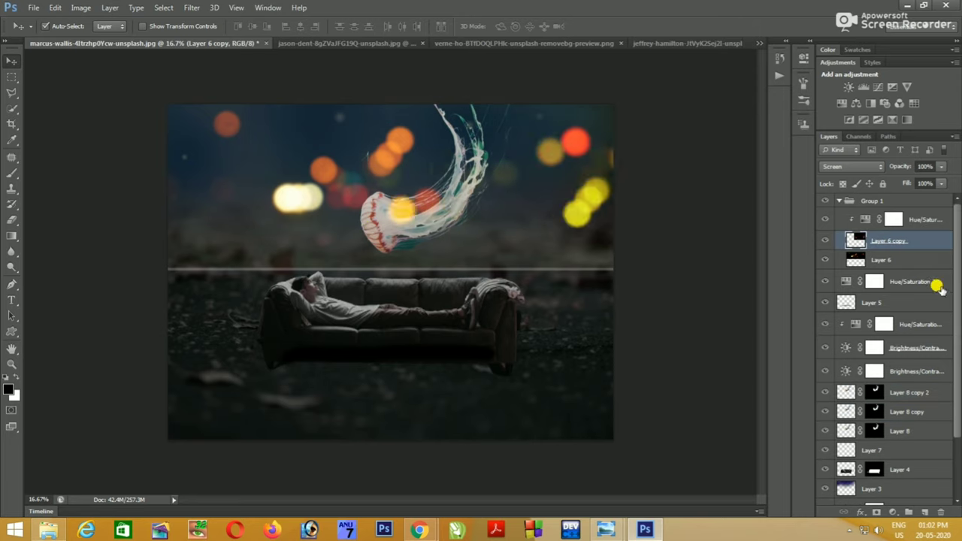
click(846, 389)
click(870, 167)
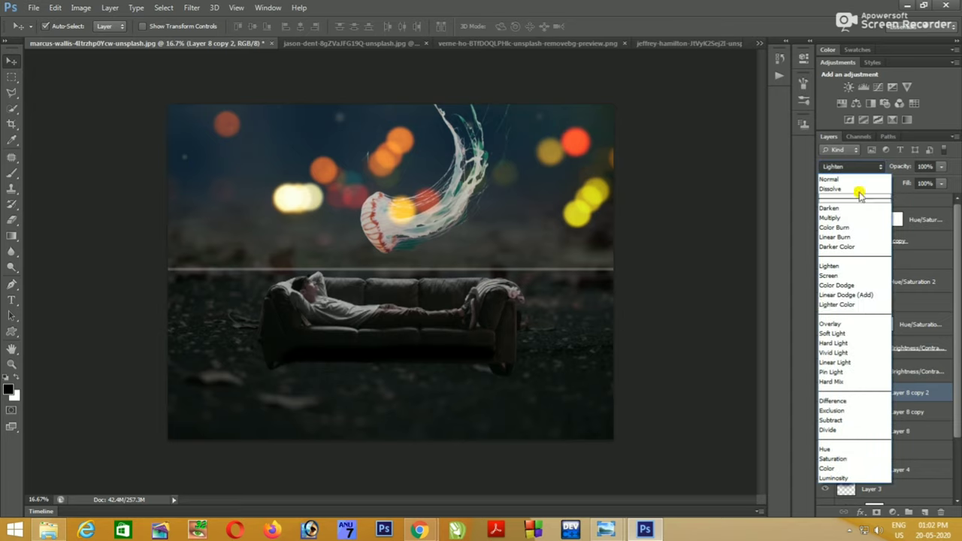
click(857, 343)
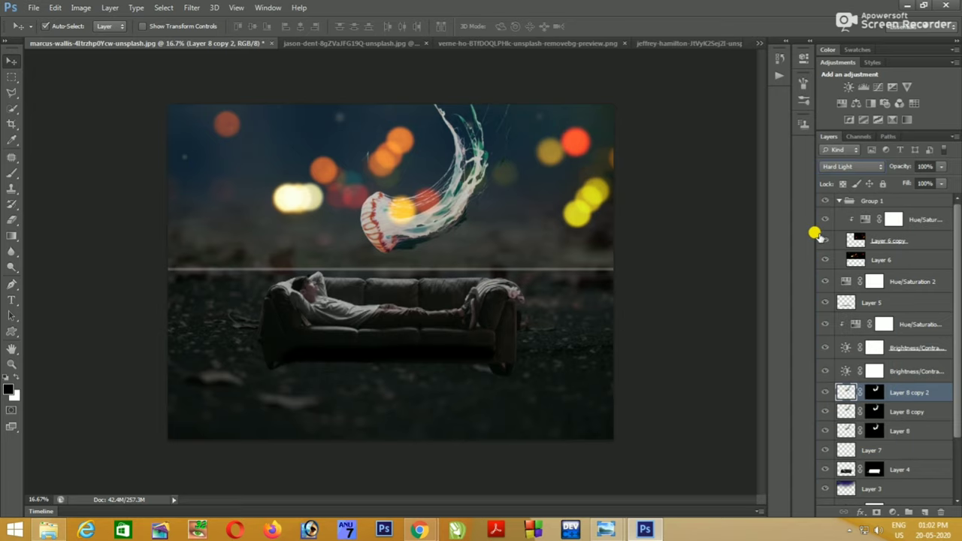
- Set Layer 6 copy to Lighten and Layer 8 copy 2 to Overlay blending
click(846, 240)
click(850, 166)
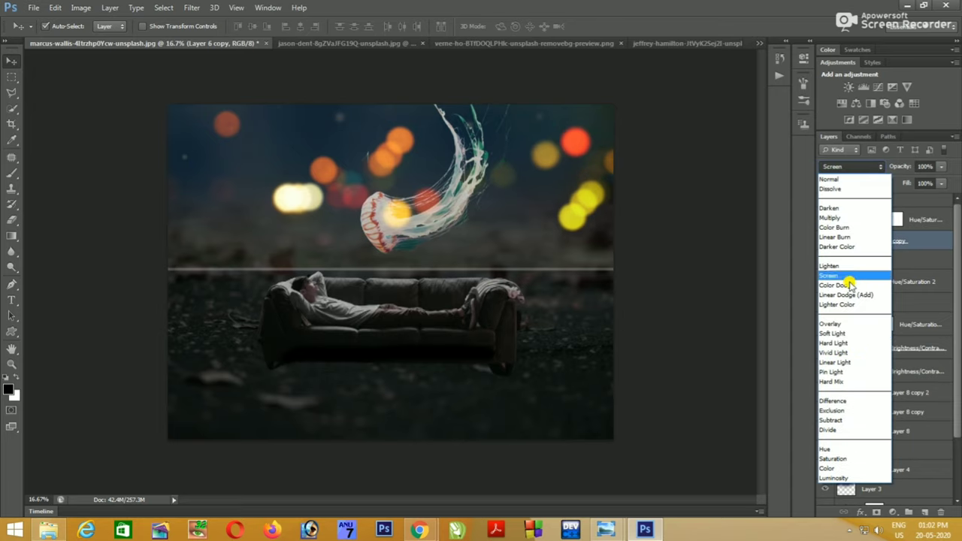
click(837, 266)
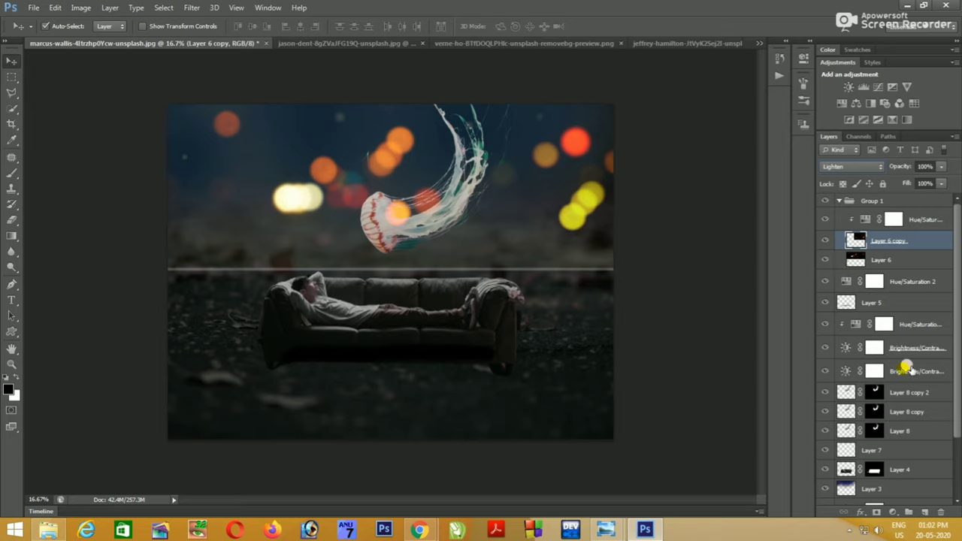
click(901, 391)
click(833, 167)
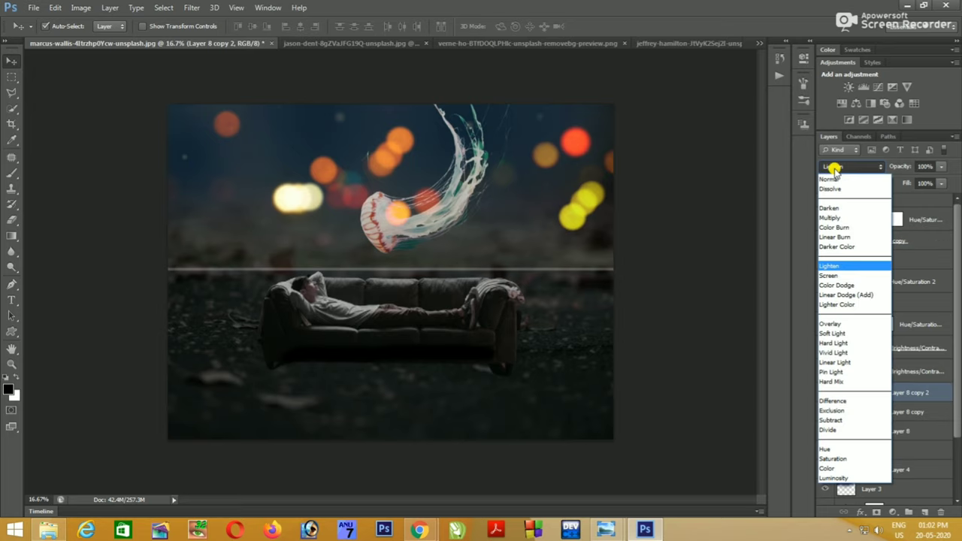
click(857, 324)
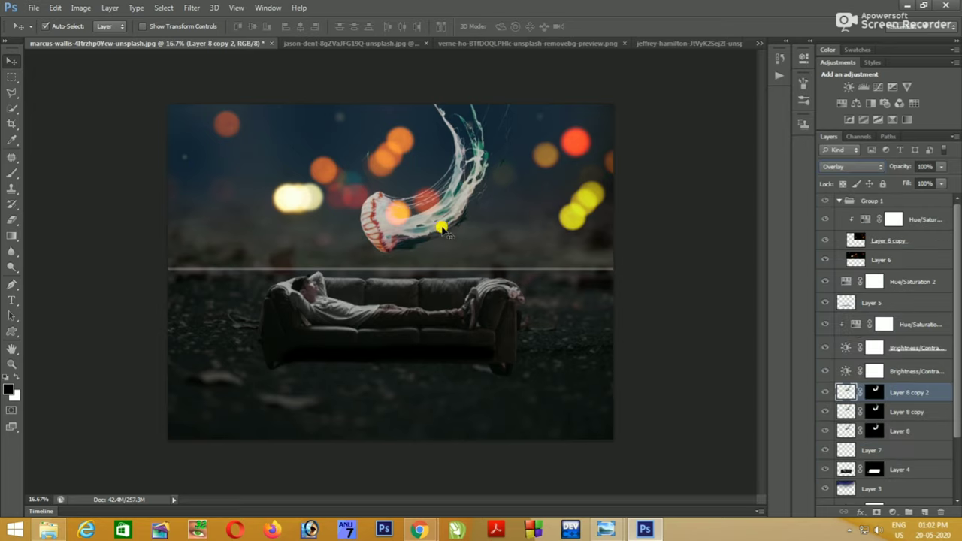
- Reposition the bokeh lights up and left and bring the YouTube tutorial forward
drag(442, 229, 472, 212)
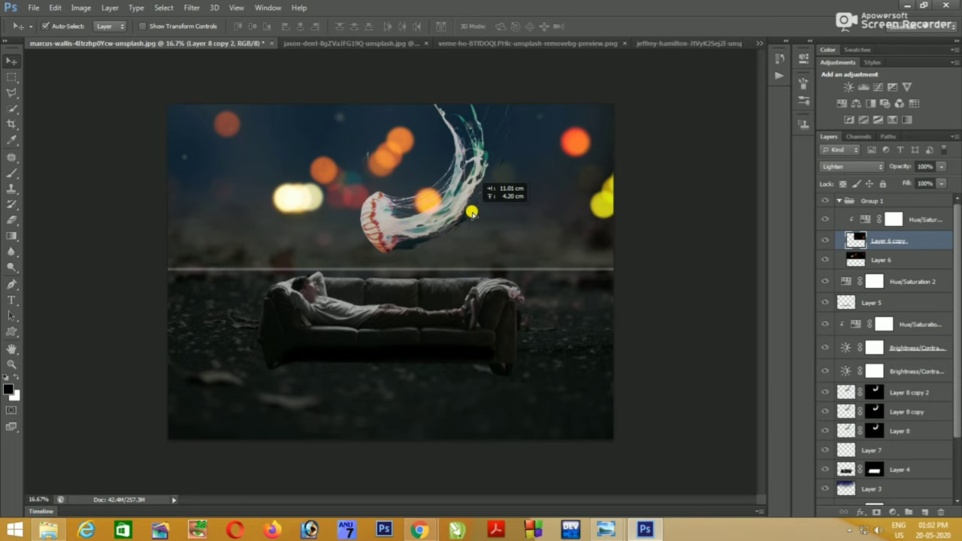
drag(471, 213, 380, 183)
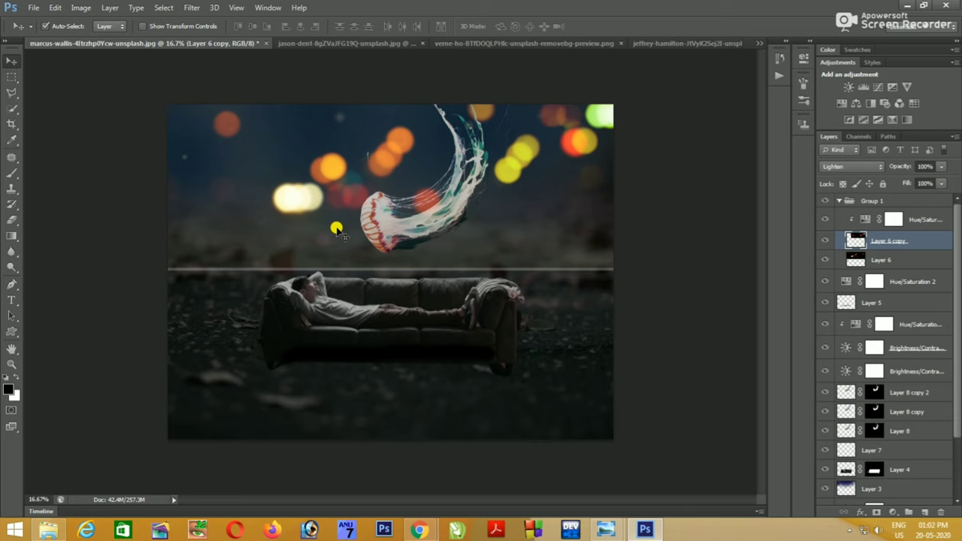
mouse_move(419, 530)
click(433, 481)
- Skip the YouTube tutorial ahead to about 9:00 and minimize the browser
scroll(409, 316, up, 2)
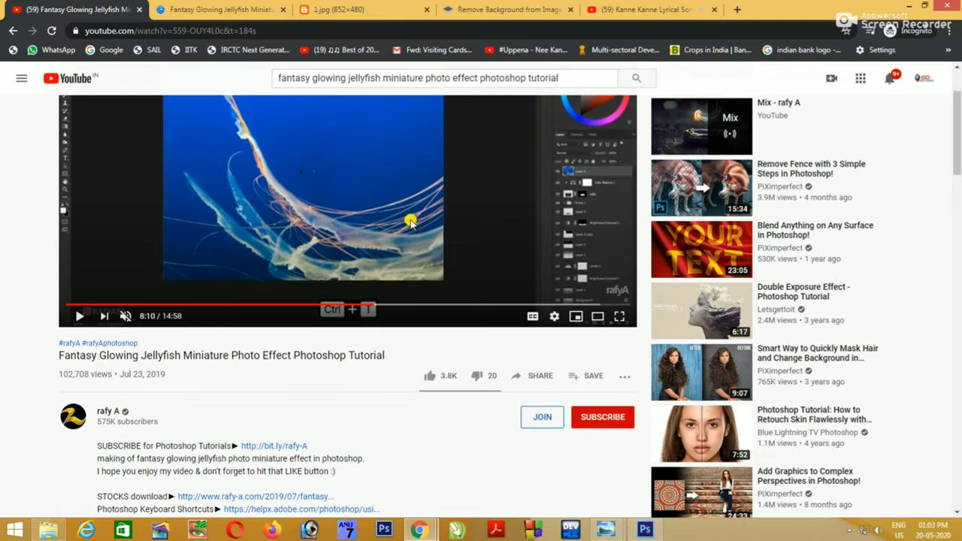
mouse_move(395, 365)
mouse_down()
mouse_move(416, 364)
mouse_move(402, 360)
mouse_up()
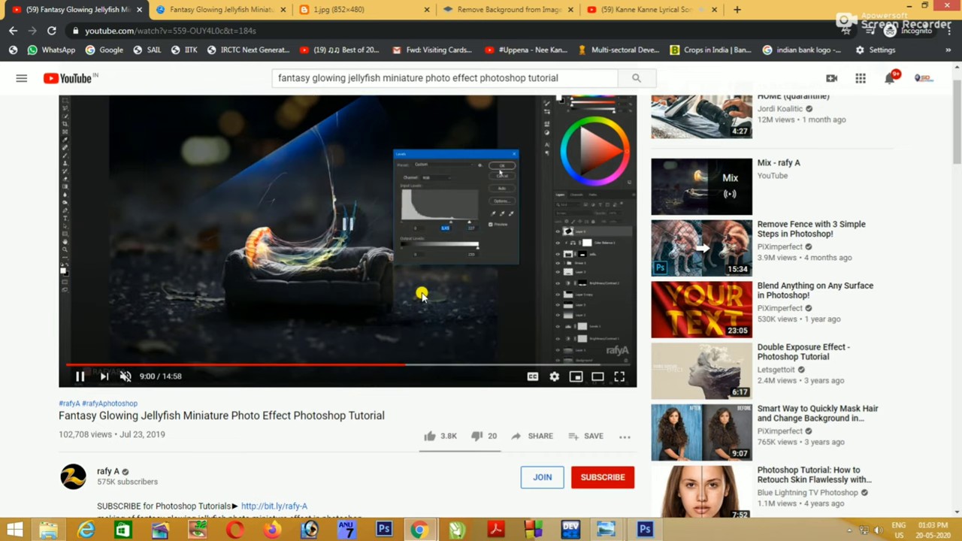
click(911, 6)
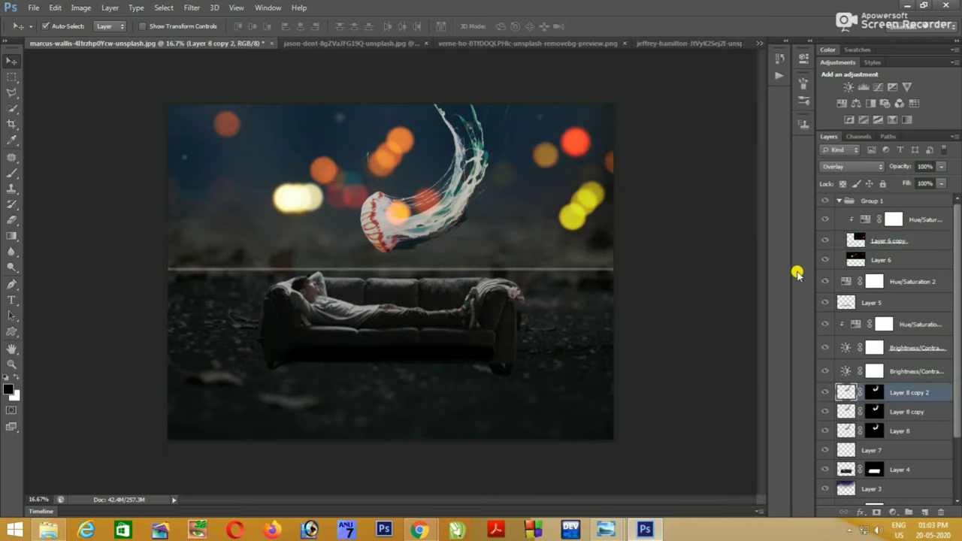
- Delete the white jellyfish layers and drag the orange jellyfish into the composite as Layer 8
key(Delete)
key(Delete)
key(Delete)
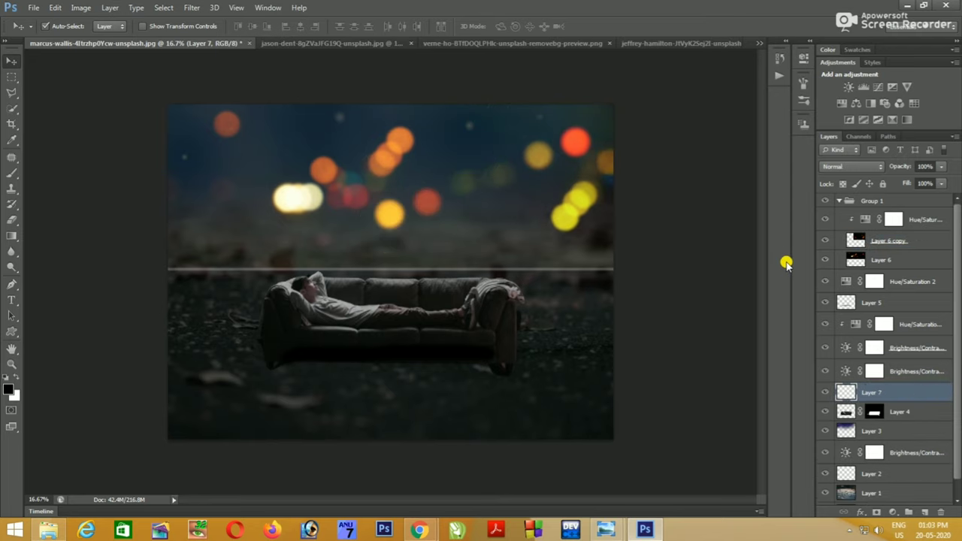
click(619, 43)
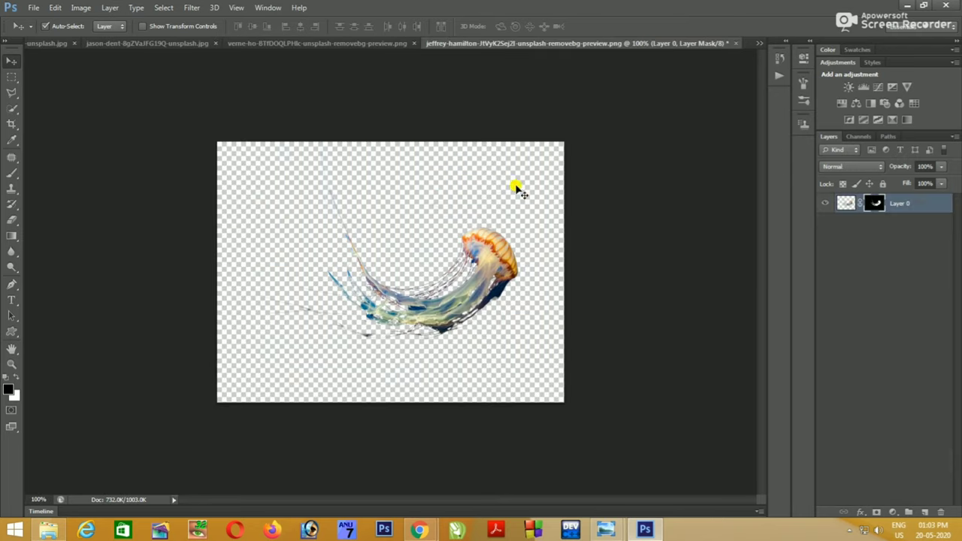
mouse_move(516, 187)
mouse_down()
mouse_move(92, 54)
mouse_move(112, 43)
mouse_up()
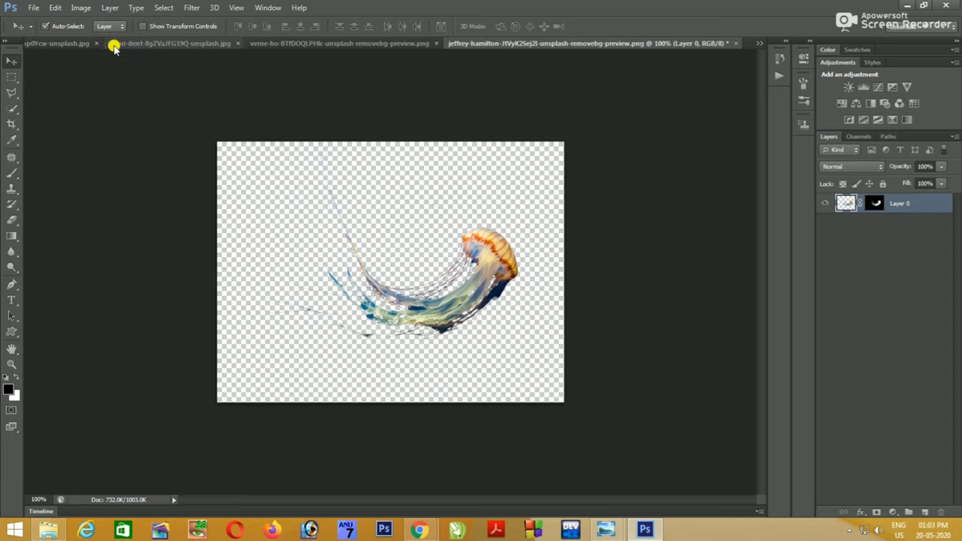
drag(301, 217, 81, 45)
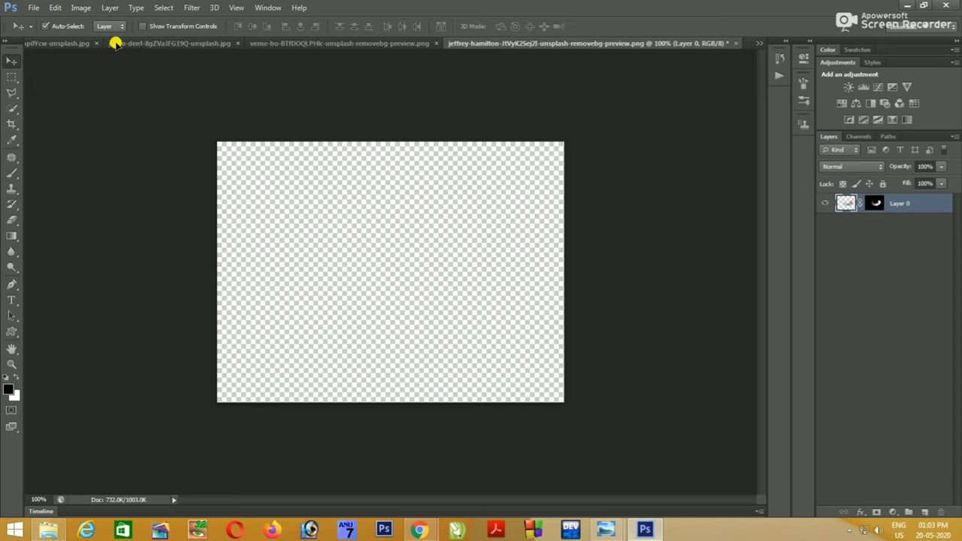
mouse_move(81, 45)
mouse_down()
mouse_move(374, 187)
mouse_move(549, 215)
mouse_move(481, 239)
mouse_up()
- Flip the orange jellyfish horizontally, rotate it about 47°, and nudge it upward
key(ctrl+t)
right_click(530, 255)
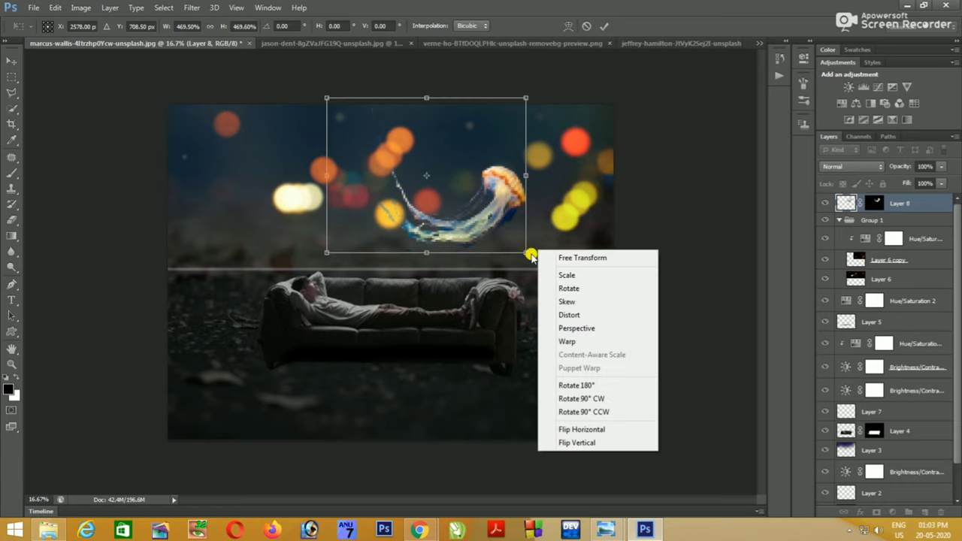
right_click(490, 240)
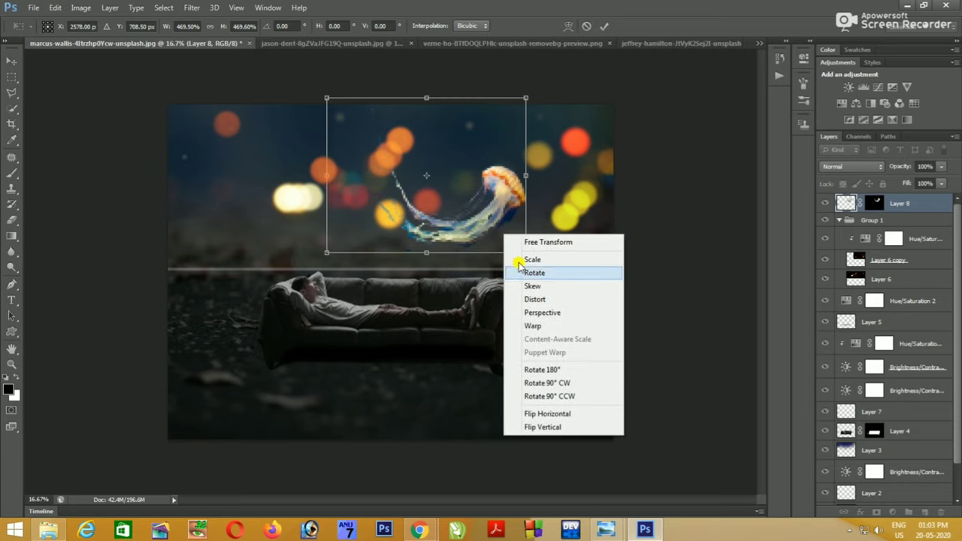
click(557, 412)
drag(531, 268, 583, 151)
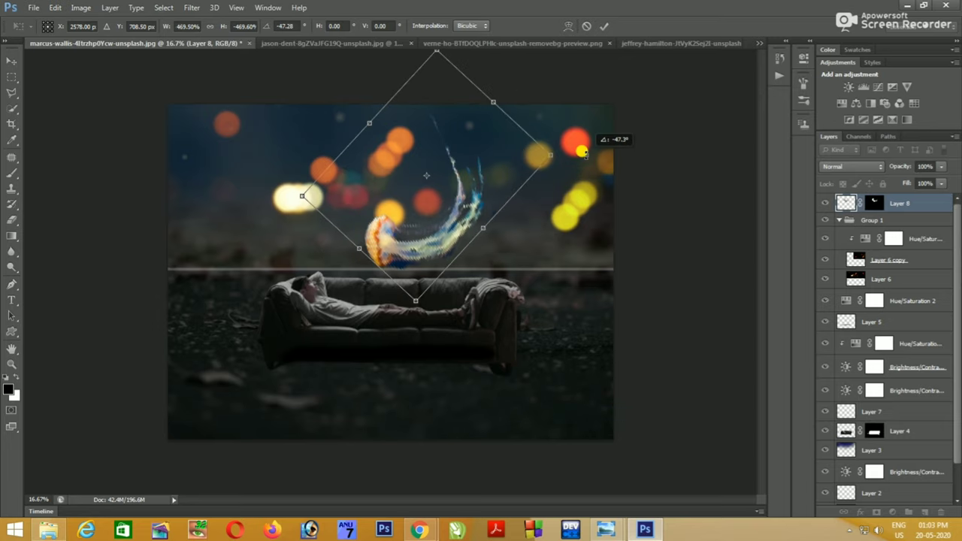
drag(406, 194, 410, 187)
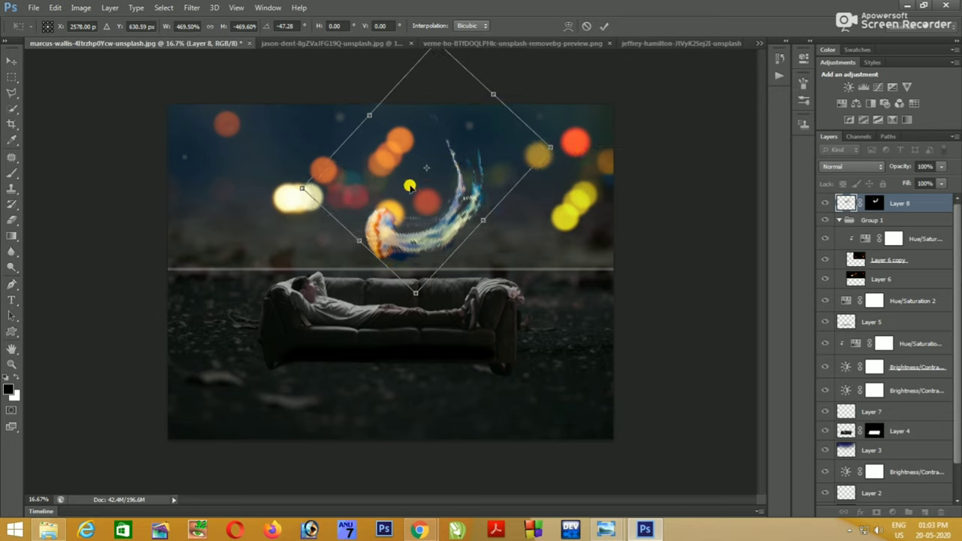
key(Return)
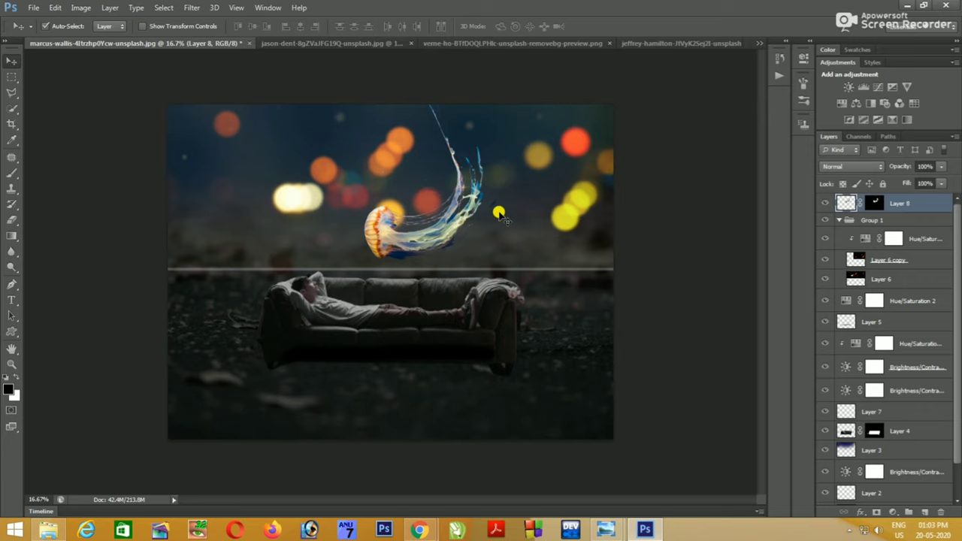
key(ctrl+plus)
- Apply Levels to the jellyfish with midtones at 0.35 and the white point pulled in
key(ctrl+l)
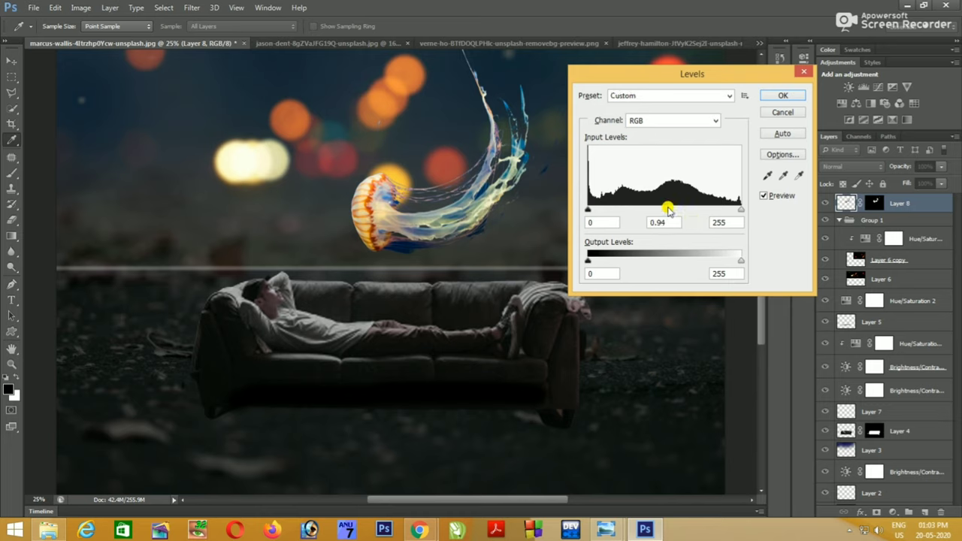
mouse_move(669, 210)
mouse_down()
mouse_move(714, 210)
mouse_move(693, 214)
mouse_move(702, 214)
mouse_up()
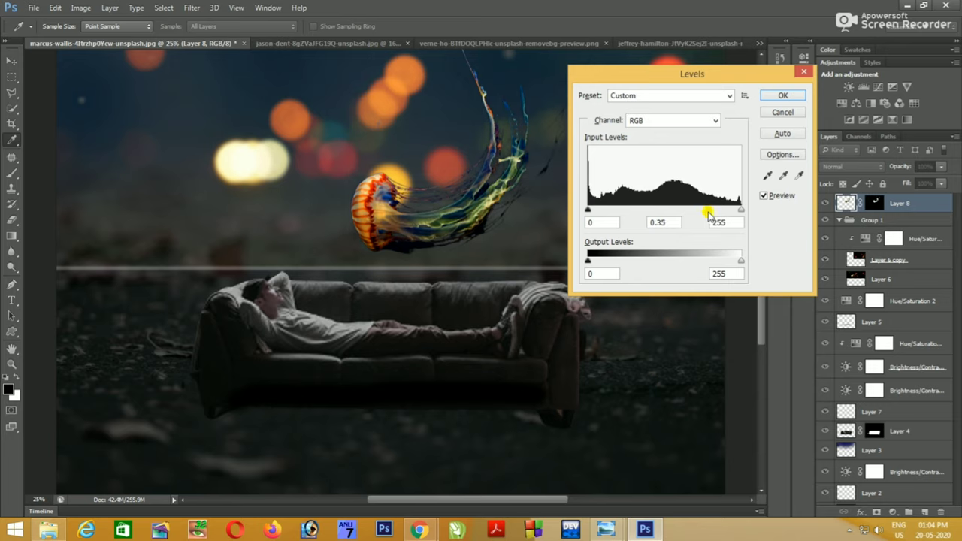
mouse_move(741, 209)
mouse_down()
mouse_move(705, 216)
mouse_move(715, 215)
mouse_up()
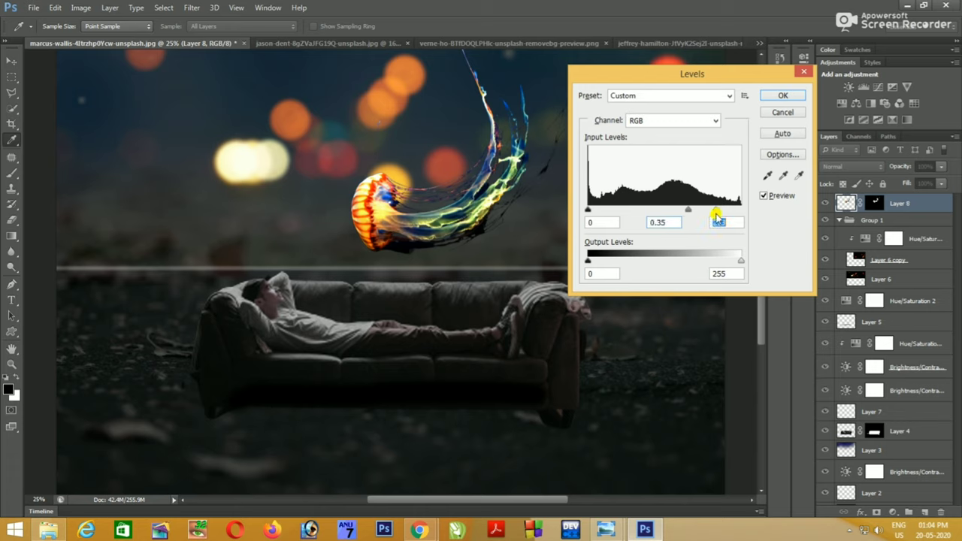
click(783, 95)
key(v)
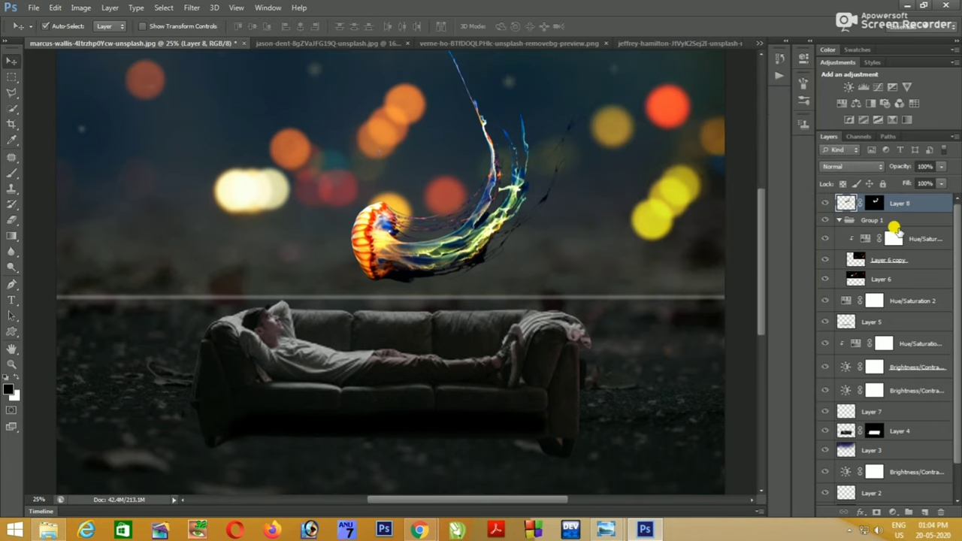
- Duplicate the jellyfish layer and set the copy to Screen blending
key(ctrl+j)
click(851, 166)
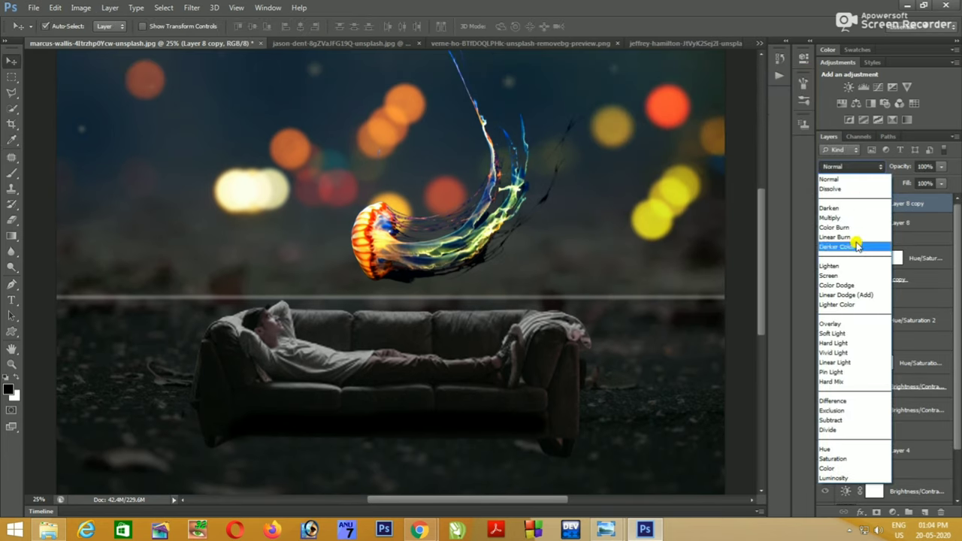
click(857, 267)
click(852, 168)
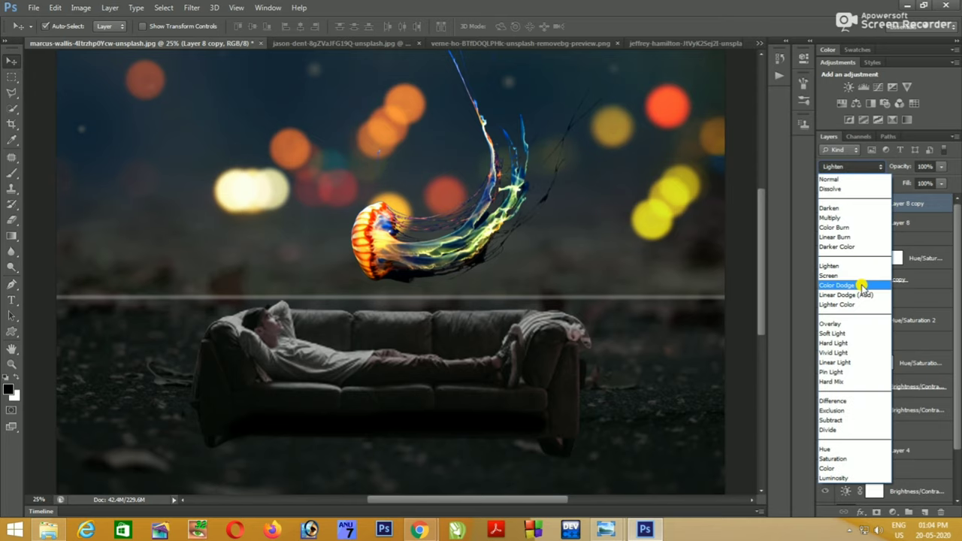
click(855, 271)
click(863, 169)
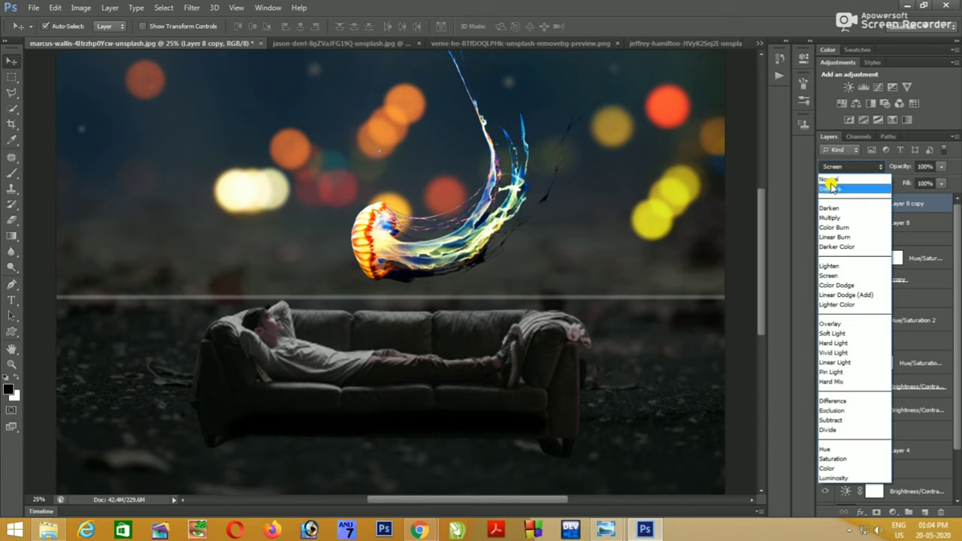
click(751, 200)
- Duplicate the jellyfish copy again and set the new copy to Lighten
key(ctrl+j)
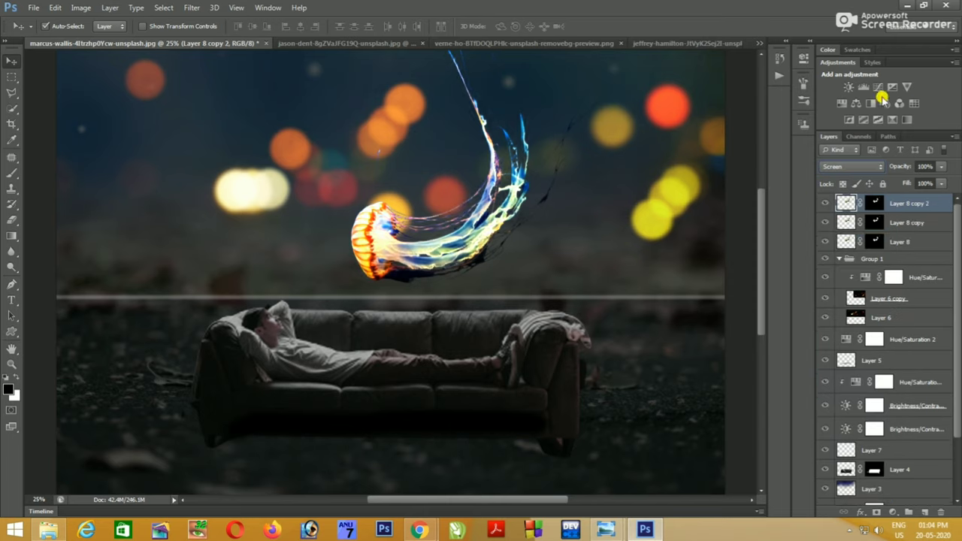
click(852, 166)
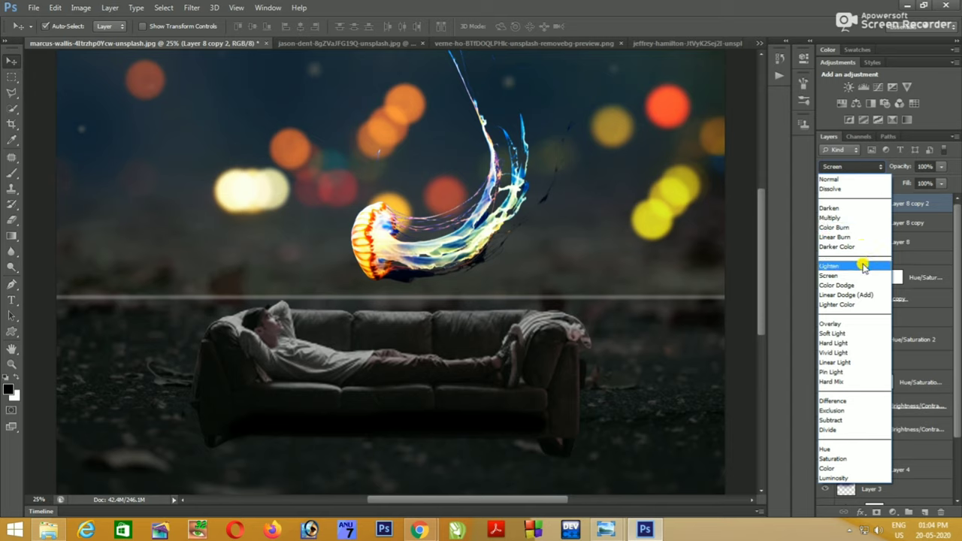
click(863, 266)
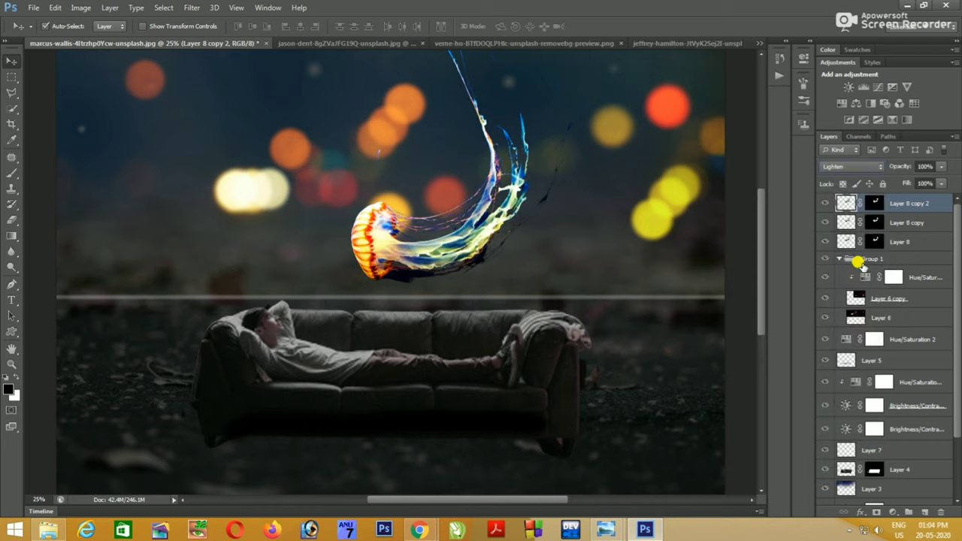
click(11, 220)
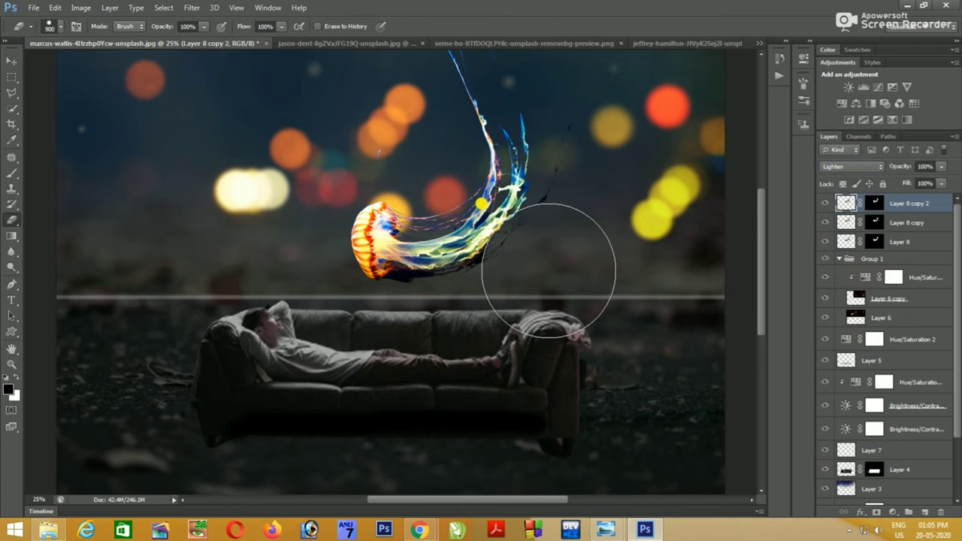
- Shrink the eraser to 250 and select the original jellyfish layer, Layer 8
key(bracketleft)
key(bracketleft)
key(bracketleft)
key(bracketleft)
key(bracketleft)
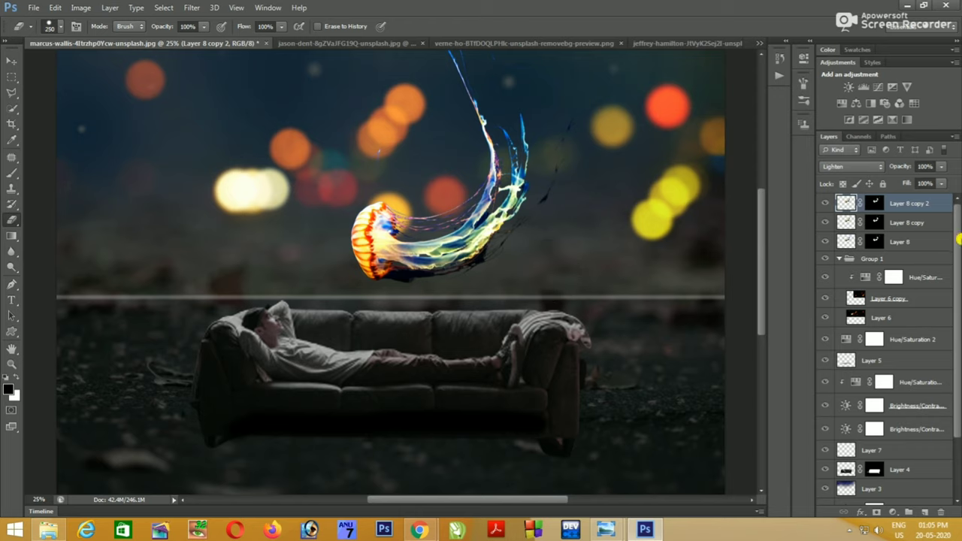
click(836, 248)
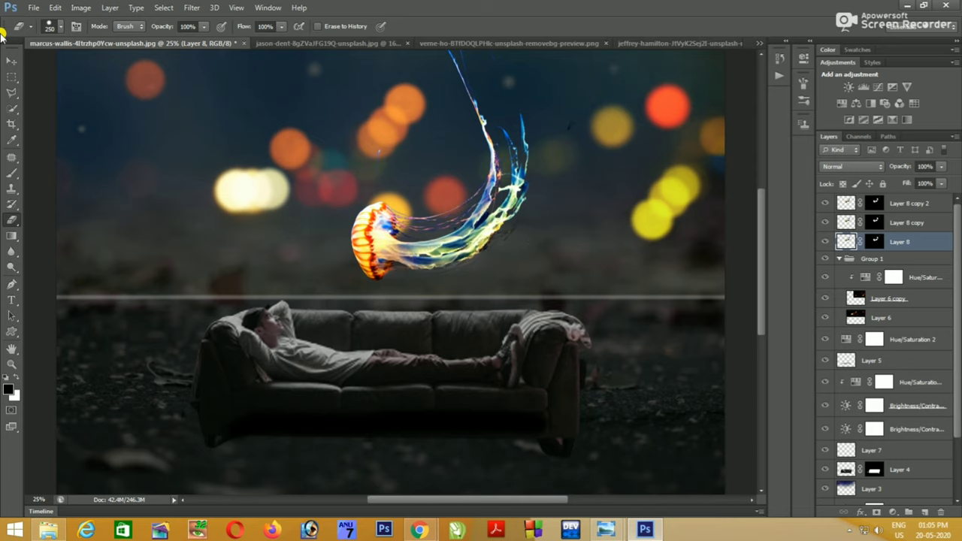
key(v)
scroll(459, 194, up, 1)
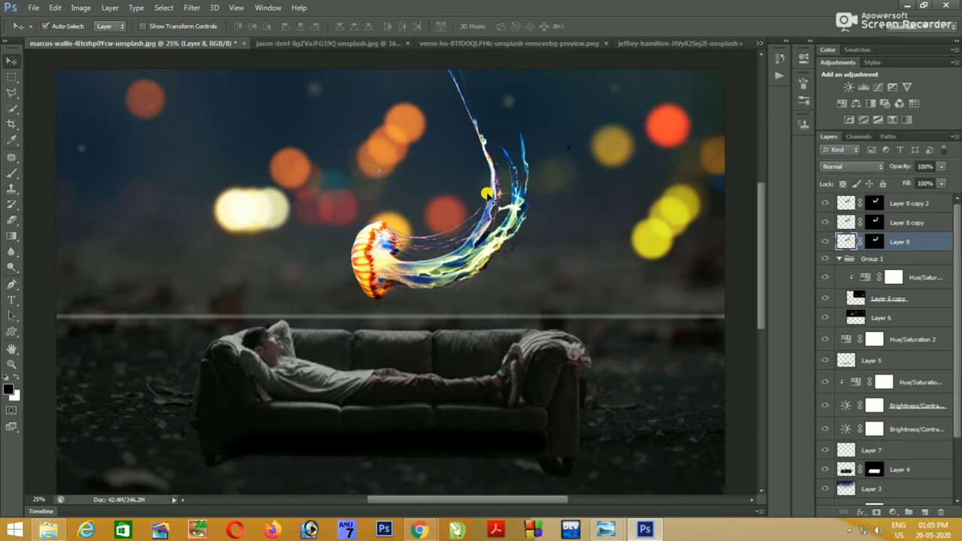
click(11, 220)
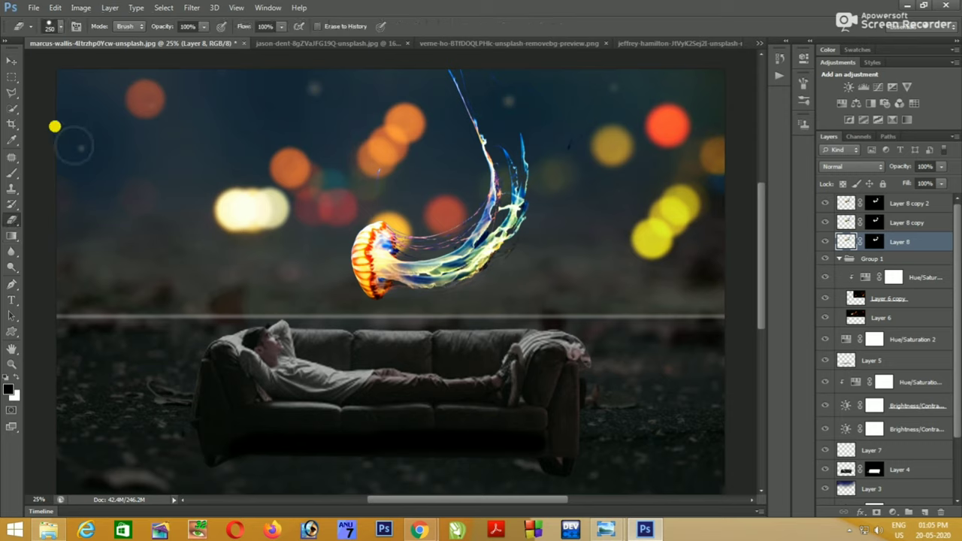
- Add a new layer and a Hue/Saturation adjustment with Hue at -8
click(925, 512)
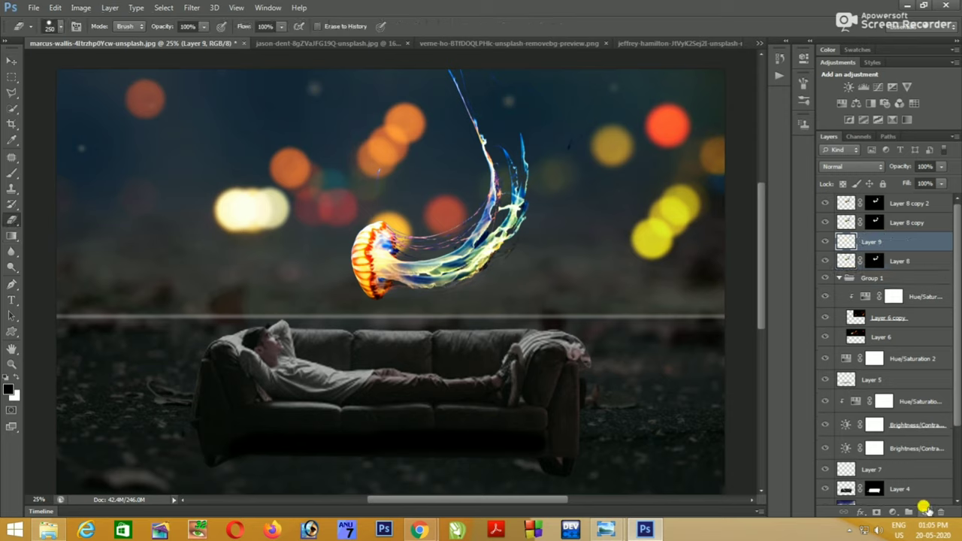
click(893, 512)
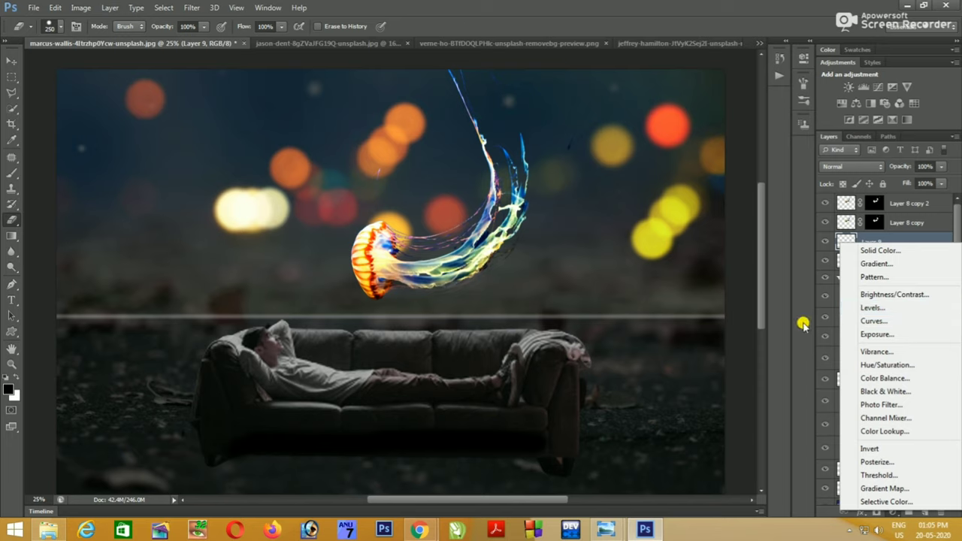
click(901, 364)
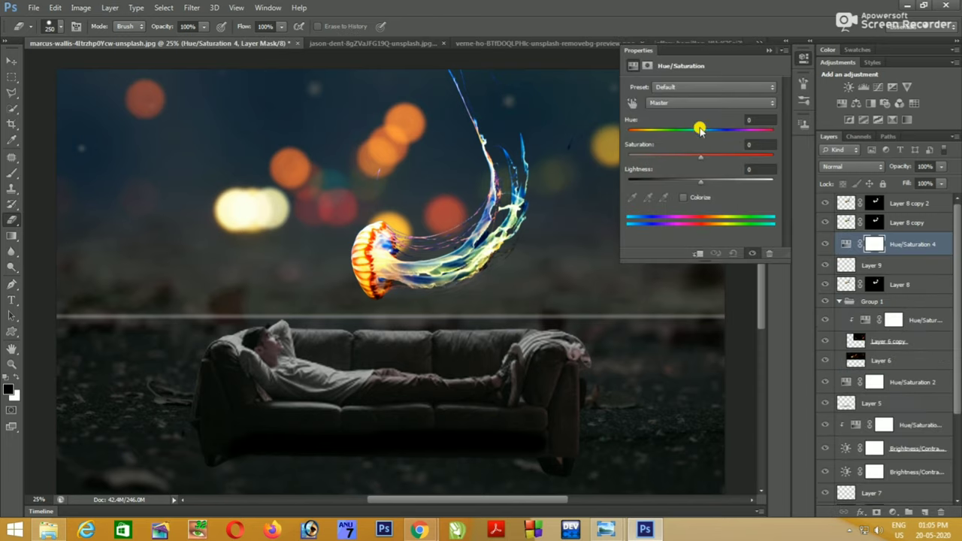
drag(700, 129, 689, 131)
click(820, 43)
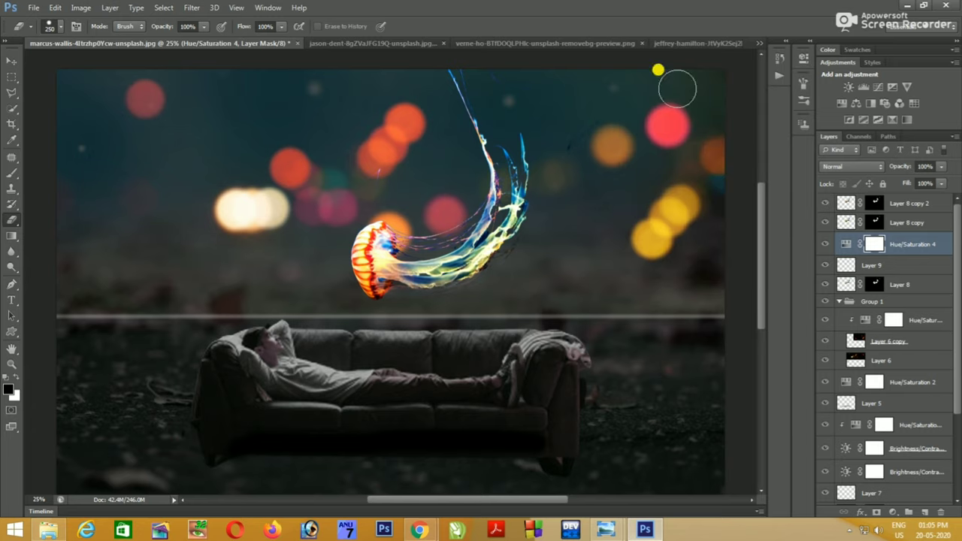
click(9, 62)
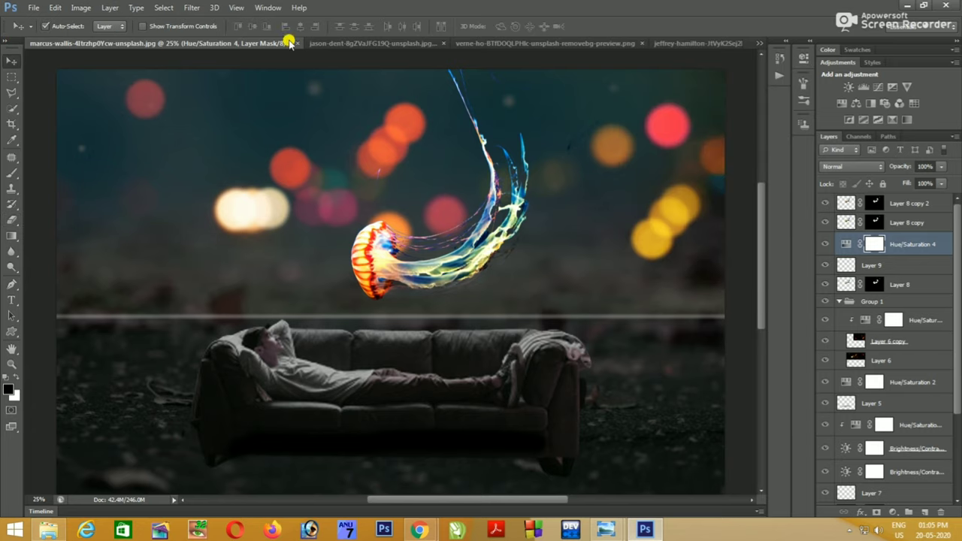
- Look through the sofa, bokeh and composite documents, ending on the jellyfish cut-out
click(340, 43)
click(629, 42)
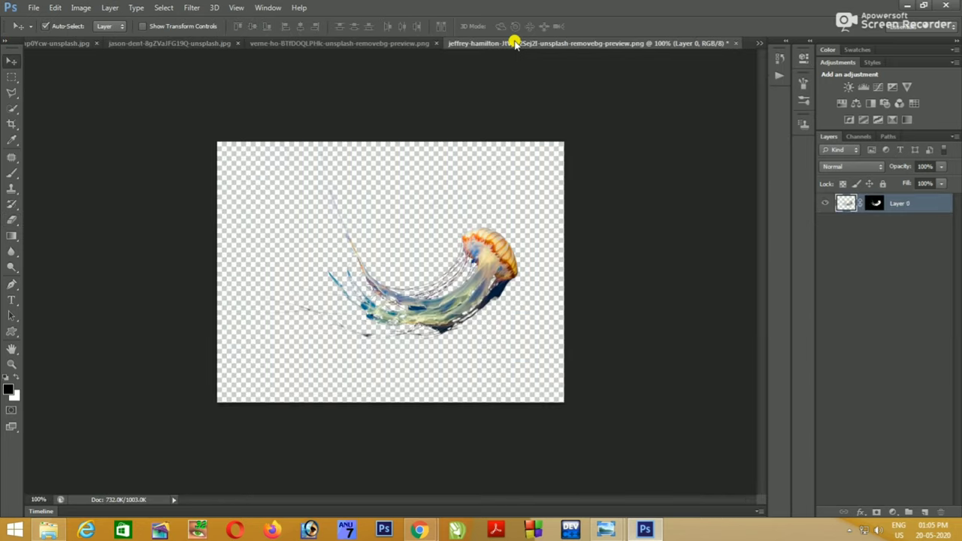
click(300, 43)
click(124, 43)
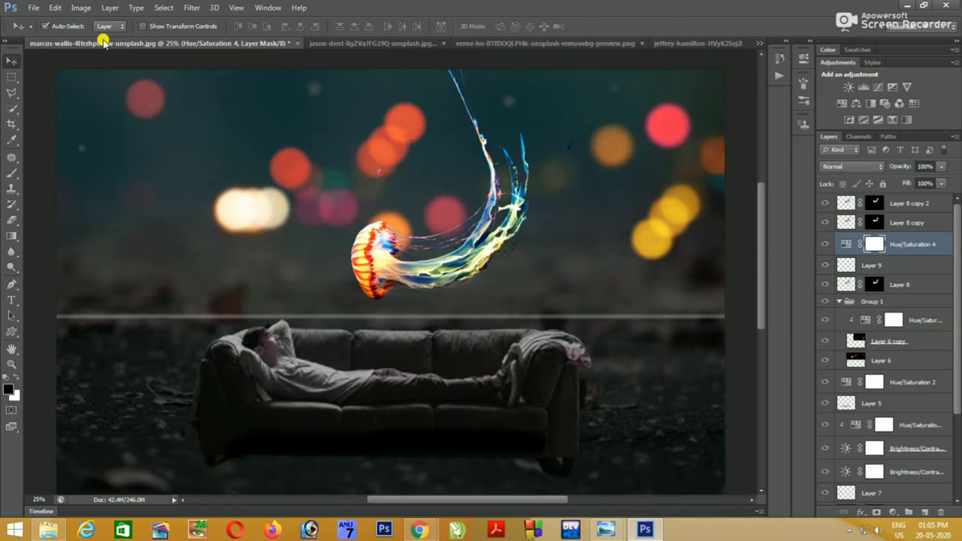
click(401, 43)
click(639, 43)
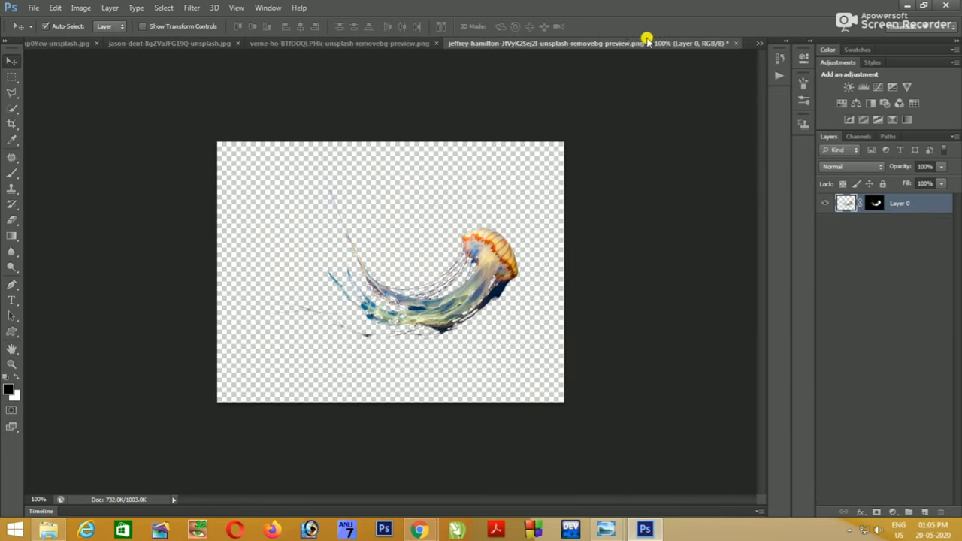
- Start opening a file from the composite and browse through Libraries, This PC and Downloads
click(69, 43)
click(58, 33)
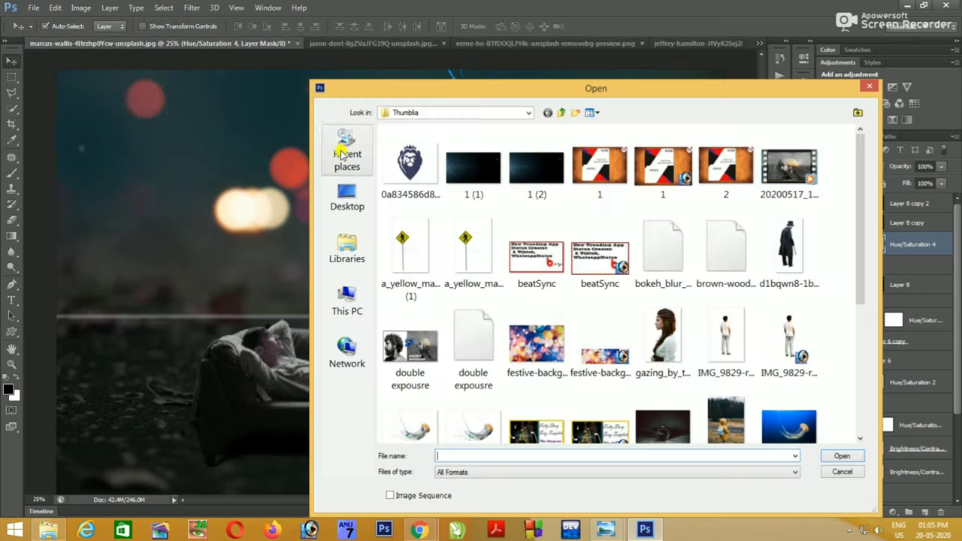
click(343, 258)
click(347, 298)
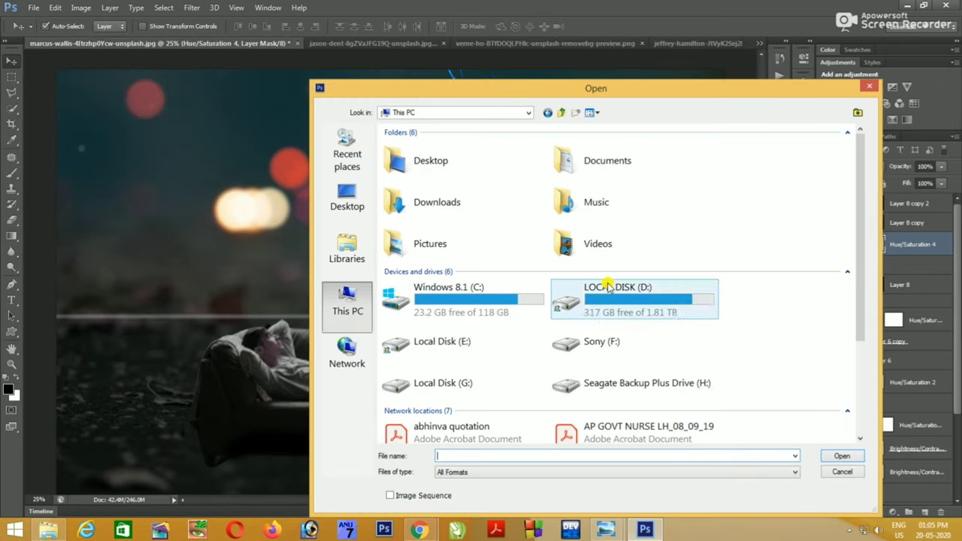
double_click(418, 202)
drag(858, 141, 861, 417)
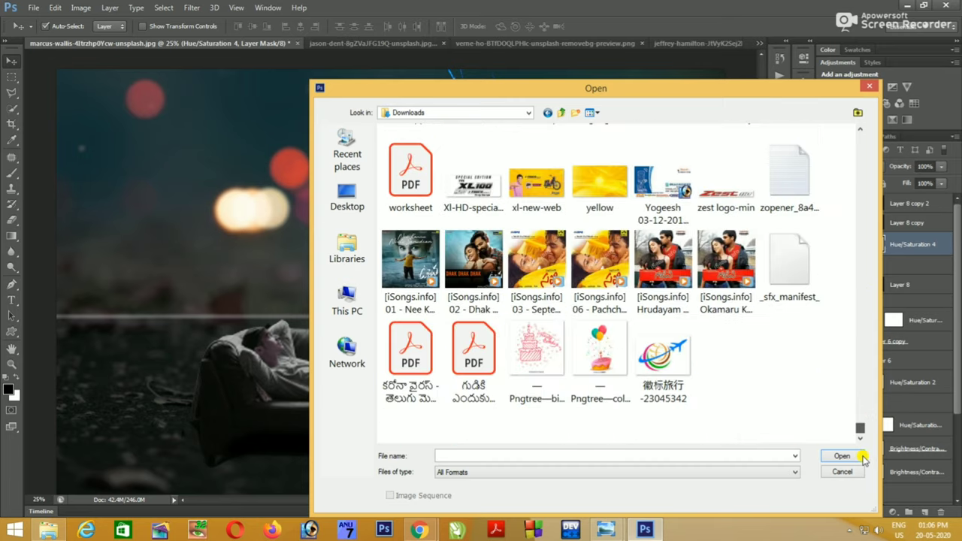
drag(861, 417, 859, 443)
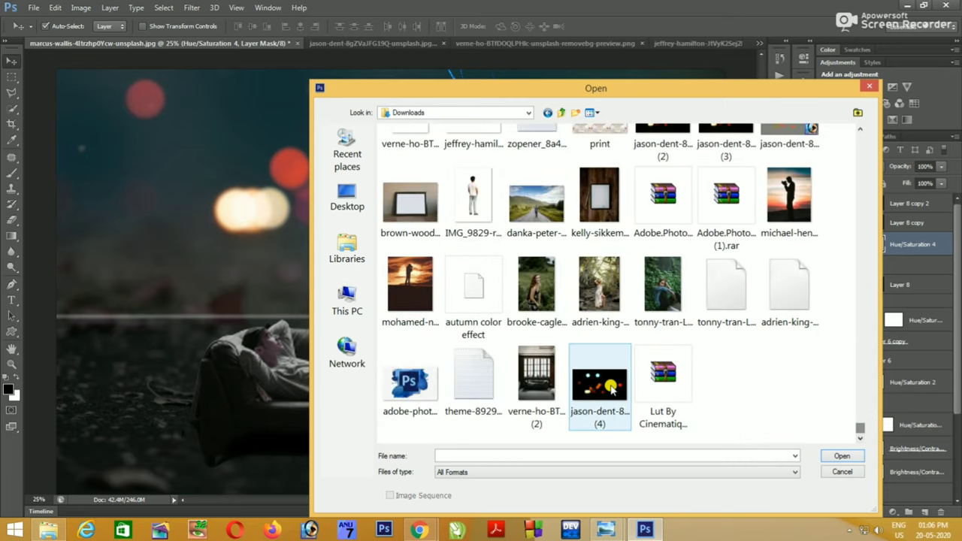
scroll(861, 430, up, 5)
scroll(862, 429, down, 5)
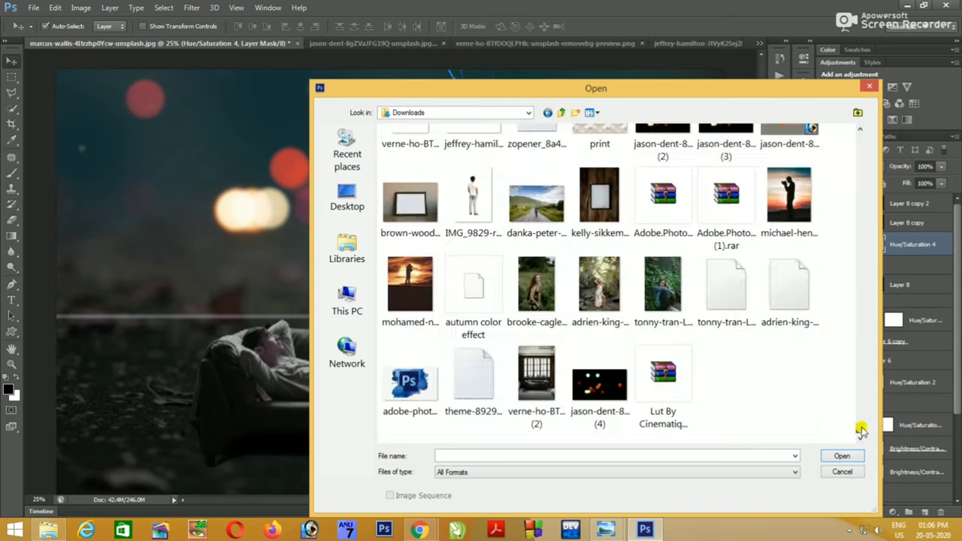
- Open the starfield image '1 (1)' from Desktop > sukumar > Thumblia
click(347, 197)
scroll(511, 233, up, 10)
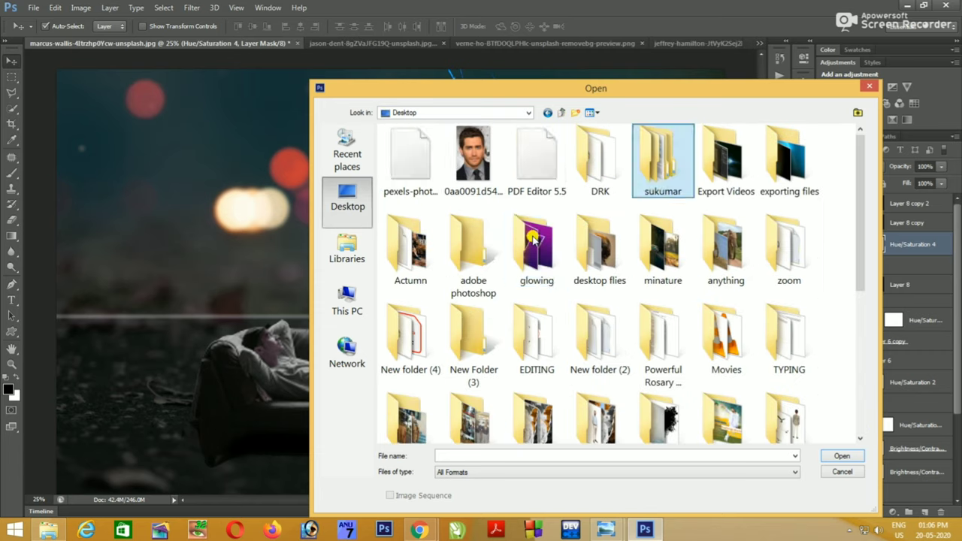
double_click(661, 158)
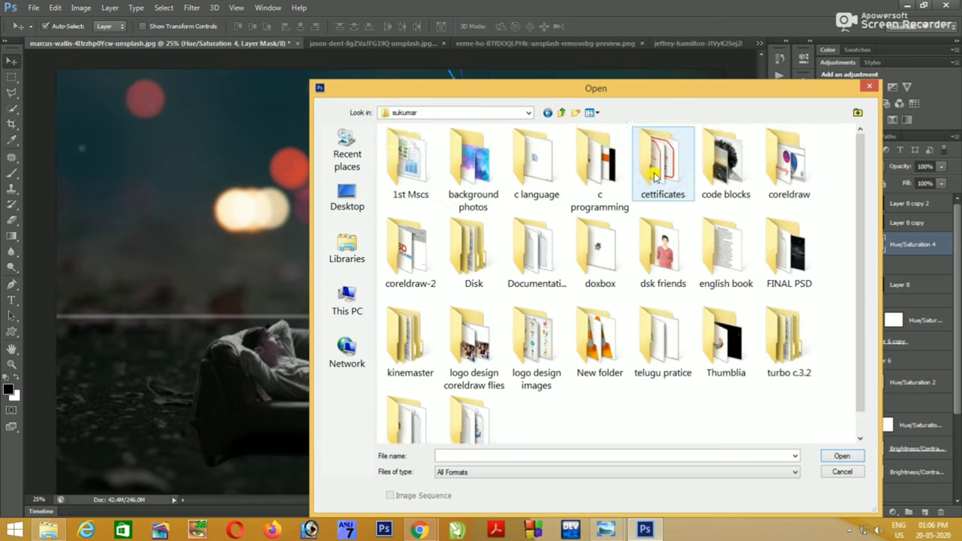
scroll(658, 230, down, 1)
double_click(703, 305)
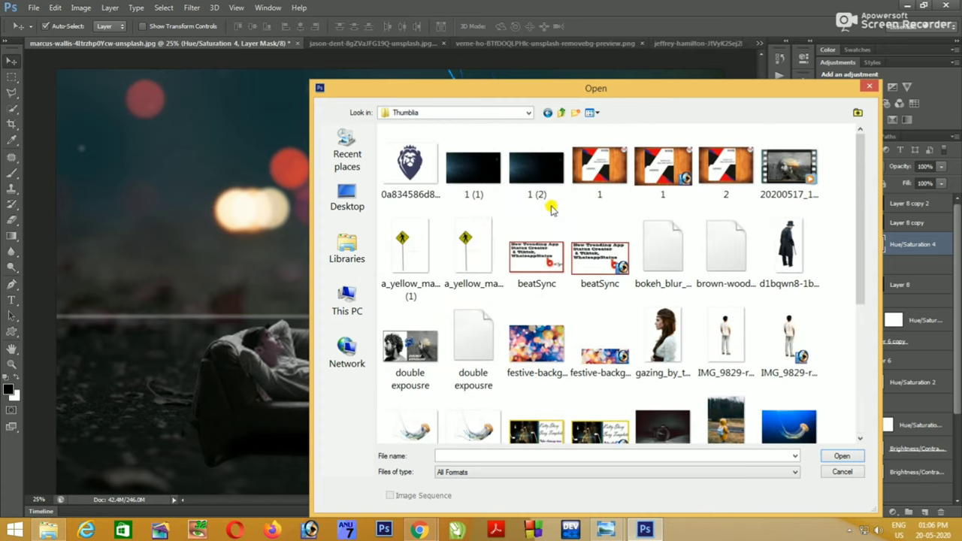
click(549, 199)
click(475, 171)
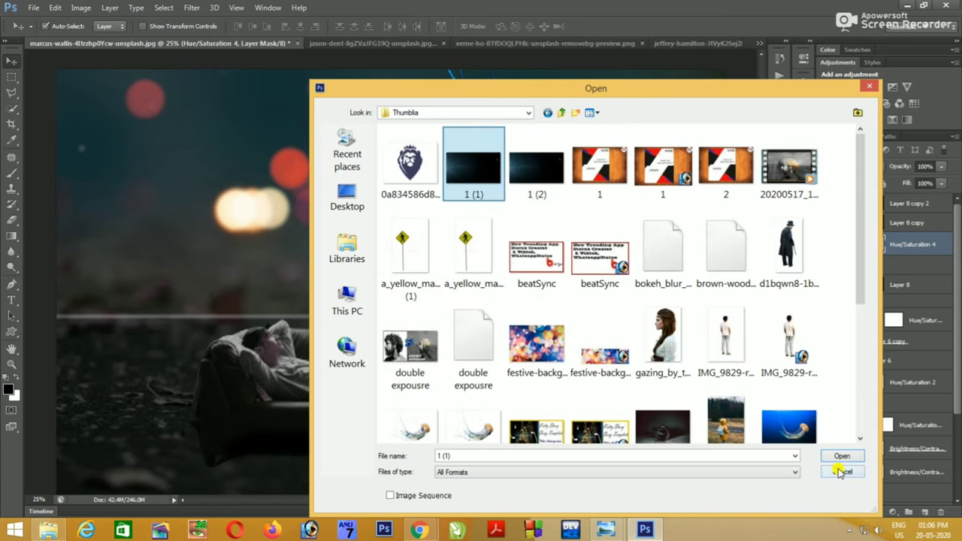
click(840, 456)
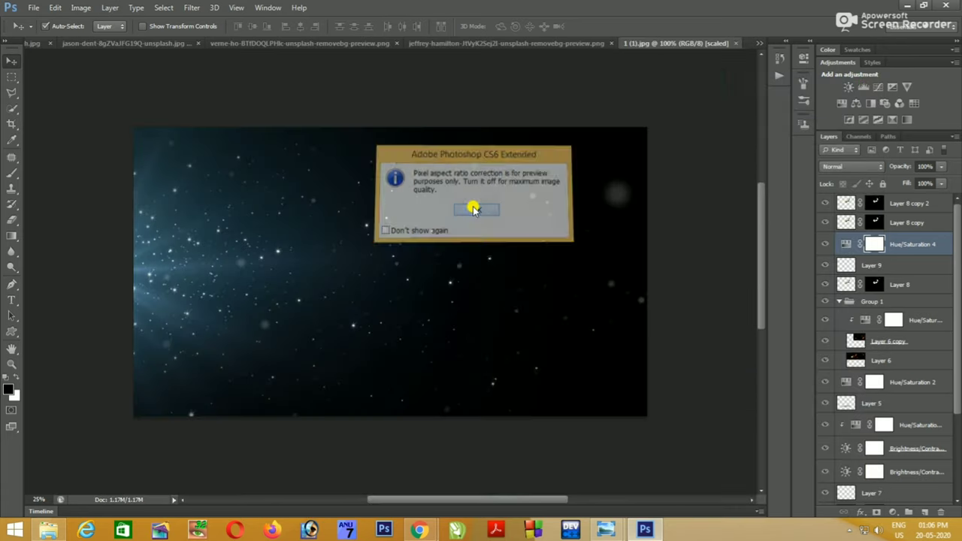
- Unlock the starfield background as Layer 0 and drag it into the sofa composite
click(476, 203)
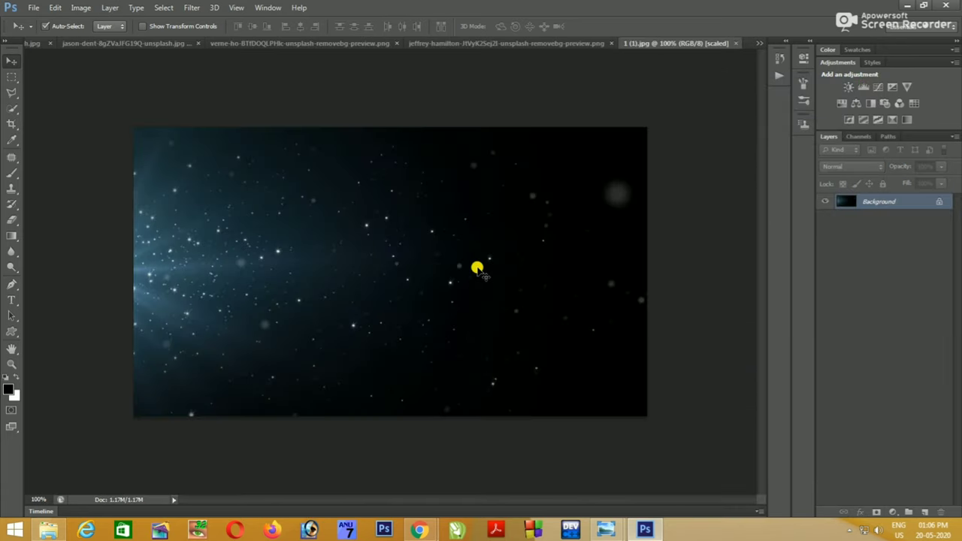
drag(477, 266, 343, 98)
click(499, 205)
double_click(908, 201)
click(570, 140)
mouse_move(464, 238)
mouse_down()
mouse_move(111, 39)
mouse_move(343, 167)
mouse_move(427, 245)
mouse_move(645, 125)
mouse_move(541, 131)
mouse_up()
- Scale the starfield to about 303%, blend it in Screen, and raise it over the sky
key(ctrl+t)
drag(294, 294, 204, 343)
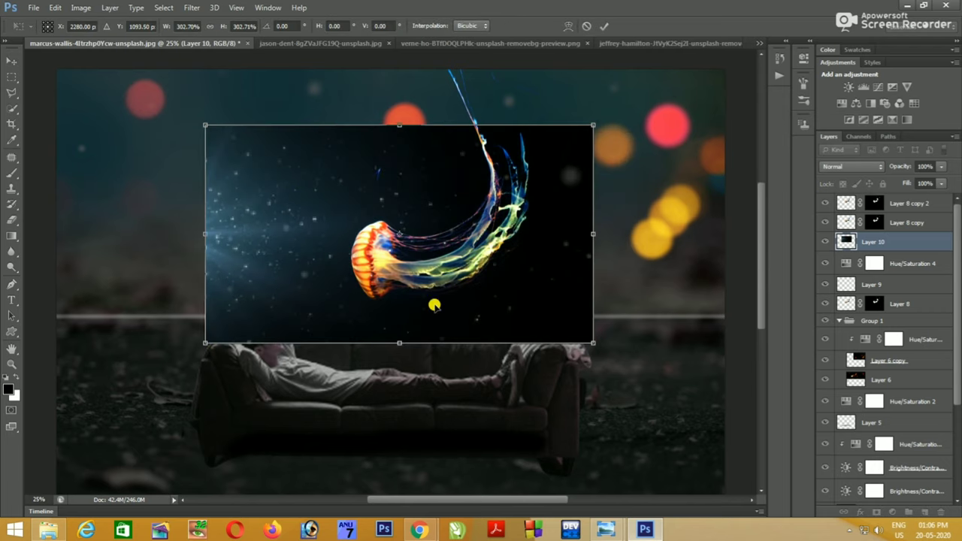
drag(435, 305, 494, 280)
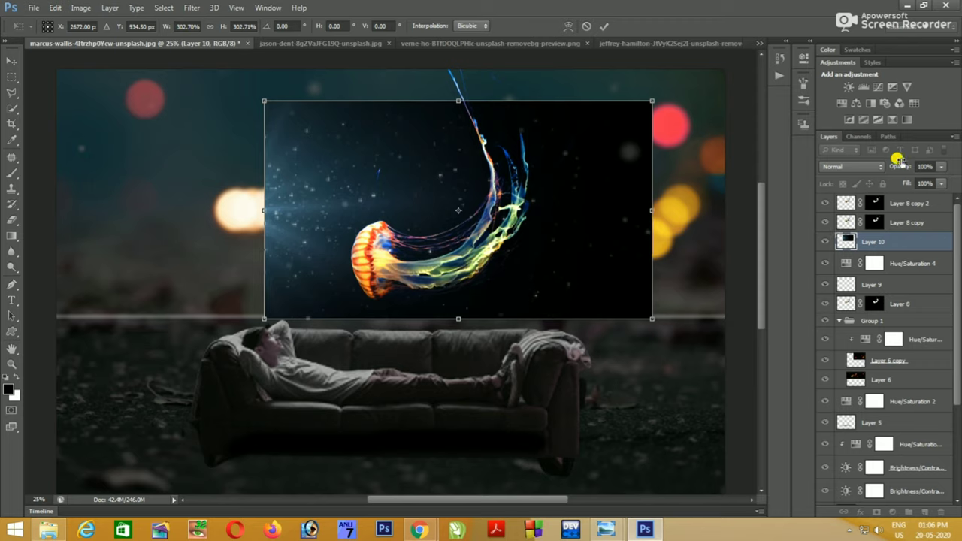
click(870, 167)
click(855, 269)
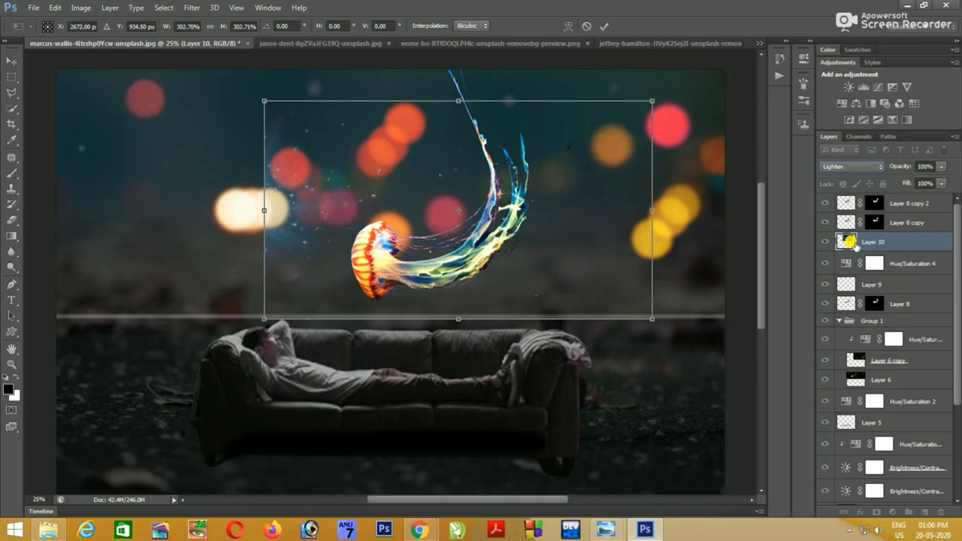
click(863, 166)
click(846, 271)
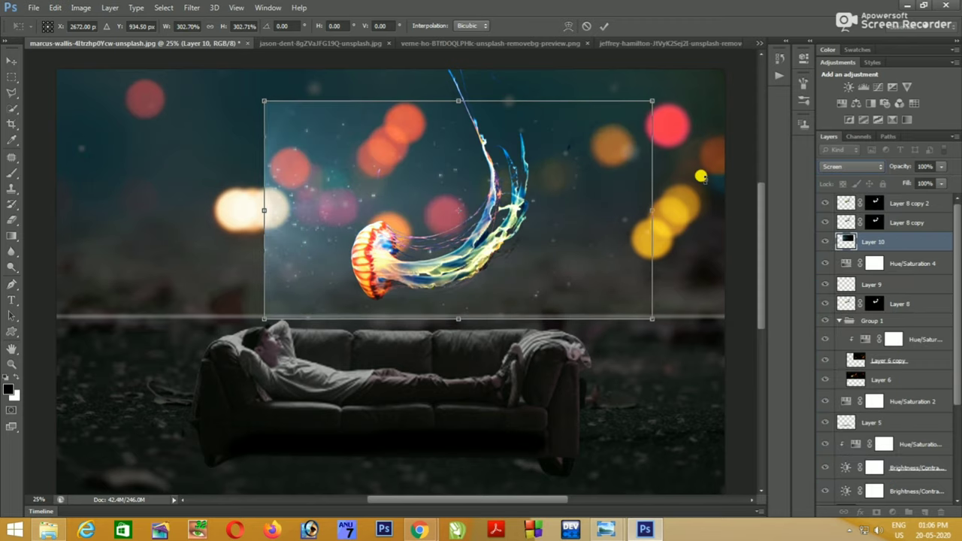
drag(410, 179, 408, 145)
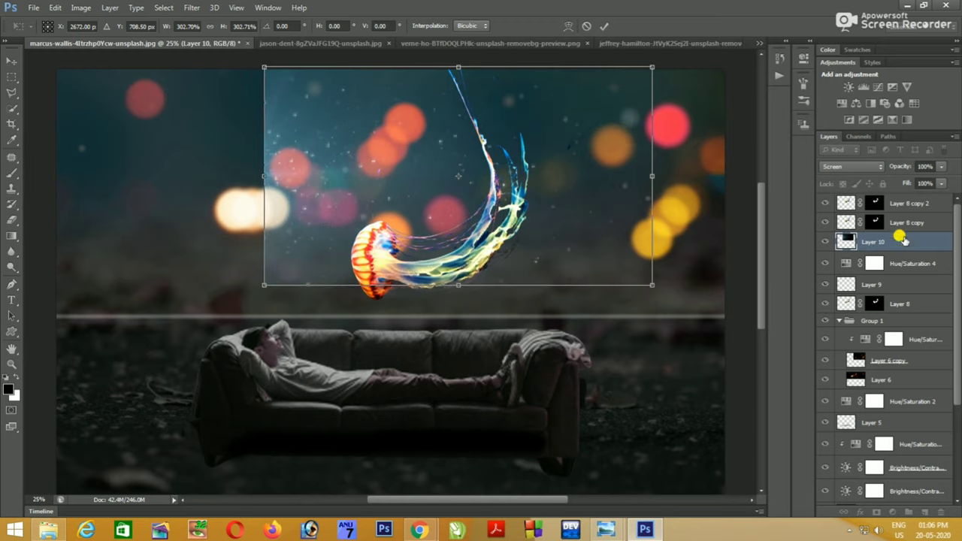
key(Return)
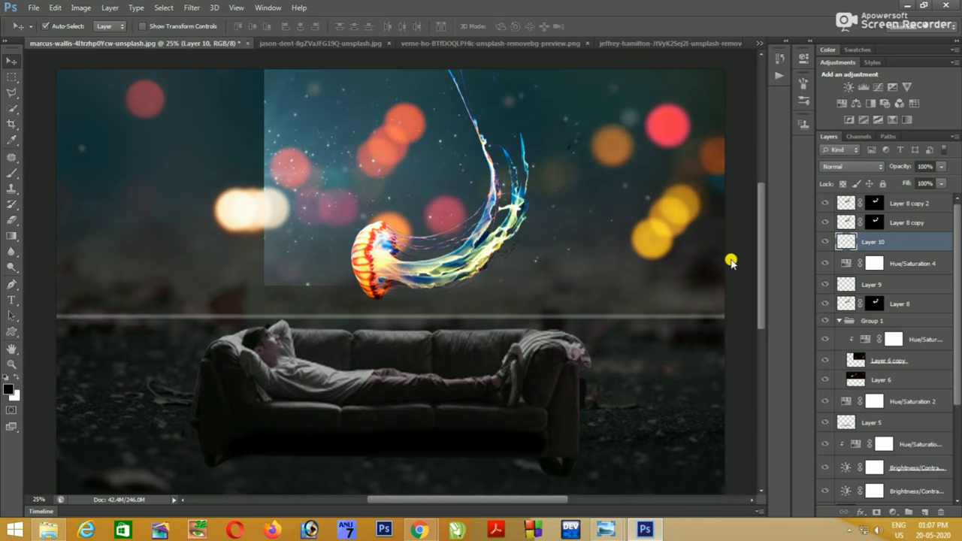
- Move Layer 10 to the top of the stack and shift the starfield left and down
drag(894, 218, 907, 194)
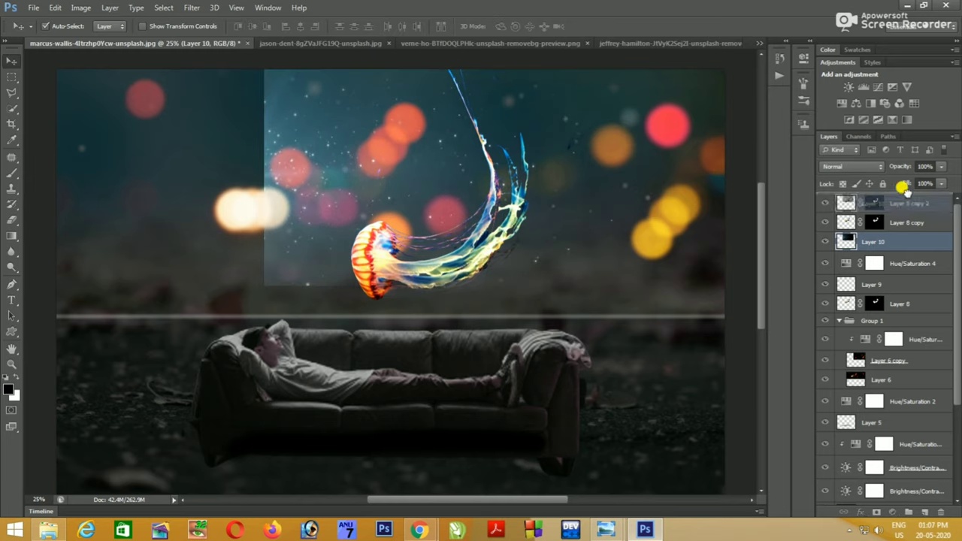
drag(436, 240, 384, 264)
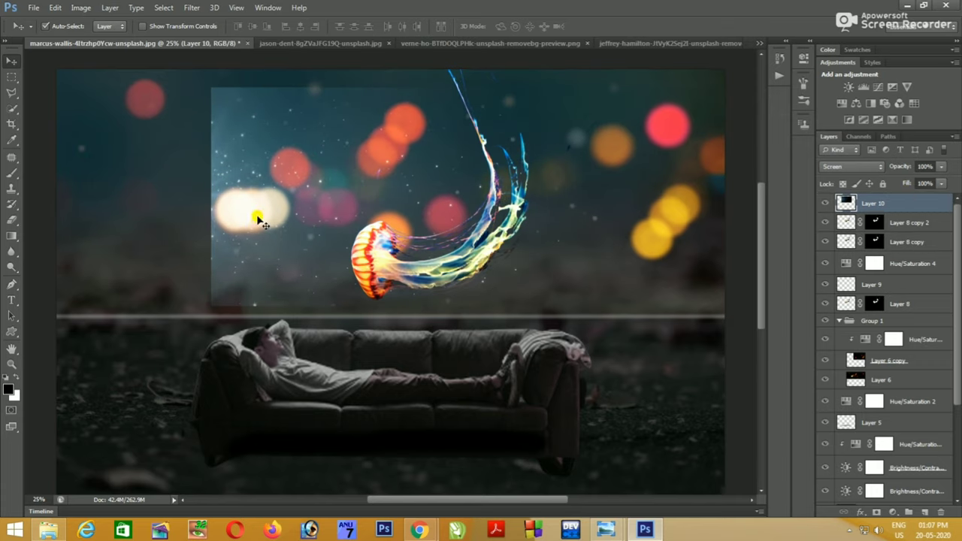
click(12, 220)
click(47, 221)
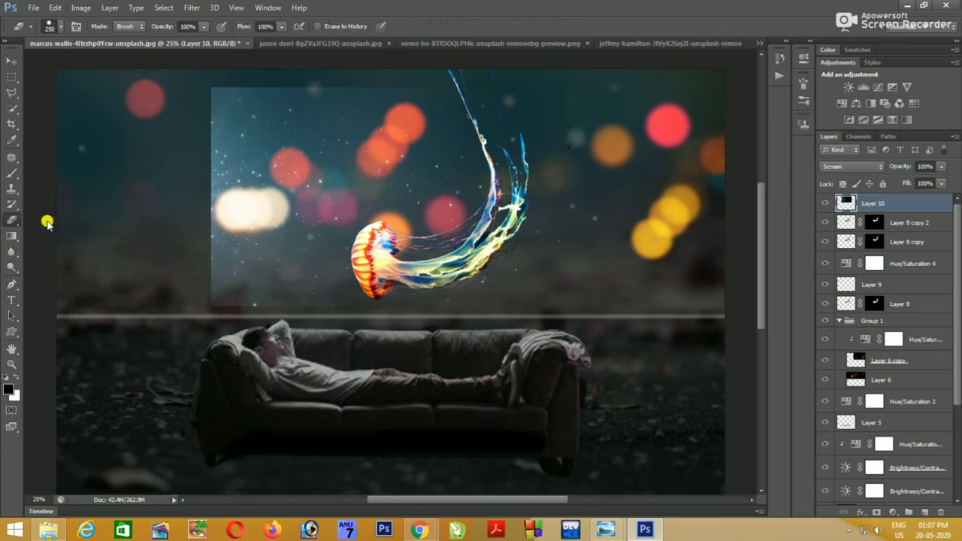
click(8, 64)
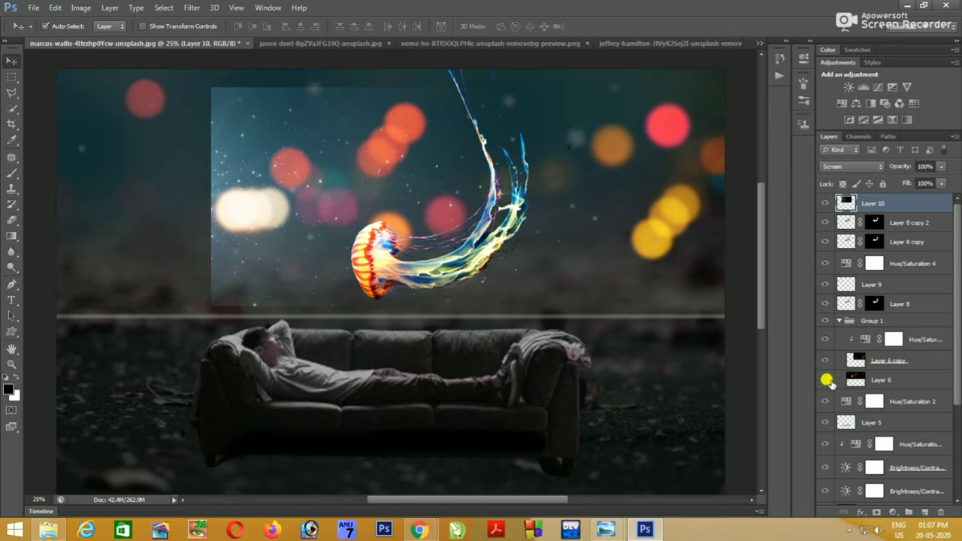
- Try a Levels adjustment on the midtones, then delete the Levels layer
click(893, 513)
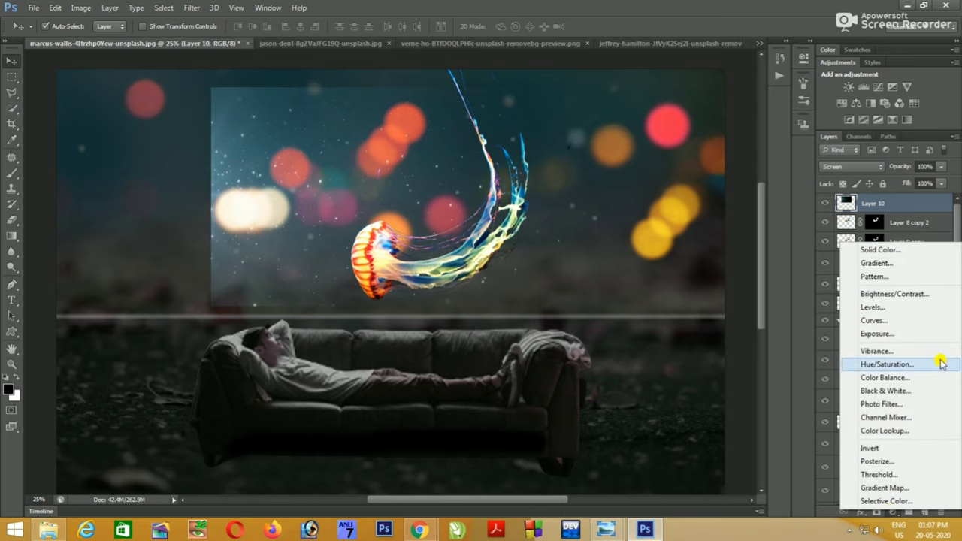
click(919, 308)
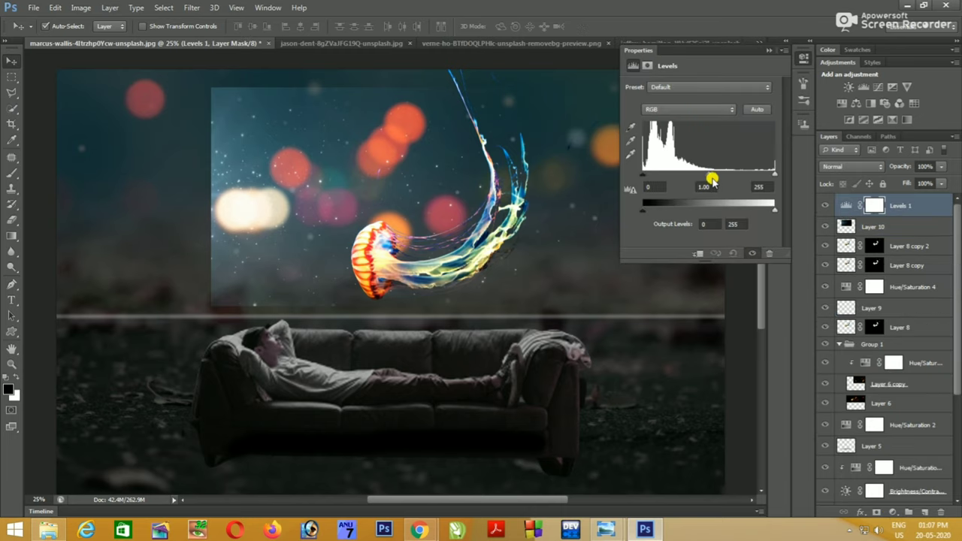
mouse_move(714, 176)
mouse_down()
mouse_move(727, 177)
mouse_move(702, 180)
mouse_up()
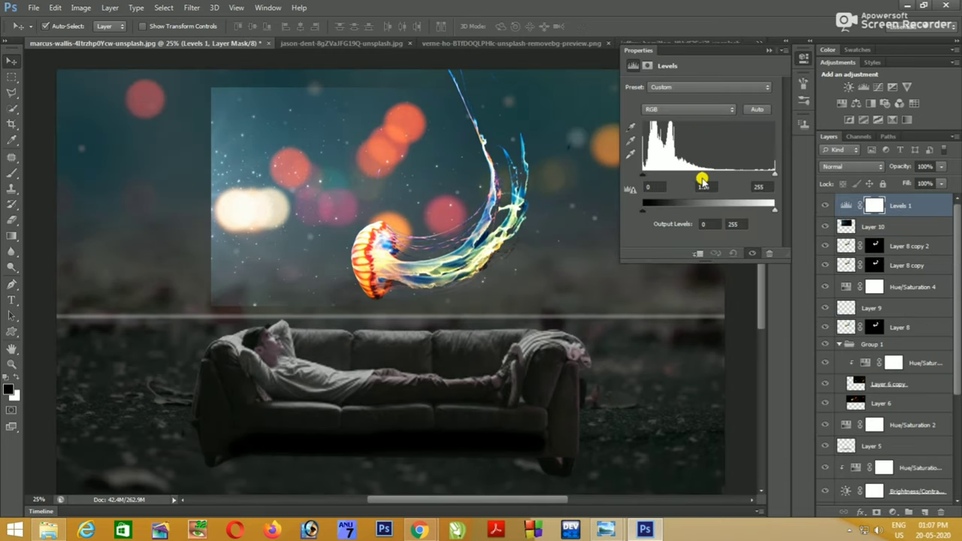
click(766, 48)
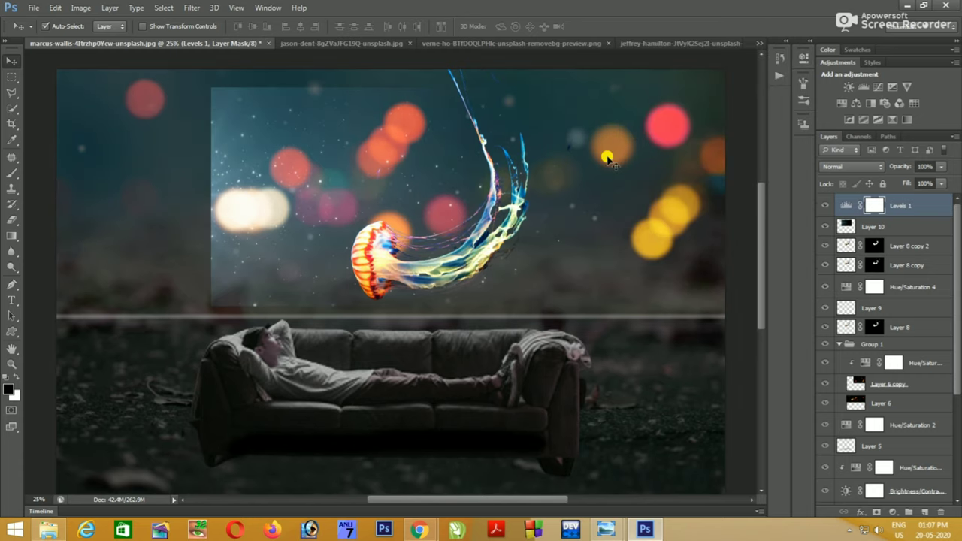
key(Delete)
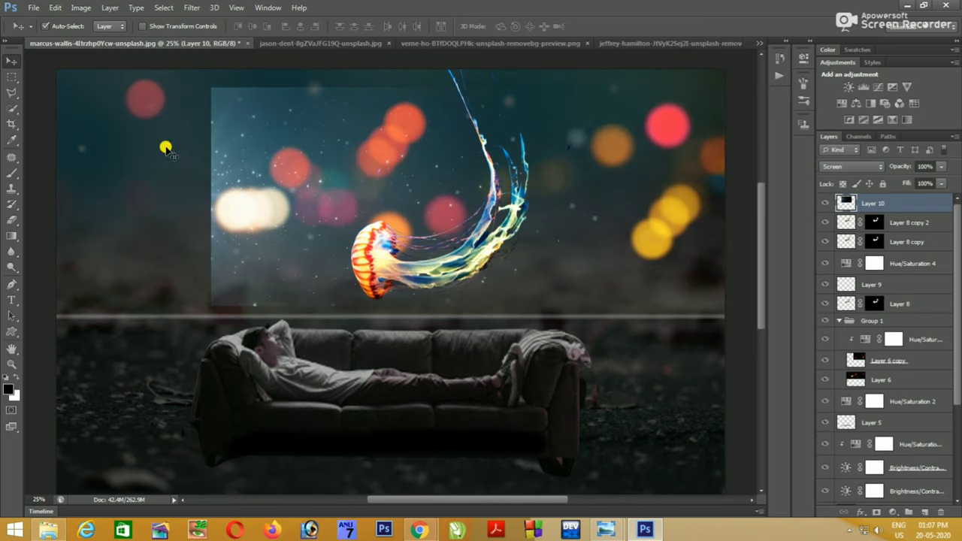
- Erase the starfield's hard top strip with a 250 px eraser, then drop to 125 px at 50% zoom
right_click(11, 220)
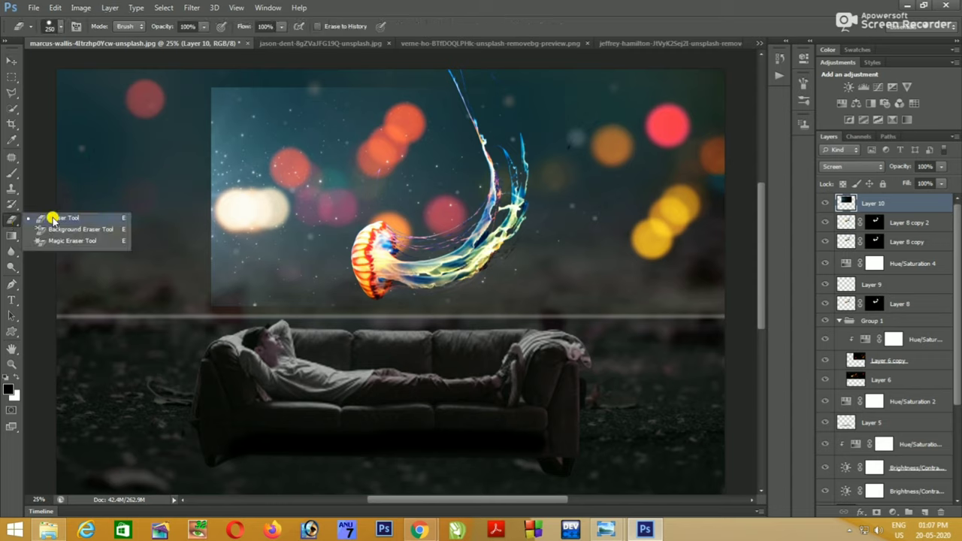
click(48, 218)
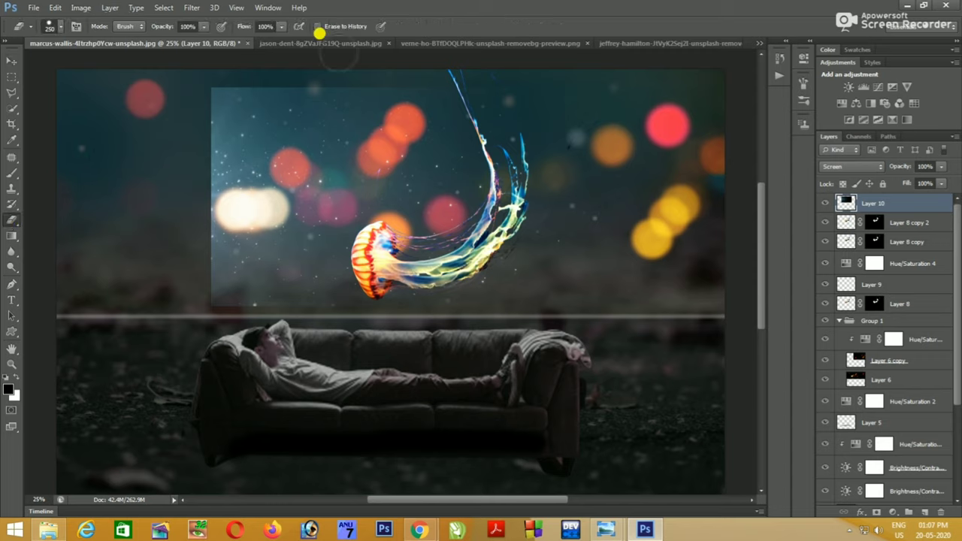
mouse_move(197, 73)
mouse_down()
mouse_move(313, 75)
mouse_move(178, 270)
mouse_move(276, 256)
mouse_move(267, 218)
mouse_move(197, 180)
mouse_move(234, 95)
mouse_move(206, 165)
mouse_move(260, 146)
mouse_move(234, 131)
mouse_move(231, 258)
mouse_move(271, 286)
mouse_move(294, 243)
mouse_move(294, 253)
mouse_move(298, 79)
mouse_move(299, 100)
mouse_up()
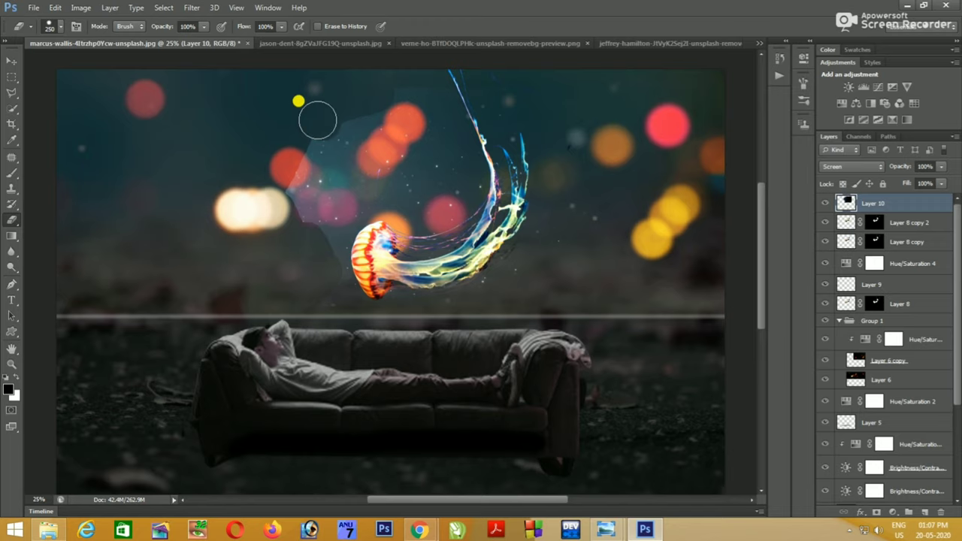
key(bracketleft)
key(bracketleft)
key(bracketleft)
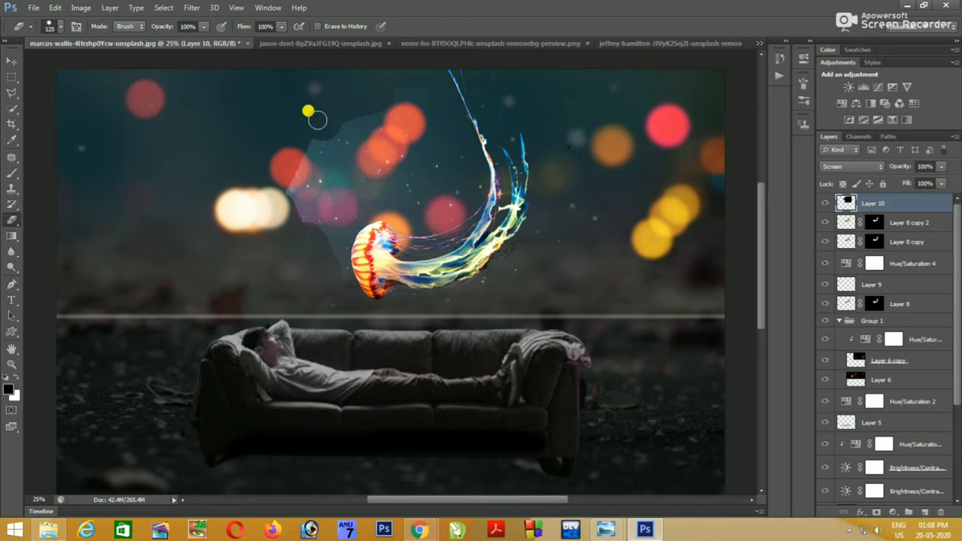
key(ctrl+plus)
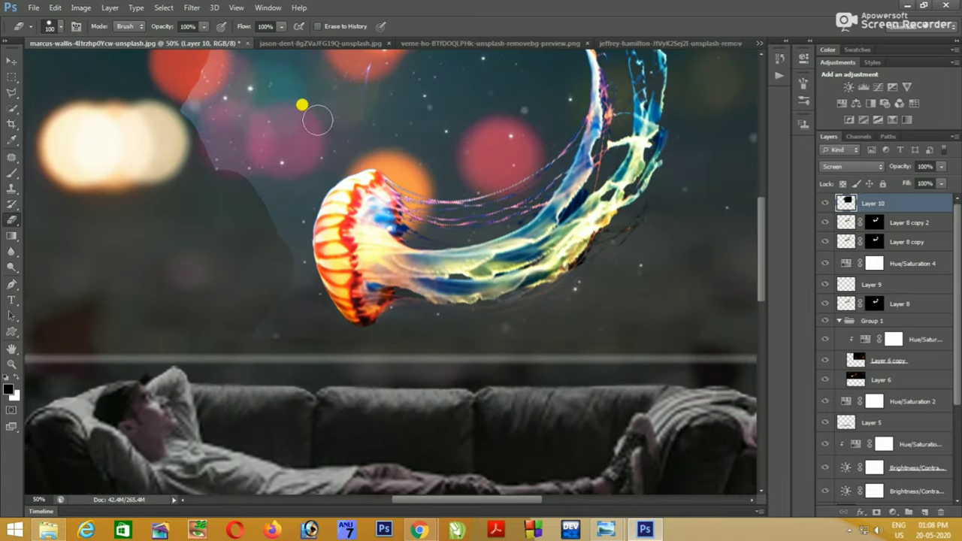
- Erase the starfield haze across the upper-left sky, undoing one misplaced stroke
click(260, 97)
mouse_move(288, 97)
mouse_down()
mouse_move(365, 103)
mouse_move(339, 118)
mouse_move(291, 100)
mouse_move(291, 75)
mouse_move(209, 57)
mouse_up()
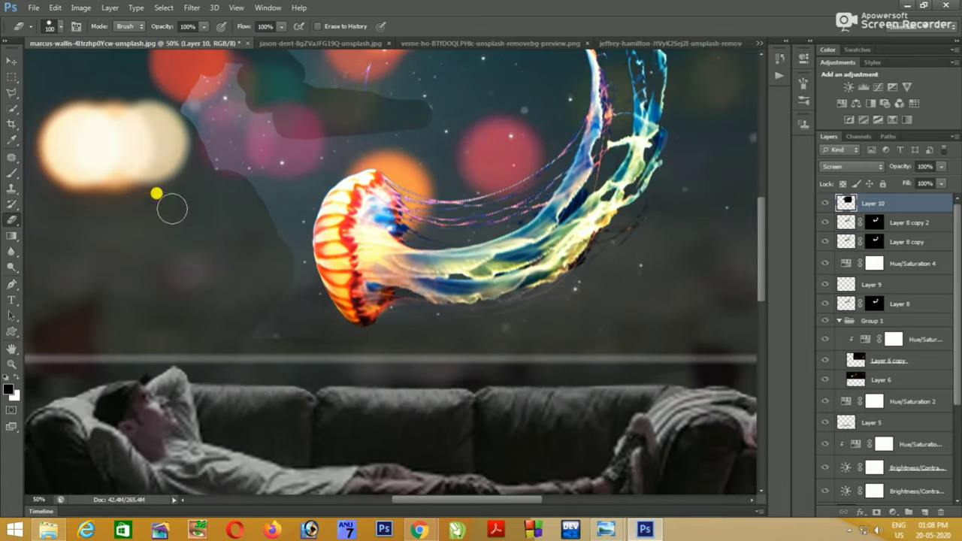
drag(173, 208, 249, 221)
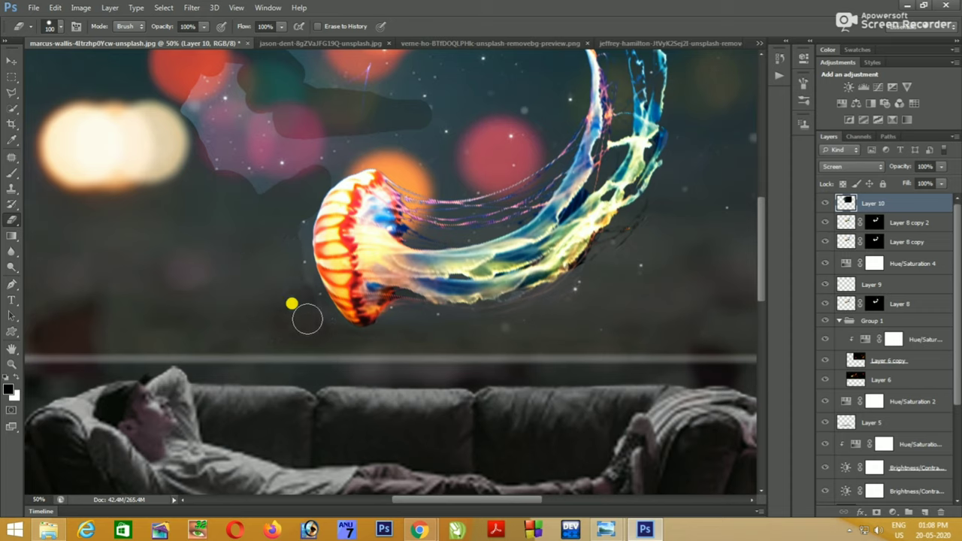
mouse_move(247, 184)
mouse_down()
mouse_move(276, 114)
mouse_move(222, 137)
mouse_move(114, 157)
mouse_move(230, 145)
mouse_up()
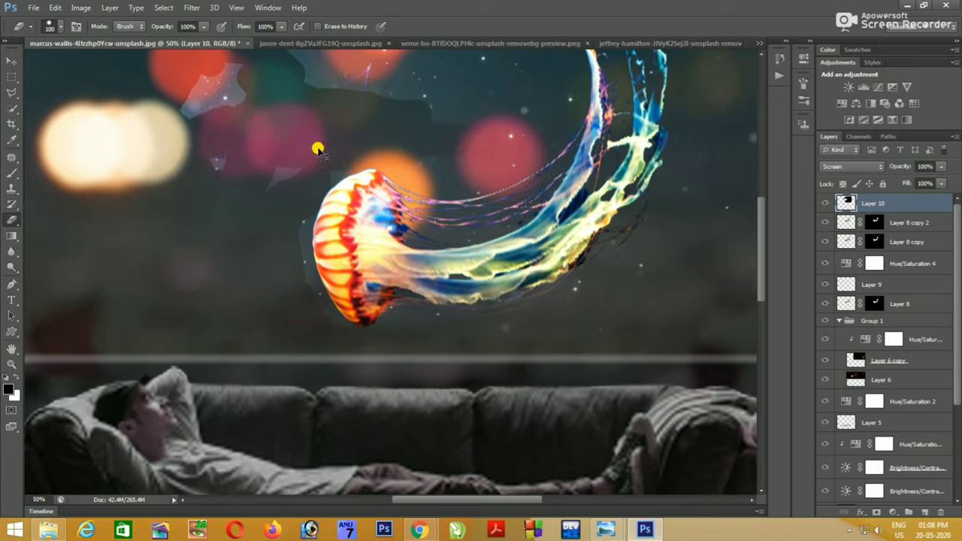
key(ctrl+alt+z)
mouse_move(292, 96)
mouse_down()
mouse_move(349, 85)
mouse_move(383, 96)
mouse_move(291, 77)
mouse_move(396, 151)
mouse_move(306, 112)
mouse_move(440, 101)
mouse_move(543, 65)
mouse_up()
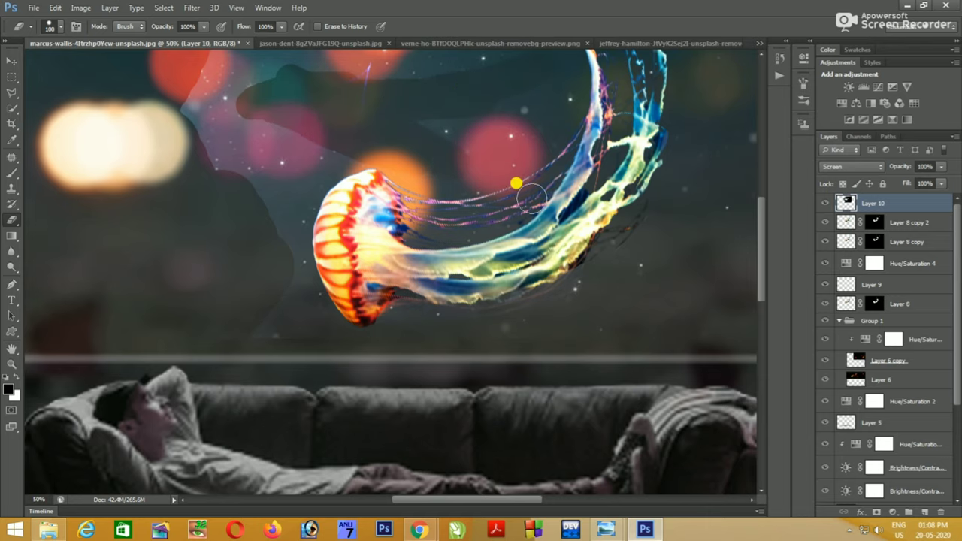
- Erase the remaining haze left of and below the jellyfish, undoing the last stroke on it
scroll(528, 194, up, 1)
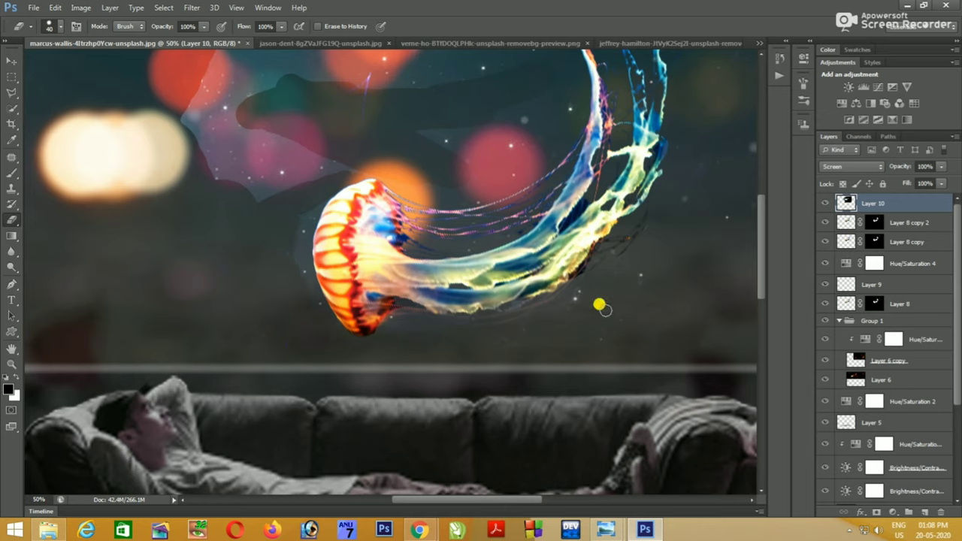
mouse_move(273, 97)
mouse_down()
mouse_move(145, 97)
mouse_move(263, 97)
mouse_move(228, 120)
mouse_move(232, 142)
mouse_move(288, 135)
mouse_move(258, 136)
mouse_move(263, 168)
mouse_move(346, 155)
mouse_move(208, 176)
mouse_move(245, 140)
mouse_move(244, 156)
mouse_up()
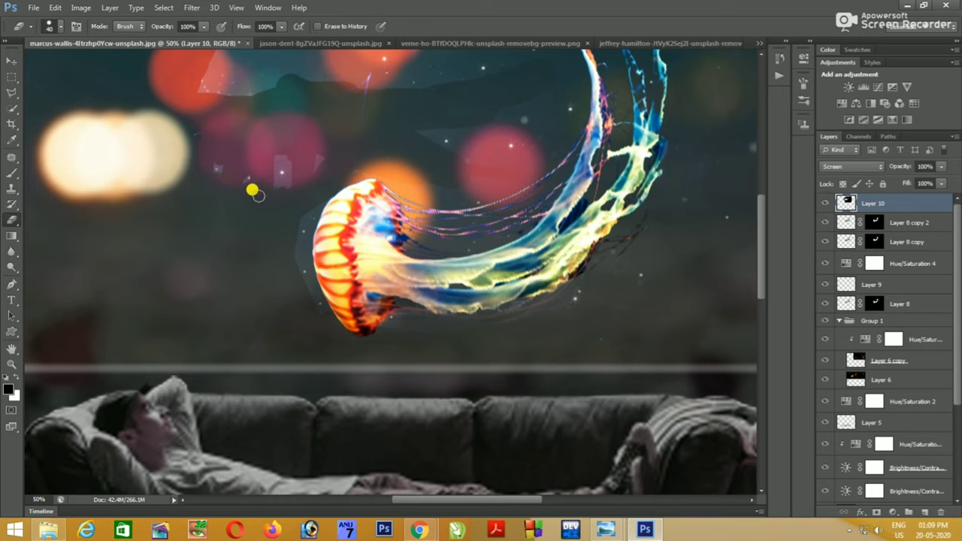
mouse_move(253, 189)
mouse_down()
mouse_move(287, 179)
mouse_move(281, 155)
mouse_up()
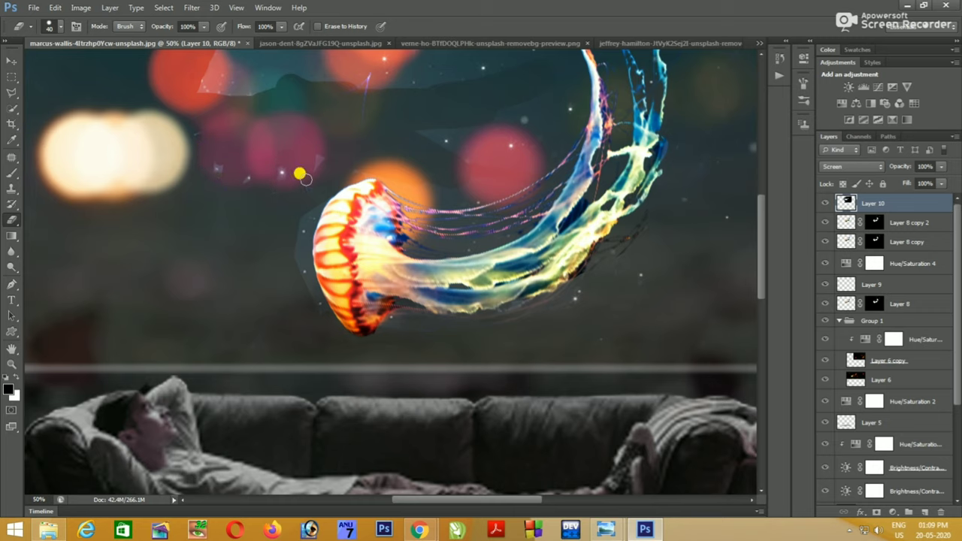
drag(766, 236, 760, 181)
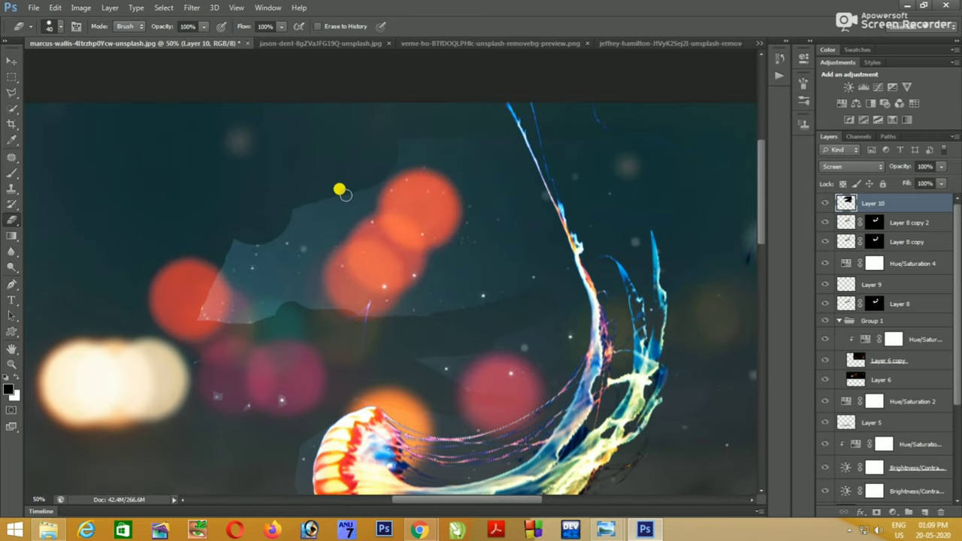
mouse_move(339, 189)
mouse_down()
mouse_move(318, 150)
mouse_move(342, 224)
mouse_move(333, 267)
mouse_move(445, 236)
mouse_move(452, 253)
mouse_move(487, 238)
mouse_up()
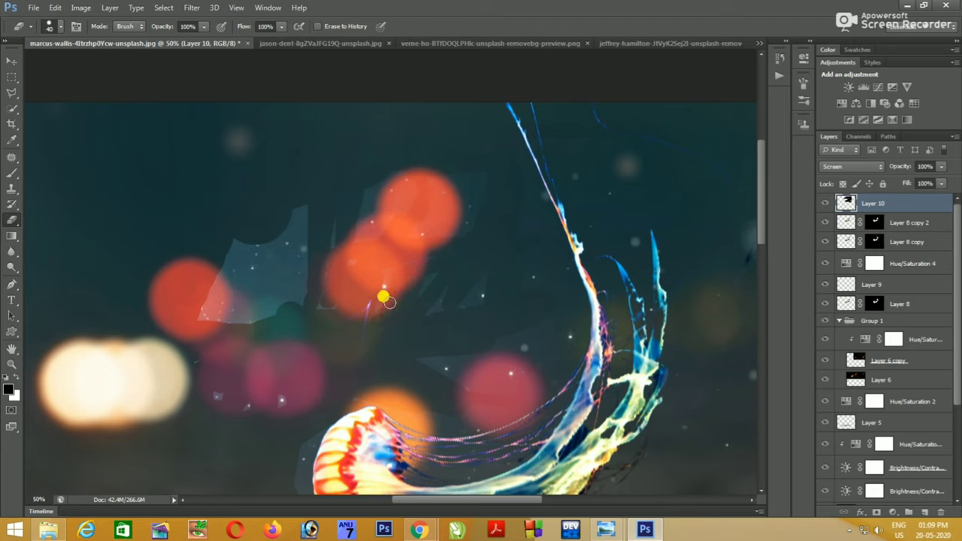
mouse_move(249, 313)
mouse_down()
mouse_move(258, 279)
mouse_move(230, 290)
mouse_move(300, 263)
mouse_move(254, 215)
mouse_move(275, 248)
mouse_move(294, 228)
mouse_move(200, 279)
mouse_move(249, 281)
mouse_move(225, 302)
mouse_up()
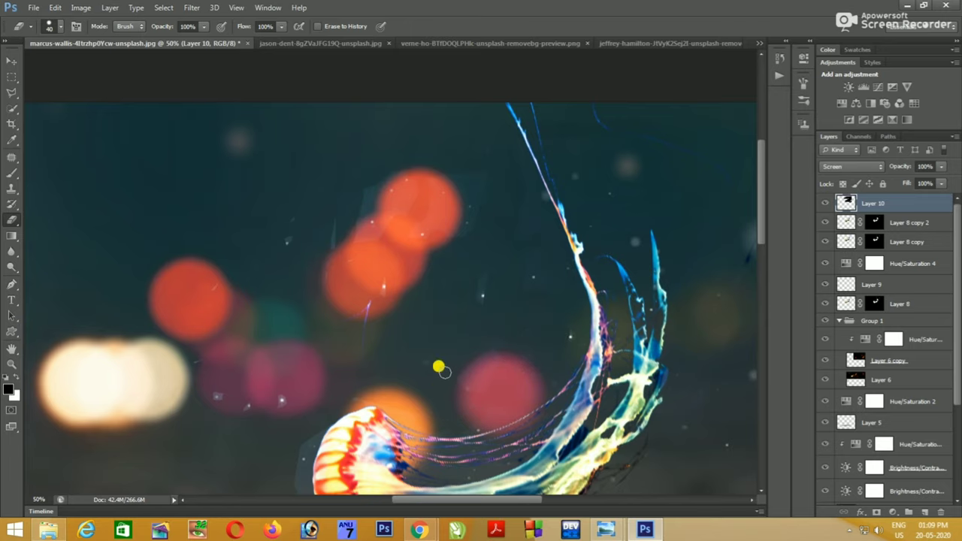
scroll(752, 271, down, 3)
scroll(397, 239, down, 2)
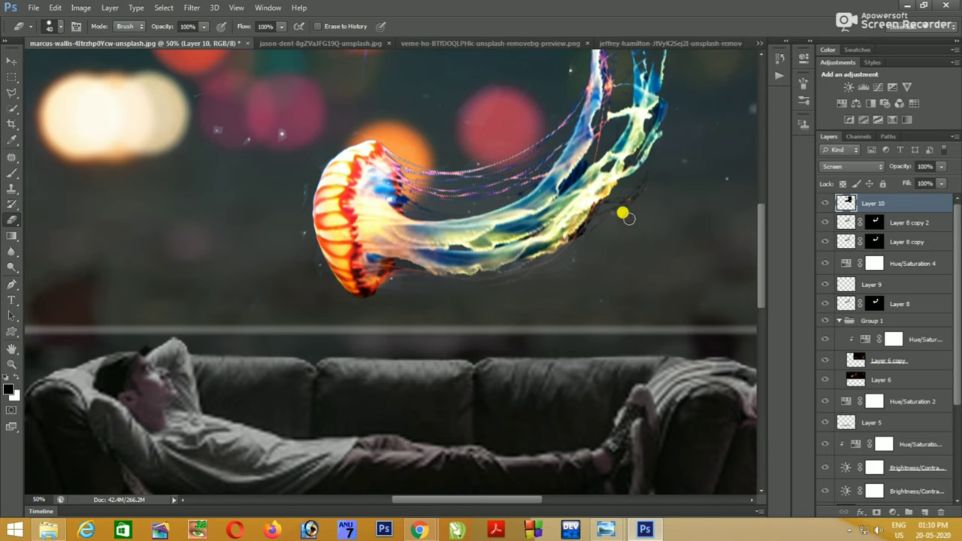
key(ctrl+z)
- Move the jellyfish up slightly and scale it down to about 90%
click(6, 65)
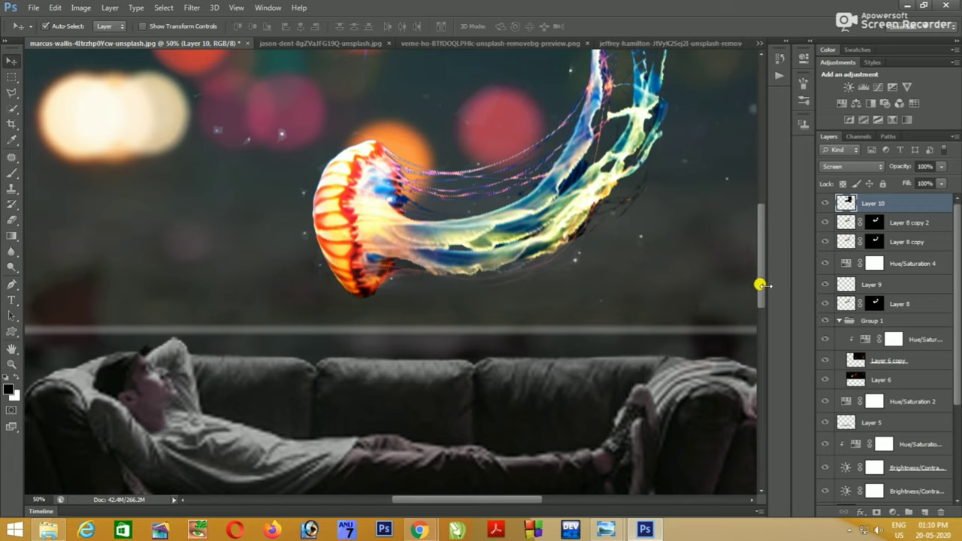
drag(761, 293, 765, 251)
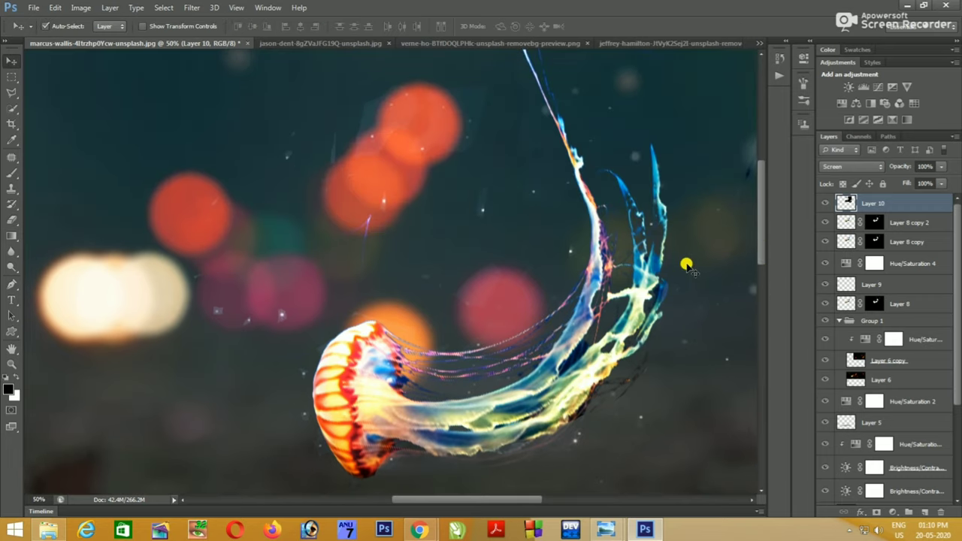
key(ctrl+t)
drag(471, 227, 471, 199)
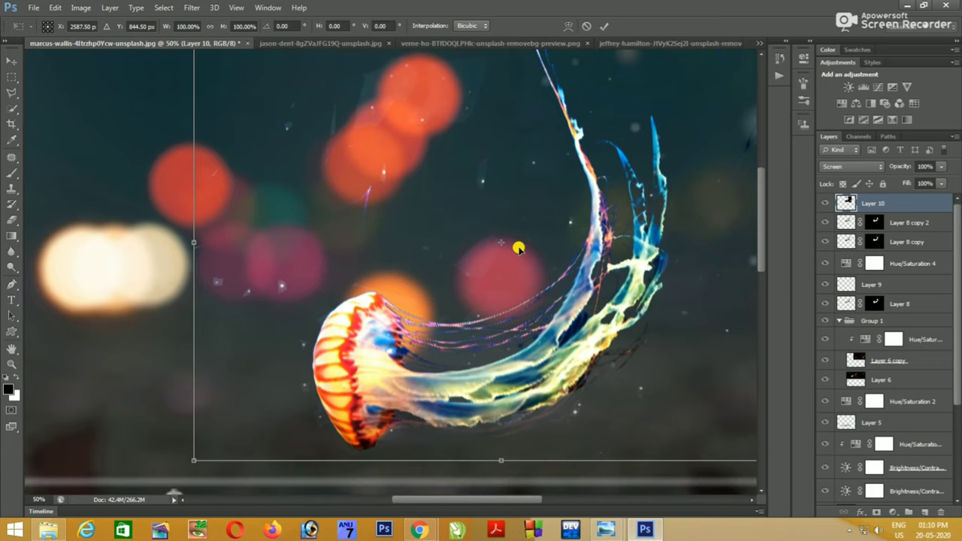
key(ctrl+minus)
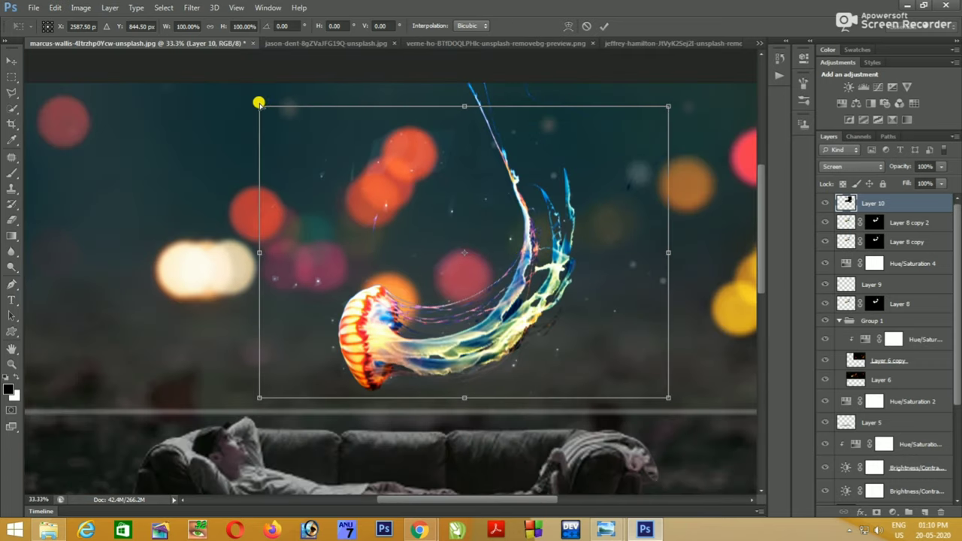
mouse_move(253, 99)
mouse_down()
mouse_move(318, 187)
mouse_move(318, 299)
mouse_move(344, 277)
mouse_up()
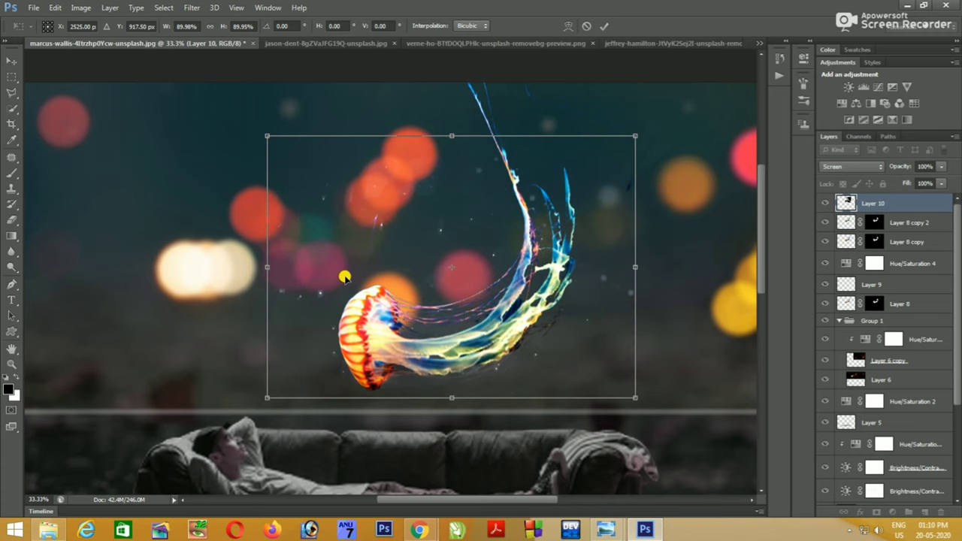
key(Return)
- Undo a move of the wrong jellyfish copy and shift a bokeh light right
scroll(624, 236, down, 2)
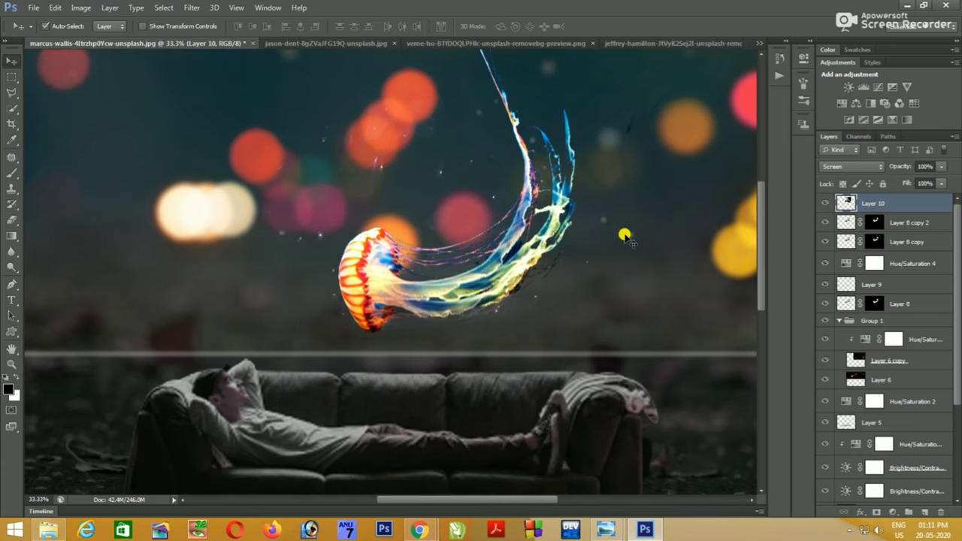
scroll(624, 236, down, 1)
scroll(624, 236, up, 1)
click(353, 238)
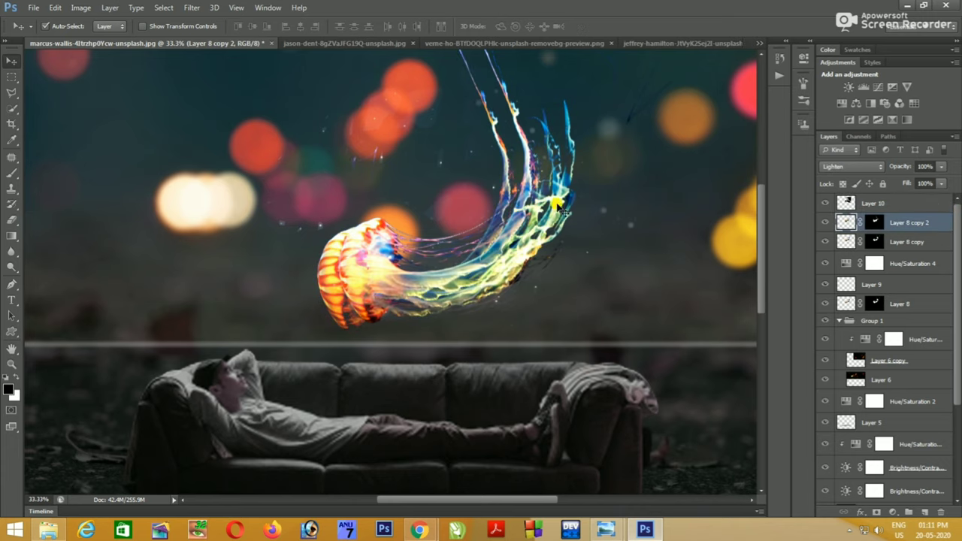
drag(406, 225, 386, 280)
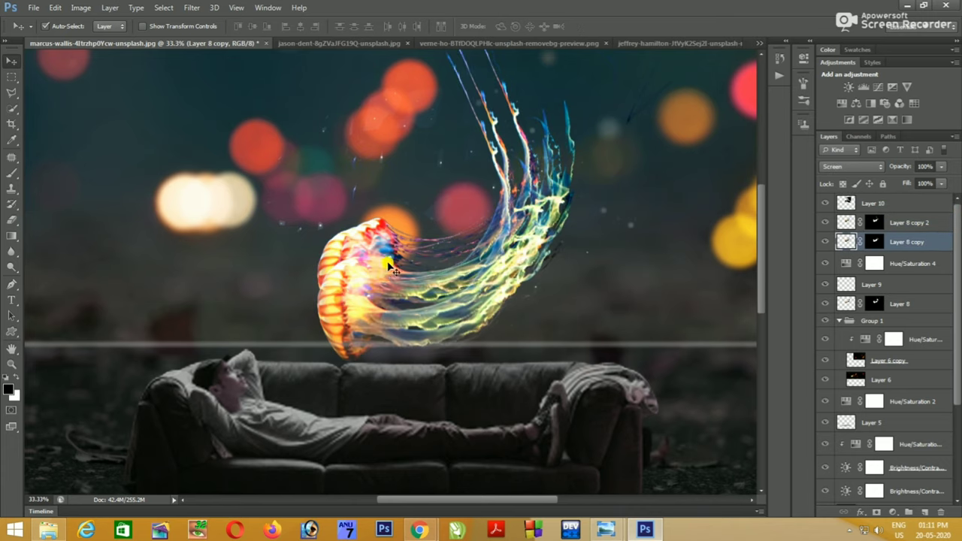
key(ctrl+alt+z)
key(ctrl+alt+z)
key(ctrl+alt+z)
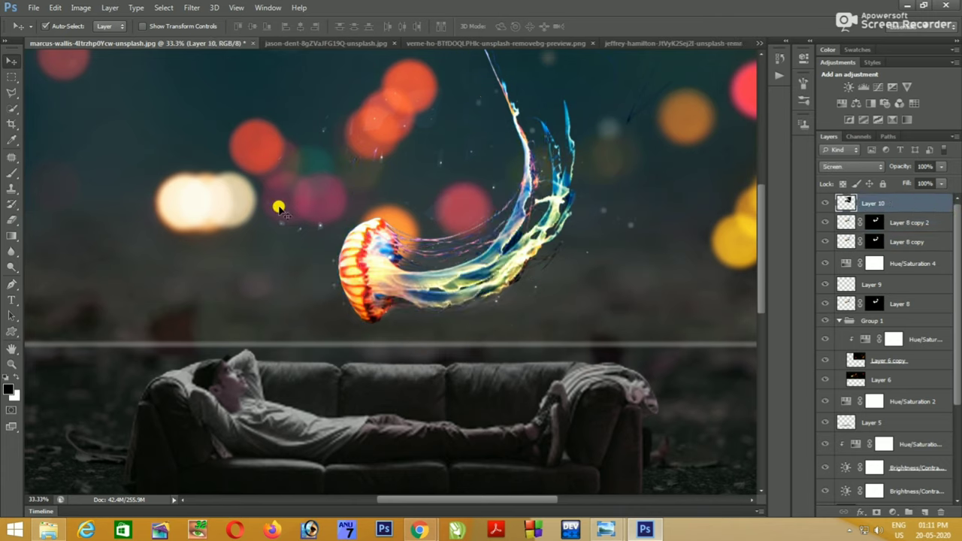
mouse_move(276, 201)
mouse_down()
mouse_move(312, 230)
mouse_move(368, 216)
mouse_move(284, 237)
mouse_up()
- Enlarge Layer 10's jellyfish to about 108%, nudging it right and down toward the sofa
click(913, 203)
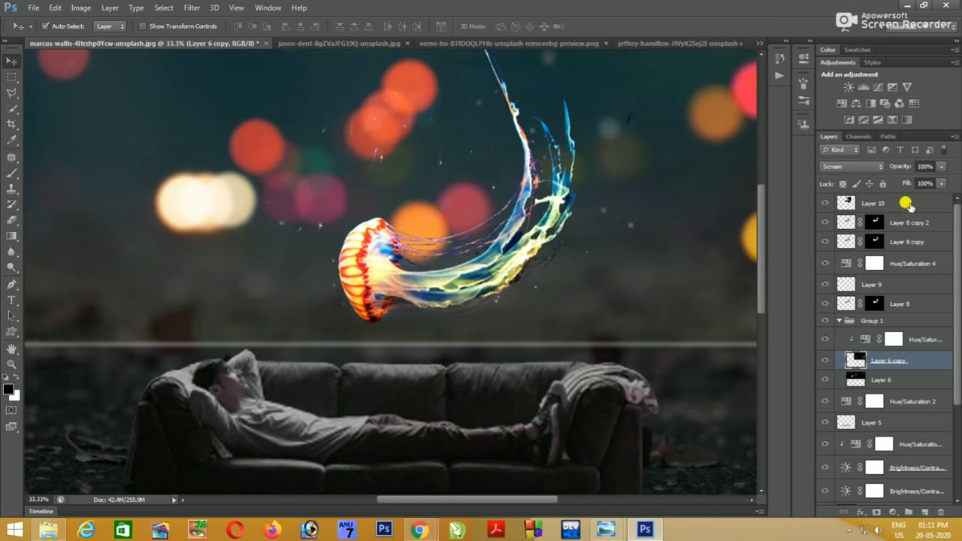
click(903, 203)
key(ctrl+t)
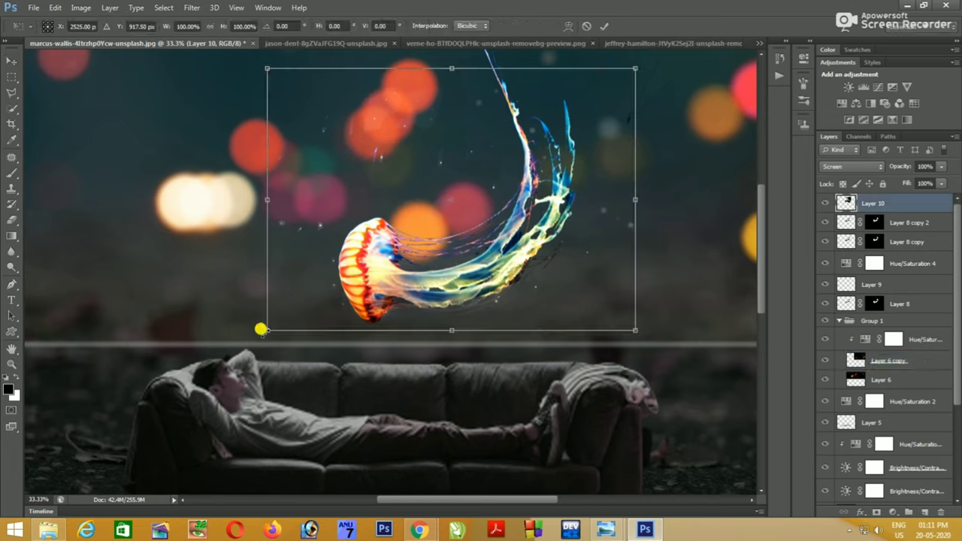
drag(260, 330, 230, 338)
mouse_move(307, 300)
mouse_down()
mouse_move(333, 307)
mouse_move(316, 317)
mouse_up()
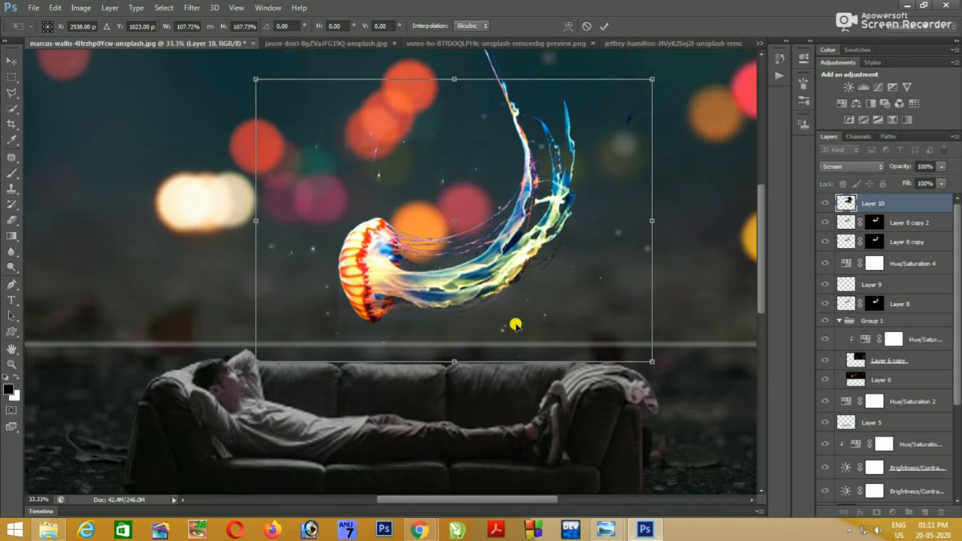
drag(416, 311, 424, 318)
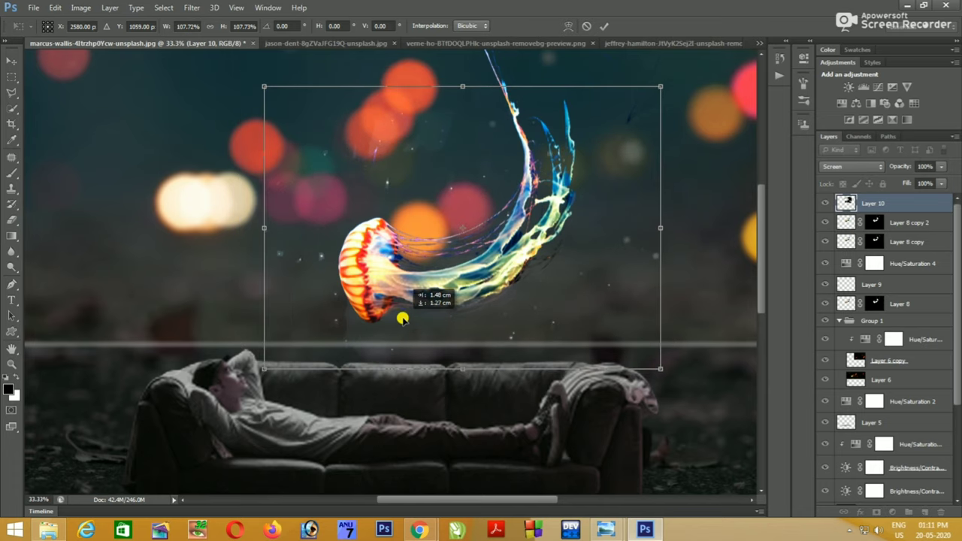
key(Return)
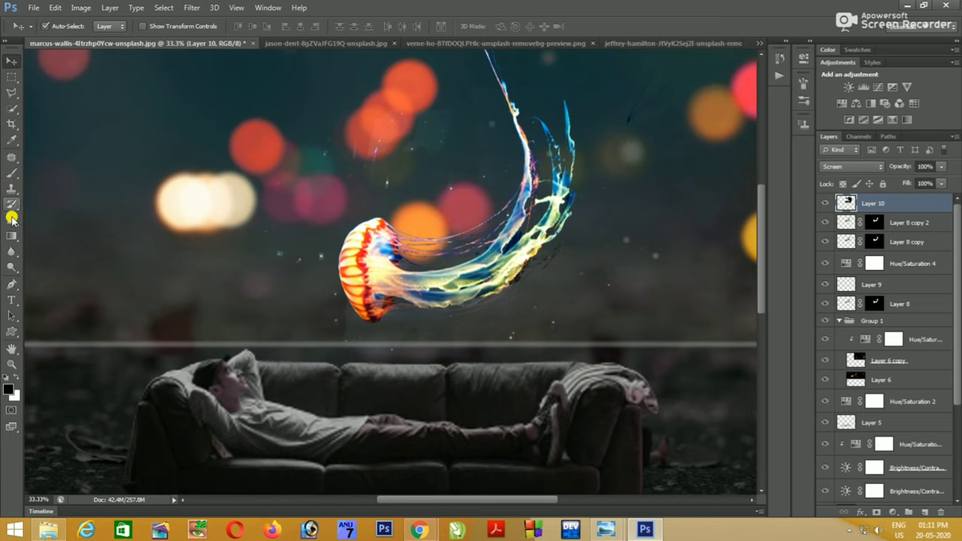
- Return to the Move tool and zoom out to view the whole composition
click(11, 218)
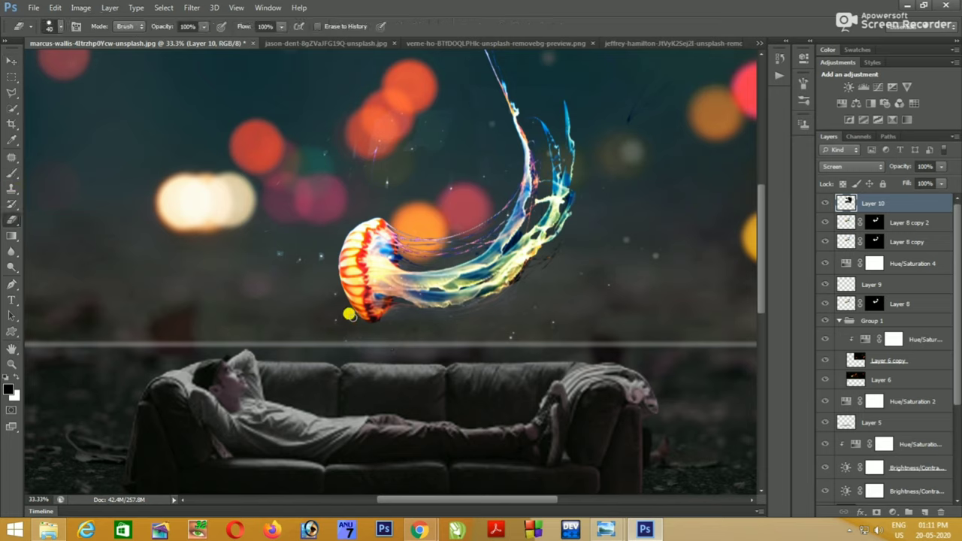
click(16, 68)
scroll(243, 155, down, 1)
scroll(333, 343, up, 1)
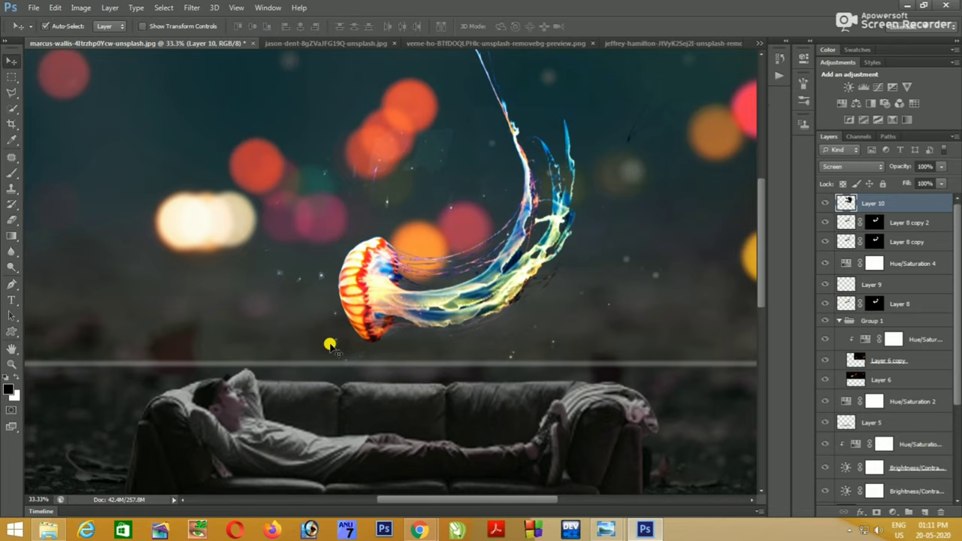
key(ctrl+minus)
key(ctrl+minus)
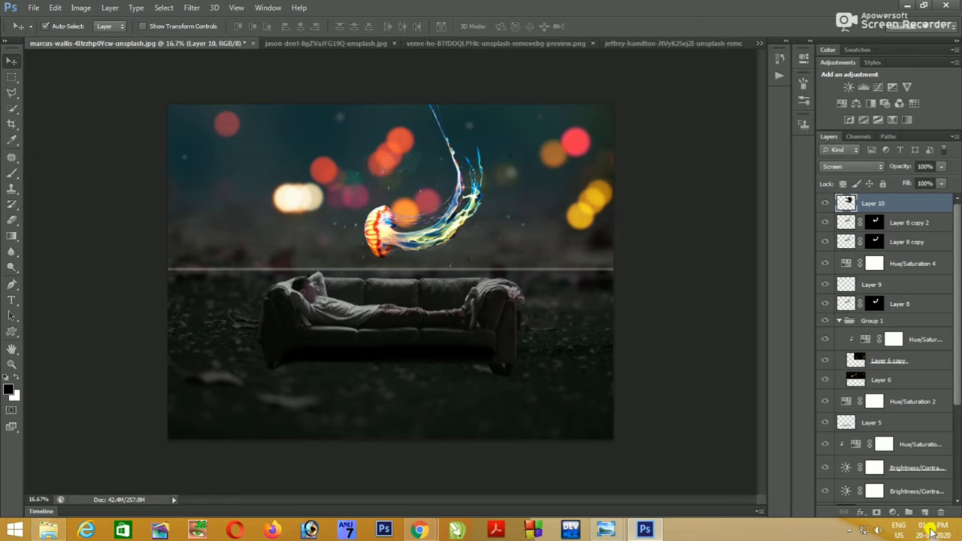
click(894, 513)
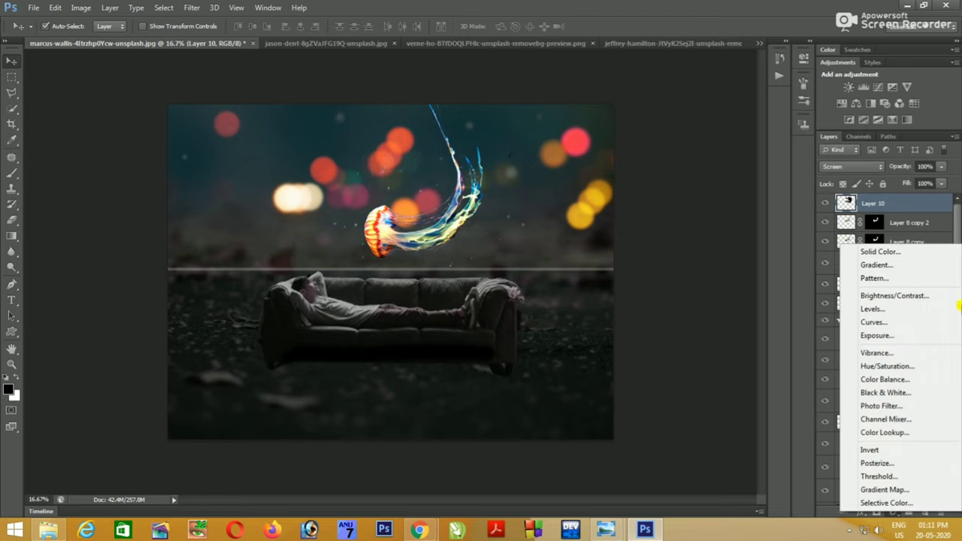
click(888, 366)
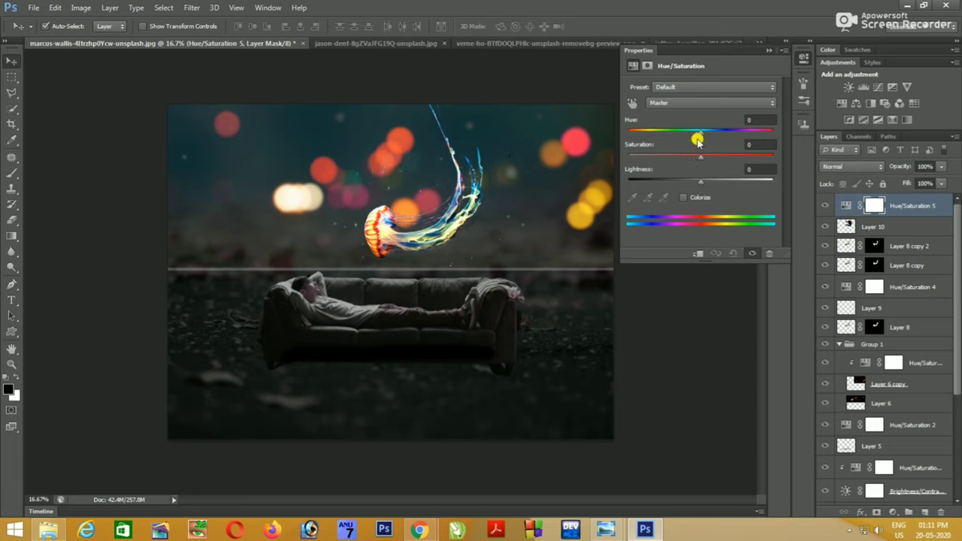
mouse_move(704, 133)
mouse_down()
mouse_move(680, 145)
mouse_move(713, 140)
mouse_up()
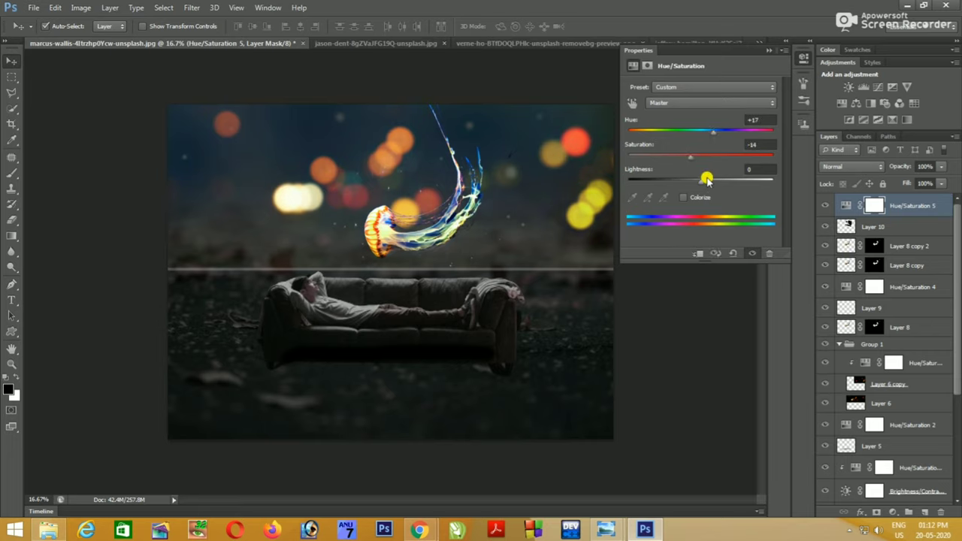
drag(708, 181, 691, 180)
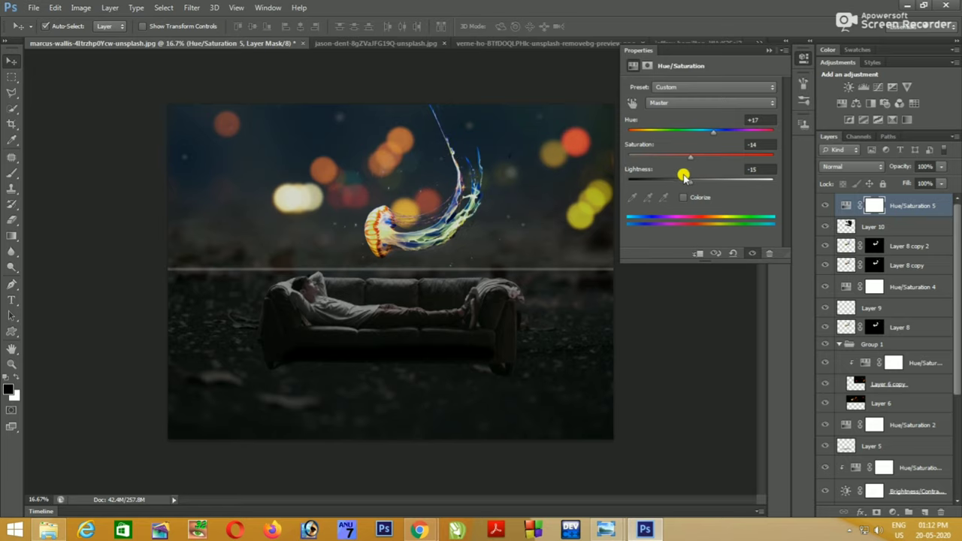
mouse_move(683, 176)
mouse_down()
mouse_move(597, 188)
mouse_move(699, 183)
mouse_up()
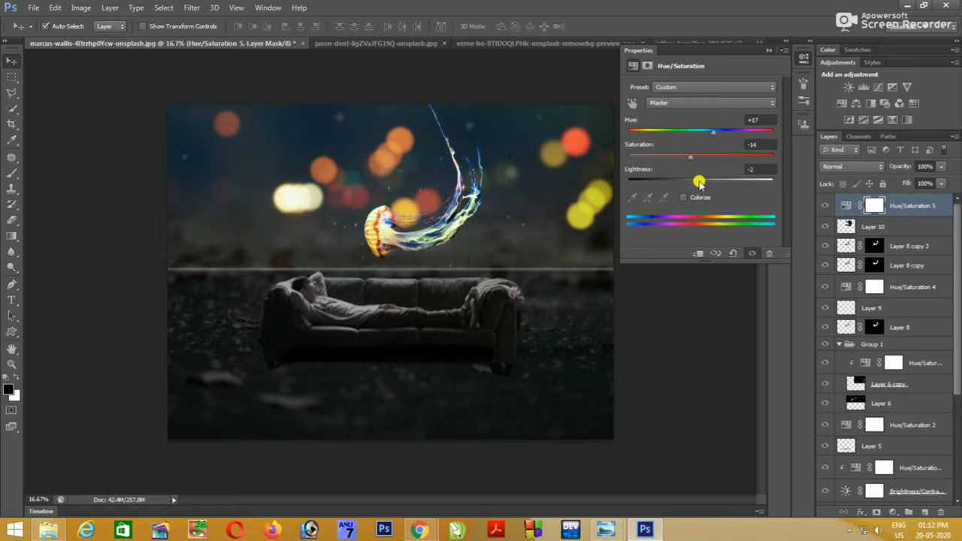
click(685, 180)
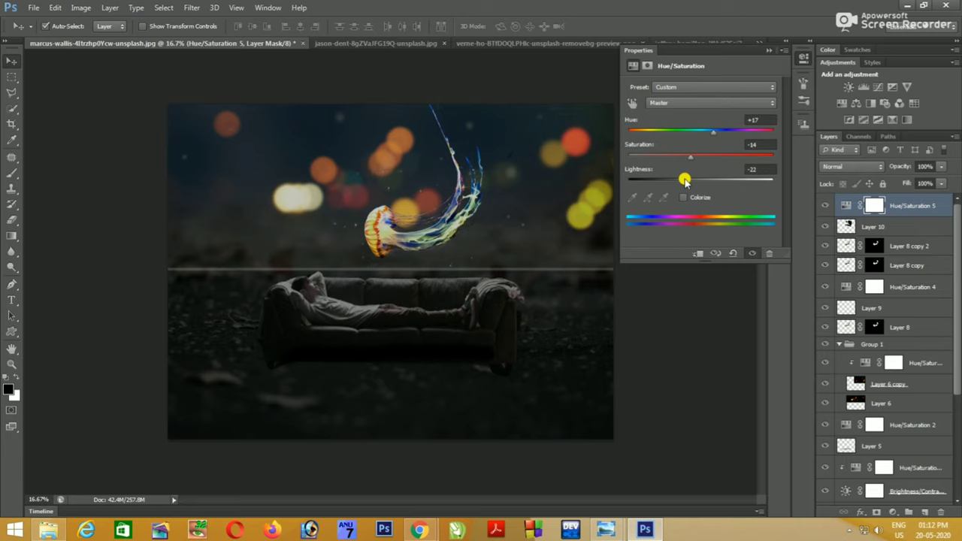
key(Delete)
key(ctrl+z)
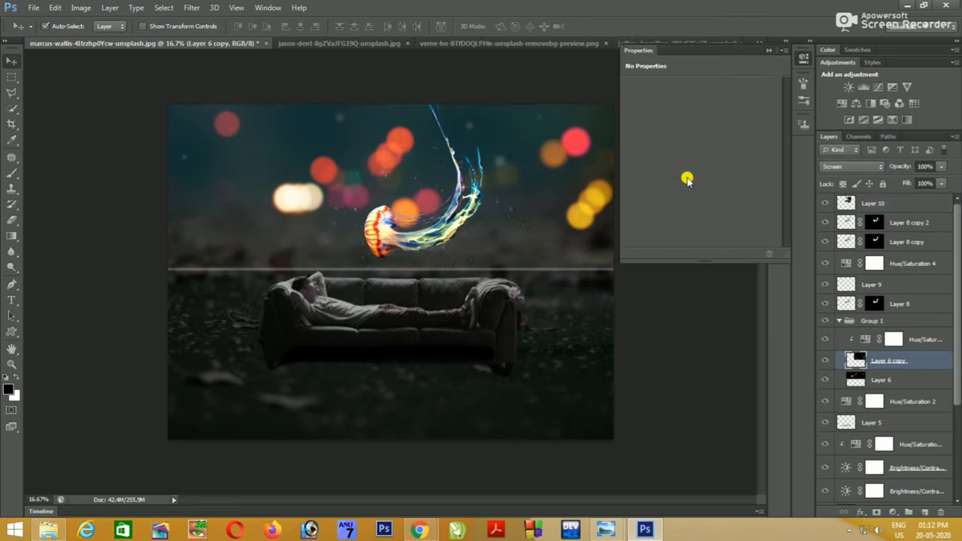
- Enlarge Layer 10's jellyfish to about 116.7% and move it toward the sofa
click(761, 43)
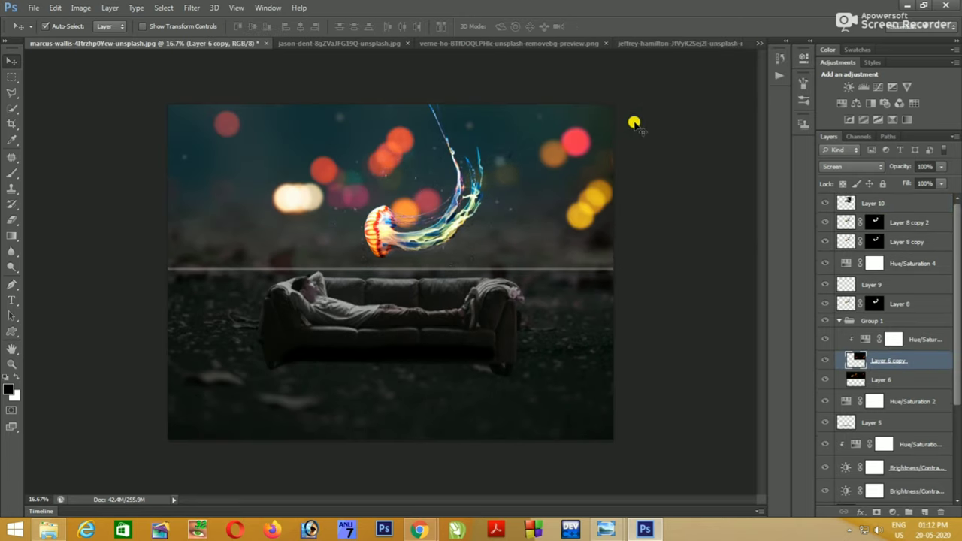
click(895, 210)
drag(333, 197, 354, 215)
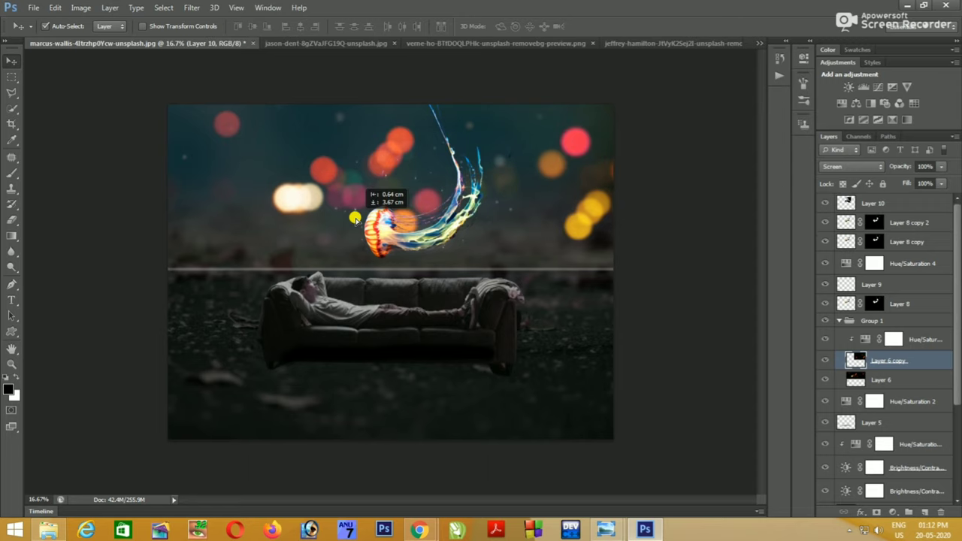
key(ctrl+alt+z)
key(ctrl+alt+z)
key(ctrl+t)
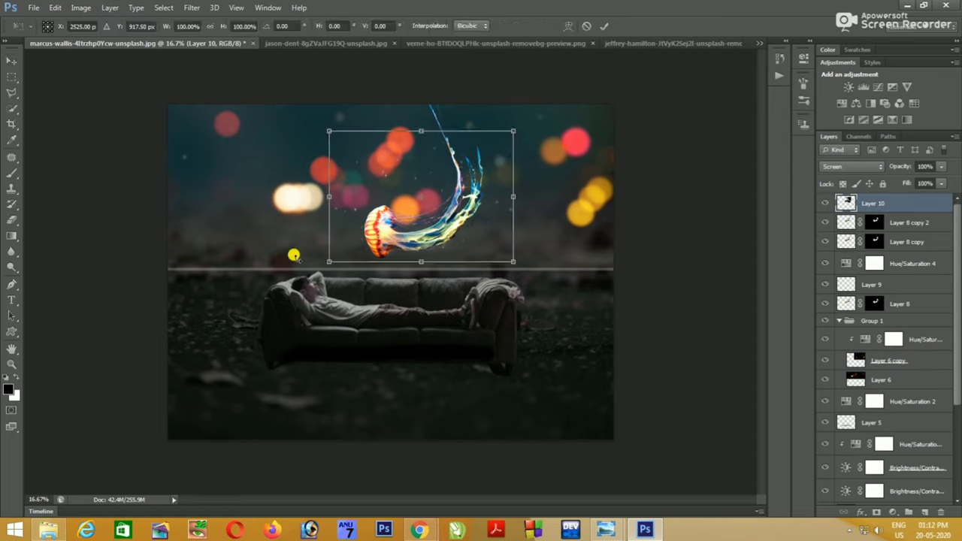
mouse_move(327, 253)
mouse_down()
mouse_move(285, 268)
mouse_move(335, 245)
mouse_up()
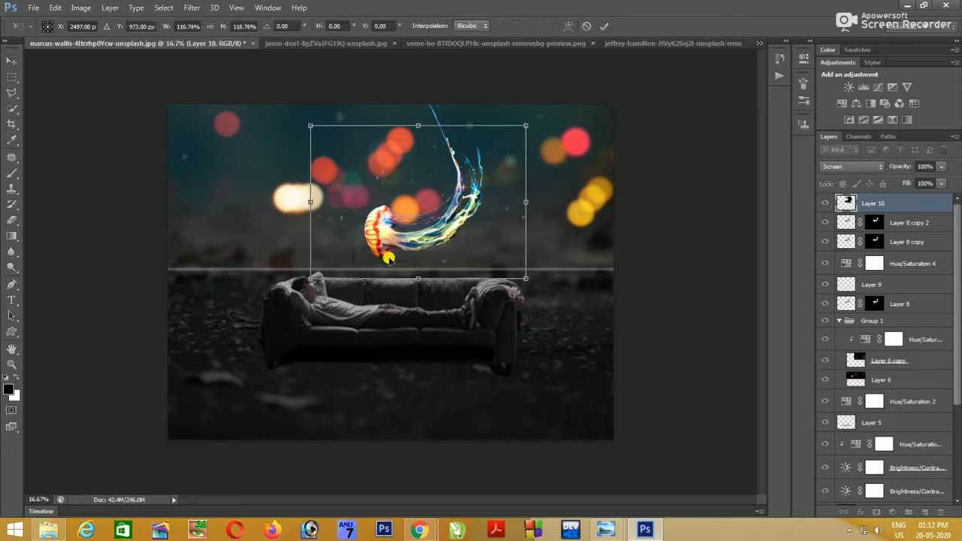
key(ctrl+plus)
key(ctrl+plus)
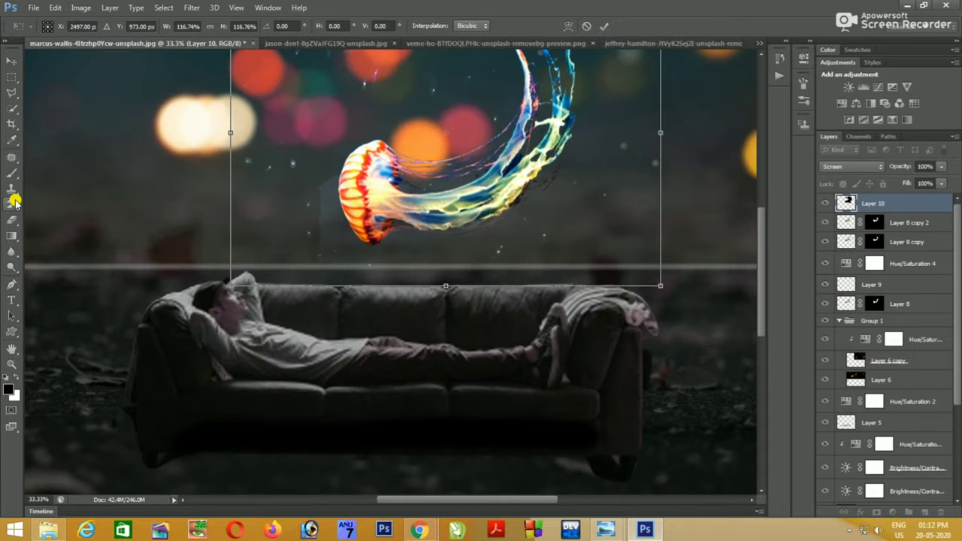
- Apply the jellyfish transformation, return to the Move tool, and zoom out to the full composite
click(11, 218)
click(421, 205)
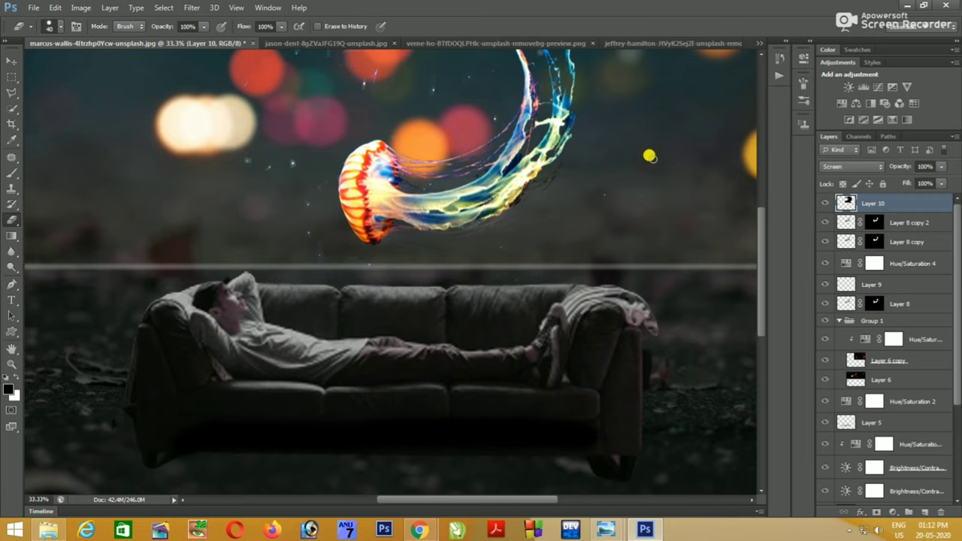
key(v)
scroll(272, 217, up, 3)
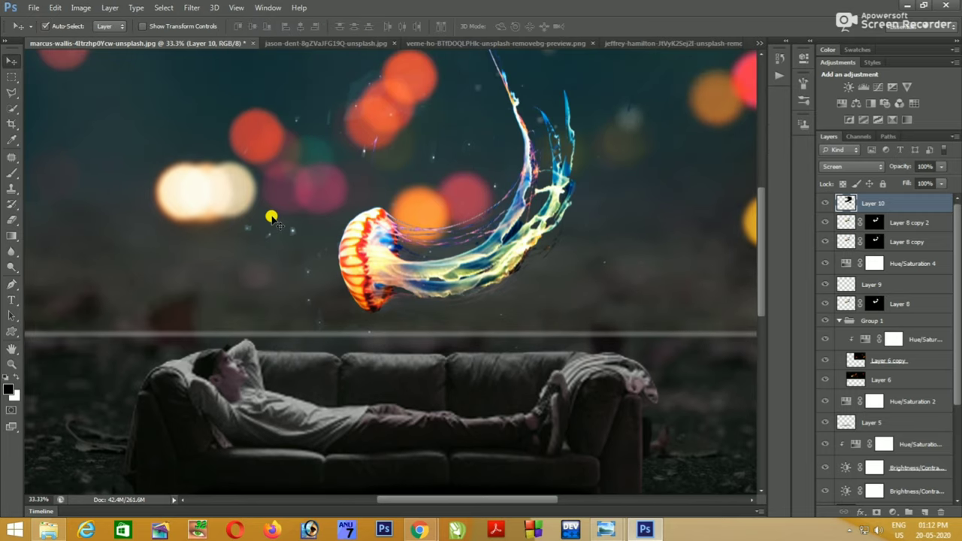
key(ctrl+minus)
key(ctrl+minus)
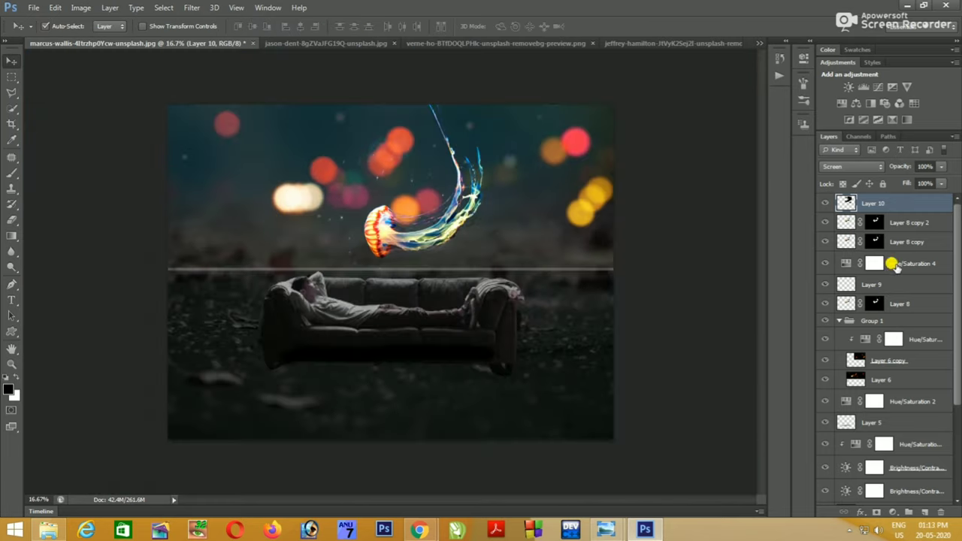
drag(899, 223, 901, 315)
mouse_move(899, 360)
mouse_down()
mouse_move(909, 470)
mouse_move(880, 441)
mouse_move(884, 475)
mouse_up()
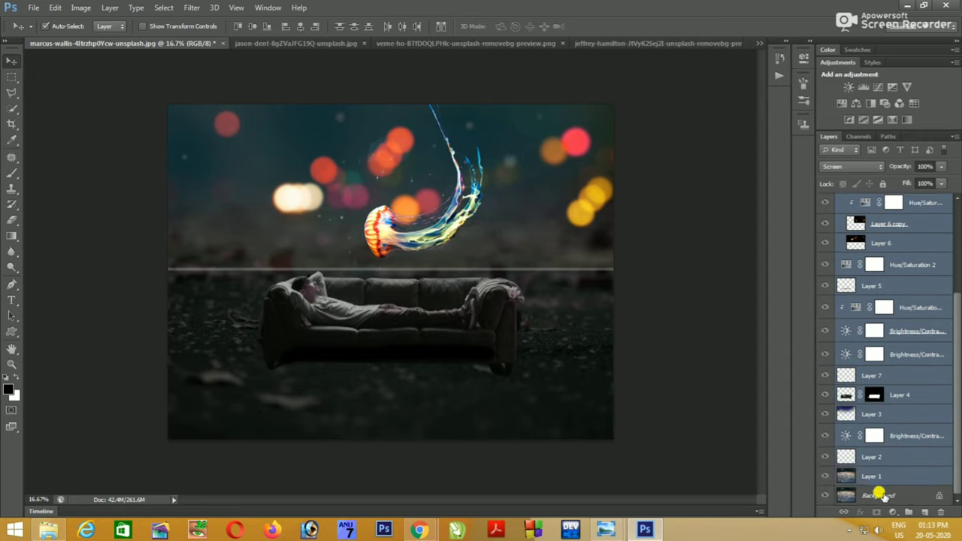
right_click(885, 397)
click(789, 329)
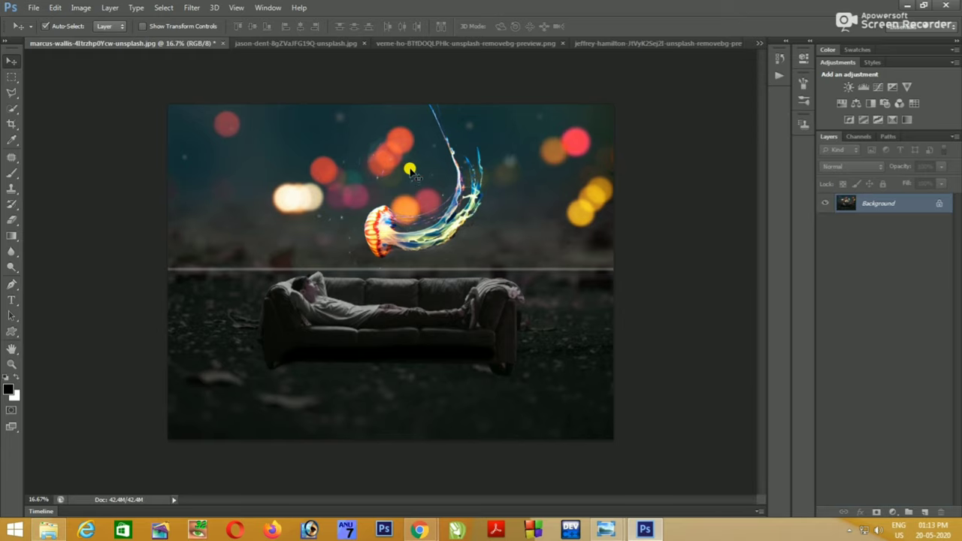
click(893, 512)
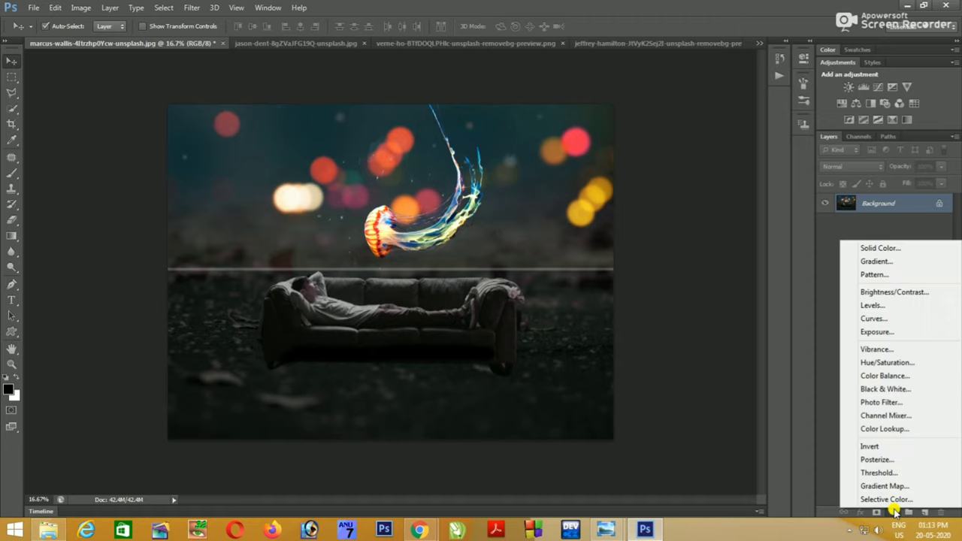
click(894, 292)
mouse_move(700, 115)
mouse_down()
mouse_move(606, 124)
mouse_move(707, 125)
mouse_up()
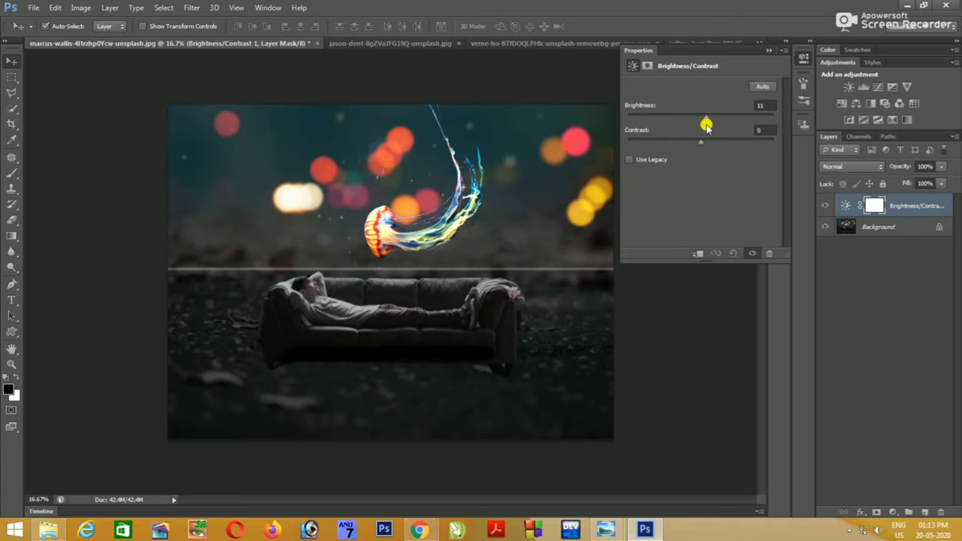
key(Delete)
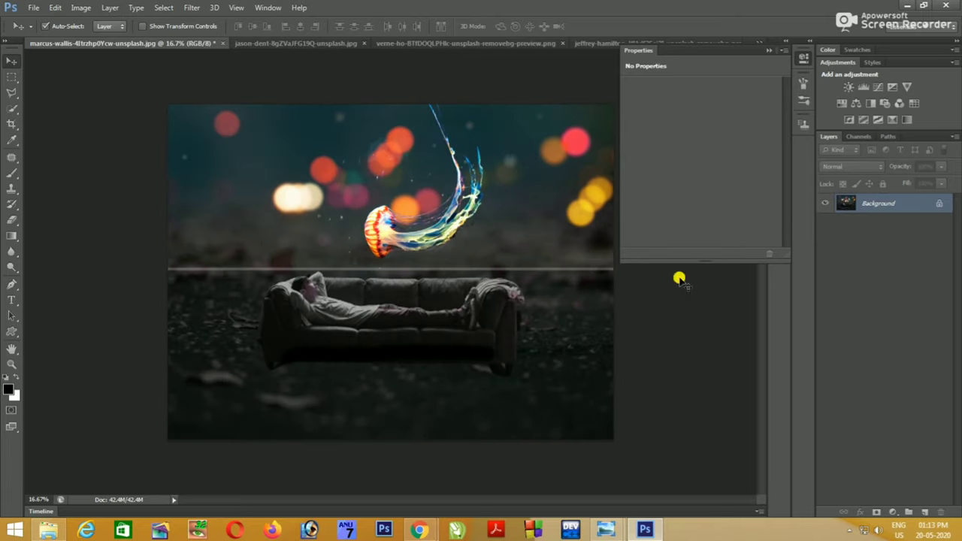
click(772, 49)
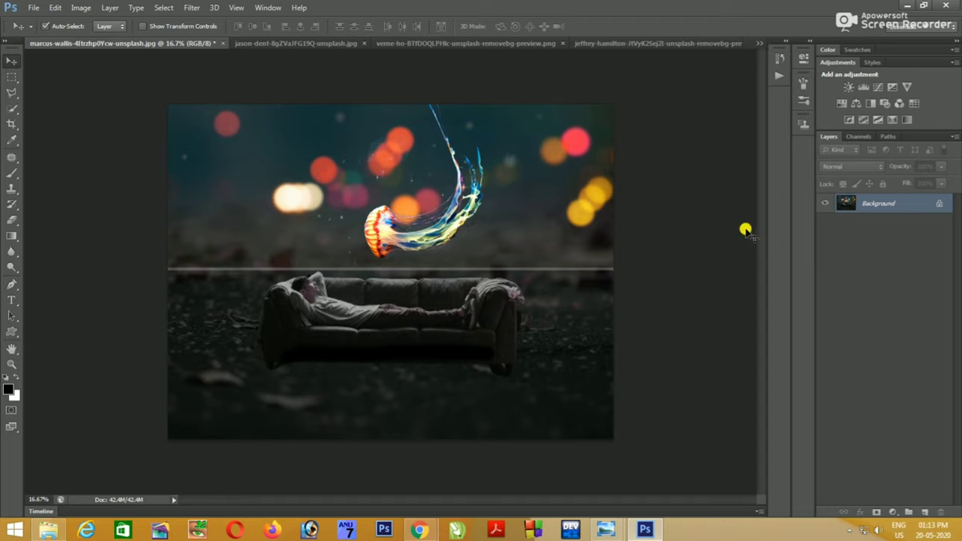
click(498, 260)
key(Return)
double_click(898, 204)
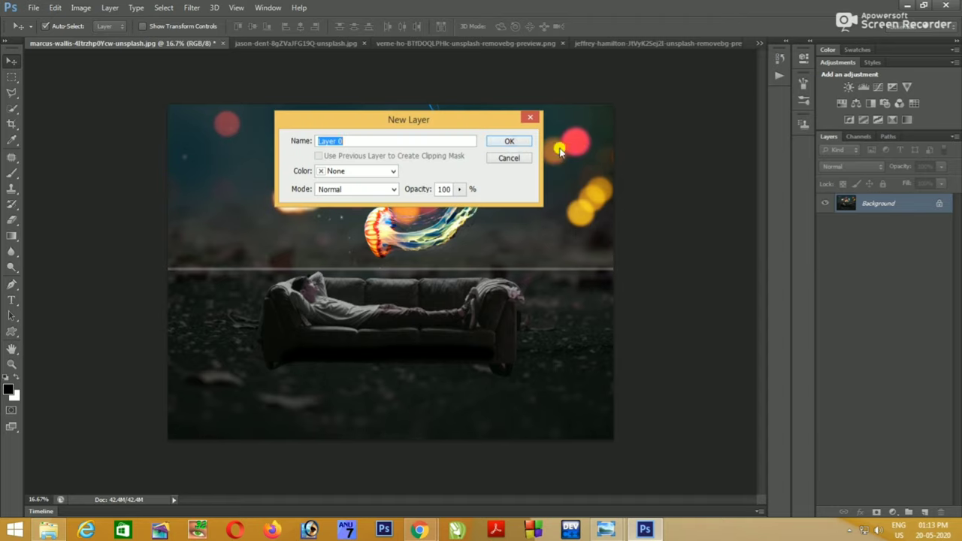
click(514, 142)
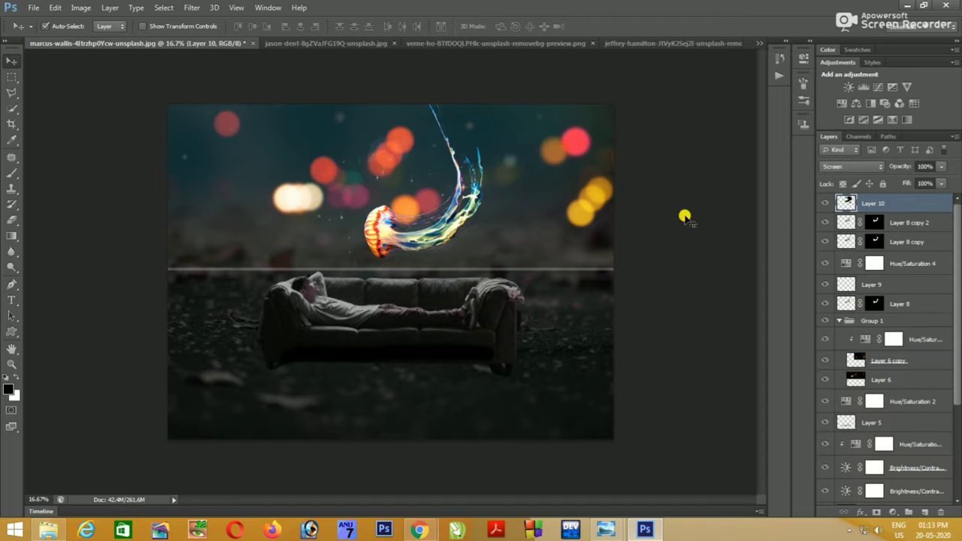
- Try shifting the bokeh lights layers, then undo those moves
mouse_move(532, 268)
mouse_down()
mouse_move(549, 281)
mouse_move(543, 197)
mouse_up()
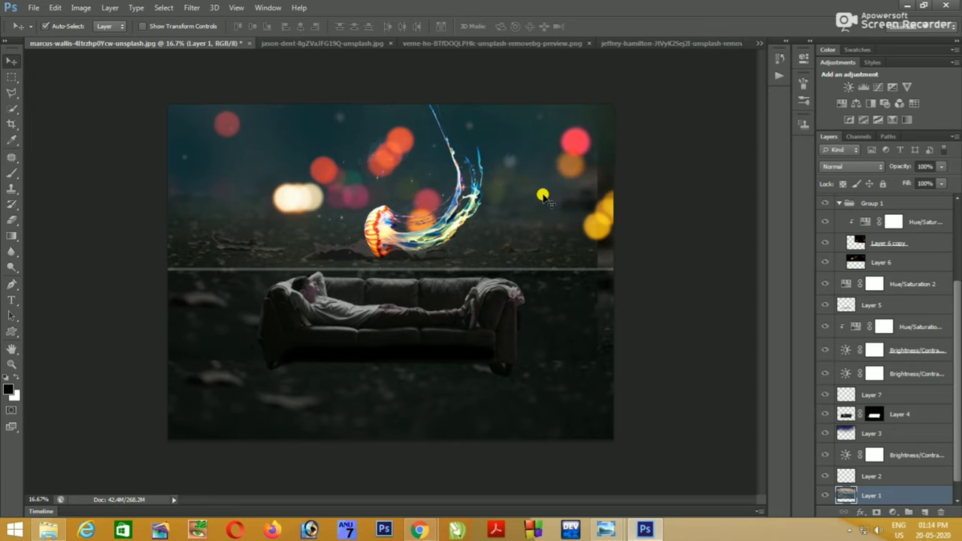
key(ctrl+z)
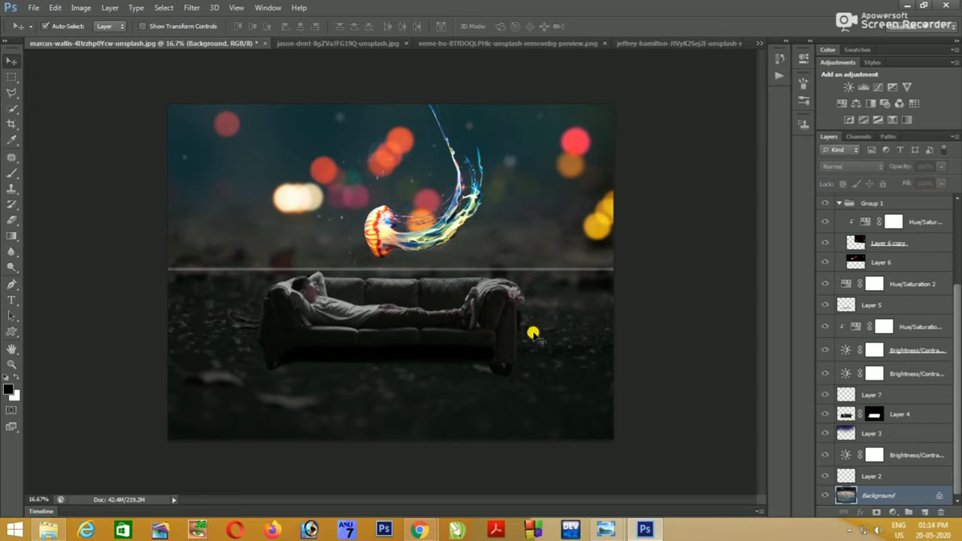
key(ctrl+alt+z)
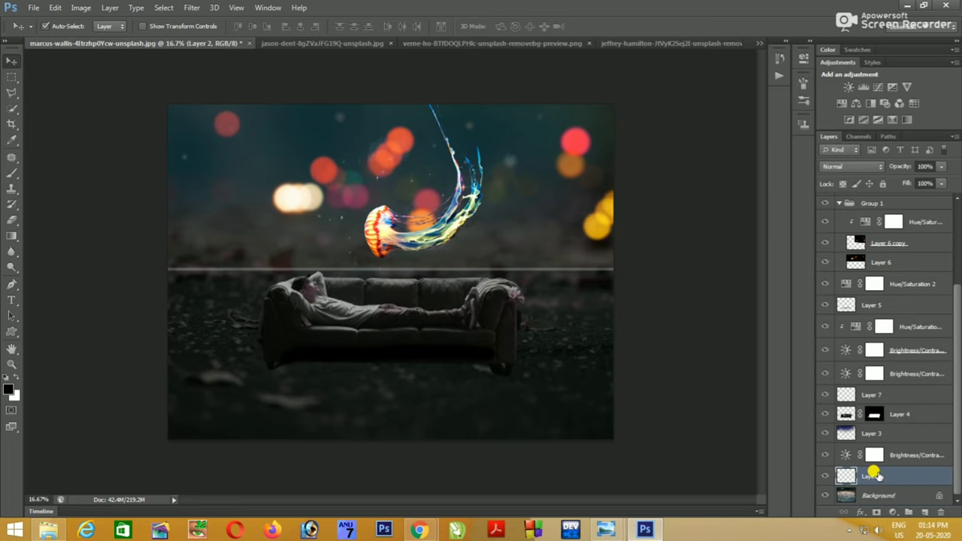
key(ctrl+alt+z)
mouse_move(542, 305)
mouse_down()
mouse_move(529, 304)
mouse_move(532, 204)
mouse_move(524, 253)
mouse_up()
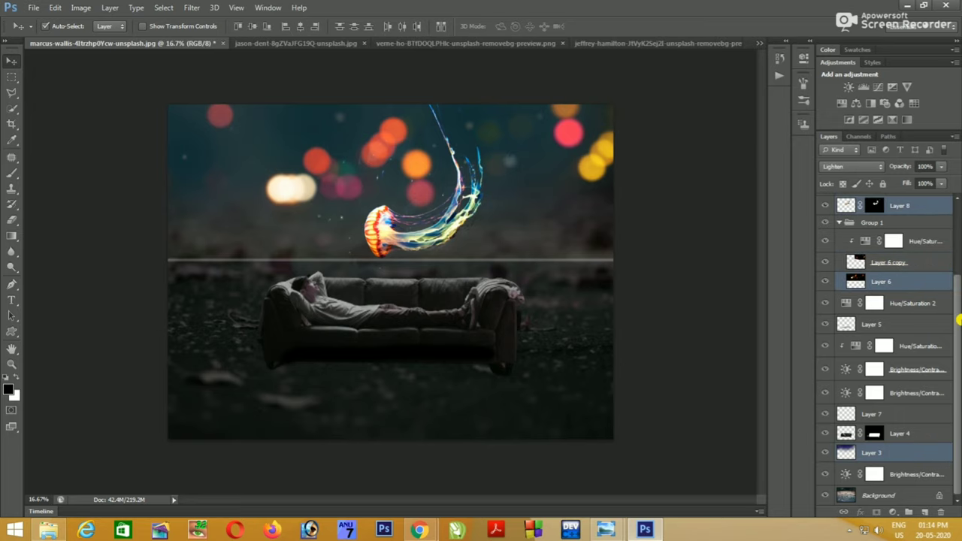
key(ctrl+alt+z)
key(ctrl+alt+z)
key(ctrl+alt+z)
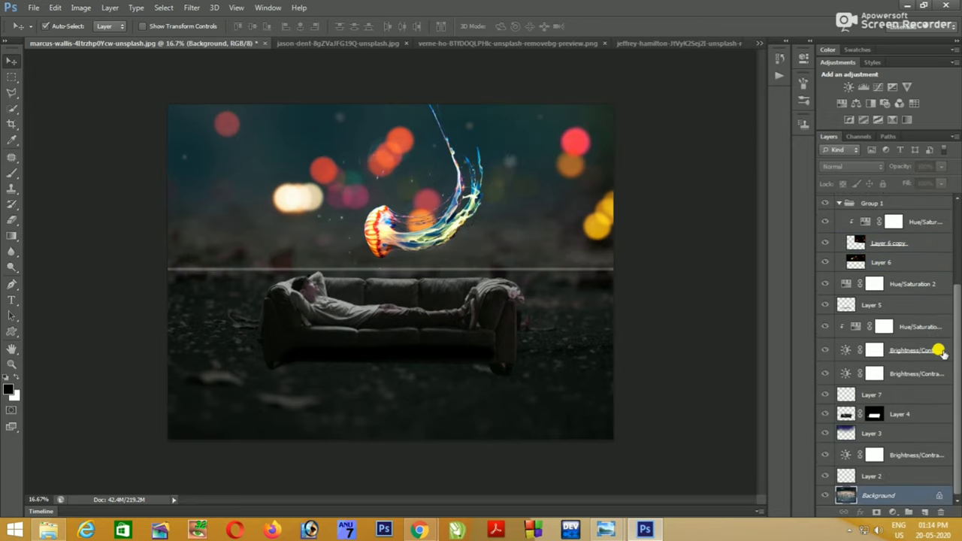
key(ctrl+alt+z)
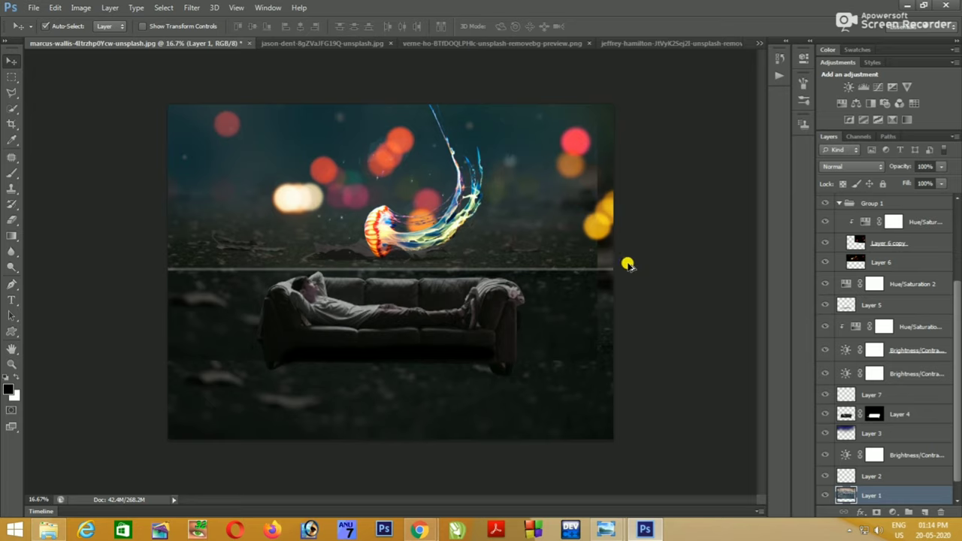
key(ctrl+alt+z)
key(ctrl+alt+z)
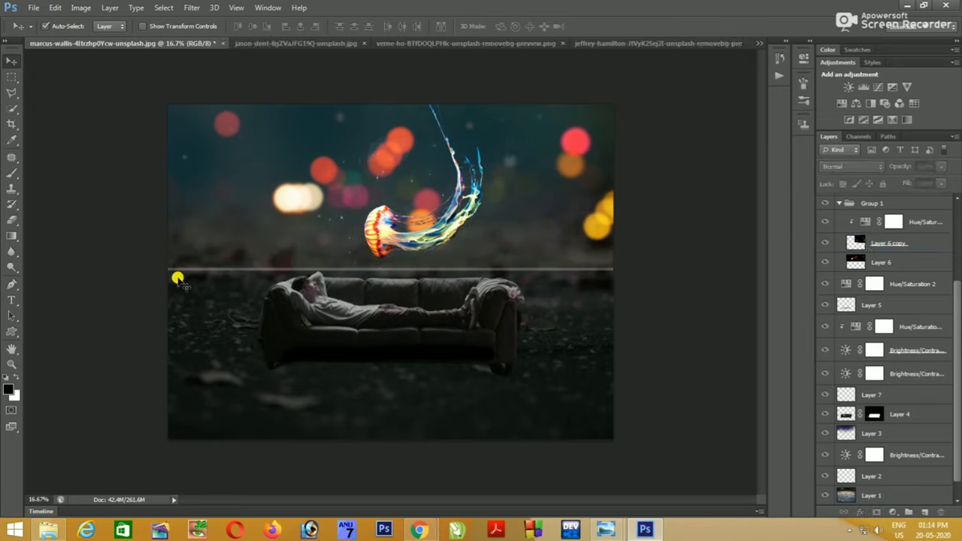
- Nudge the couch up-left and shift the Layer 3 and Layer 1 ground layers into place
drag(318, 315, 303, 319)
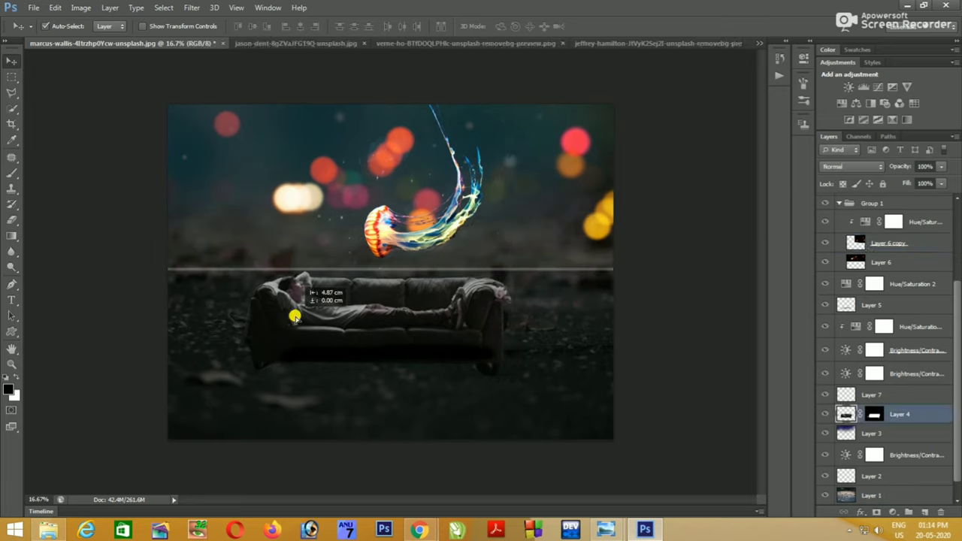
click(523, 267)
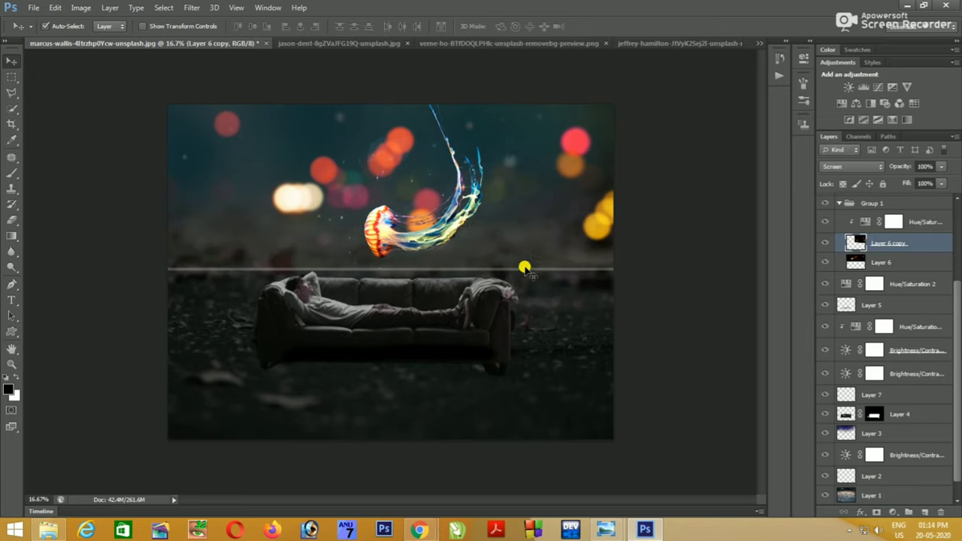
click(611, 285)
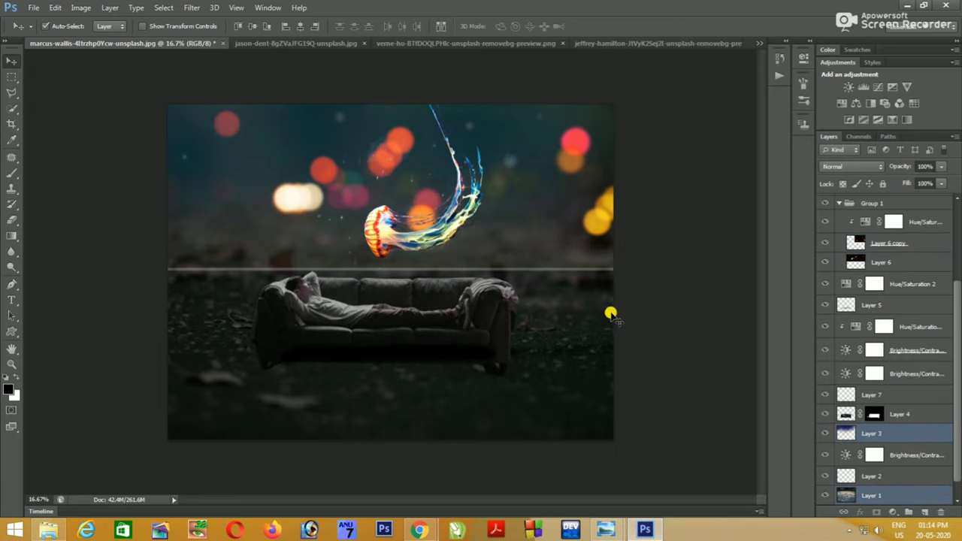
mouse_move(608, 314)
mouse_down()
mouse_move(599, 265)
mouse_move(621, 305)
mouse_up()
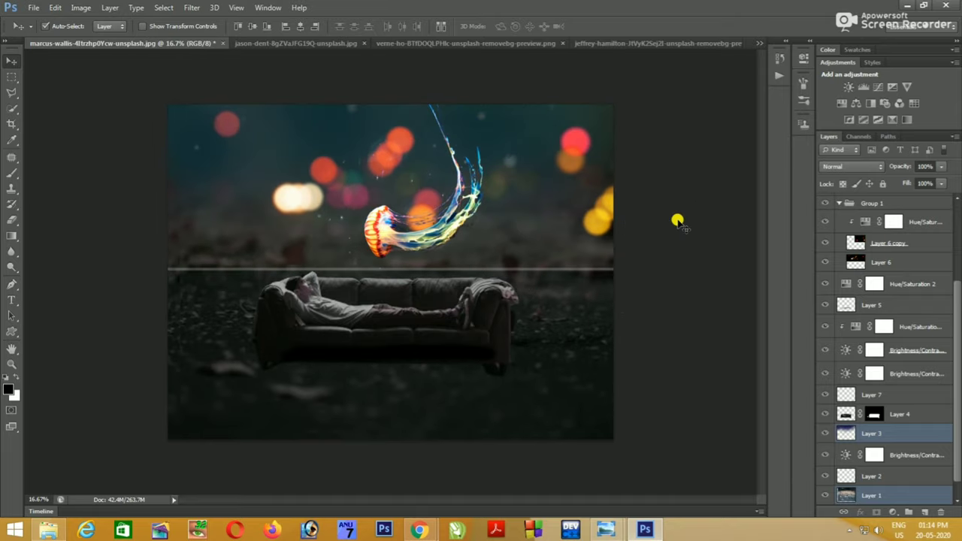
click(737, 222)
- Start selecting the lower layers from Layer 2 down toward Background, removing a stray marquee
scroll(953, 306, down, 1)
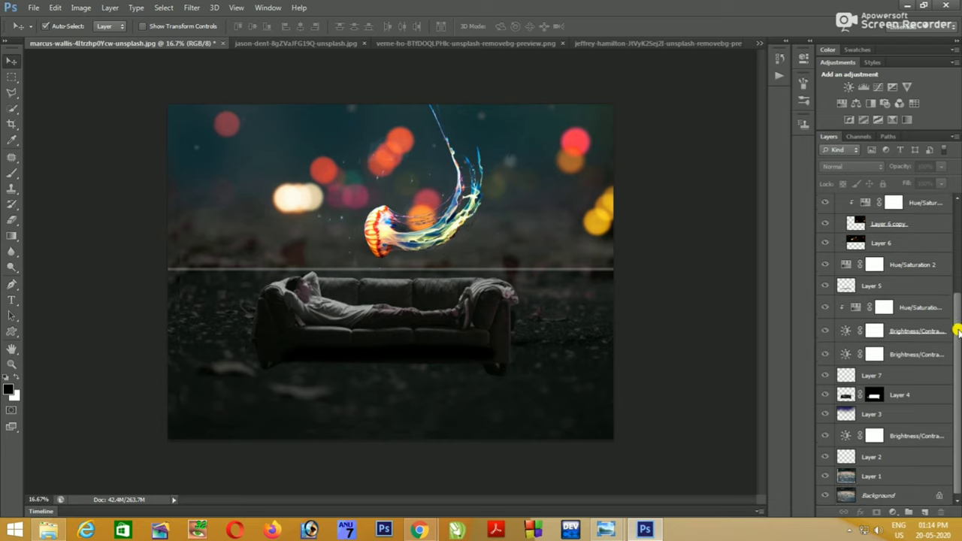
right_click(872, 456)
click(615, 429)
shift+click(866, 490)
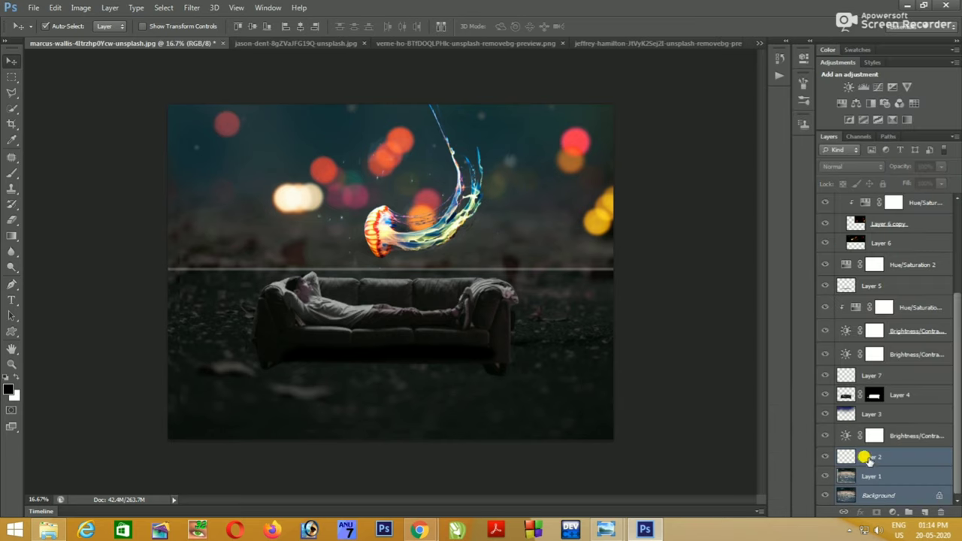
shift+click(892, 435)
shift+click(897, 410)
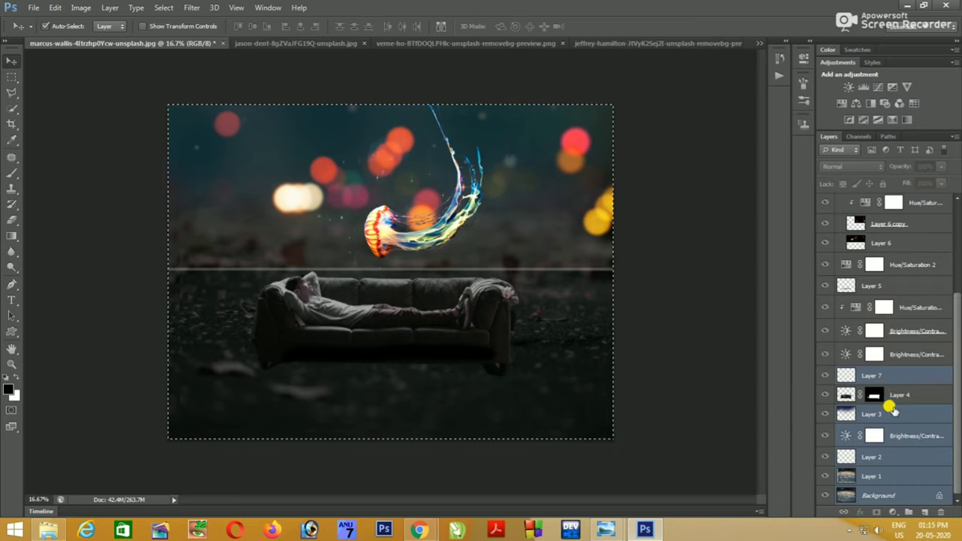
key(ctrl+z)
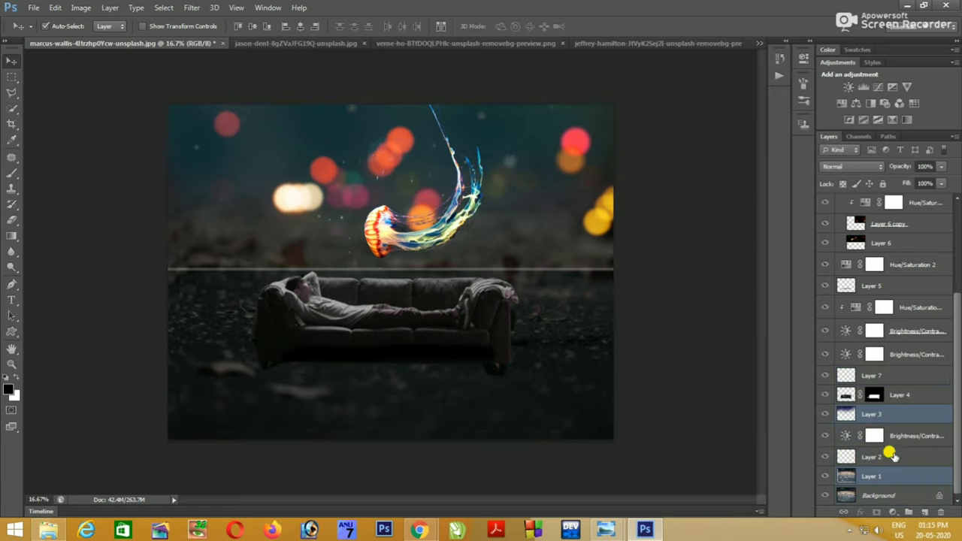
- Add Layer 2 up through Layer 6 copy, with their adjustment layers, to the selection
ctrl+click(891, 454)
ctrl+click(910, 436)
ctrl+click(911, 395)
ctrl+click(911, 376)
ctrl+click(914, 354)
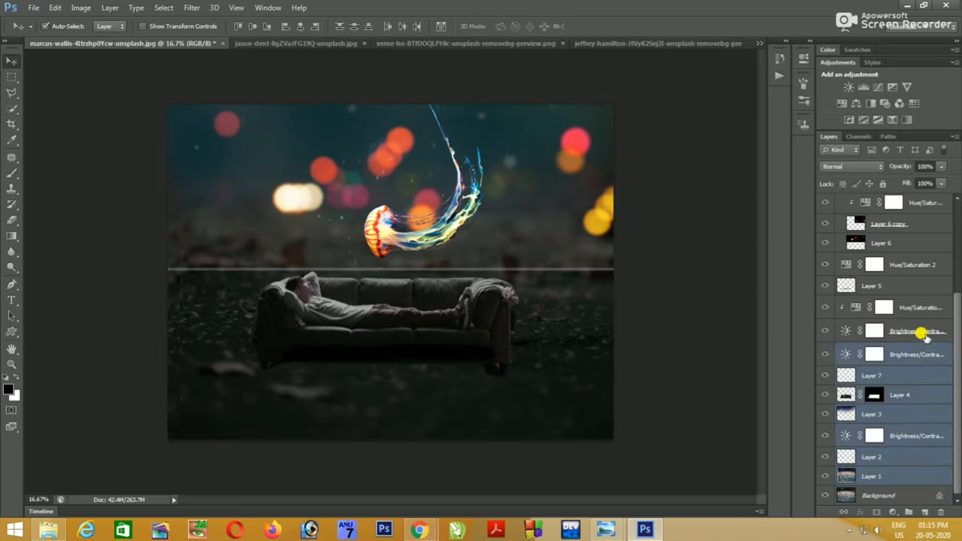
ctrl+click(923, 332)
ctrl+click(910, 308)
ctrl+click(913, 267)
ctrl+click(902, 243)
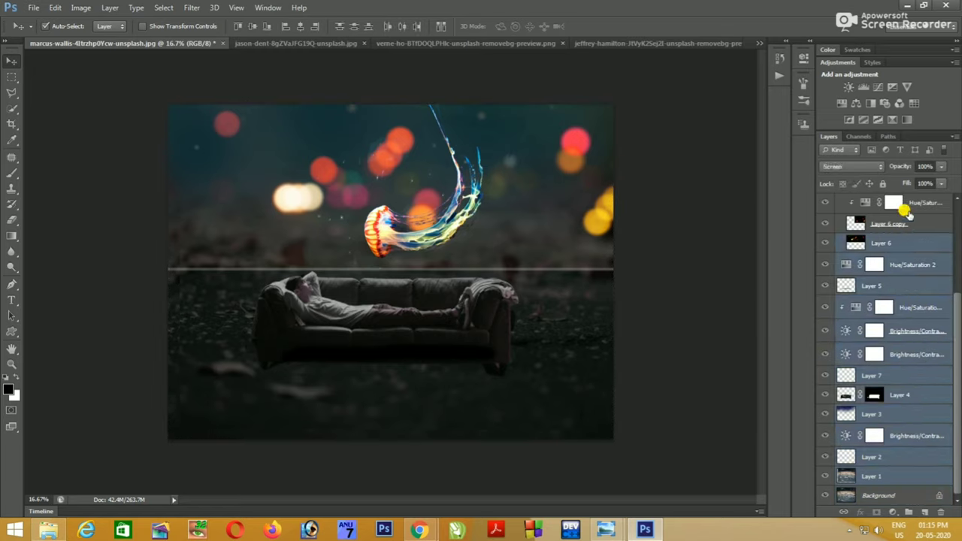
ctrl+click(908, 210)
ctrl+click(933, 224)
- Add Layer 8, Layer 9, Hue/Saturation 4, Layer 8 copy and Layer 8 copy 2 to the selection
scroll(958, 322, up, 3)
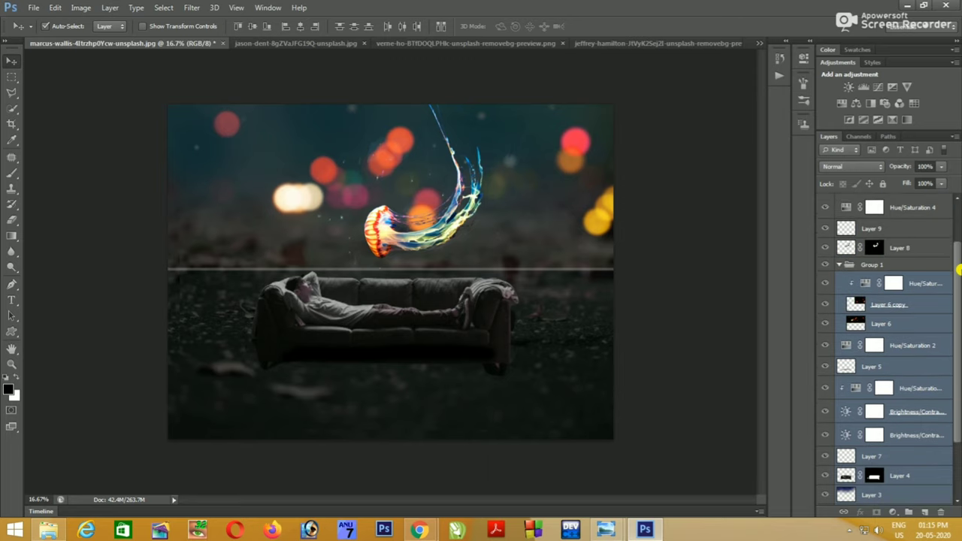
scroll(921, 265, up, 2)
ctrl+click(910, 309)
ctrl+click(908, 285)
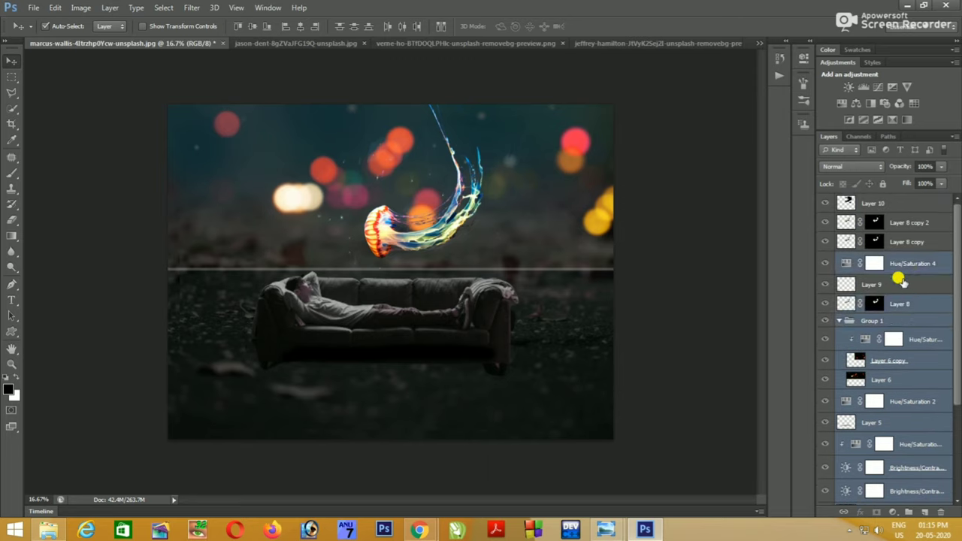
ctrl+click(907, 264)
ctrl+click(909, 242)
ctrl+click(907, 222)
- Merge the selected layers together with Layer 10 and nudge the result down-left
right_click(910, 209)
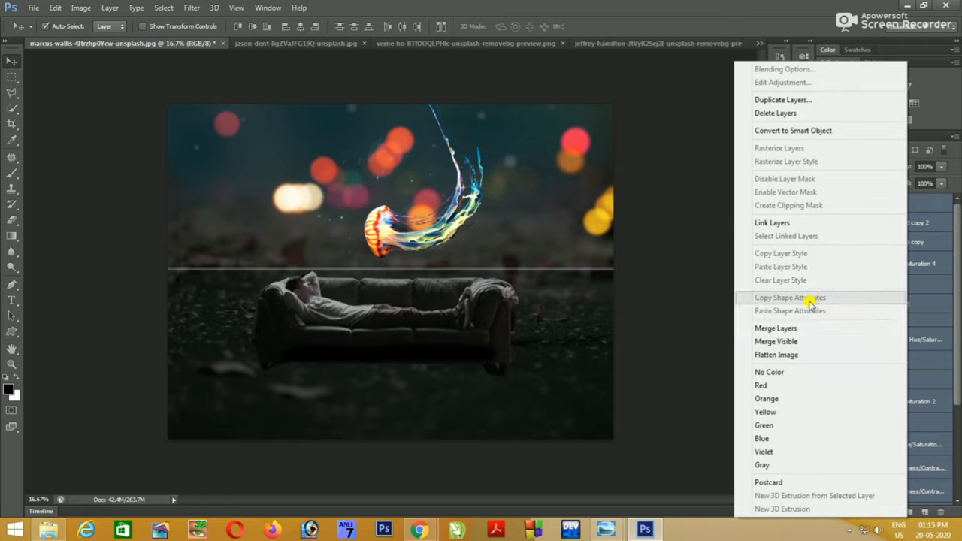
click(799, 327)
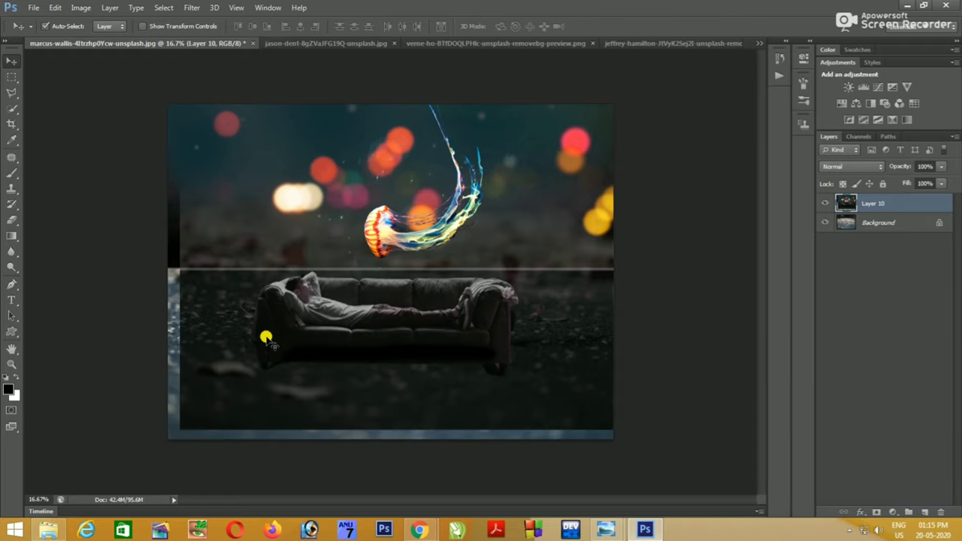
drag(267, 338, 260, 344)
- Scale the merged composite to 107%, apply it, then step back to the separate layers
key(ctrl+t)
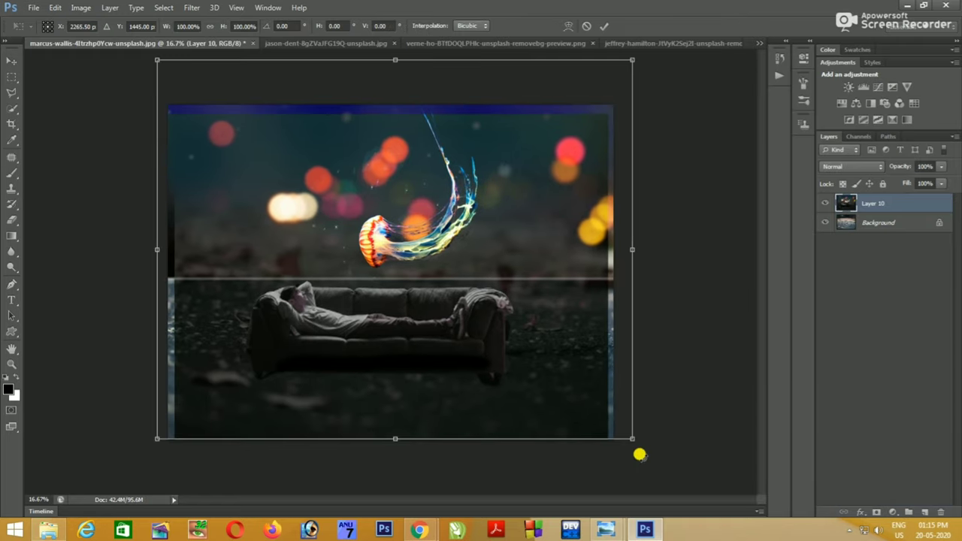
mouse_move(640, 455)
mouse_down()
mouse_move(655, 445)
mouse_move(656, 458)
mouse_up()
drag(154, 457, 143, 457)
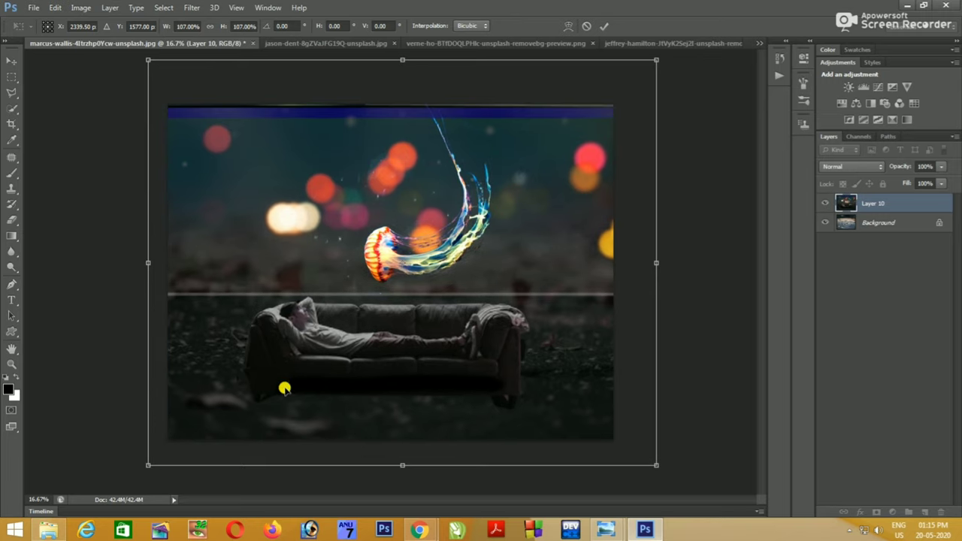
drag(284, 386, 282, 380)
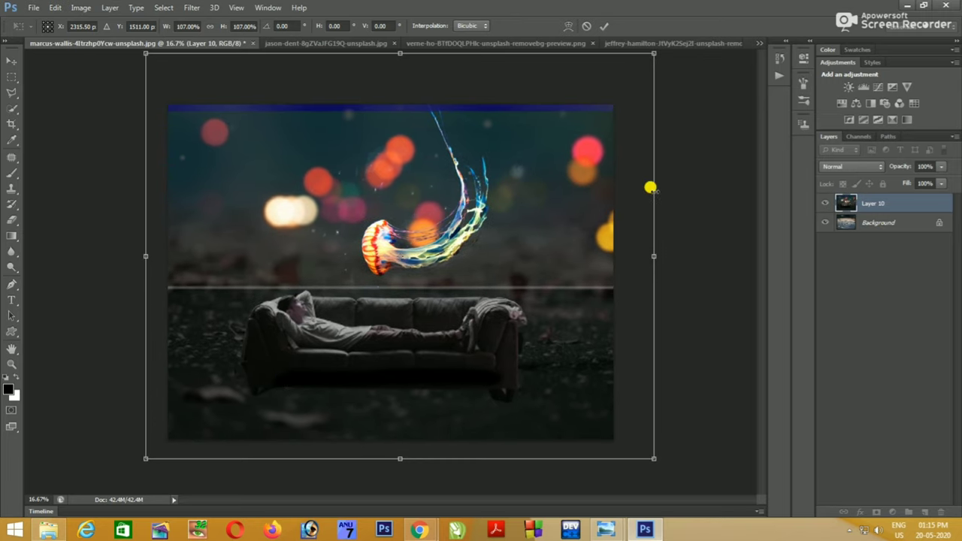
key(Return)
key(ctrl+alt+z)
key(ctrl+alt+z)
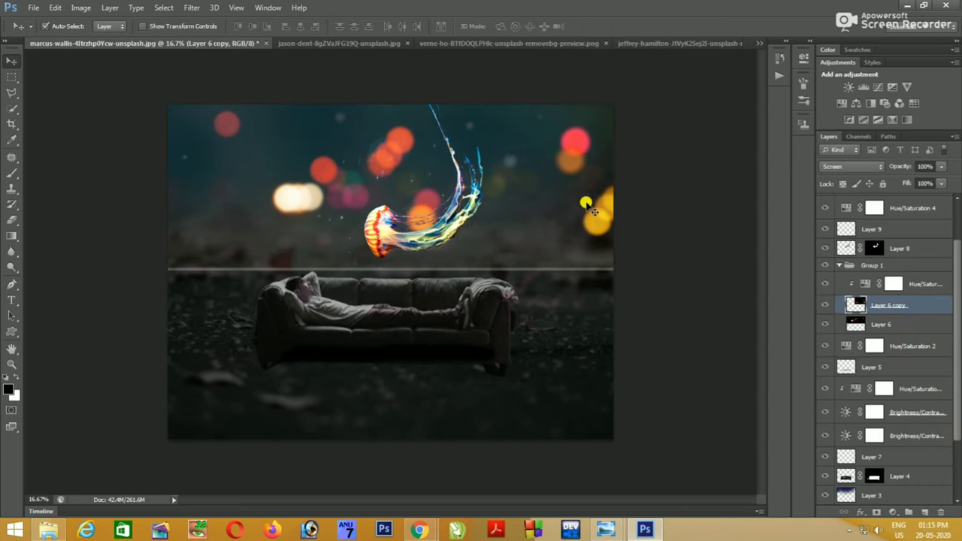
- Select the layers from Hue/Saturation 4 down through the Brightness/Contrast layers
ctrl+click(924, 211)
ctrl+click(913, 228)
ctrl+click(910, 249)
ctrl+click(902, 266)
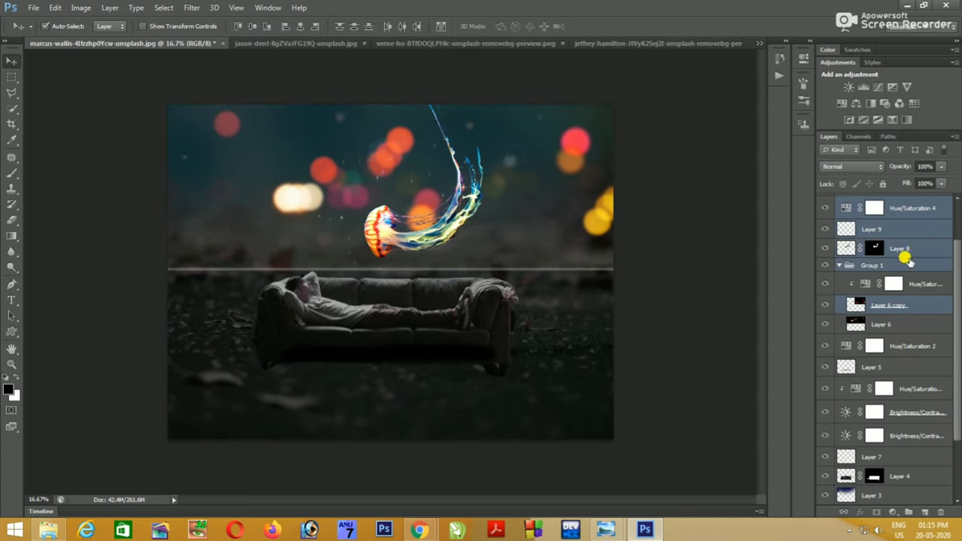
ctrl+click(902, 284)
ctrl+click(891, 324)
ctrl+click(895, 345)
ctrl+click(896, 367)
ctrl+click(896, 389)
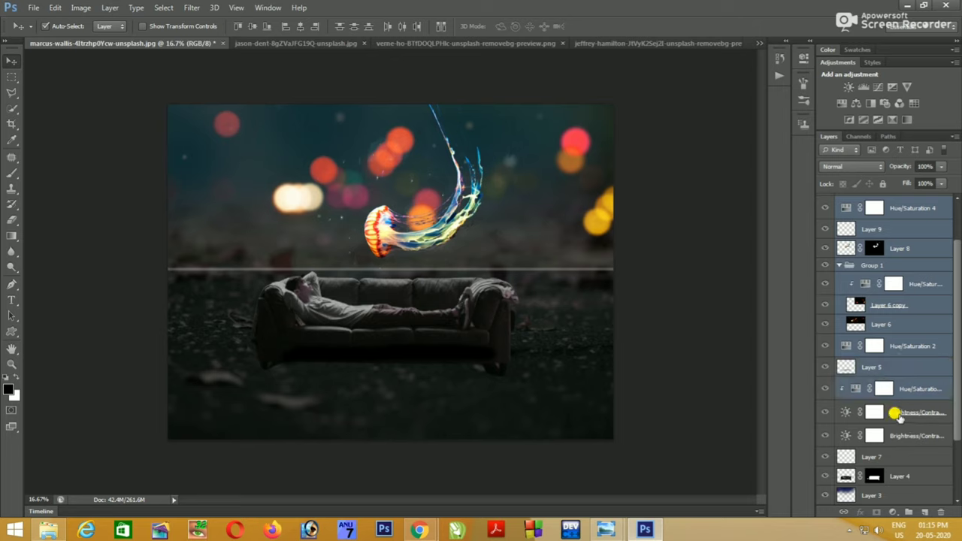
ctrl+click(893, 412)
ctrl+click(888, 437)
- Add Layer 7 down to Background to the selection and merge everything into Background
scroll(955, 273, down, 4)
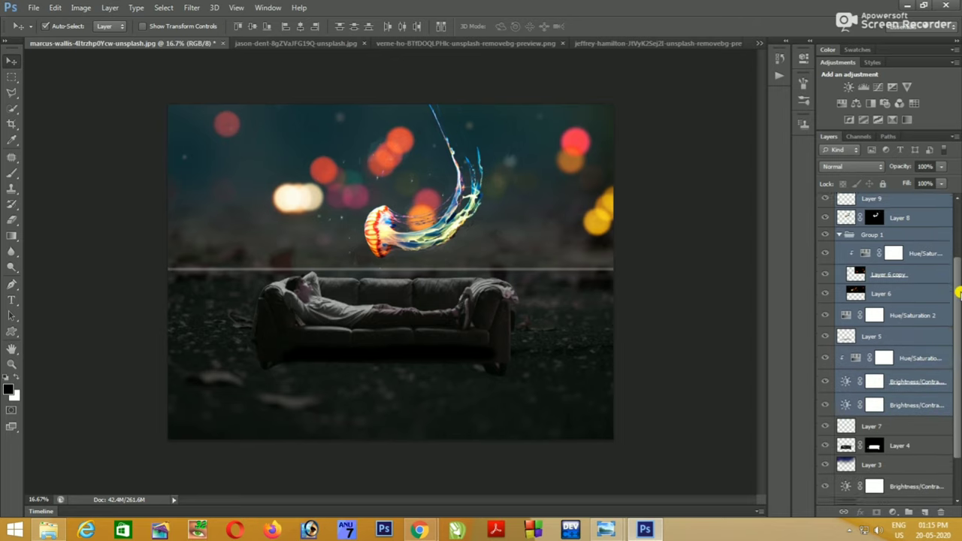
ctrl+click(919, 375)
ctrl+click(913, 395)
ctrl+click(913, 414)
ctrl+click(910, 436)
ctrl+click(906, 457)
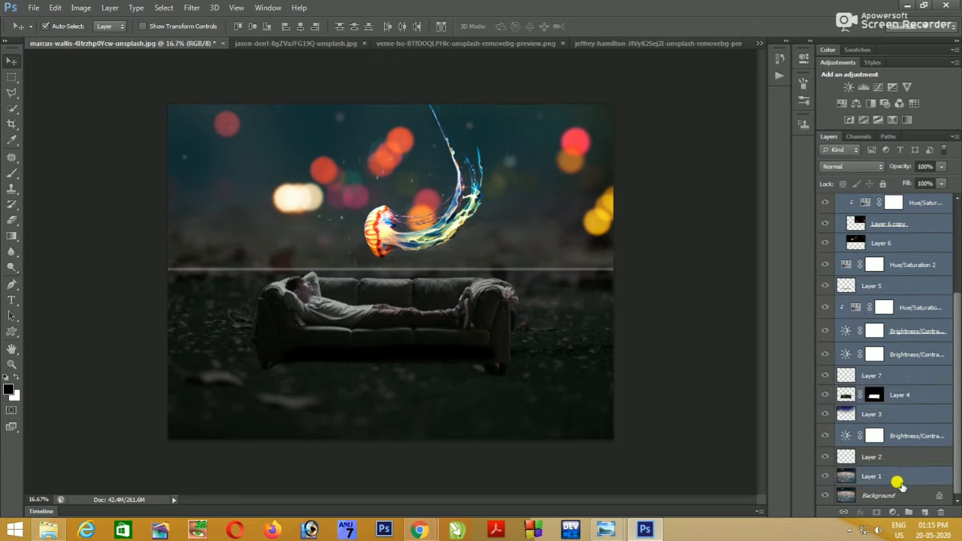
ctrl+click(903, 476)
ctrl+click(900, 494)
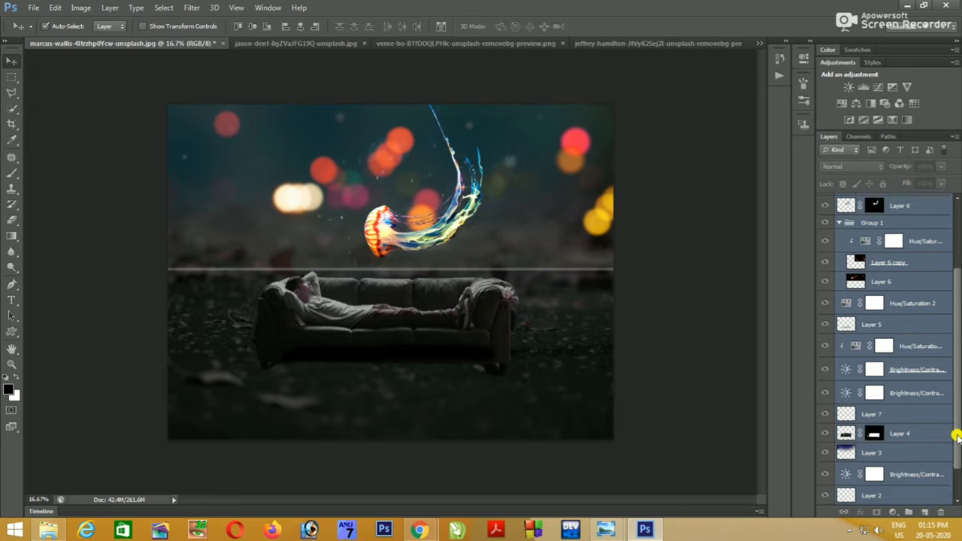
right_click(918, 389)
click(813, 331)
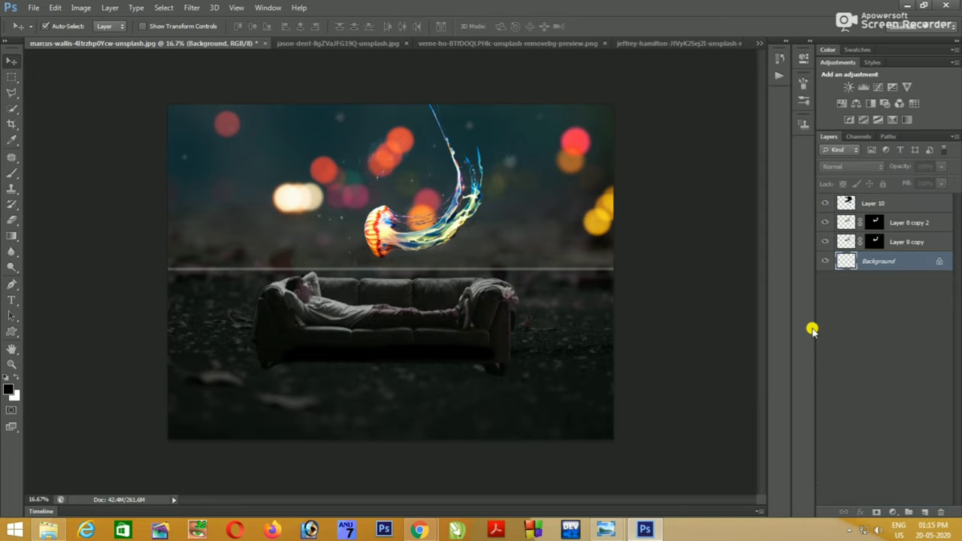
- Merge Layer 8 copy, Layer 8 copy 2 and Layer 10 into the single Background layer
ctrl+click(891, 238)
ctrl+click(900, 225)
ctrl+click(894, 205)
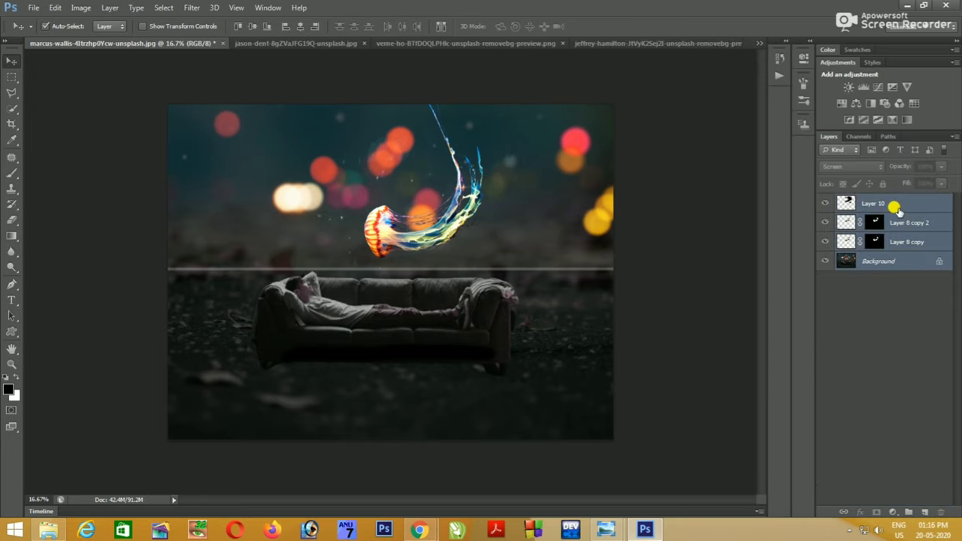
right_click(894, 206)
click(865, 329)
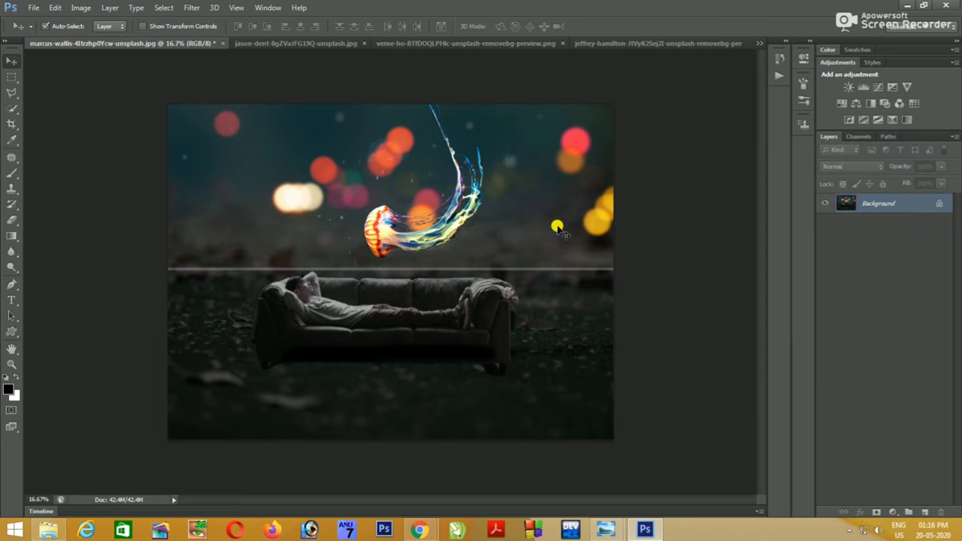
click(31, 8)
- Save the flattened composite over its JPEG at High quality, repeating the save once
click(60, 140)
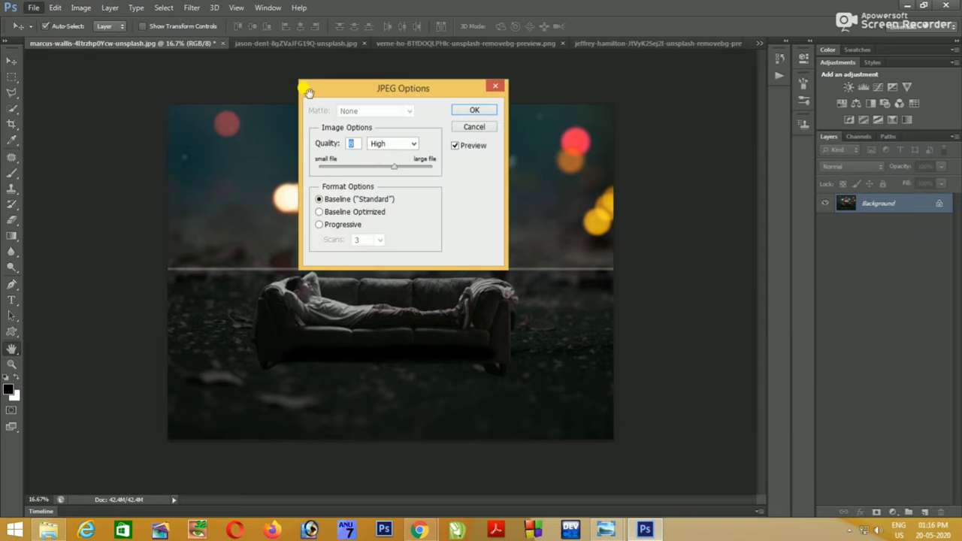
click(489, 90)
click(33, 8)
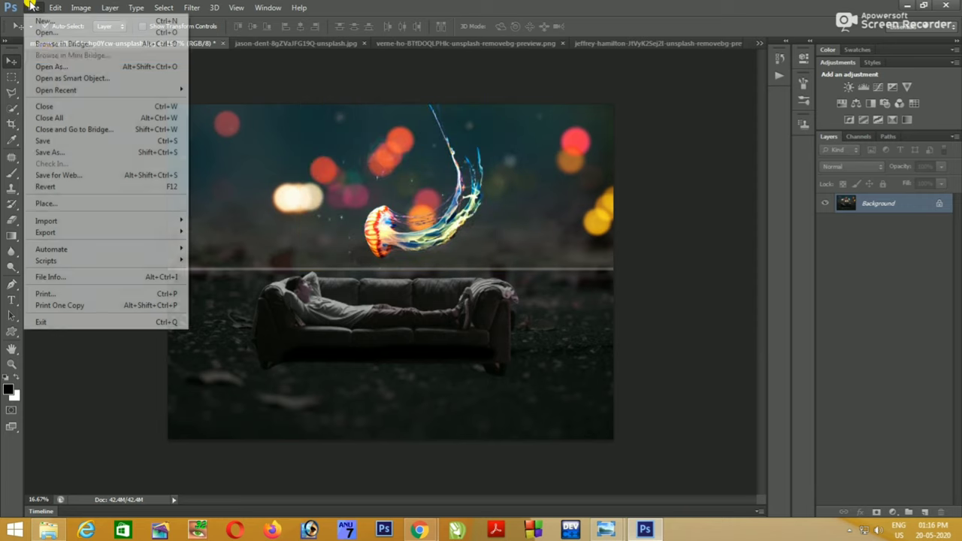
click(64, 141)
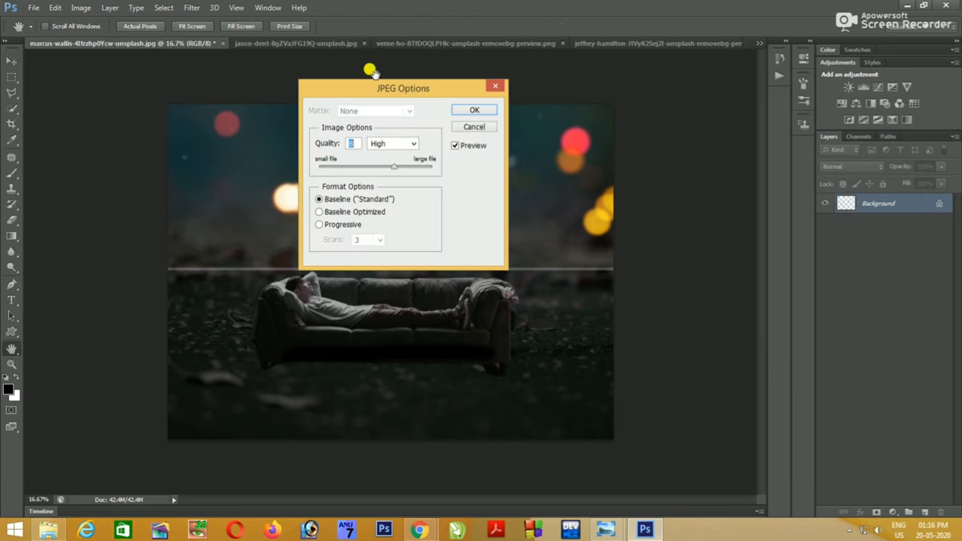
click(475, 111)
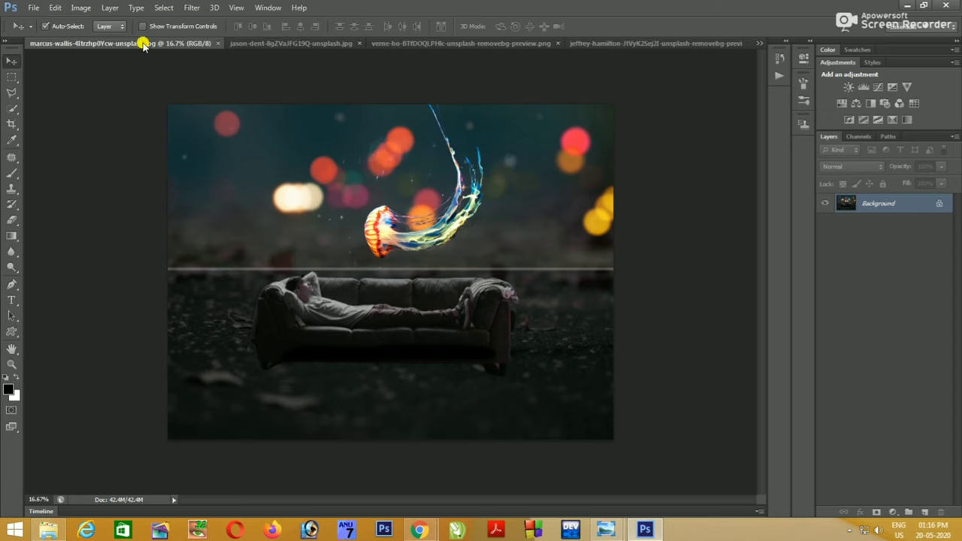
- Save the flattened composite as a Photoshop PSD in the FINAL PSD folder on the Desktop
click(30, 7)
click(61, 152)
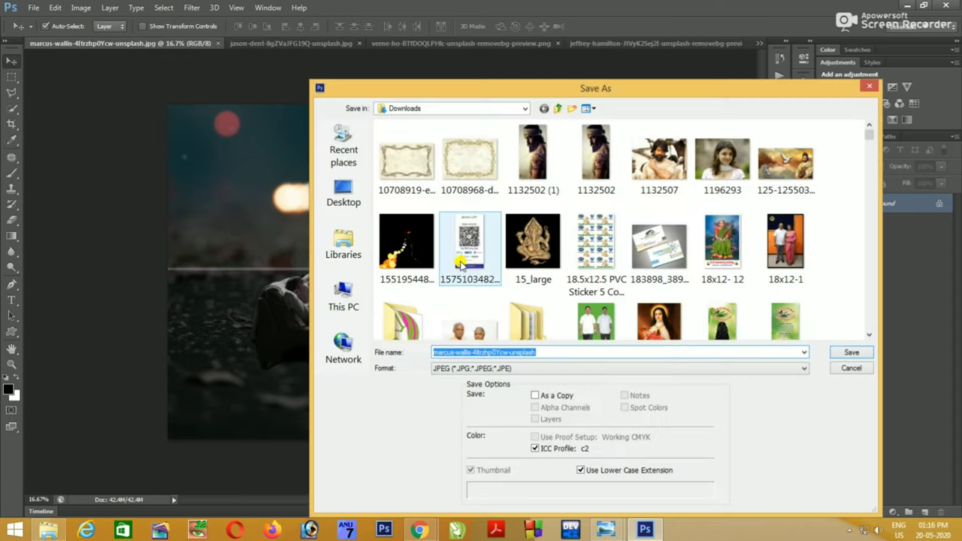
click(558, 369)
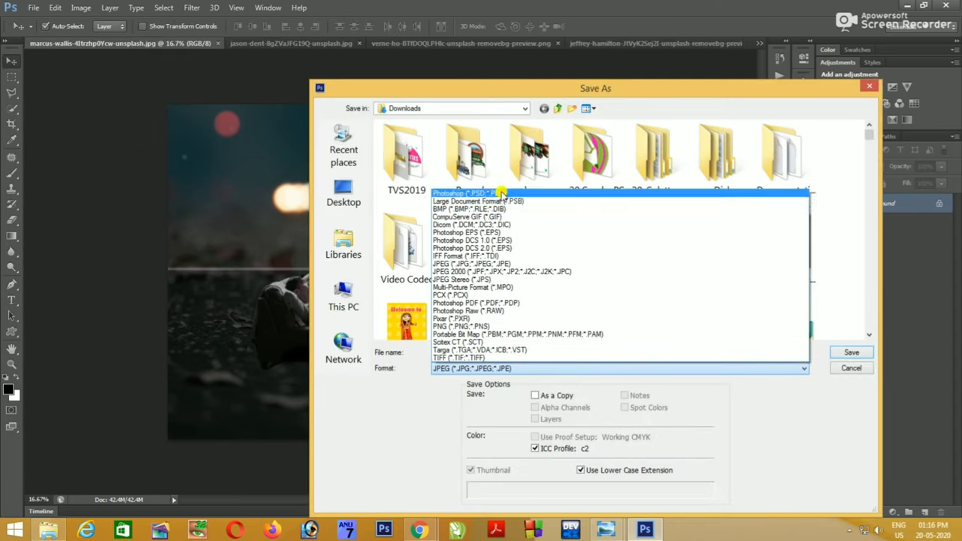
click(482, 193)
click(343, 194)
click(354, 290)
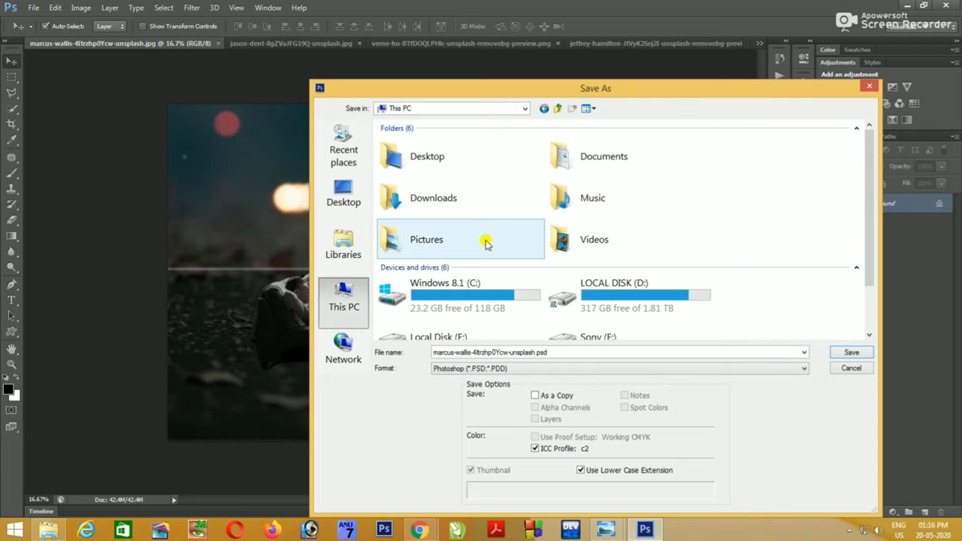
double_click(442, 157)
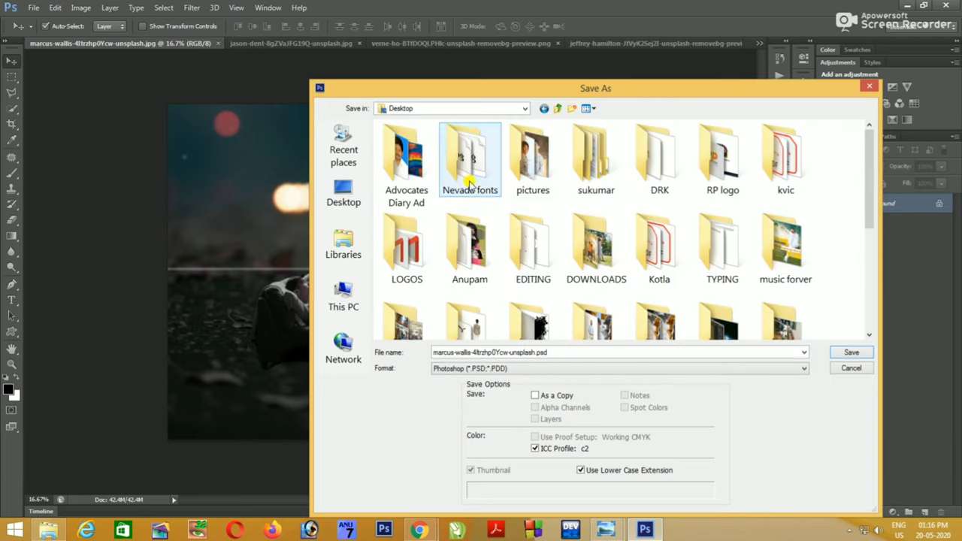
double_click(607, 166)
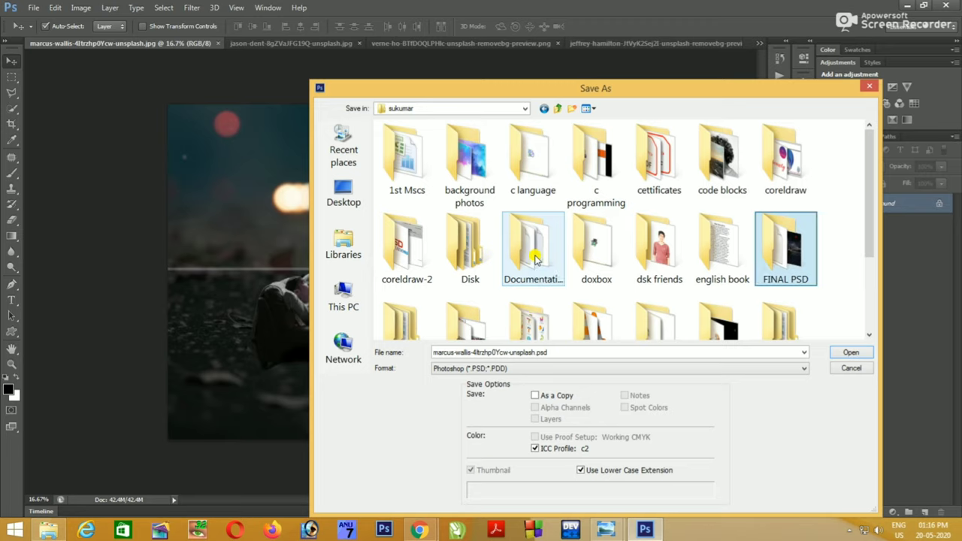
double_click(803, 249)
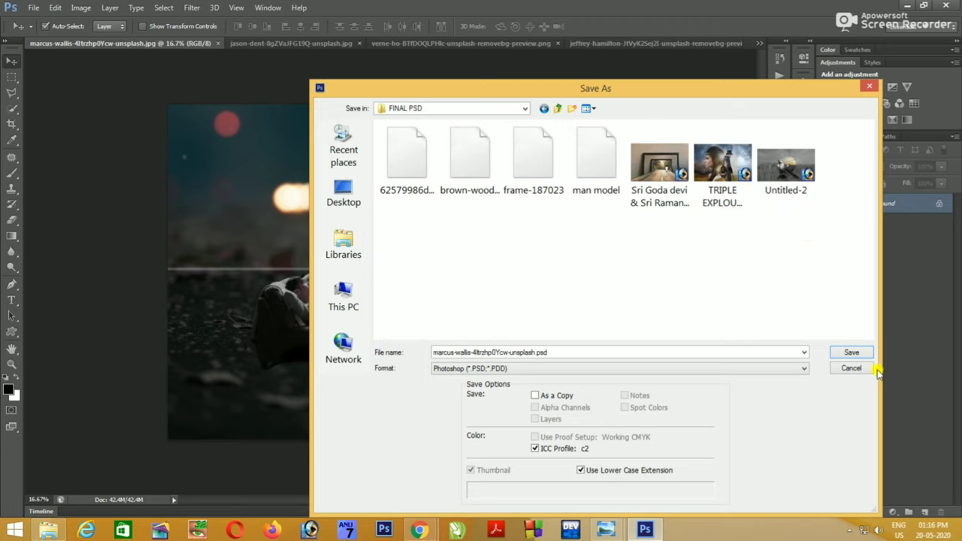
click(852, 351)
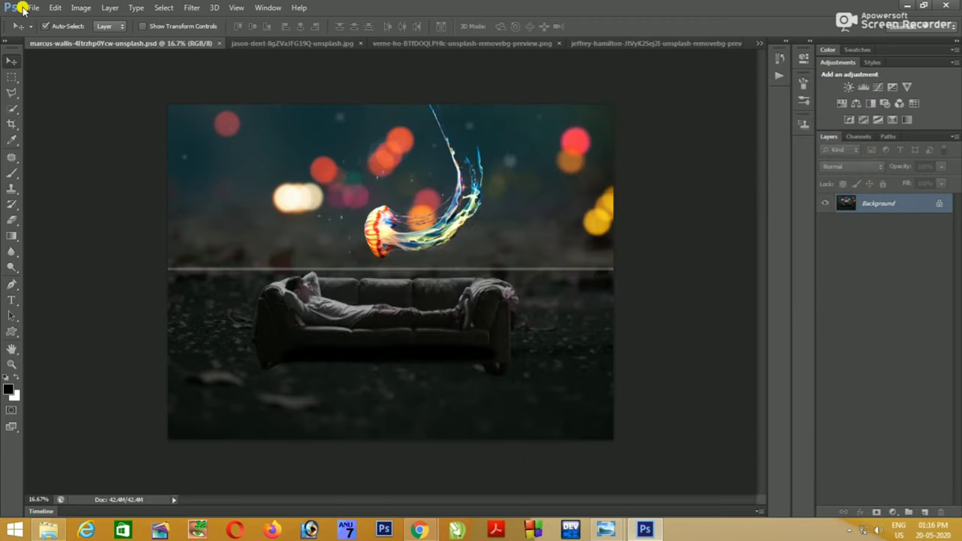
- Save a JPEG copy of the composite and accept the default JPEG quality settings
click(23, 9)
click(59, 151)
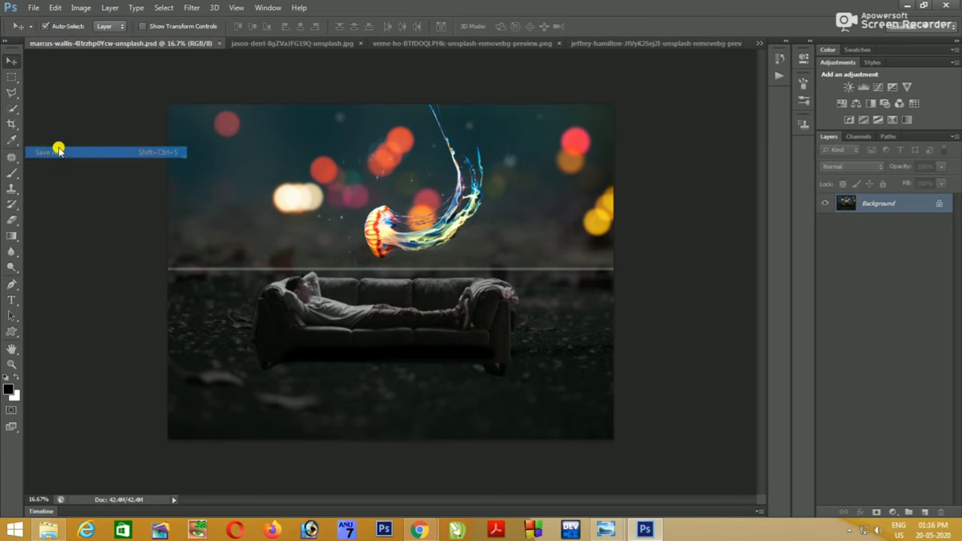
click(669, 368)
click(562, 256)
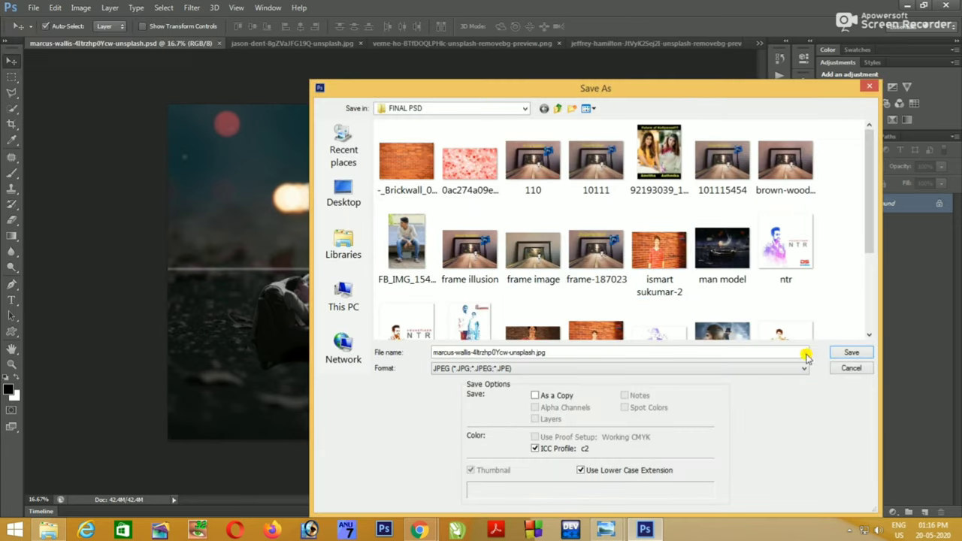
click(851, 353)
click(488, 113)
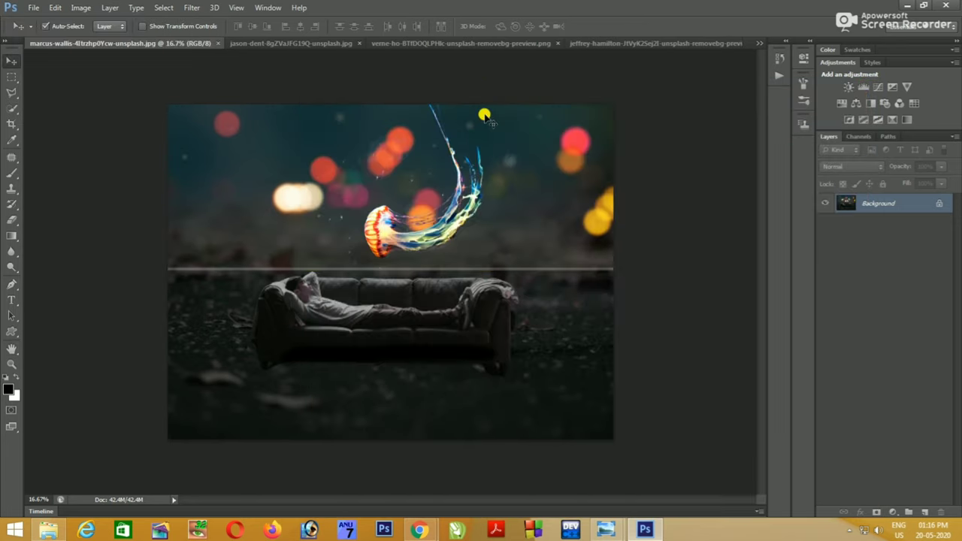